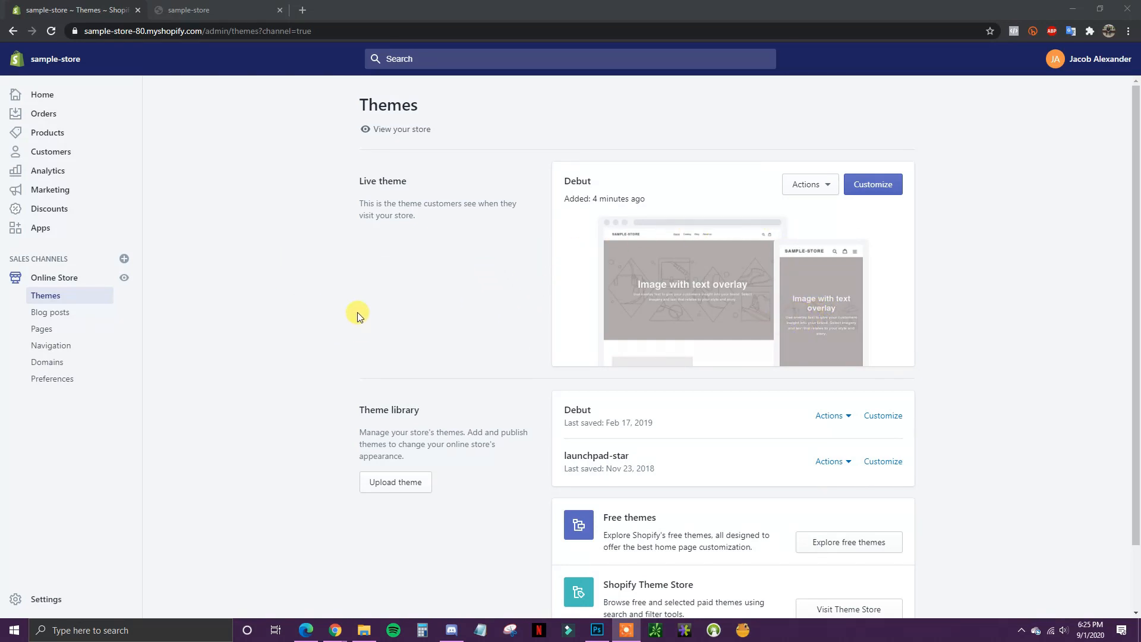
Examine the sample-store homepage's default sections, from the header and image banner through to the testimonials, gallery and footer
{"action": "left_click", "coordinate": [186, 10]}
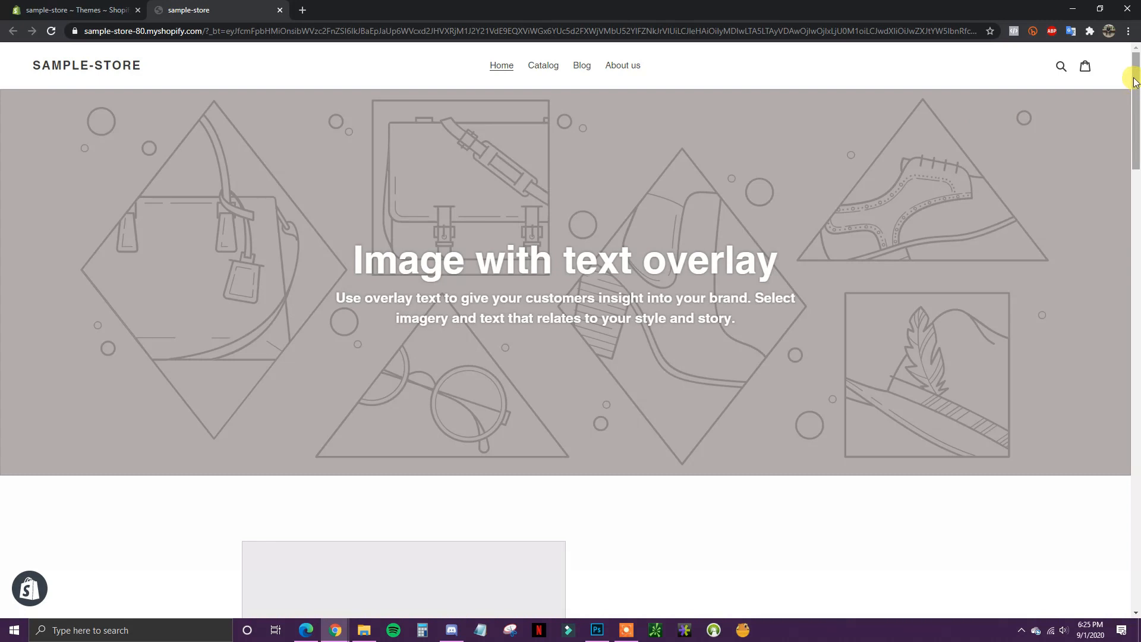
{"action": "scroll", "coordinate": [820, 363], "scroll_direction": "down", "scroll_amount": 3}
{"action": "scroll", "coordinate": [892, 357], "scroll_direction": "up", "scroll_amount": 3}
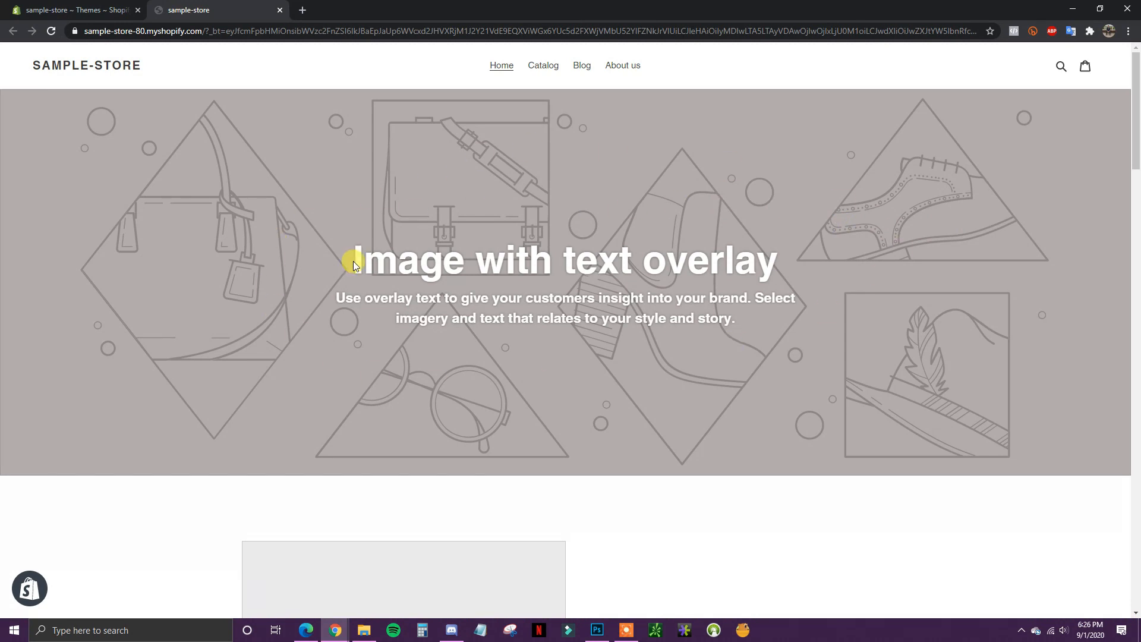
{"action": "scroll", "coordinate": [535, 280], "scroll_direction": "down", "scroll_amount": 8}
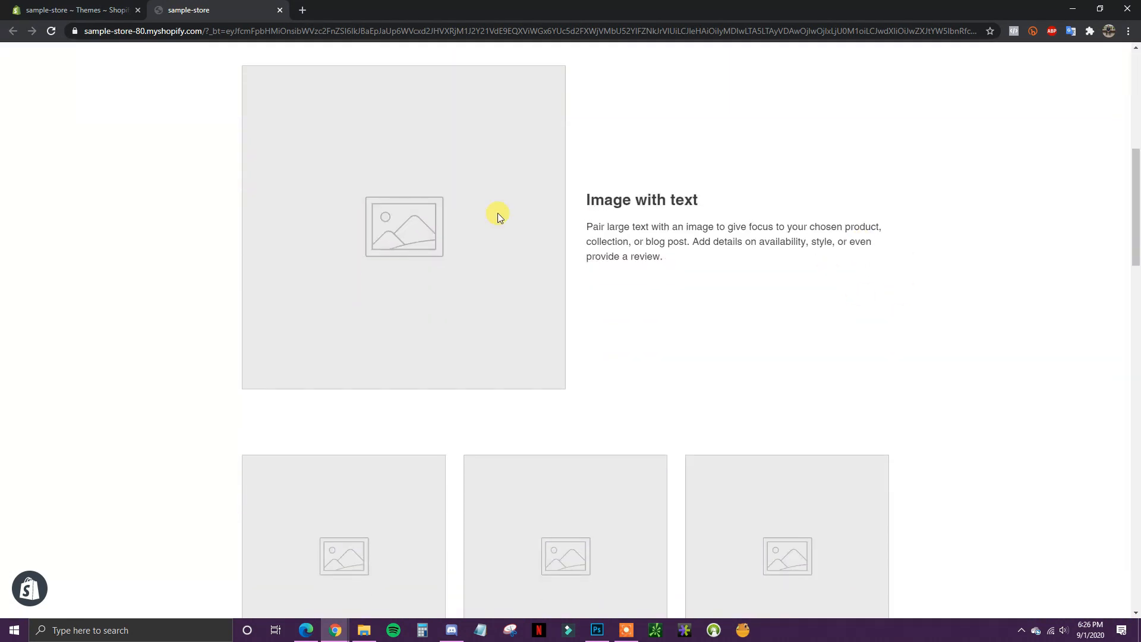
{"action": "scroll", "coordinate": [838, 280], "scroll_direction": "down", "scroll_amount": 6}
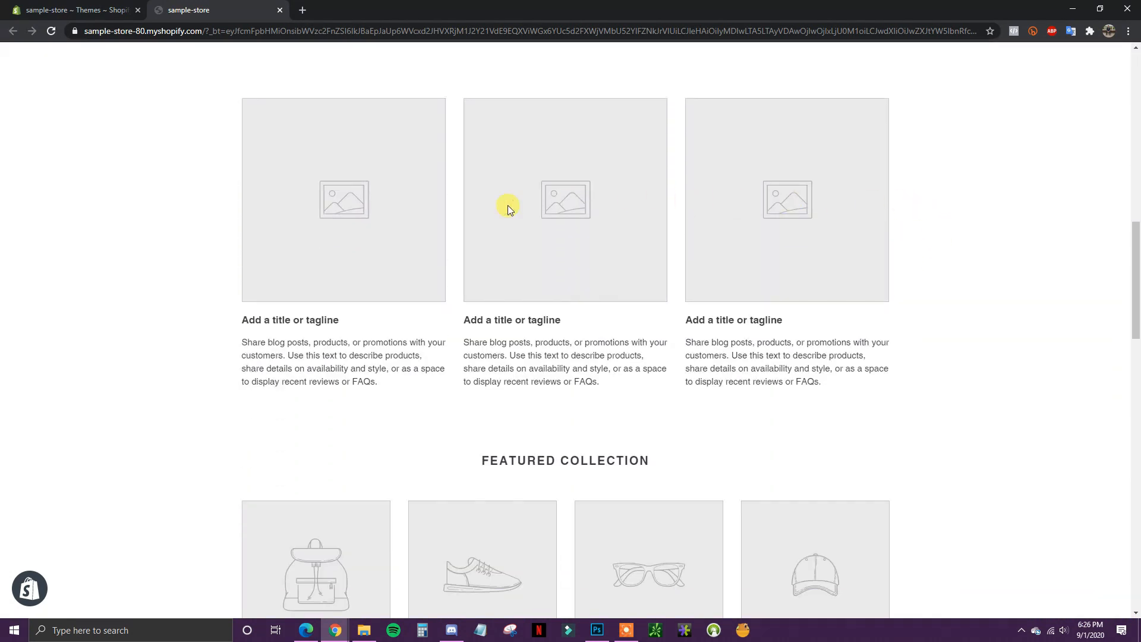
{"action": "scroll", "coordinate": [351, 364], "scroll_direction": "down", "scroll_amount": 7}
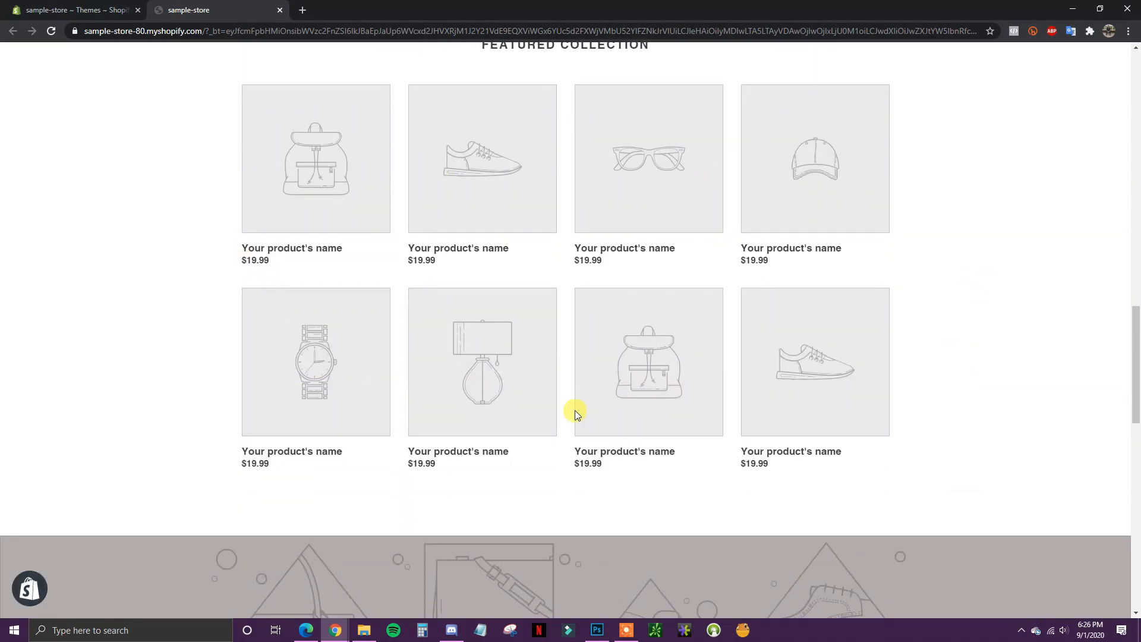
{"action": "scroll", "coordinate": [749, 349], "scroll_direction": "down", "scroll_amount": 8}
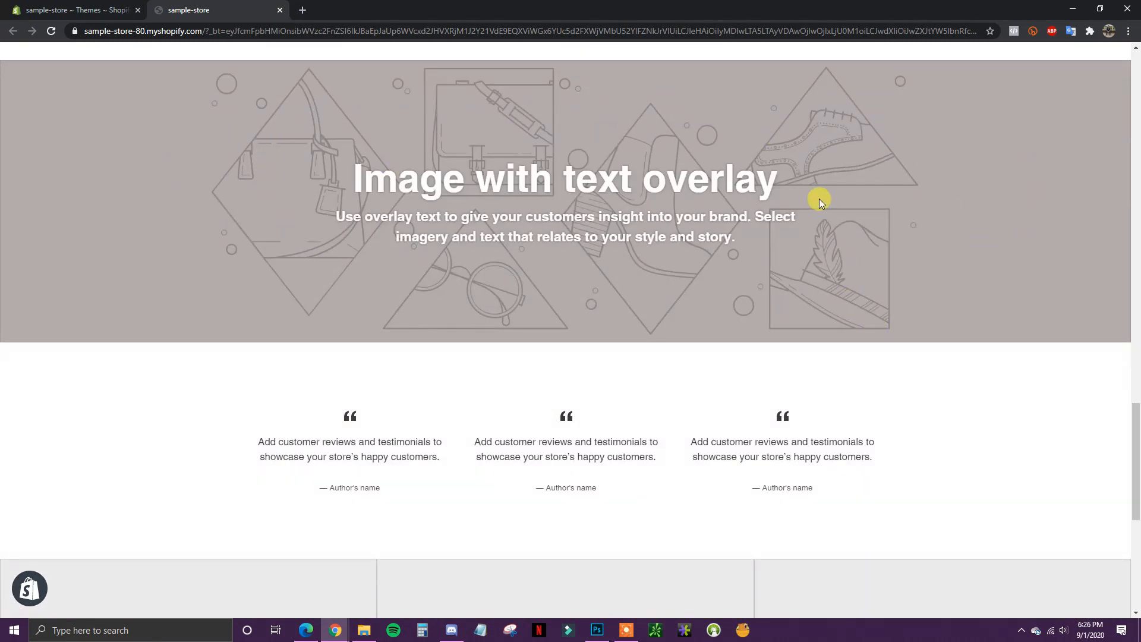
{"action": "scroll", "coordinate": [696, 230], "scroll_direction": "down", "scroll_amount": 4}
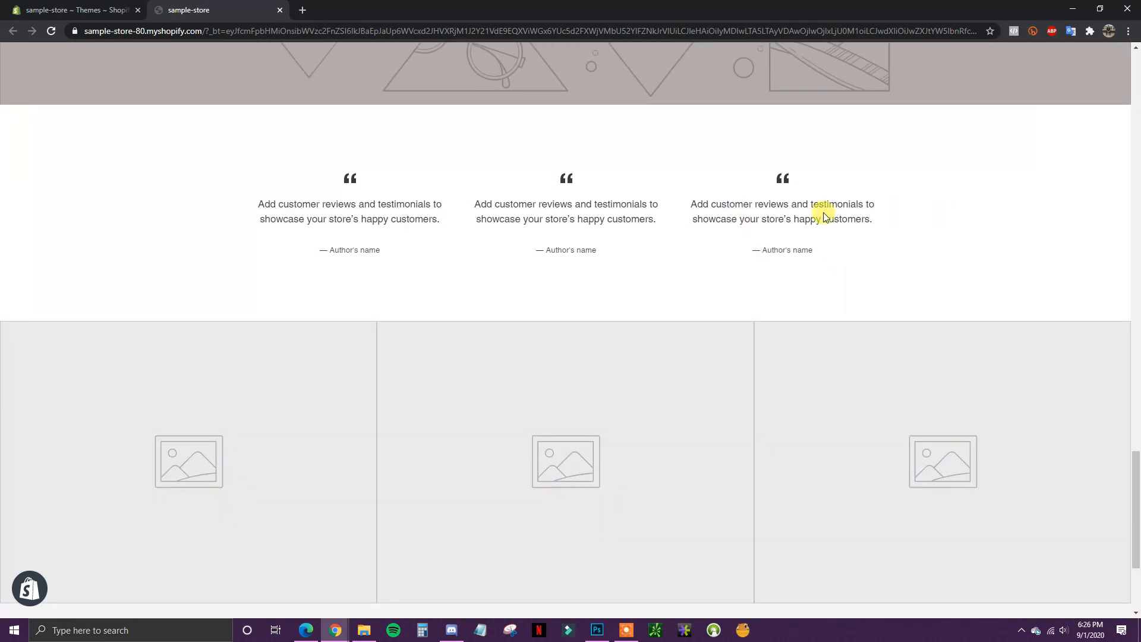
{"action": "scroll", "coordinate": [450, 261], "scroll_direction": "down", "scroll_amount": 3}
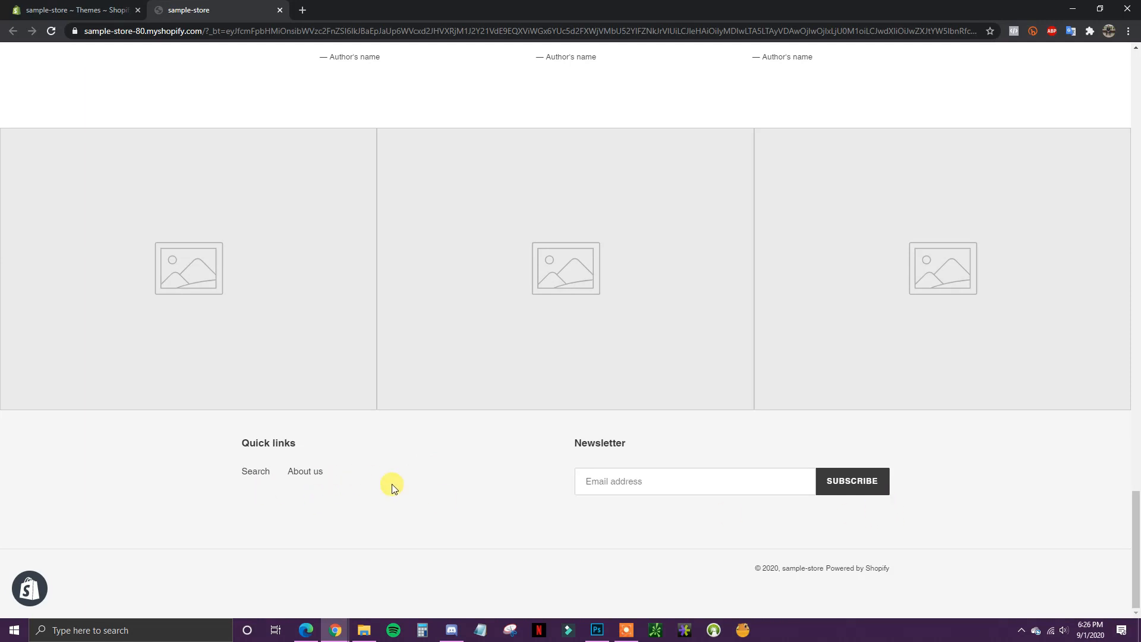
{"action": "scroll", "coordinate": [641, 534], "scroll_direction": "up", "scroll_amount": 4}
{"action": "scroll", "coordinate": [757, 441], "scroll_direction": "down", "scroll_amount": 4}
{"action": "scroll", "coordinate": [306, 288], "scroll_direction": "up", "scroll_amount": 5}
{"action": "scroll", "coordinate": [713, 351], "scroll_direction": "down", "scroll_amount": 4}
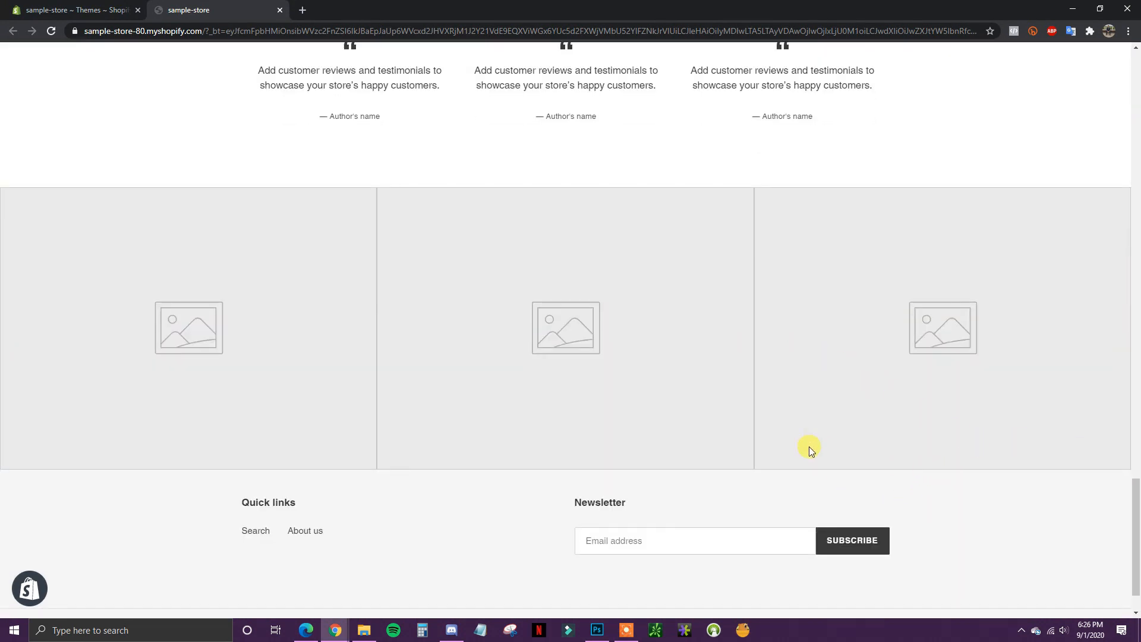
{"action": "scroll", "coordinate": [818, 384], "scroll_direction": "up", "scroll_amount": 6}
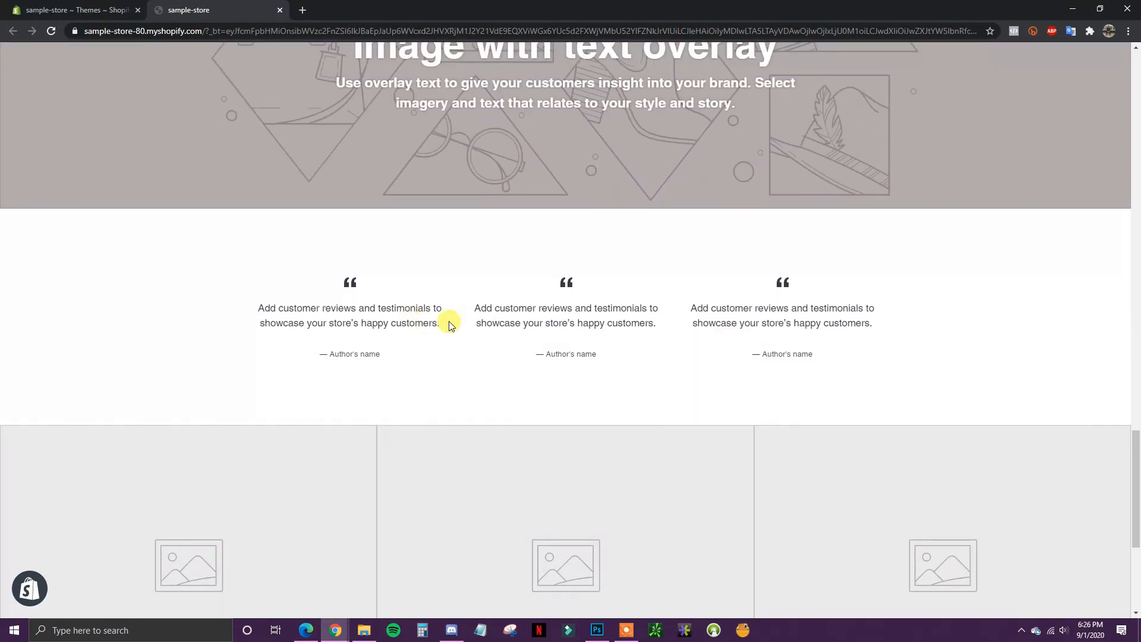
{"action": "scroll", "coordinate": [696, 318], "scroll_direction": "up", "scroll_amount": 2}
{"action": "scroll", "coordinate": [911, 382], "scroll_direction": "down", "scroll_amount": 8}
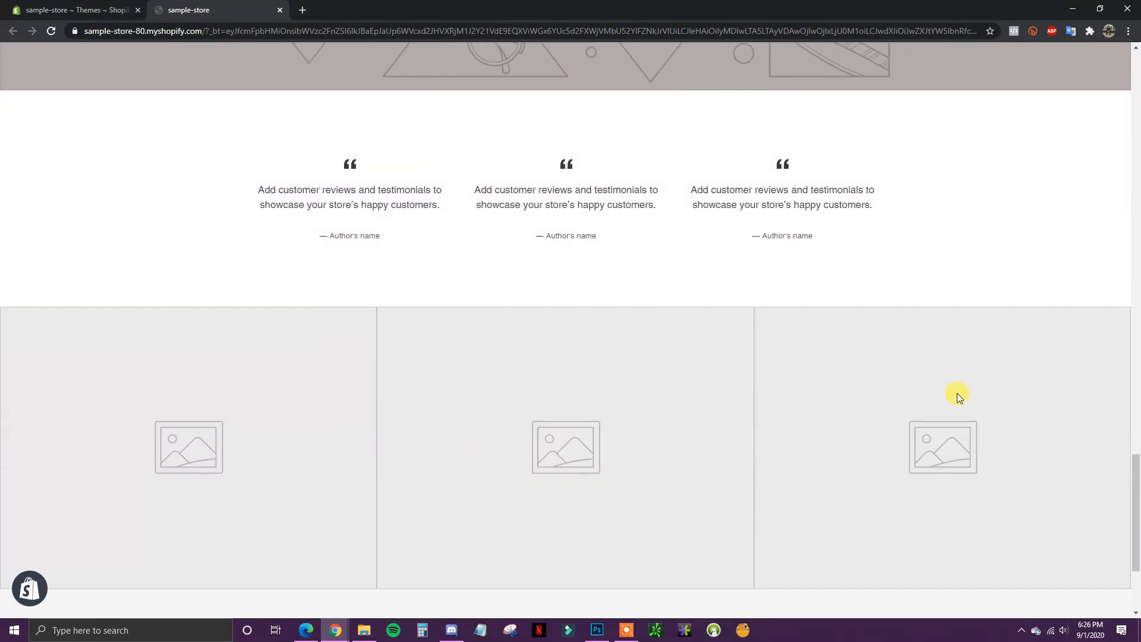
{"action": "left_click_drag", "start_coordinate": [1135, 523], "coordinate": [1093, 97]}
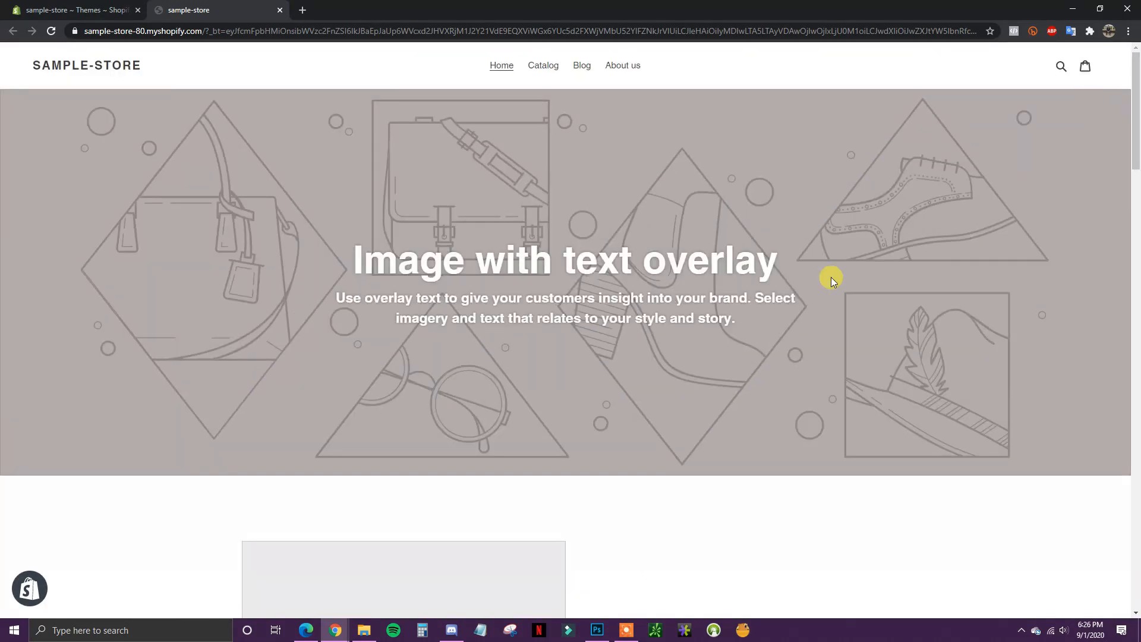
List the needed assets in a Notepad note: "logo", "colorscheme selected (1-2 colors)" and "a couple wallpaper photos"
{"action": "left_click", "coordinate": [480, 630]}
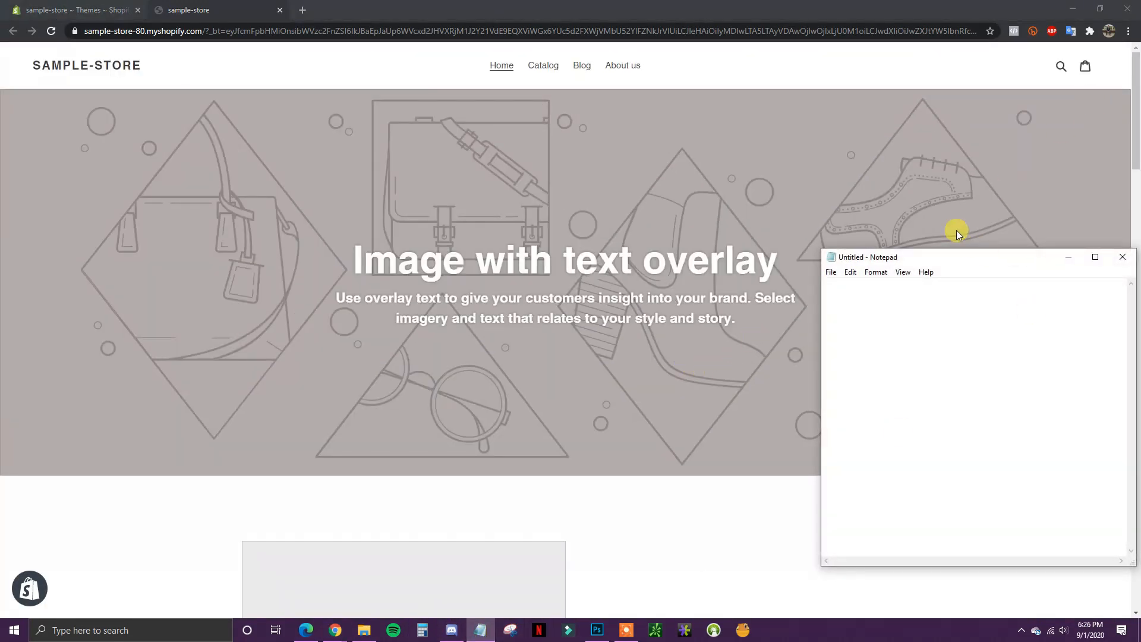
{"action": "left_click_drag", "start_coordinate": [964, 258], "coordinate": [649, 157]}
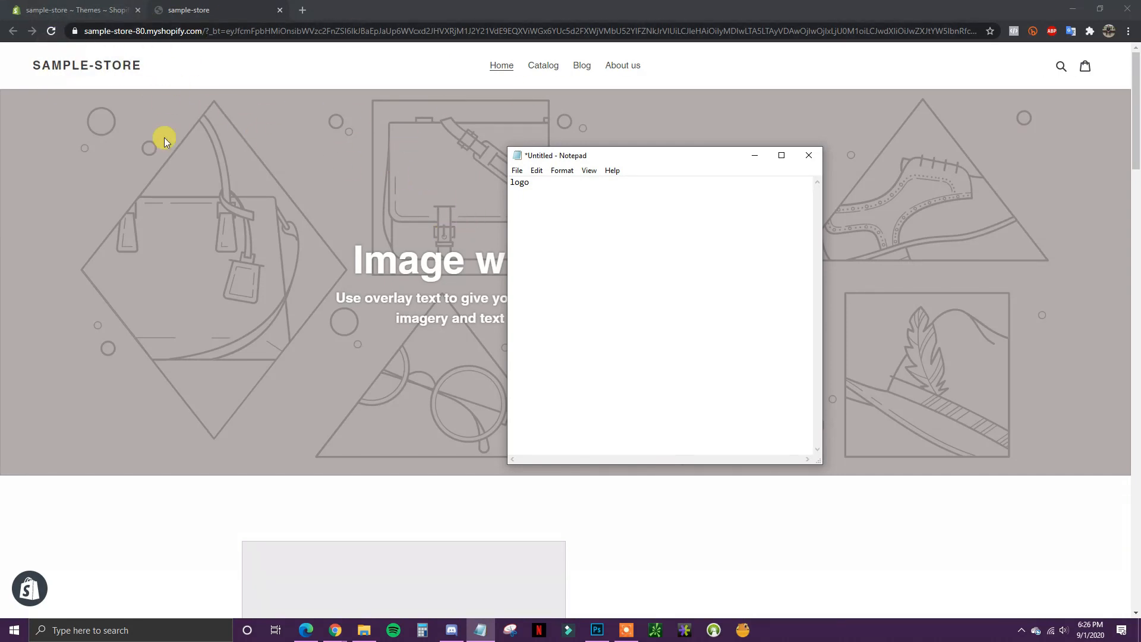
{"action": "mouse_move", "coordinate": [507, 181]}
{"action": "left_mouse_down"}
{"action": "mouse_move", "coordinate": [564, 189]}
{"action": "mouse_move", "coordinate": [528, 187]}
{"action": "left_mouse_up"}
{"action": "left_click", "coordinate": [511, 189]}
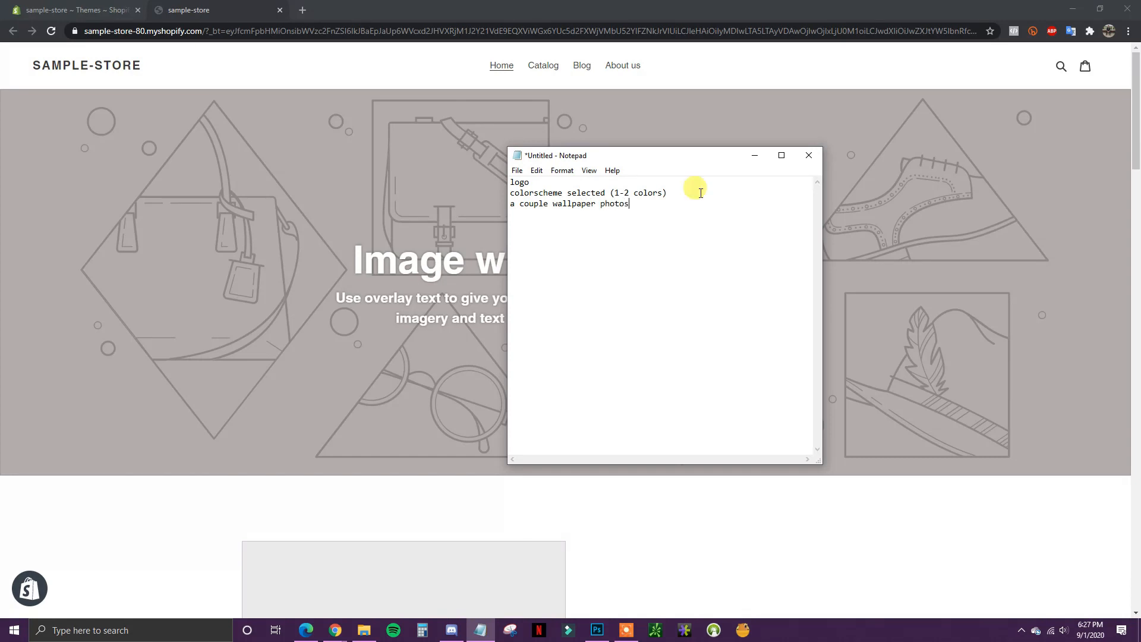
{"action": "left_click", "coordinate": [755, 155]}
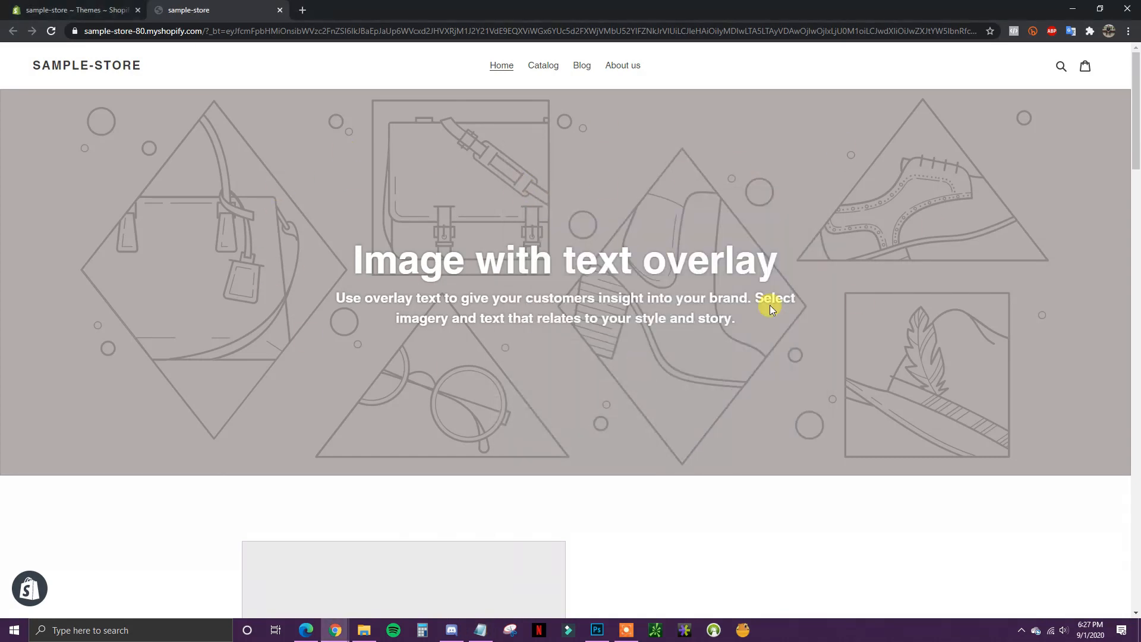
Review the Notepad asset list alongside the store homepage's header and image banner
{"action": "left_click_drag", "start_coordinate": [1136, 144], "coordinate": [1134, 113]}
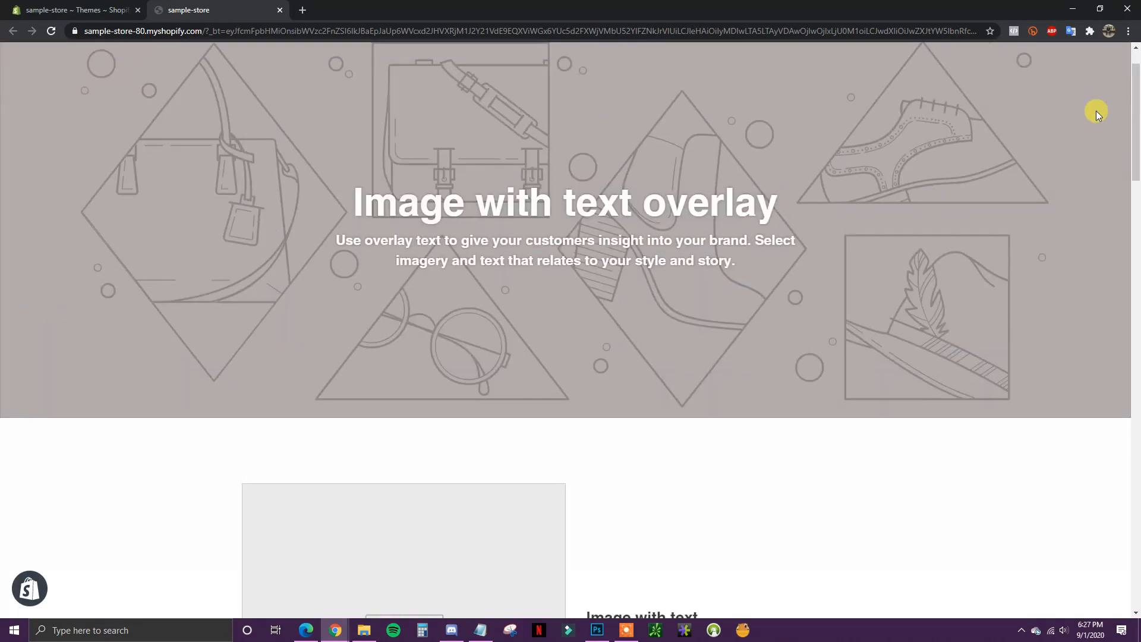
{"action": "left_click", "coordinate": [488, 632]}
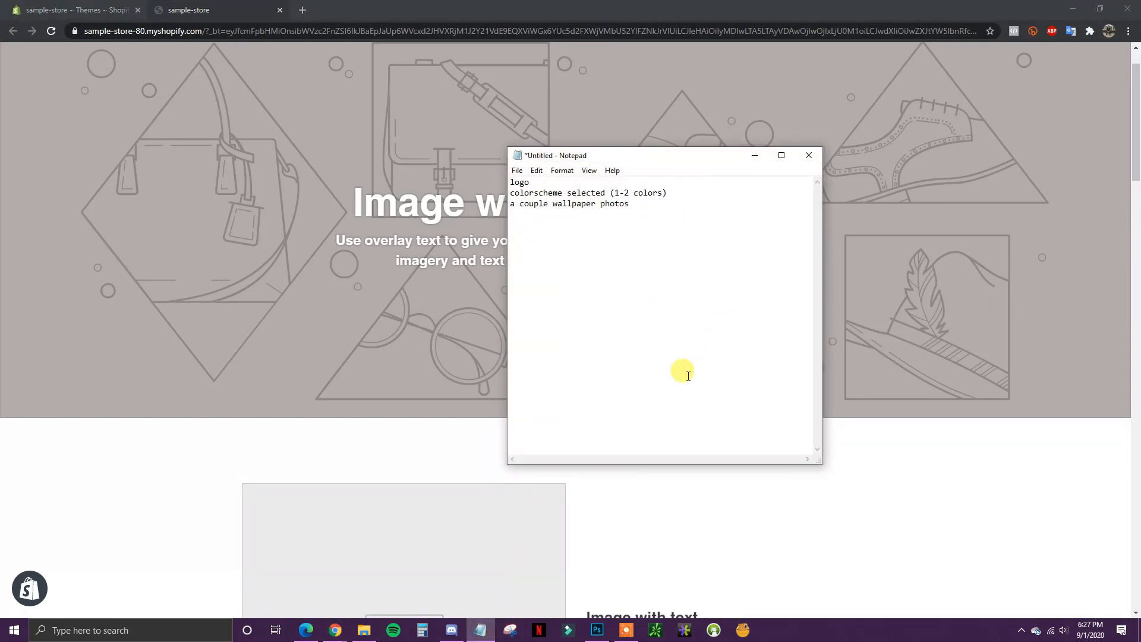
{"action": "scroll", "coordinate": [326, 369], "scroll_direction": "up", "scroll_amount": 1}
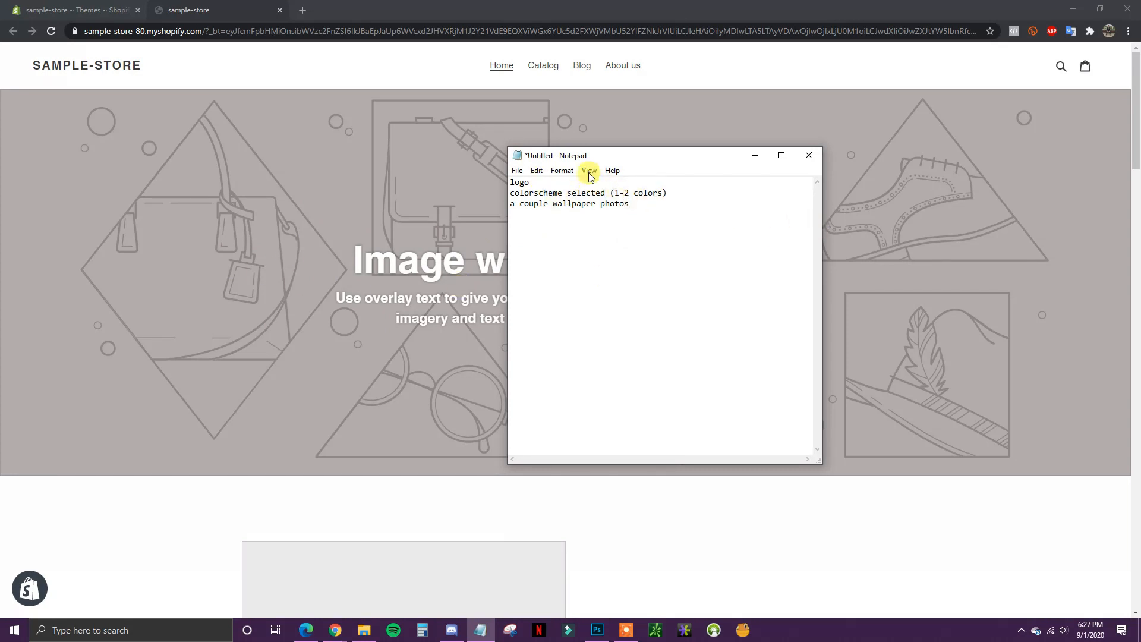
Open pixabay.com in a new browser tab
{"action": "left_click", "coordinate": [305, 11]}
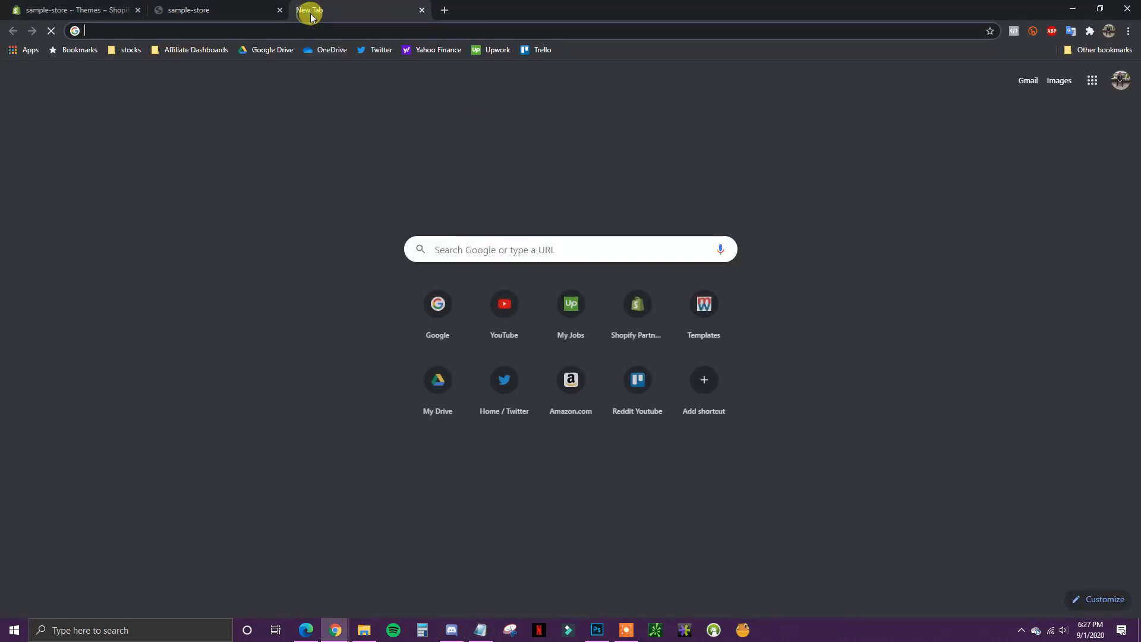
{"action": "type", "text": "pixabay.com"}
{"action": "key", "text": "Return"}
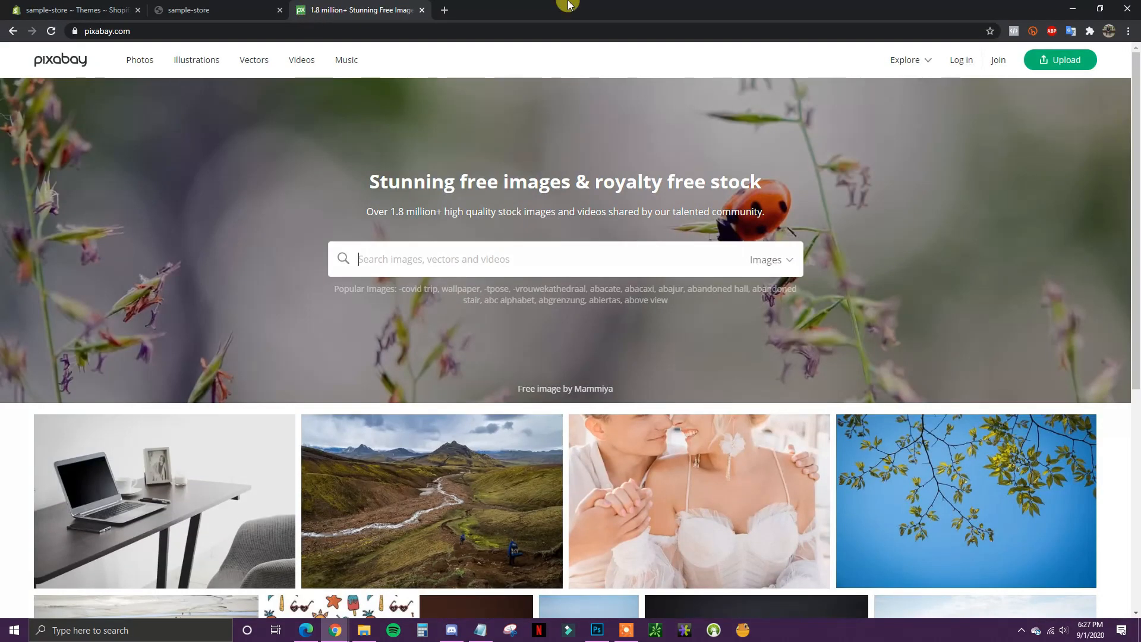
{"action": "scroll", "coordinate": [594, 309], "scroll_direction": "down", "scroll_amount": 1}
{"action": "scroll", "coordinate": [475, 256], "scroll_direction": "up", "scroll_amount": 1}
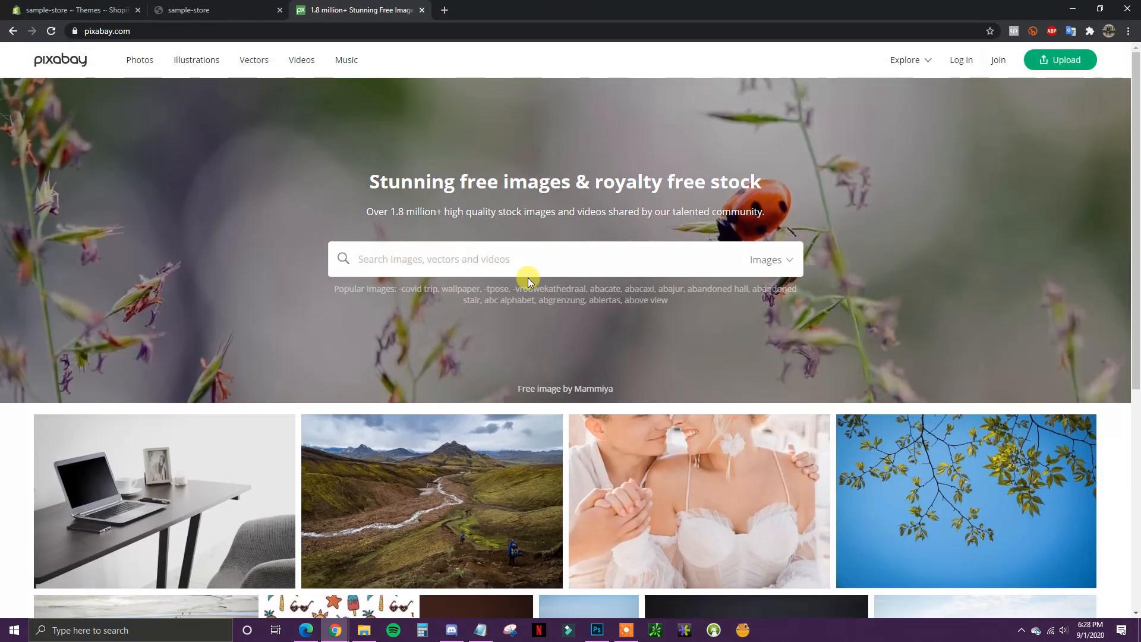
Search Pixabay for "fishing" images and browse the results
{"action": "type", "text": "fishin"}
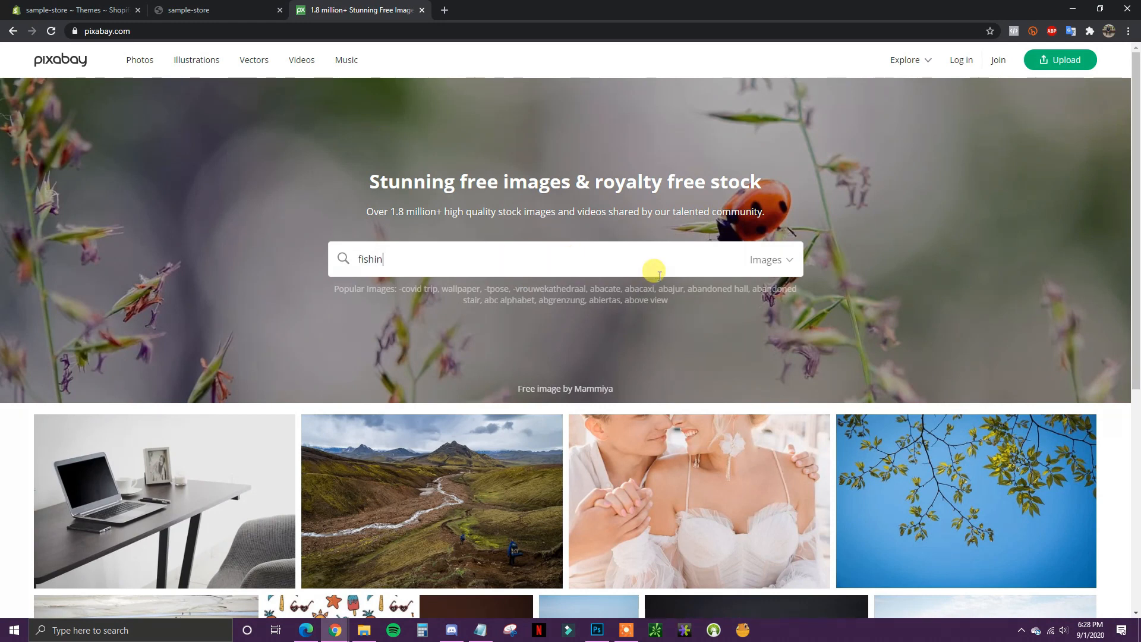
{"action": "type", "text": "g"}
{"action": "key", "text": "Return"}
{"action": "scroll", "coordinate": [808, 354], "scroll_direction": "down", "scroll_amount": 3}
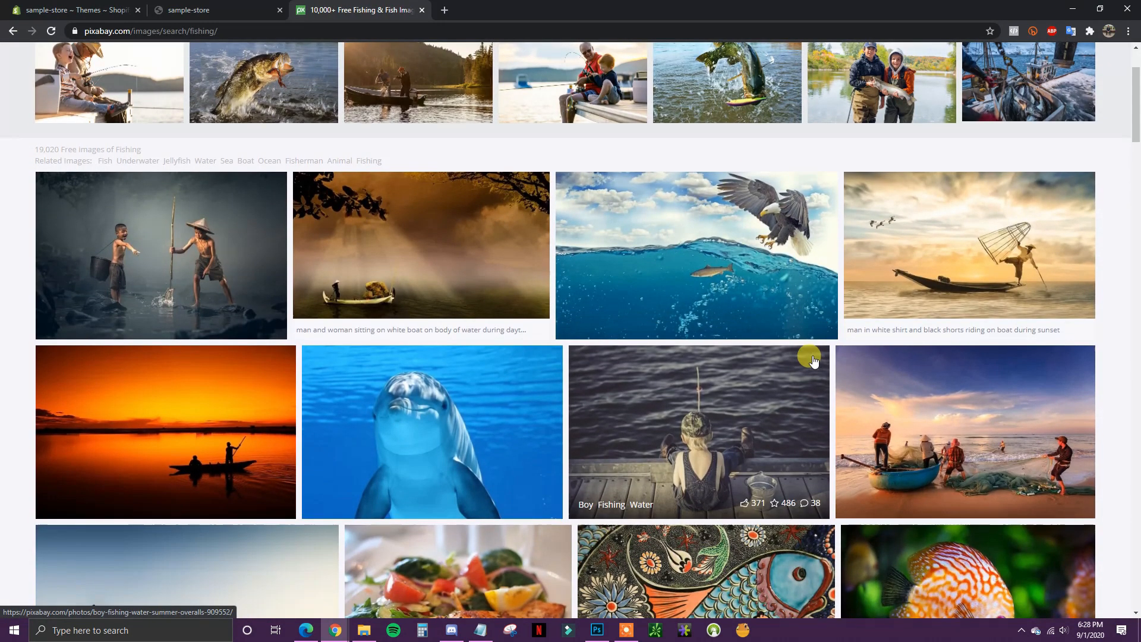
{"action": "scroll", "coordinate": [273, 204], "scroll_direction": "down", "scroll_amount": 3}
{"action": "scroll", "coordinate": [457, 229], "scroll_direction": "up", "scroll_amount": 2}
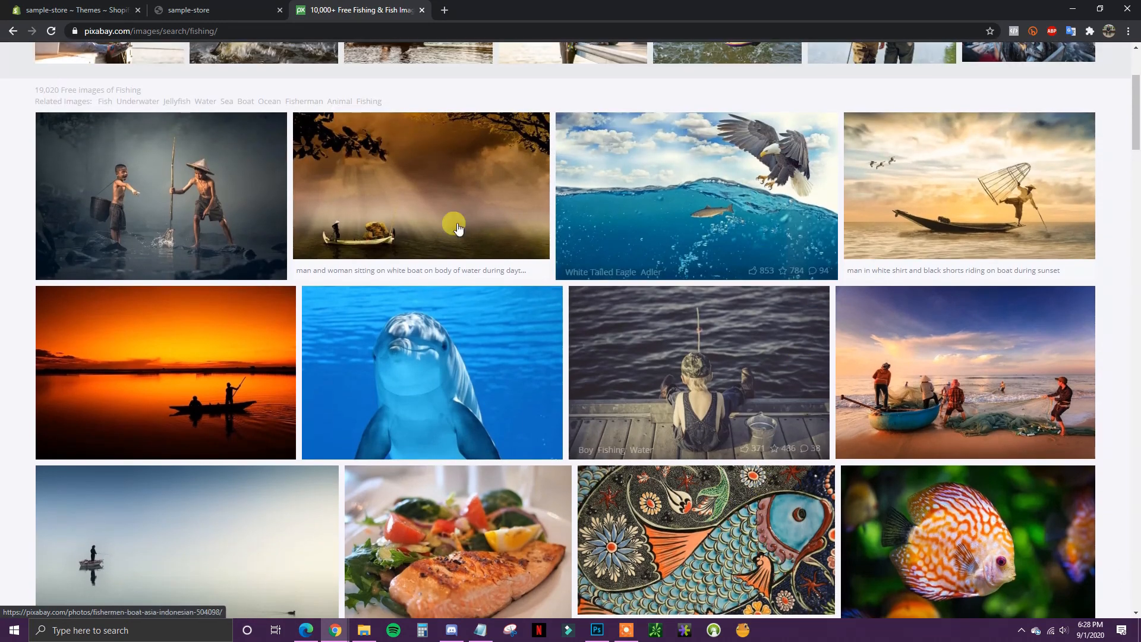
{"action": "scroll", "coordinate": [799, 398], "scroll_direction": "down", "scroll_amount": 1}
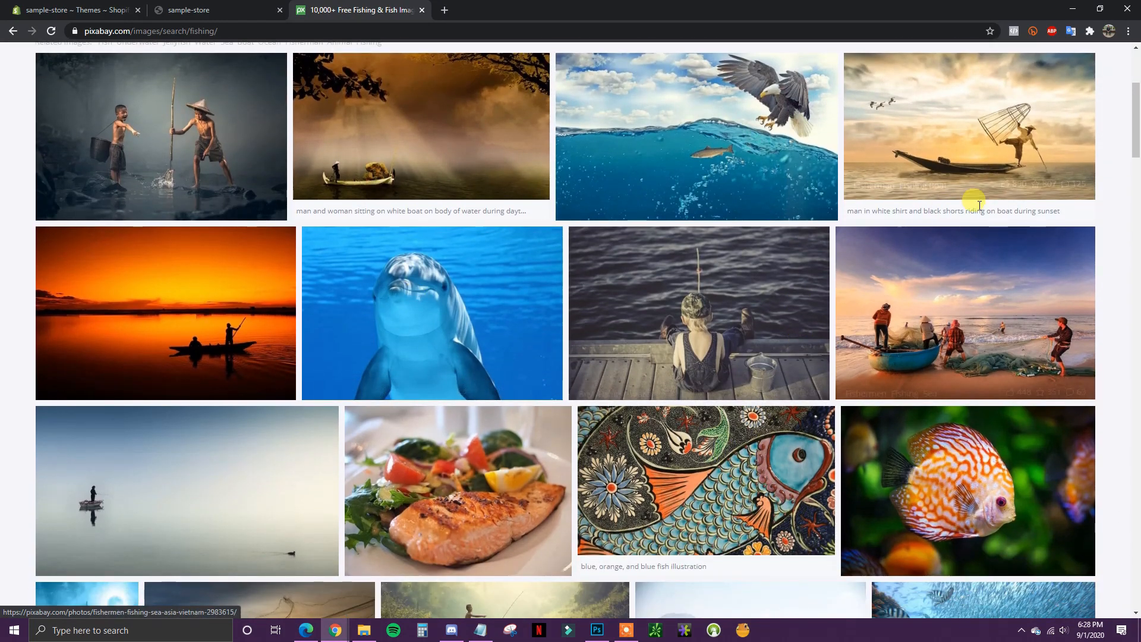
{"action": "scroll", "coordinate": [979, 205], "scroll_direction": "down", "scroll_amount": 4}
{"action": "scroll", "coordinate": [694, 438], "scroll_direction": "up", "scroll_amount": 8}
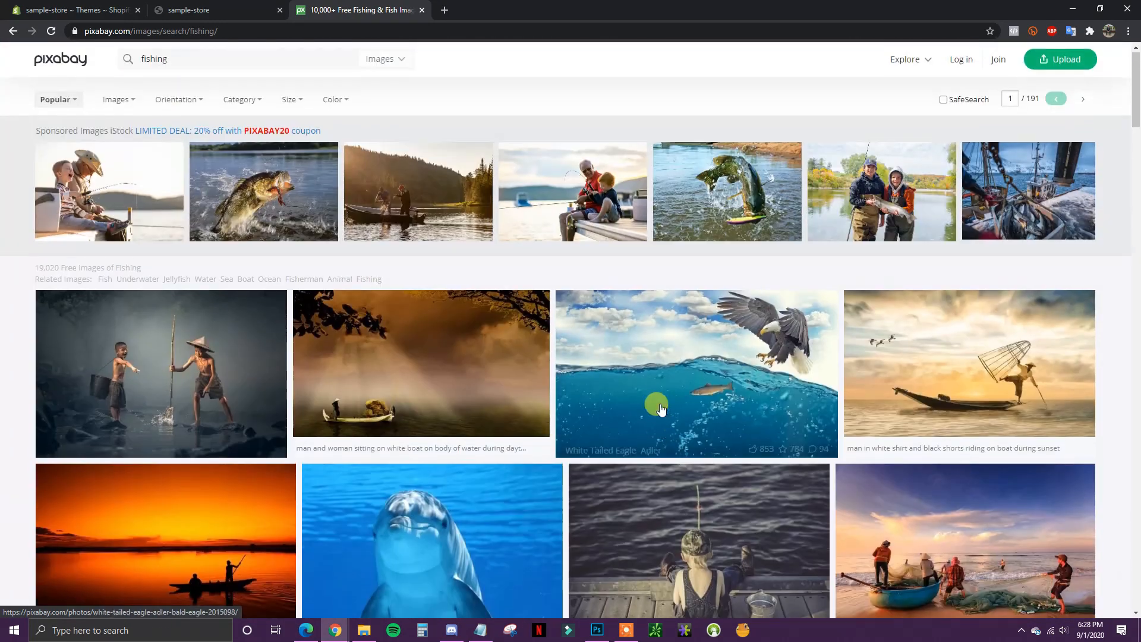
Search Pixabay for "yoga" images and look through the results
{"action": "left_click_drag", "start_coordinate": [186, 56], "coordinate": [77, 66]}
{"action": "type", "text": "yo"}
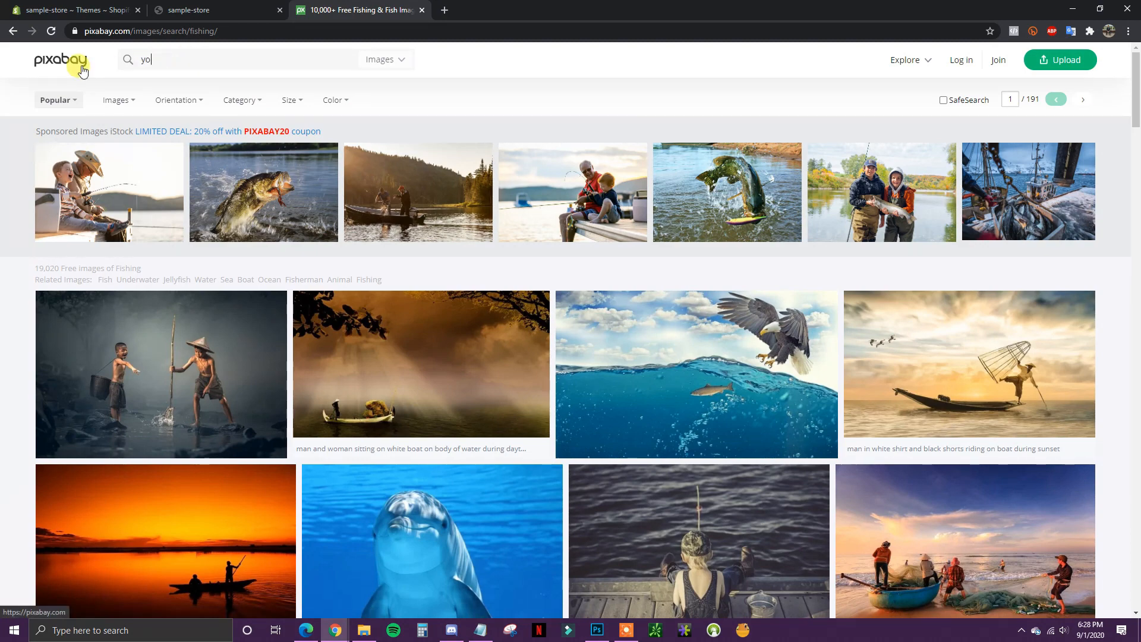
{"action": "type", "text": "ga"}
{"action": "key", "text": "Return"}
{"action": "scroll", "coordinate": [648, 370], "scroll_direction": "down", "scroll_amount": 2}
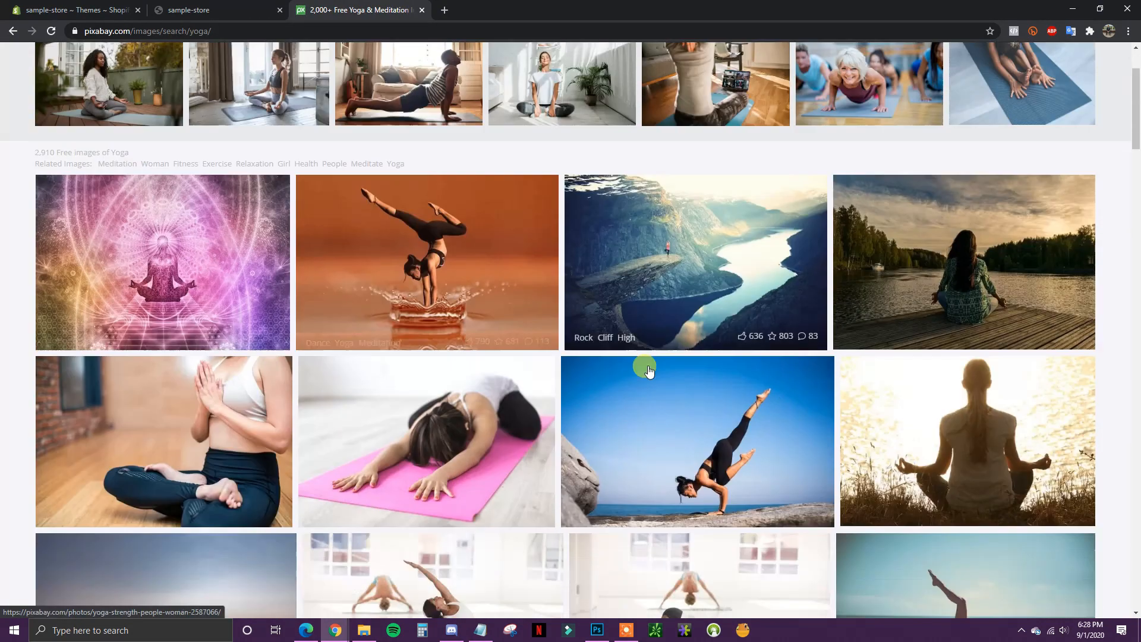
{"action": "scroll", "coordinate": [649, 371], "scroll_direction": "down", "scroll_amount": 1}
{"action": "scroll", "coordinate": [766, 396], "scroll_direction": "up", "scroll_amount": 3}
Search Pixabay for "fitness" images and look over the photos
{"action": "left_click_drag", "start_coordinate": [163, 61], "coordinate": [98, 73]}
{"action": "type", "text": "fitness"}
{"action": "key", "text": "Return"}
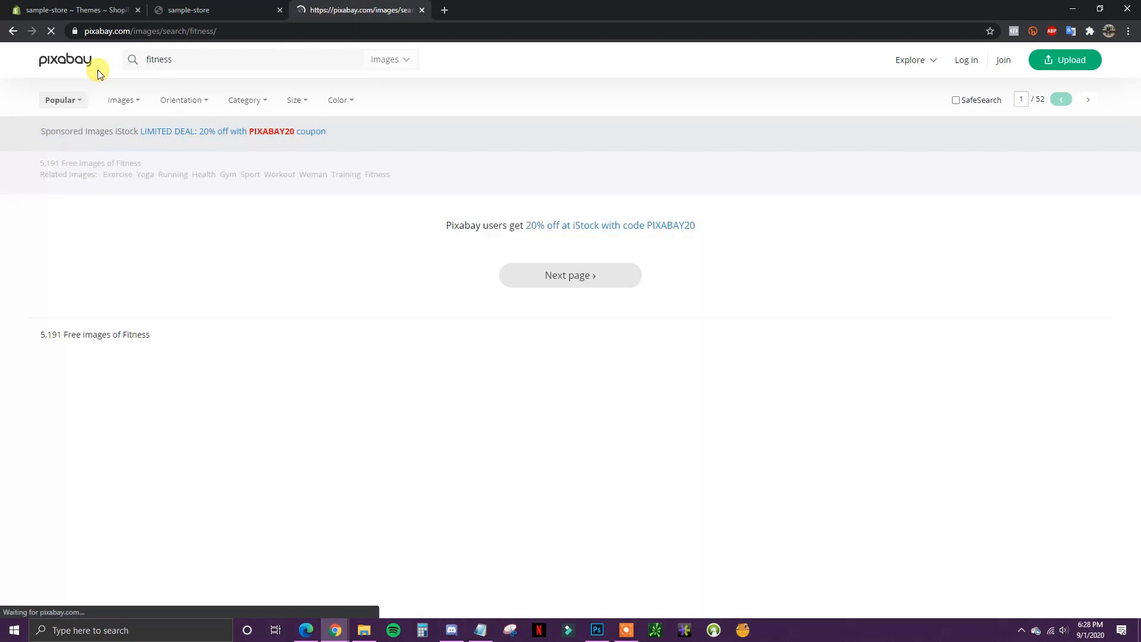
{"action": "scroll", "coordinate": [877, 406], "scroll_direction": "down", "scroll_amount": 3}
{"action": "scroll", "coordinate": [877, 406], "scroll_direction": "down", "scroll_amount": 2}
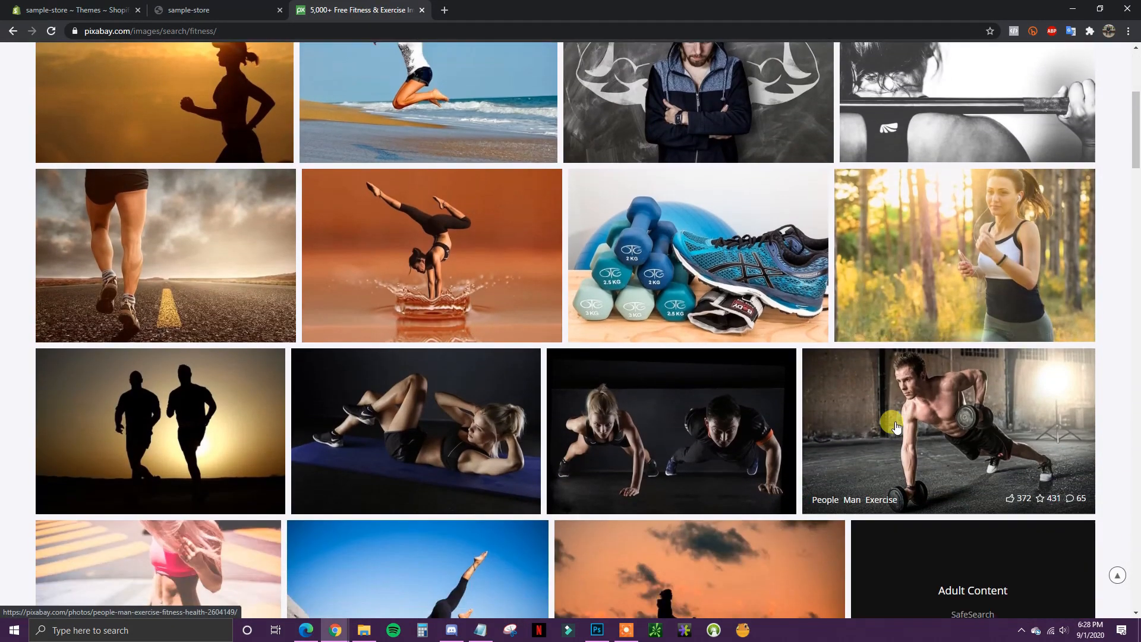
{"action": "scroll", "coordinate": [951, 439], "scroll_direction": "up", "scroll_amount": 3}
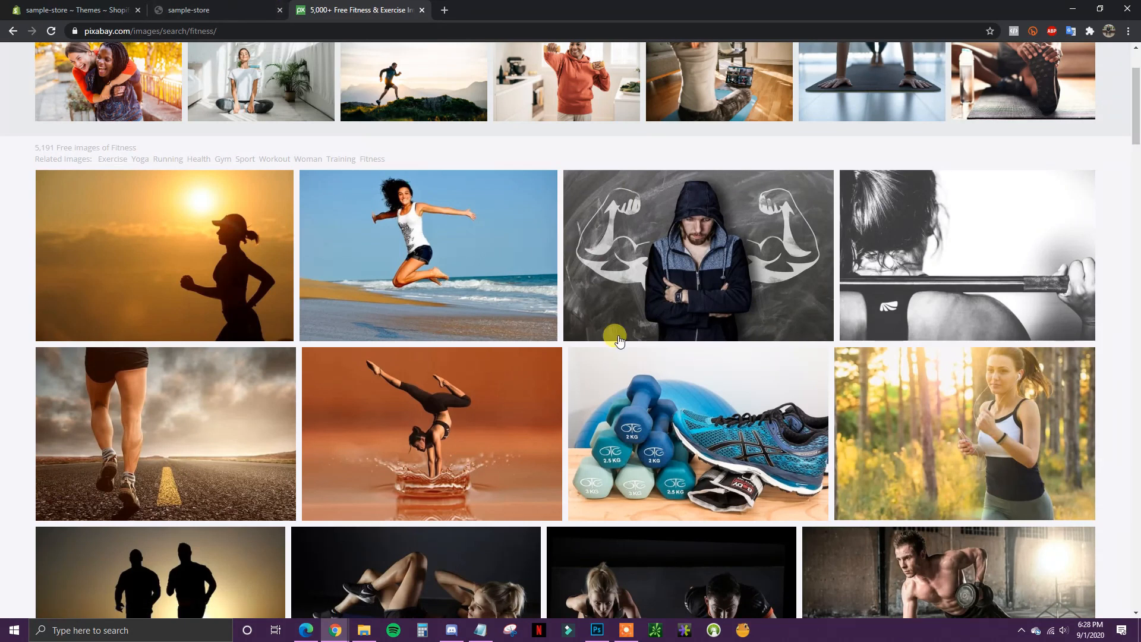
Check the sample store's homepage image banner, and return to the Pixabay fitness photos
{"action": "left_click", "coordinate": [226, 6]}
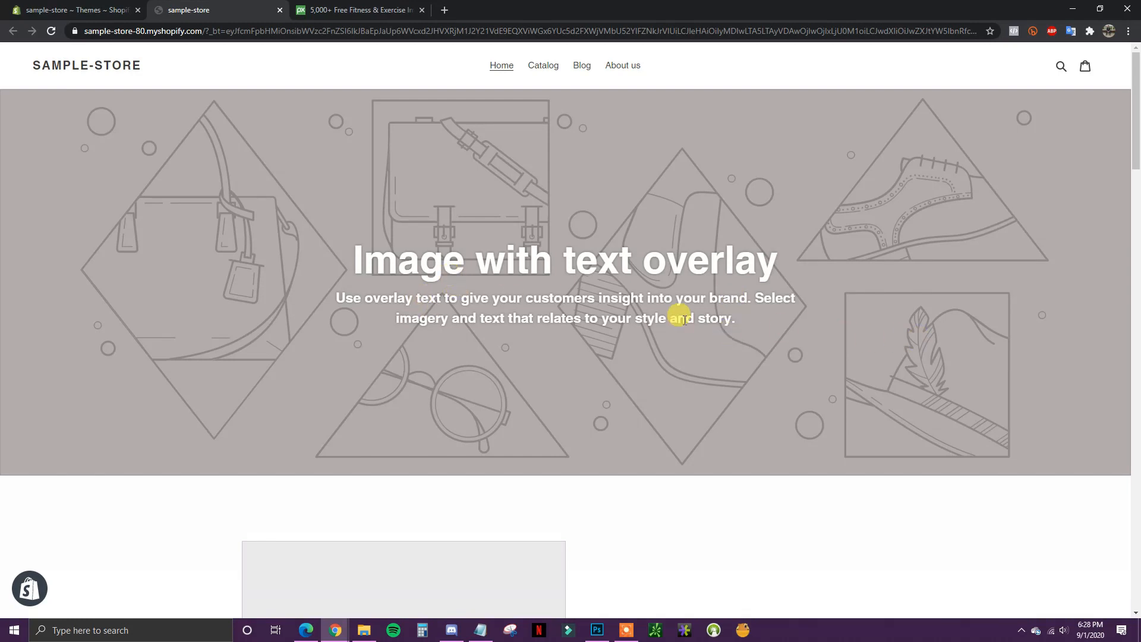
{"action": "scroll", "coordinate": [631, 457], "scroll_direction": "down", "scroll_amount": 3}
{"action": "scroll", "coordinate": [782, 469], "scroll_direction": "up", "scroll_amount": 3}
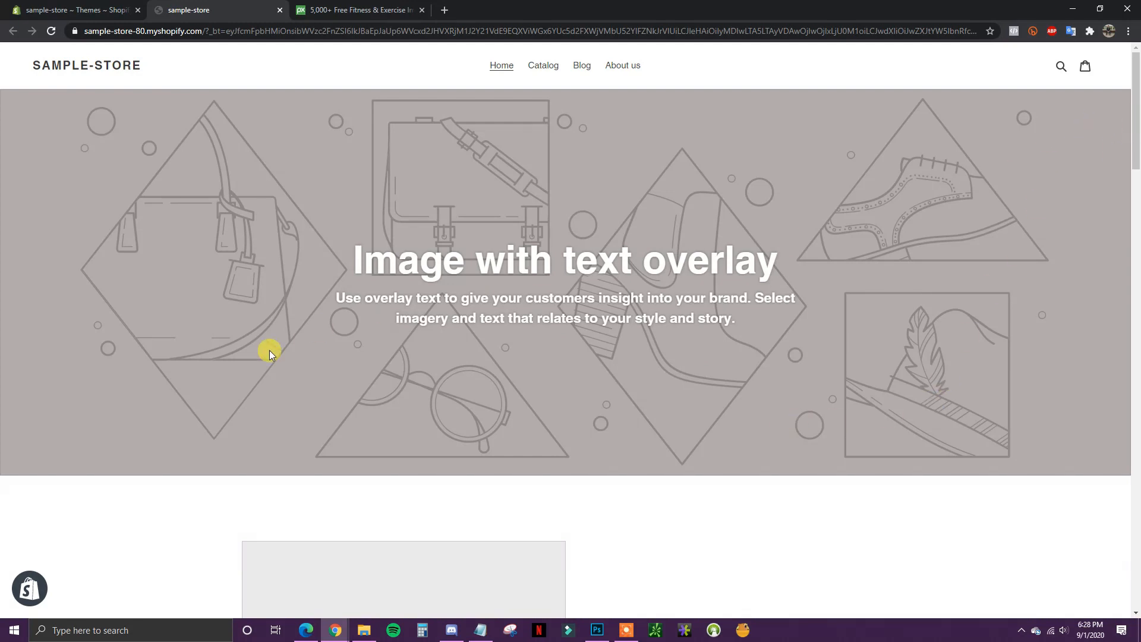
{"action": "left_click", "coordinate": [333, 9]}
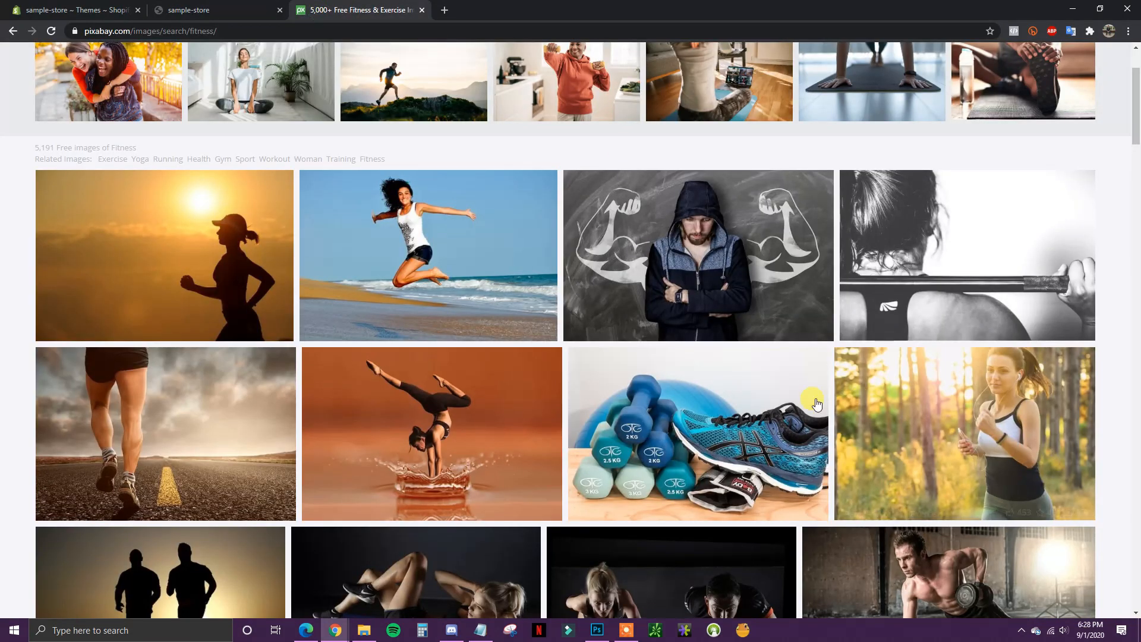
Examine the sample store's homepage from the banner through the featured collection for places that need images
{"action": "left_click", "coordinate": [177, 6]}
{"action": "scroll", "coordinate": [734, 423], "scroll_direction": "down", "scroll_amount": 3}
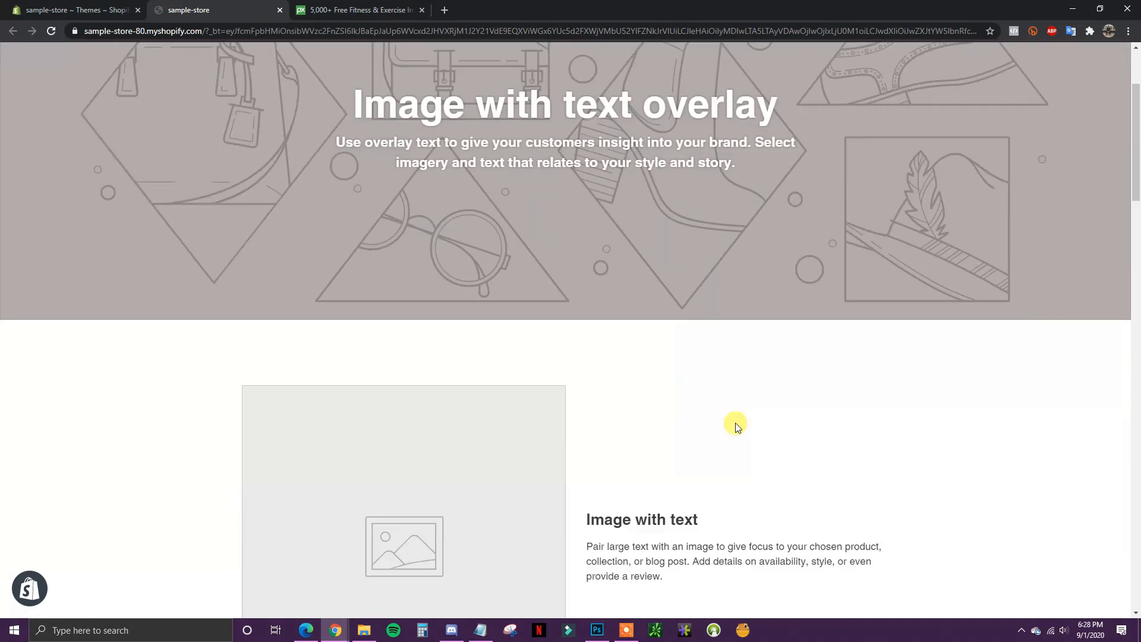
{"action": "scroll", "coordinate": [771, 479], "scroll_direction": "up", "scroll_amount": 3}
{"action": "scroll", "coordinate": [916, 562], "scroll_direction": "down", "scroll_amount": 1}
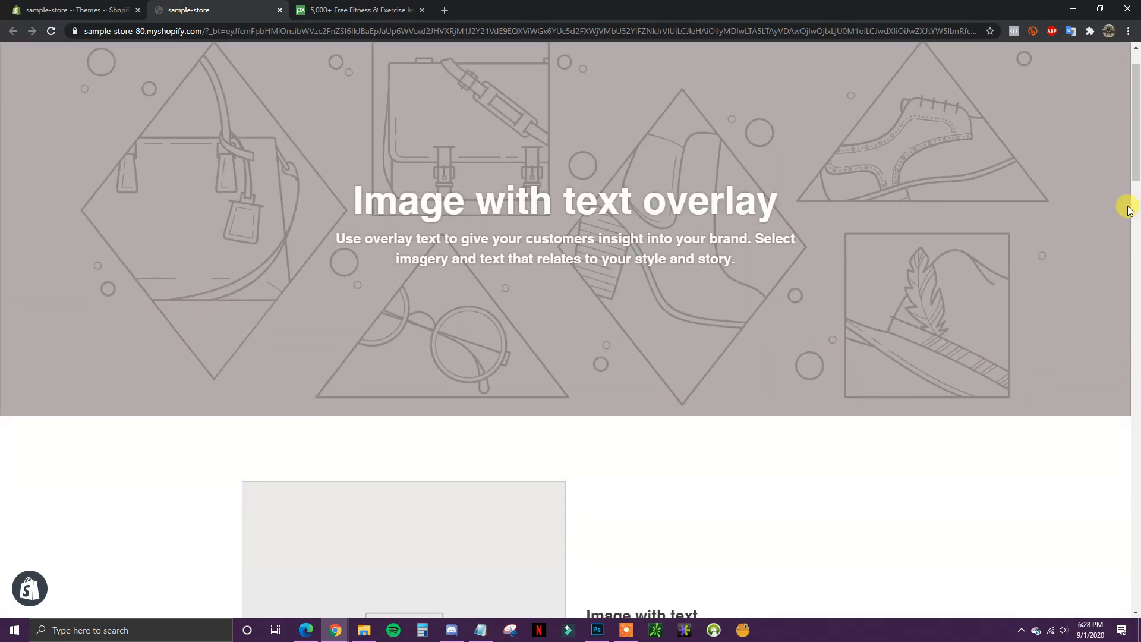
{"action": "scroll", "coordinate": [1130, 209], "scroll_direction": "down", "scroll_amount": 15}
{"action": "scroll", "coordinate": [1116, 173], "scroll_direction": "up", "scroll_amount": 16}
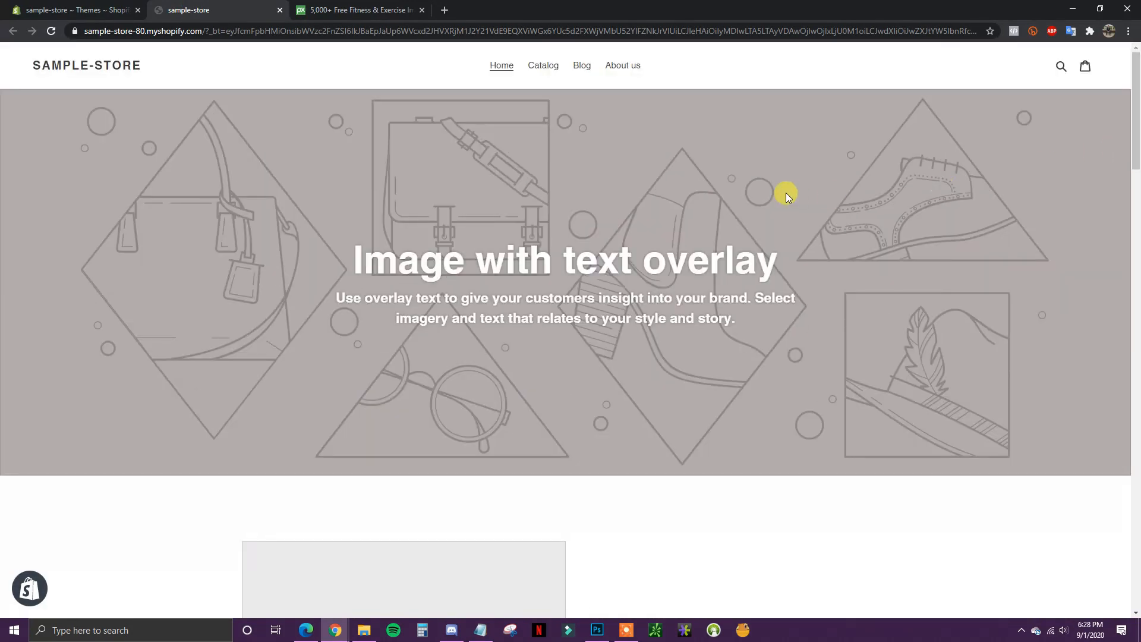
{"action": "left_click_drag", "start_coordinate": [1133, 135], "coordinate": [1124, 387]}
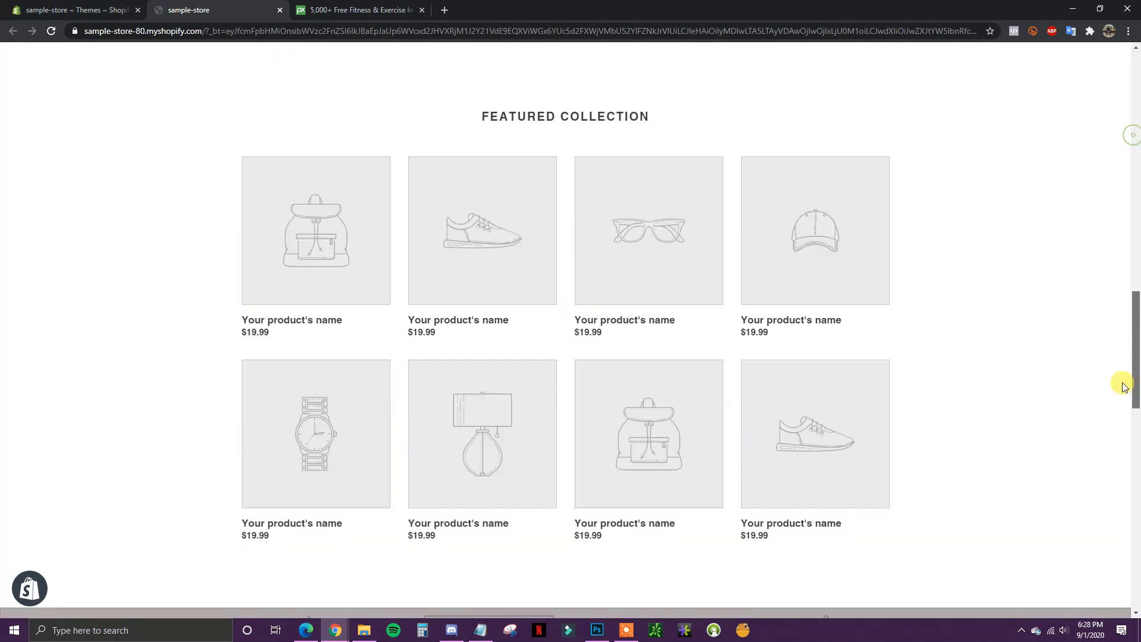
{"action": "scroll", "coordinate": [800, 364], "scroll_direction": "down", "scroll_amount": 6}
{"action": "scroll", "coordinate": [978, 430], "scroll_direction": "up", "scroll_amount": 15}
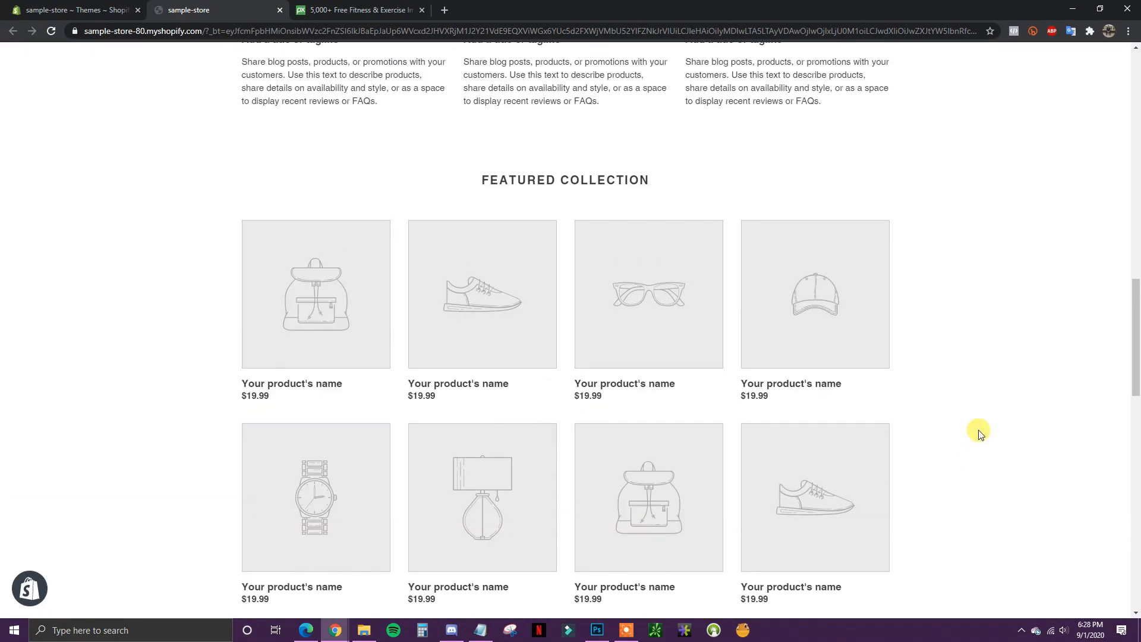
Add the line "about 5 smaller photos" to the Notepad asset list, based on the homepage's image placeholders
{"action": "scroll", "coordinate": [1037, 391], "scroll_direction": "down", "scroll_amount": 1}
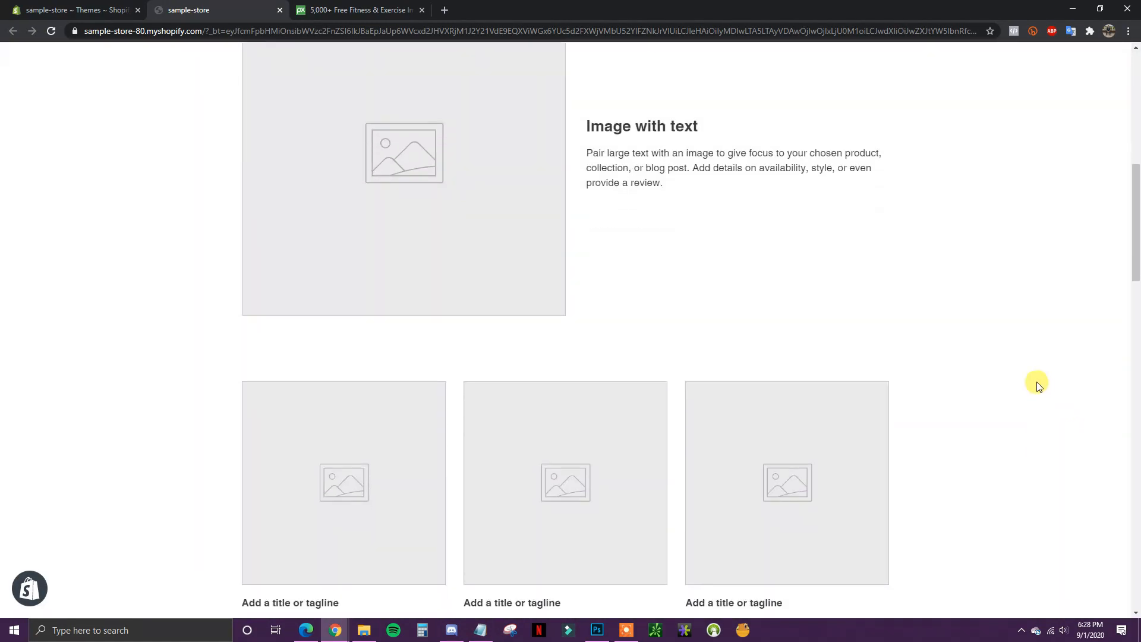
{"action": "scroll", "coordinate": [1037, 382], "scroll_direction": "up", "scroll_amount": 1}
{"action": "left_click", "coordinate": [481, 630]}
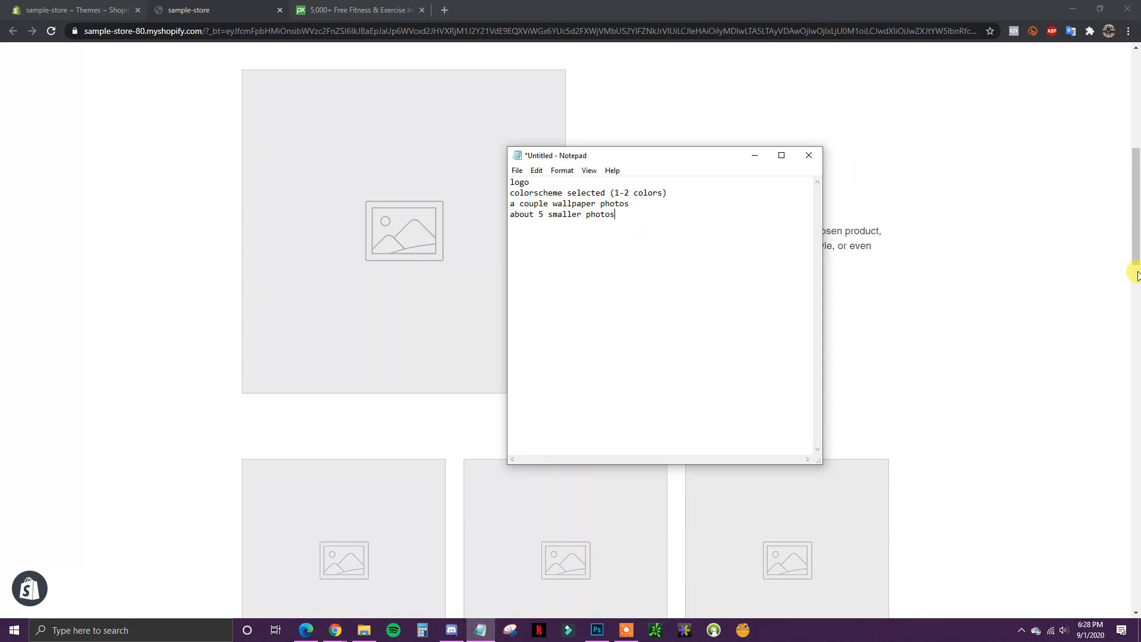
Examine the sample store's homepage sections down to the gallery, checking the smaller image placeholders and their text areas
{"action": "left_click_drag", "start_coordinate": [1136, 249], "coordinate": [1136, 263]}
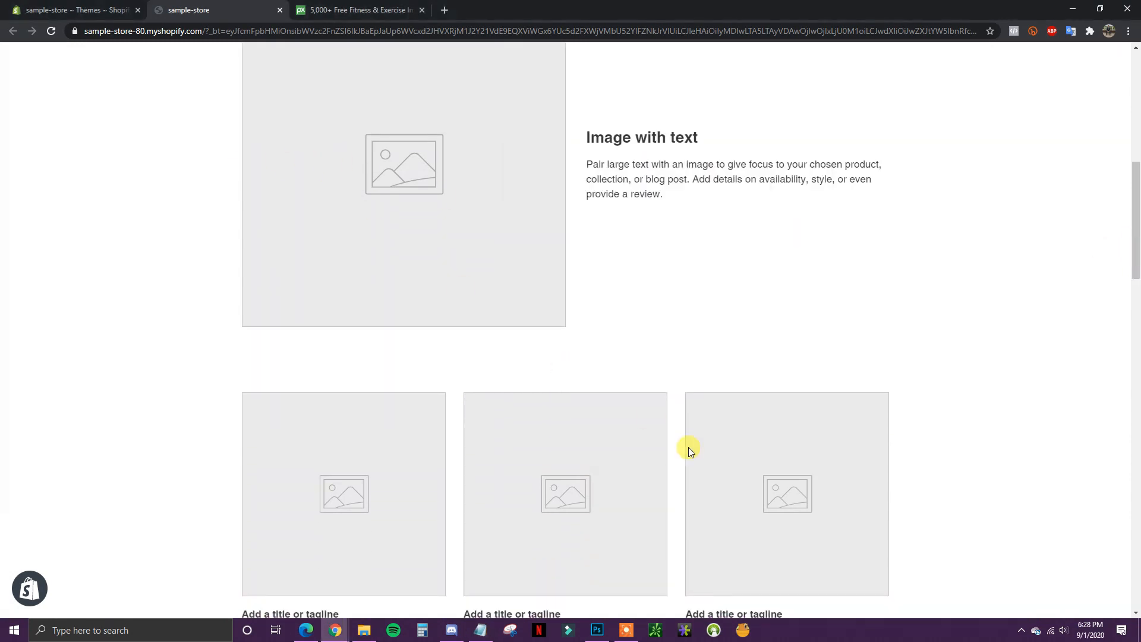
{"action": "scroll", "coordinate": [690, 451], "scroll_direction": "down", "scroll_amount": 3}
{"action": "scroll", "coordinate": [892, 469], "scroll_direction": "down", "scroll_amount": 20}
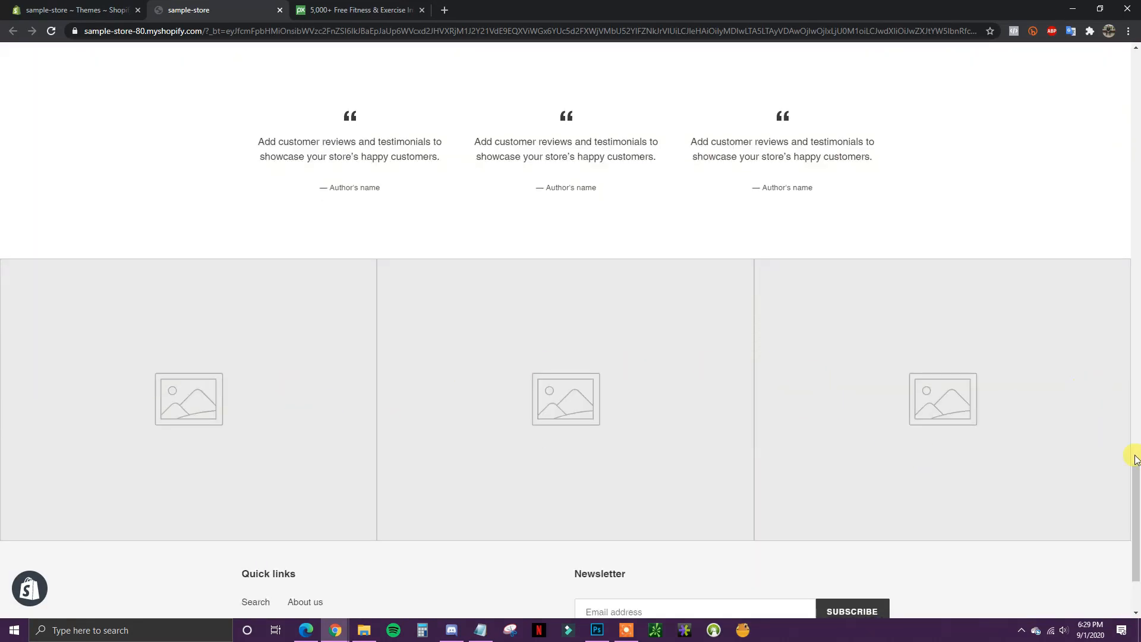
{"action": "left_click_drag", "start_coordinate": [1136, 459], "coordinate": [1112, 13]}
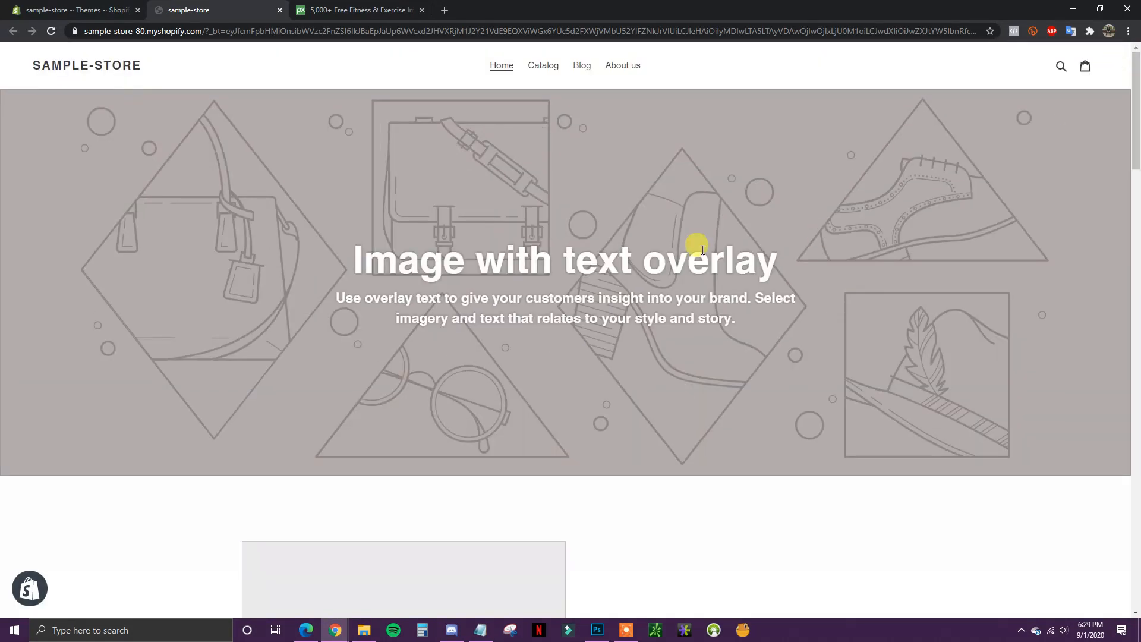
{"action": "scroll", "coordinate": [581, 414], "scroll_direction": "down", "scroll_amount": 5}
{"action": "scroll", "coordinate": [438, 242], "scroll_direction": "up", "scroll_amount": 2}
{"action": "scroll", "coordinate": [728, 478], "scroll_direction": "down", "scroll_amount": 4}
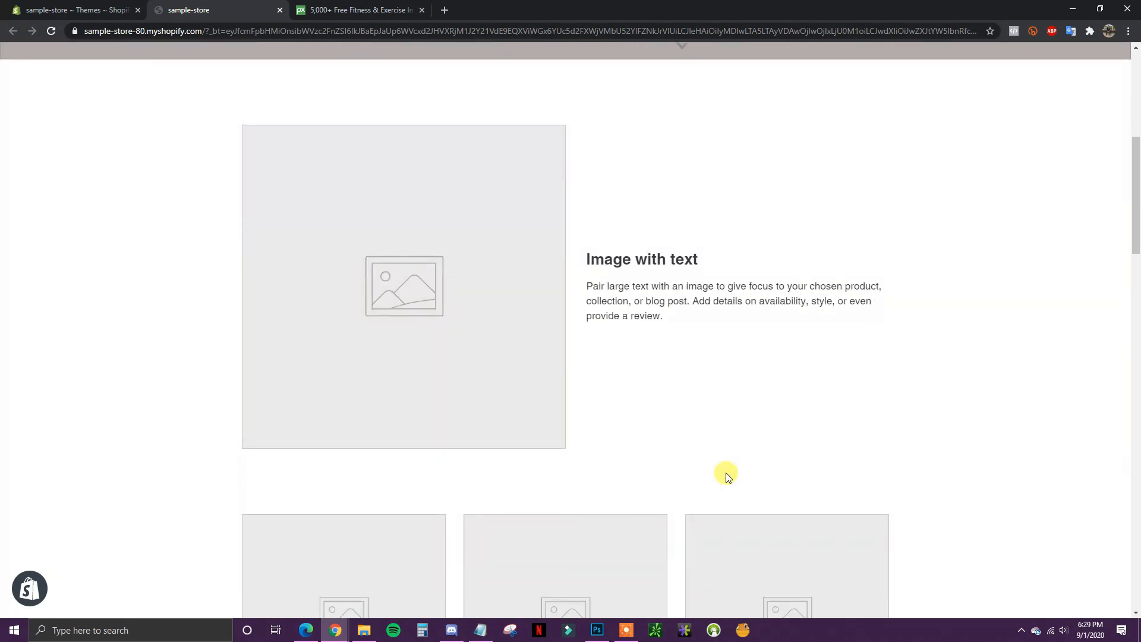
{"action": "scroll", "coordinate": [728, 477], "scroll_direction": "down", "scroll_amount": 4}
{"action": "scroll", "coordinate": [612, 404], "scroll_direction": "up", "scroll_amount": 1}
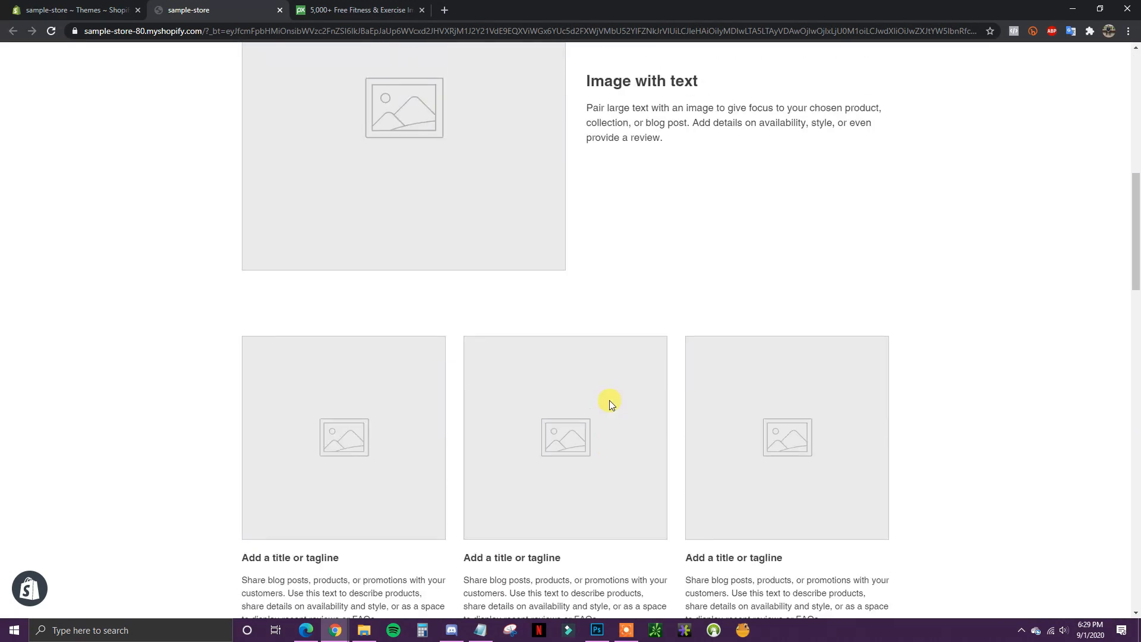
{"action": "scroll", "coordinate": [610, 404], "scroll_direction": "up", "scroll_amount": 2}
{"action": "scroll", "coordinate": [711, 461], "scroll_direction": "up", "scroll_amount": 7}
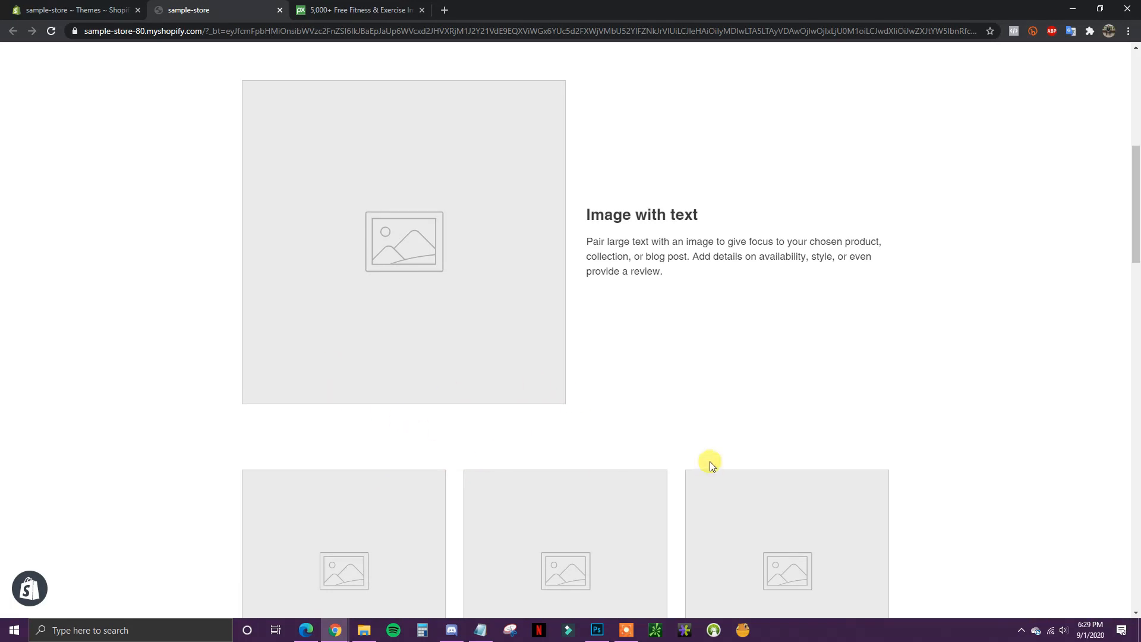
{"action": "scroll", "coordinate": [773, 455], "scroll_direction": "down", "scroll_amount": 1}
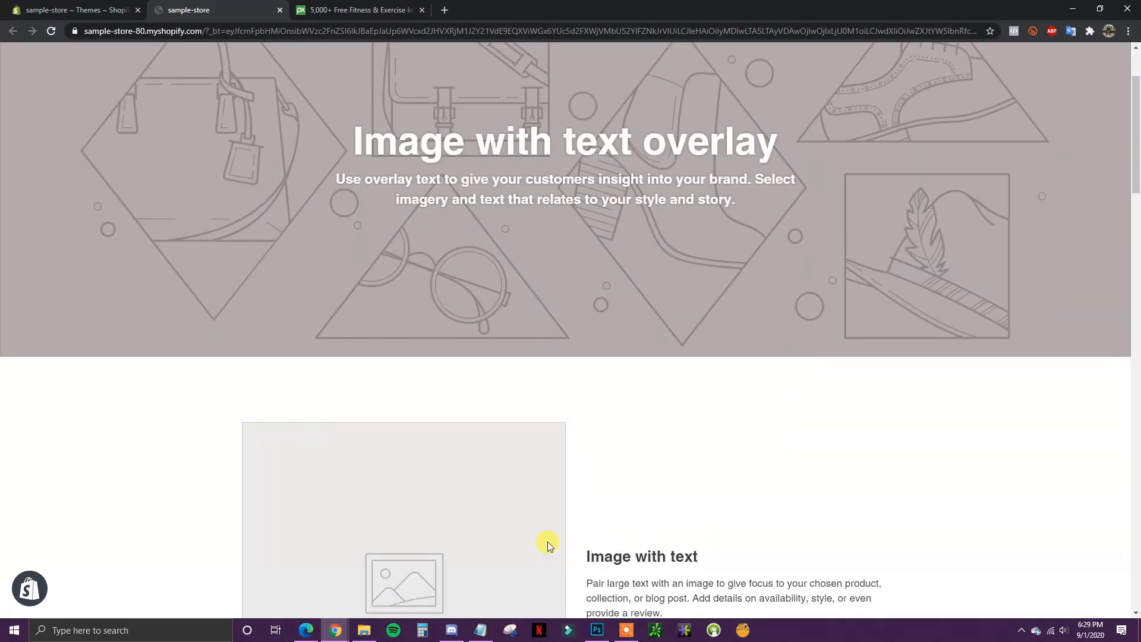
{"action": "scroll", "coordinate": [729, 479], "scroll_direction": "up", "scroll_amount": 2}
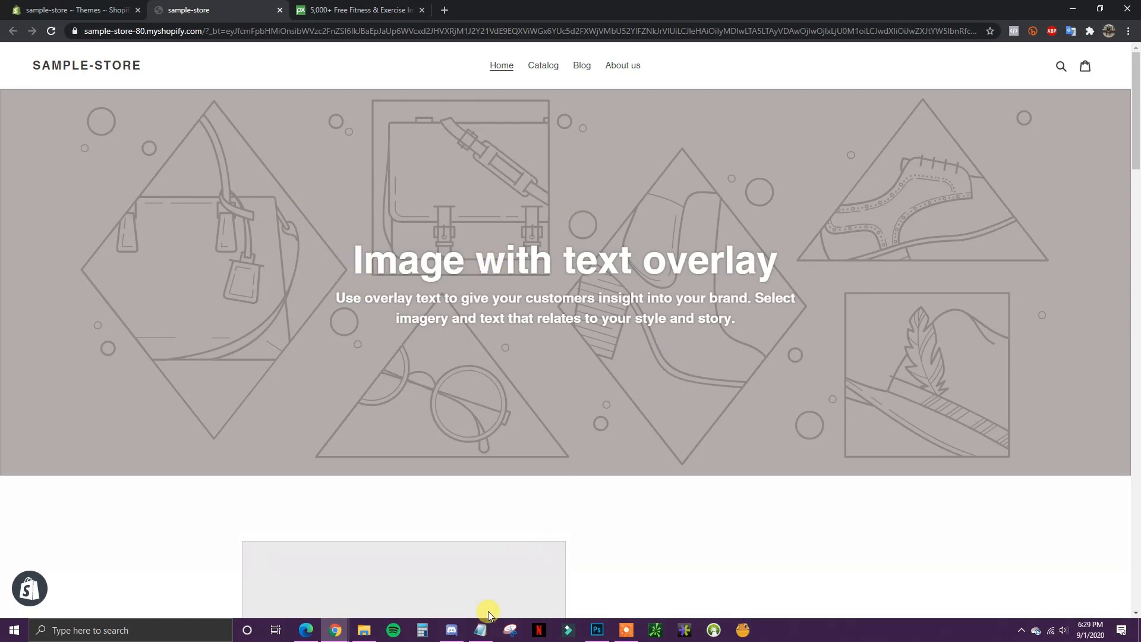
Review the Notepad asset list line by line, from the logo to the smaller photos
{"action": "left_click", "coordinate": [480, 629]}
{"action": "left_click_drag", "start_coordinate": [556, 183], "coordinate": [510, 182]}
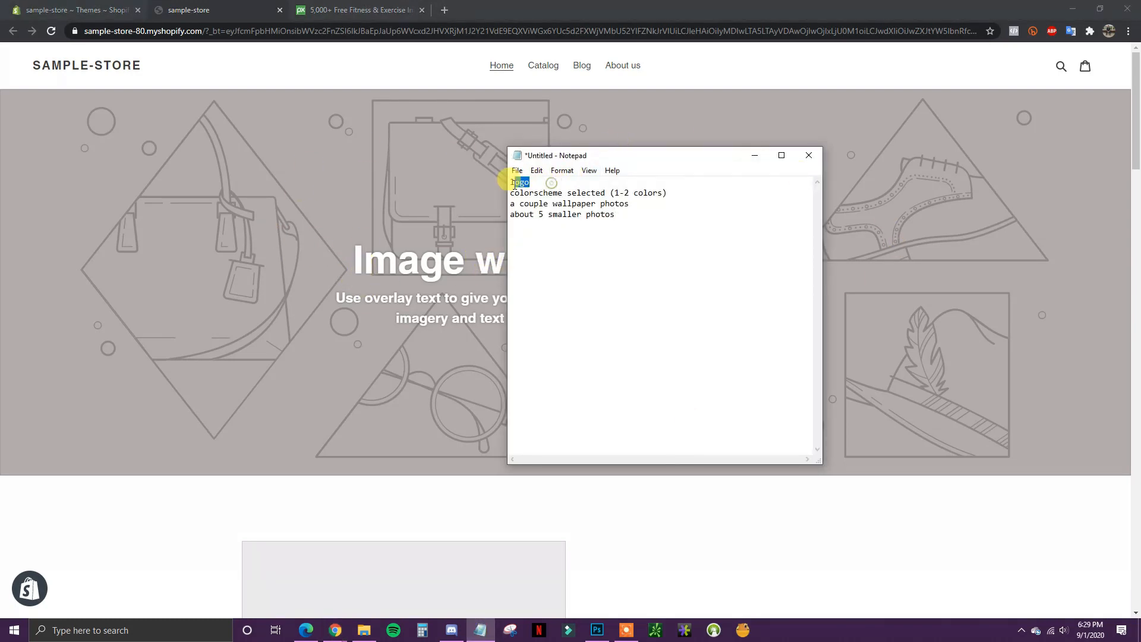
{"action": "left_click_drag", "start_coordinate": [689, 194], "coordinate": [515, 194]}
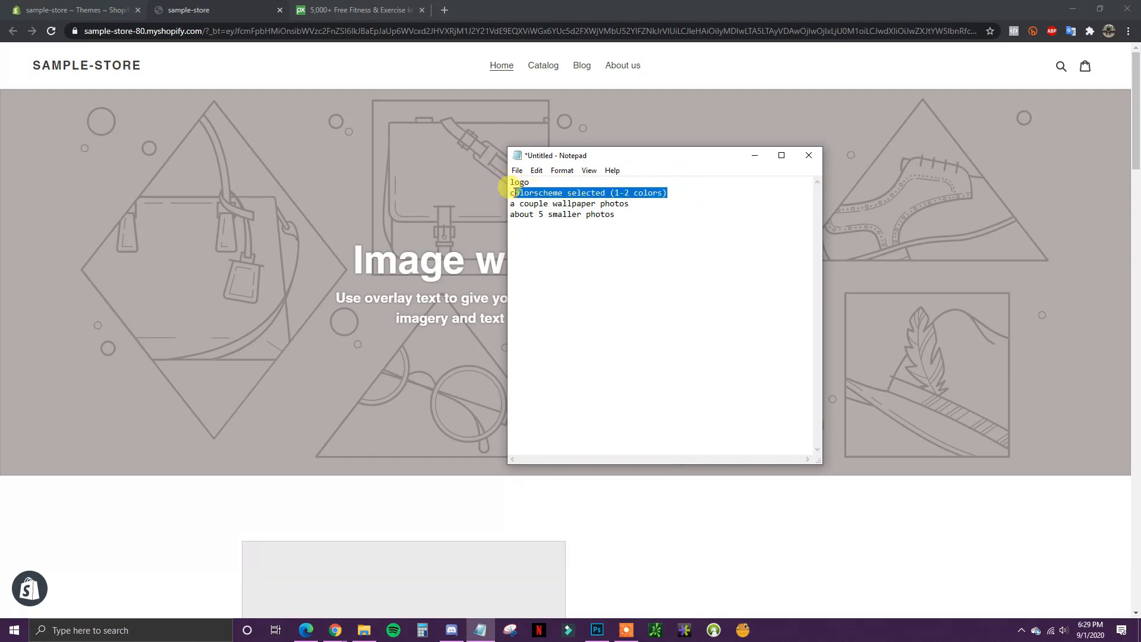
{"action": "left_click_drag", "start_coordinate": [630, 204], "coordinate": [484, 204]}
{"action": "left_click_drag", "start_coordinate": [642, 214], "coordinate": [484, 214]}
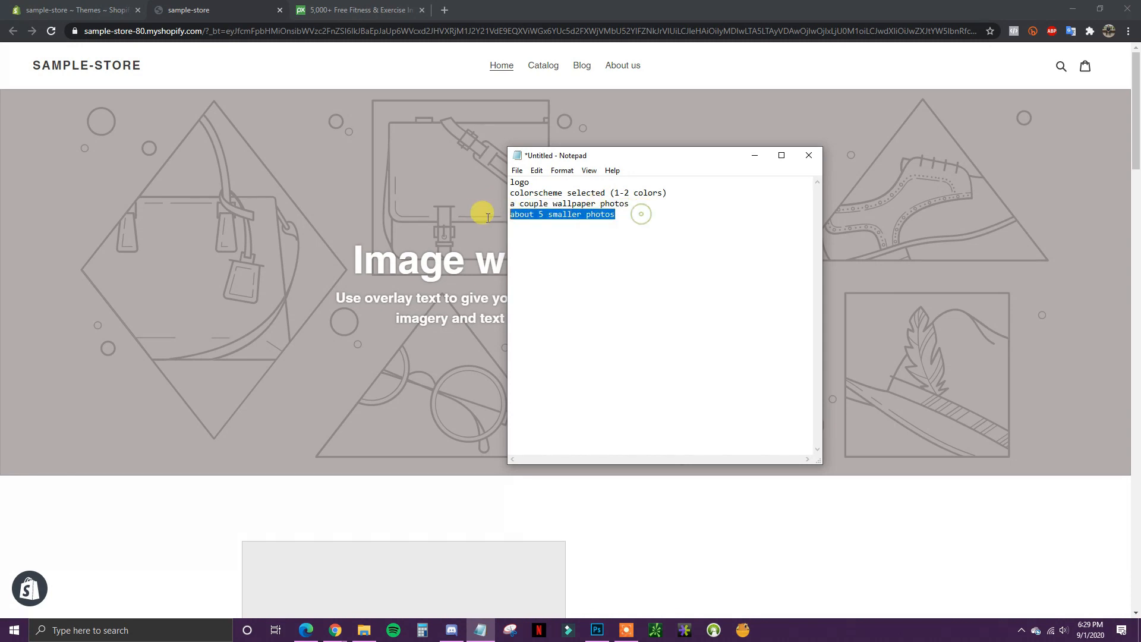
Change the smaller photos entry to "about 5-10 smaller photos" and add the line "business details (slogans, taglines, selling points)"
{"action": "left_click", "coordinate": [547, 215]}
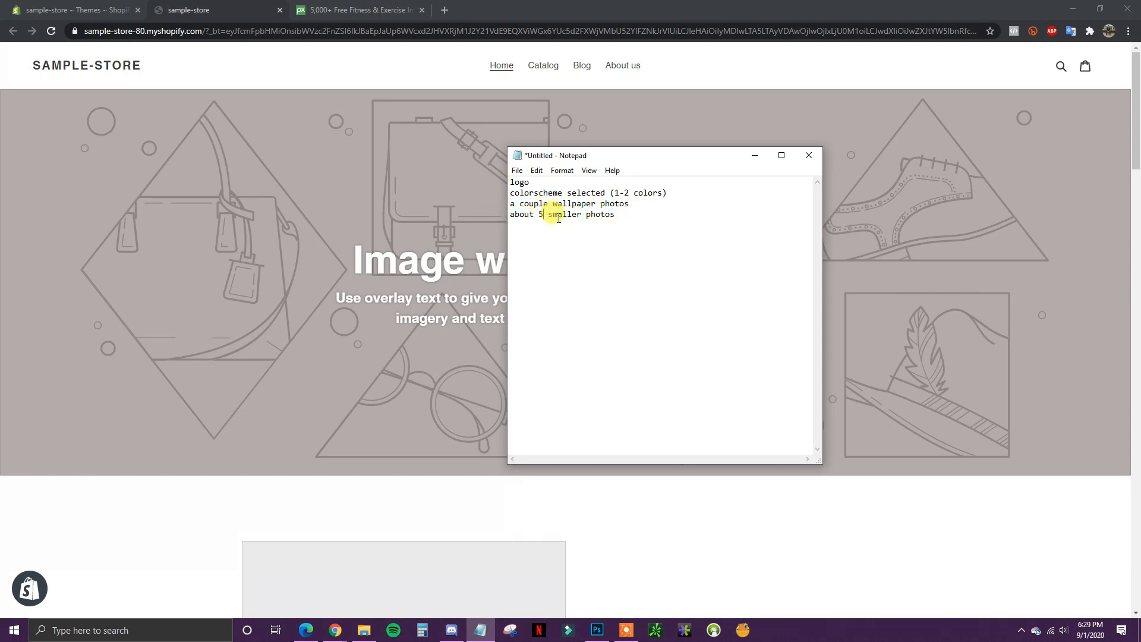
{"action": "type", "text": "-10"}
{"action": "left_click", "coordinate": [632, 214]}
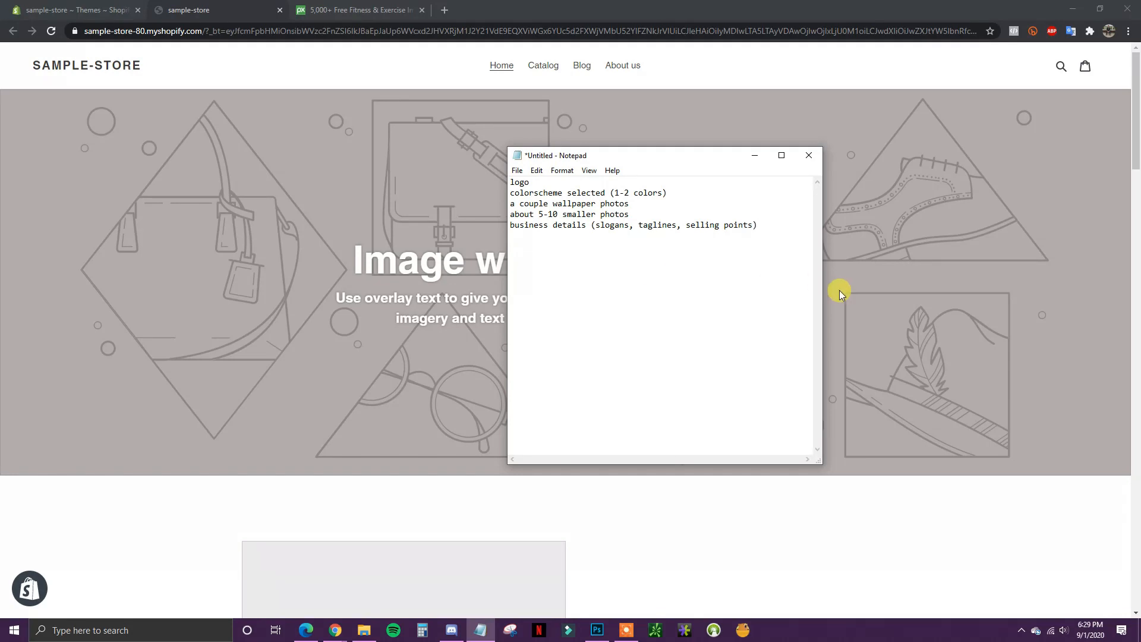
Close the store preview and Pixabay pages, and open the live Debut theme for customization
{"action": "left_click_drag", "start_coordinate": [1135, 147], "coordinate": [1136, 293]}
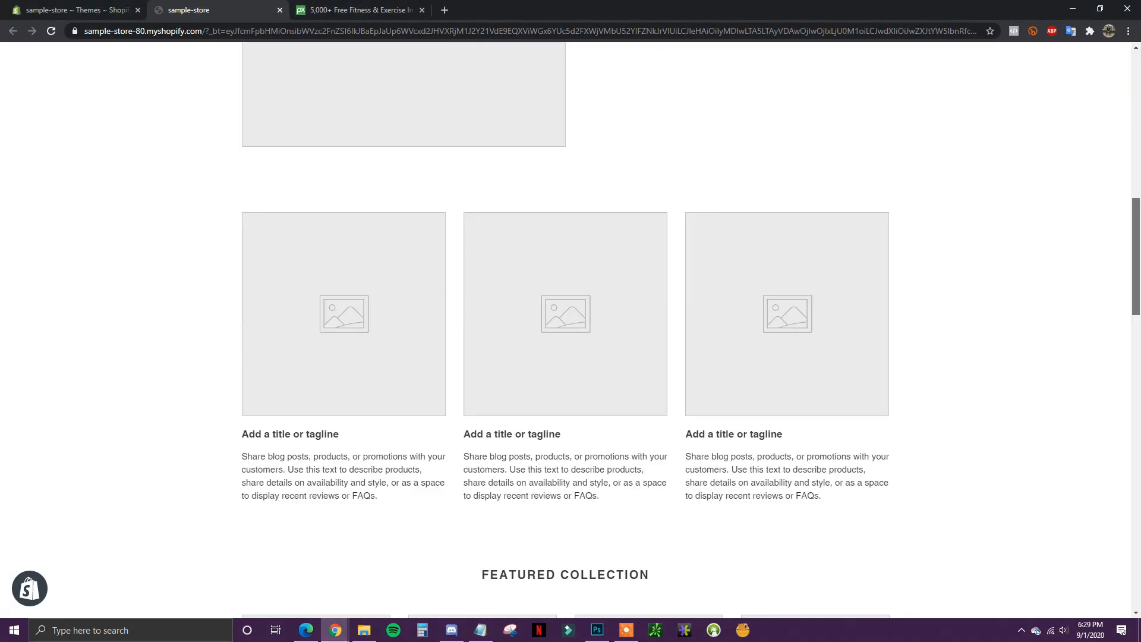
{"action": "scroll", "coordinate": [854, 331], "scroll_direction": "up", "scroll_amount": 12}
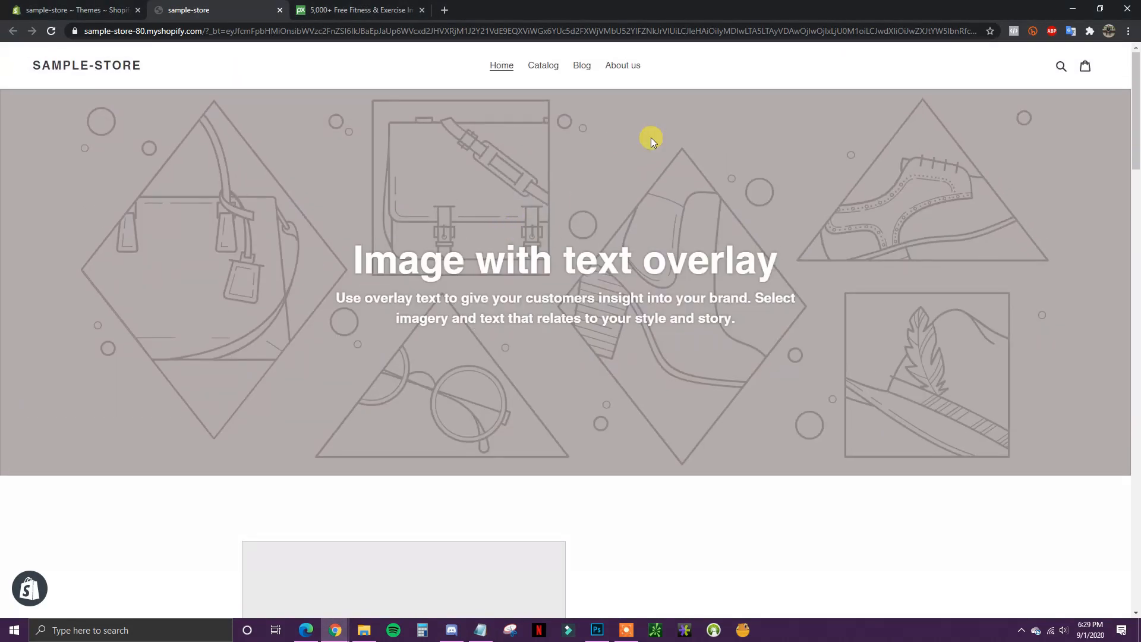
{"action": "left_click", "coordinate": [421, 10]}
{"action": "left_click", "coordinate": [279, 10]}
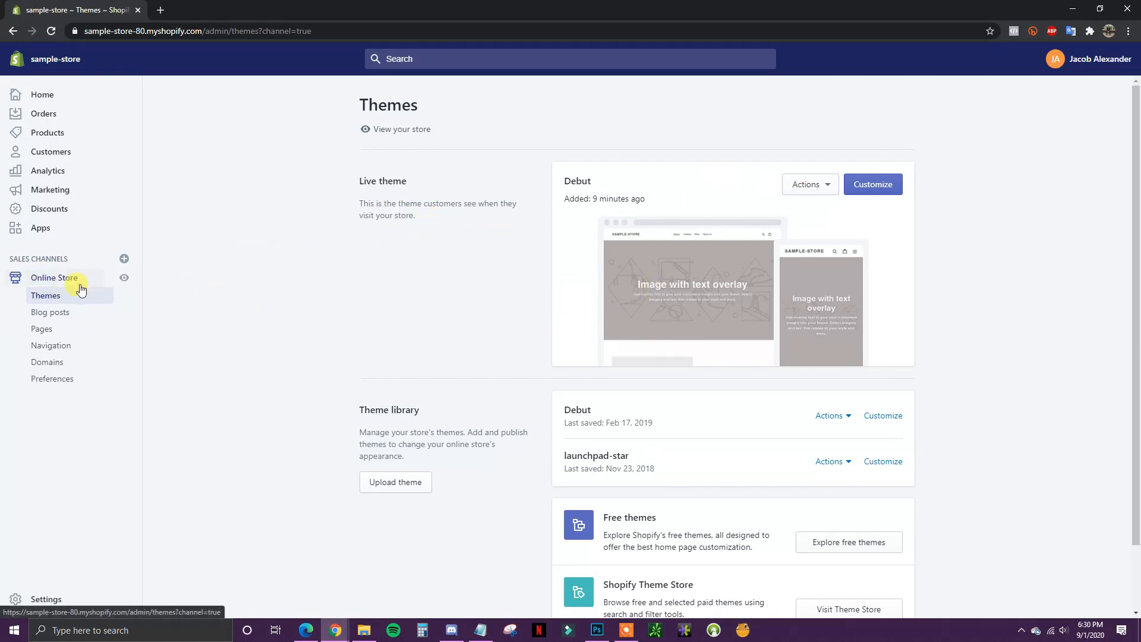
{"action": "left_click", "coordinate": [864, 184]}
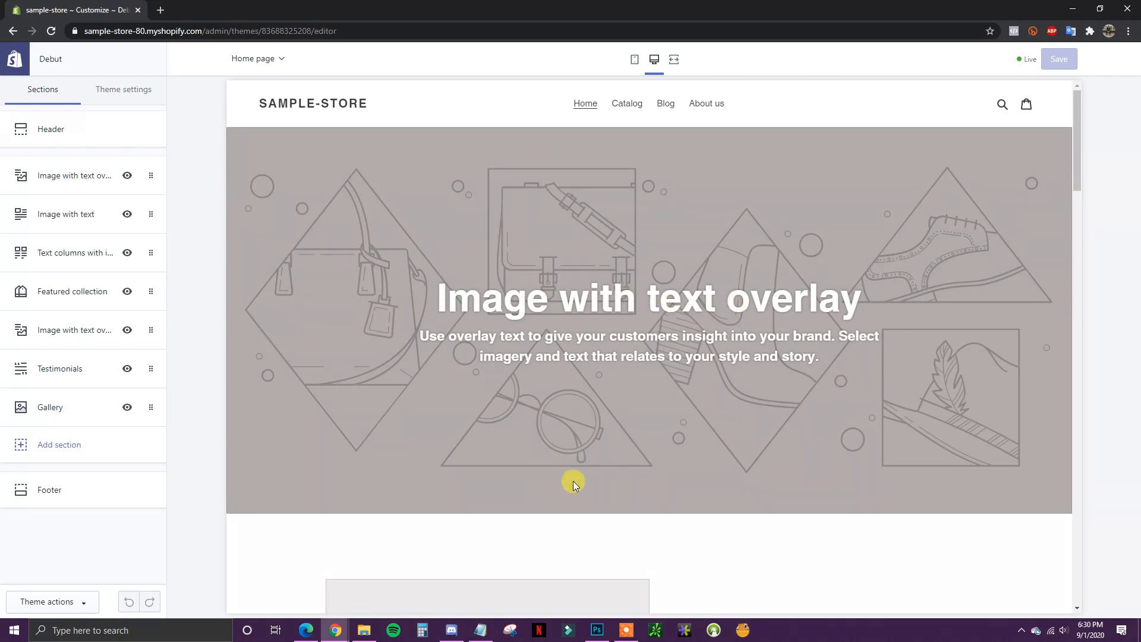
Review the complete Notepad asset list, and return to the Shopify theme editor
{"action": "left_click", "coordinate": [480, 630]}
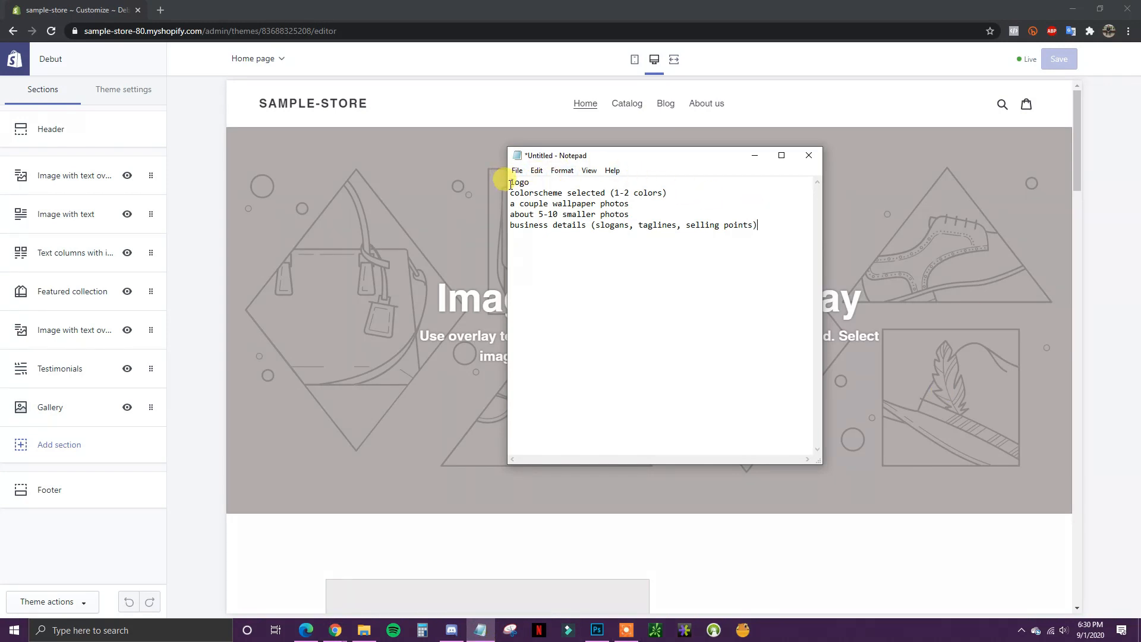
{"action": "mouse_move", "coordinate": [511, 185]}
{"action": "left_mouse_down"}
{"action": "mouse_move", "coordinate": [777, 226]}
{"action": "mouse_move", "coordinate": [652, 200]}
{"action": "mouse_move", "coordinate": [502, 182]}
{"action": "mouse_move", "coordinate": [780, 235]}
{"action": "mouse_move", "coordinate": [492, 179]}
{"action": "mouse_move", "coordinate": [712, 214]}
{"action": "mouse_move", "coordinate": [501, 184]}
{"action": "left_mouse_up"}
{"action": "left_click", "coordinate": [670, 208]}
{"action": "left_click", "coordinate": [678, 209]}
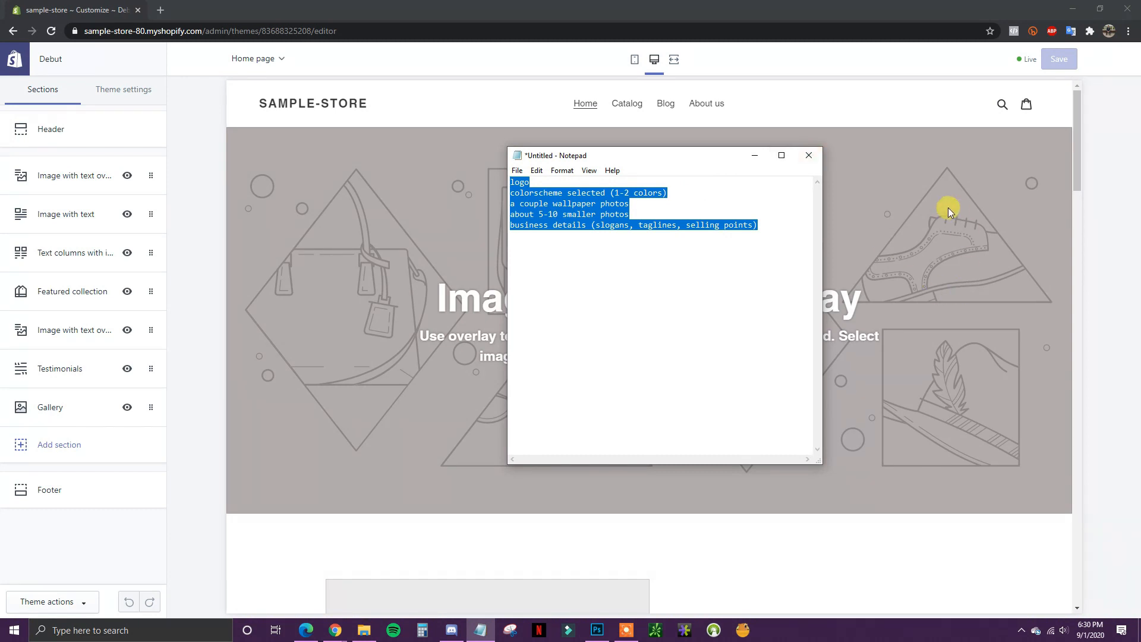
{"action": "left_click", "coordinate": [642, 211]}
{"action": "left_click_drag", "start_coordinate": [758, 226], "coordinate": [503, 182]}
{"action": "left_click", "coordinate": [940, 556]}
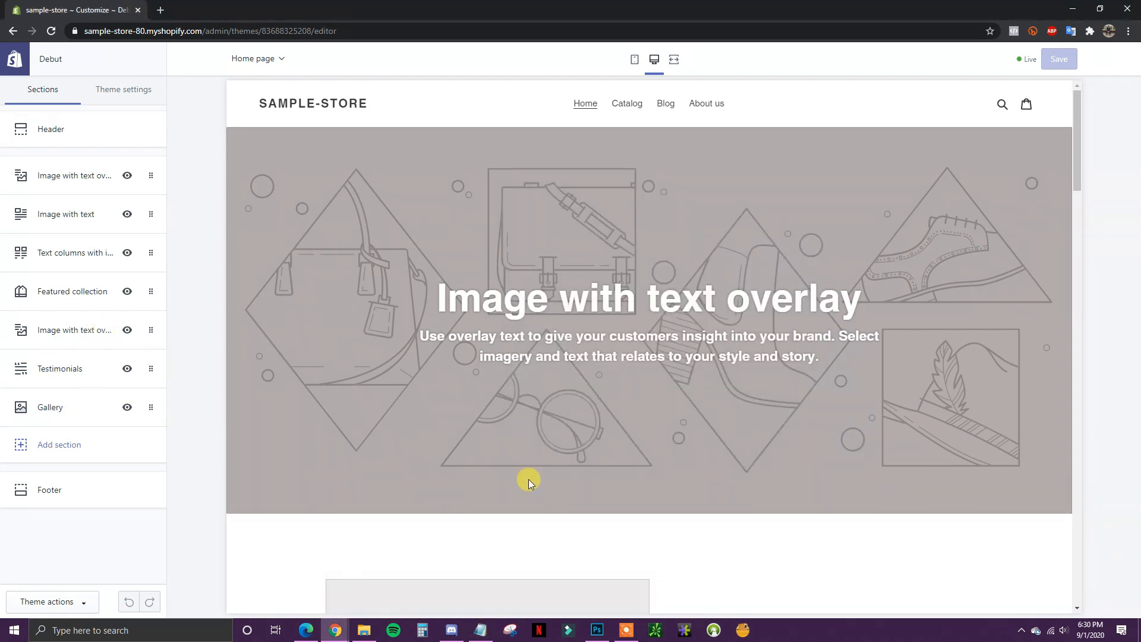
Open the Header section's settings and start choosing its logo image
{"action": "scroll", "coordinate": [654, 488], "scroll_direction": "down", "scroll_amount": 2}
{"action": "scroll", "coordinate": [815, 499], "scroll_direction": "up", "scroll_amount": 2}
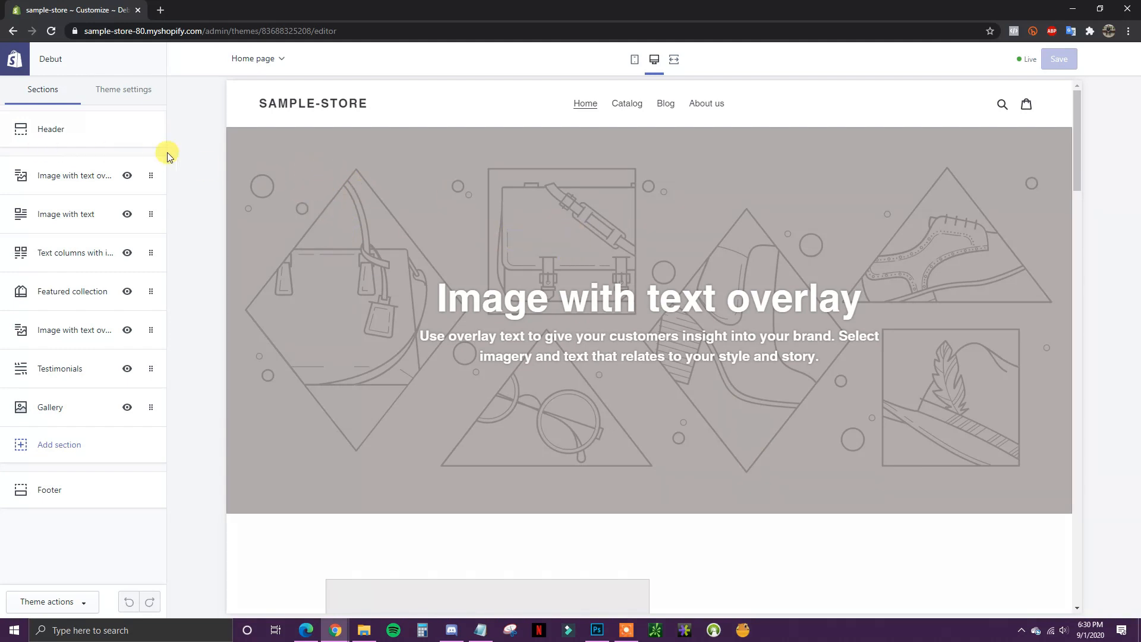
{"action": "left_click", "coordinate": [95, 132]}
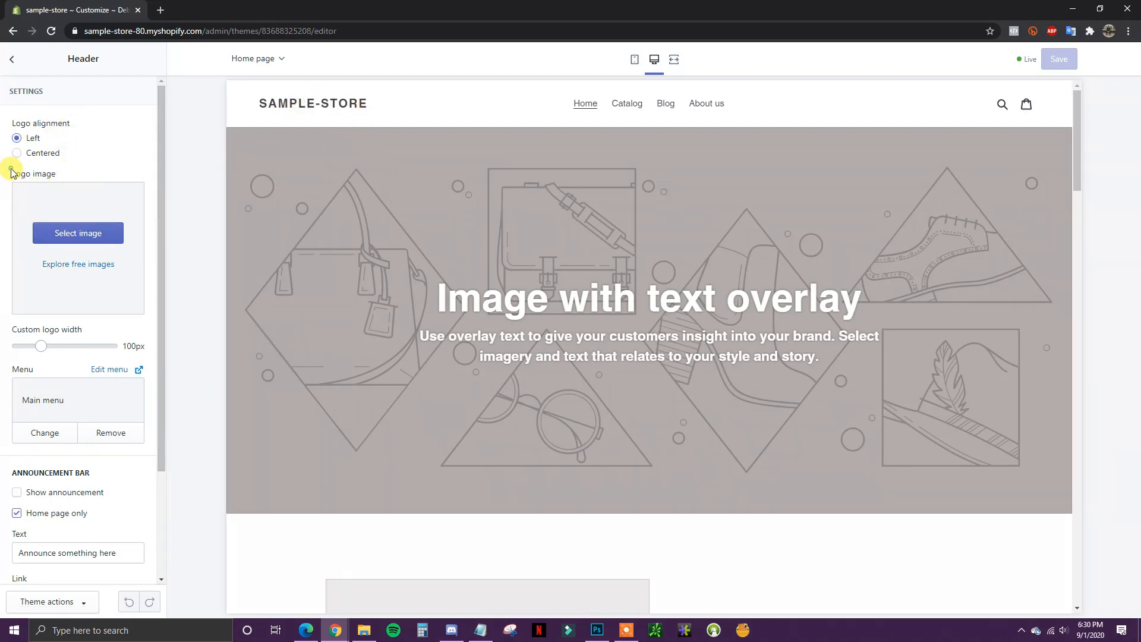
{"action": "left_click_drag", "start_coordinate": [10, 173], "coordinate": [69, 173]}
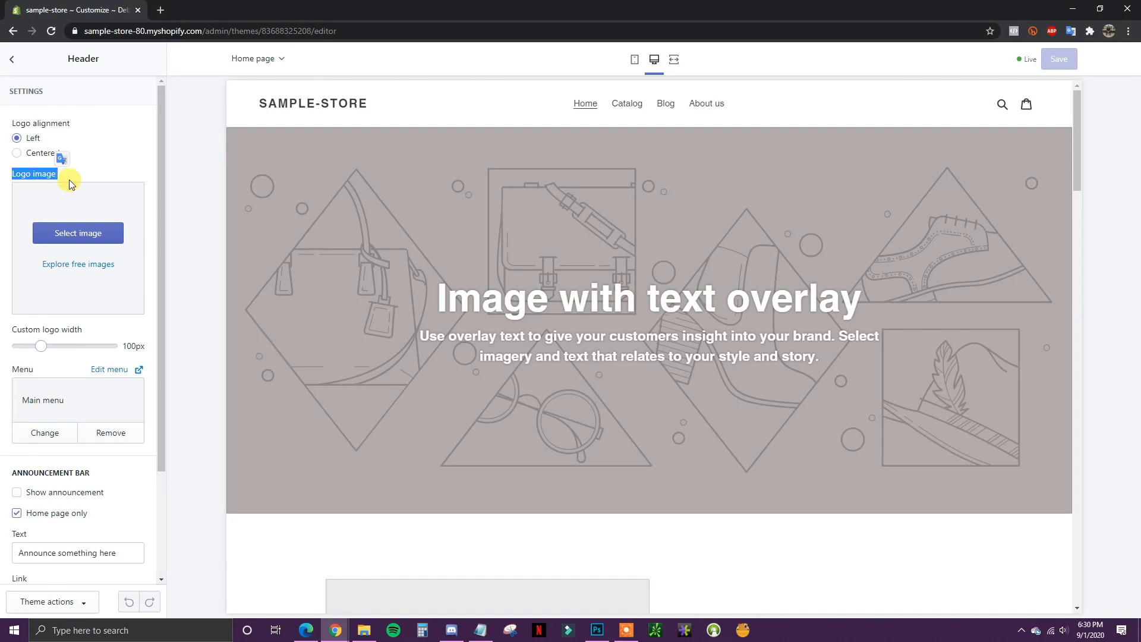
{"action": "left_click", "coordinate": [83, 235]}
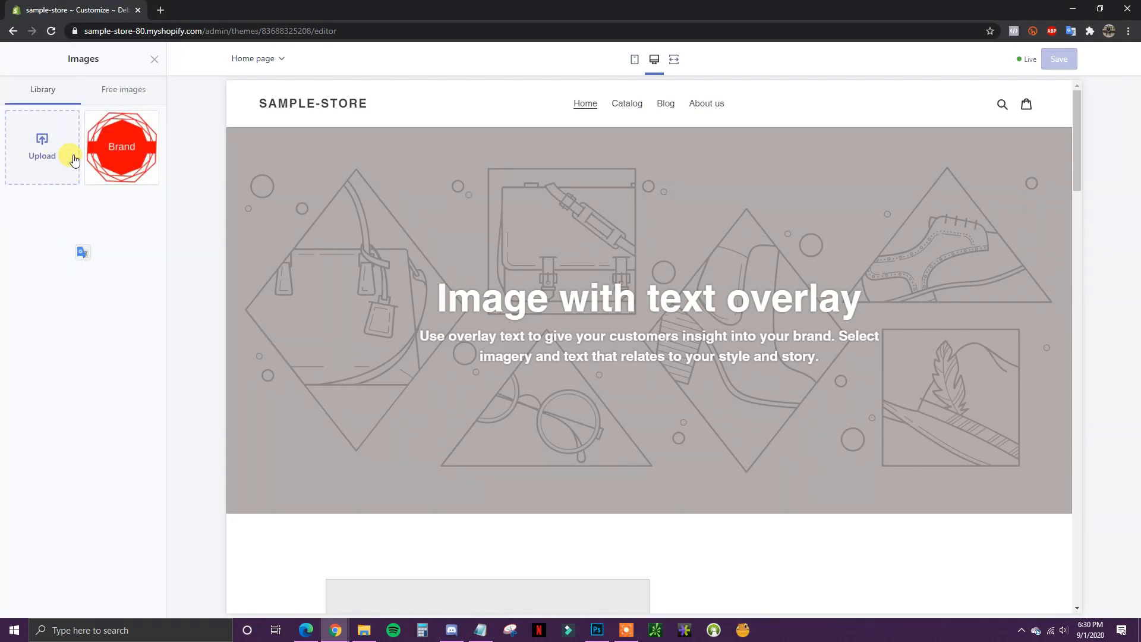
Upload "logo with text" from the "example cookie shop" folder as the header logo, and set its custom width to 250 px
{"action": "left_click", "coordinate": [38, 146]}
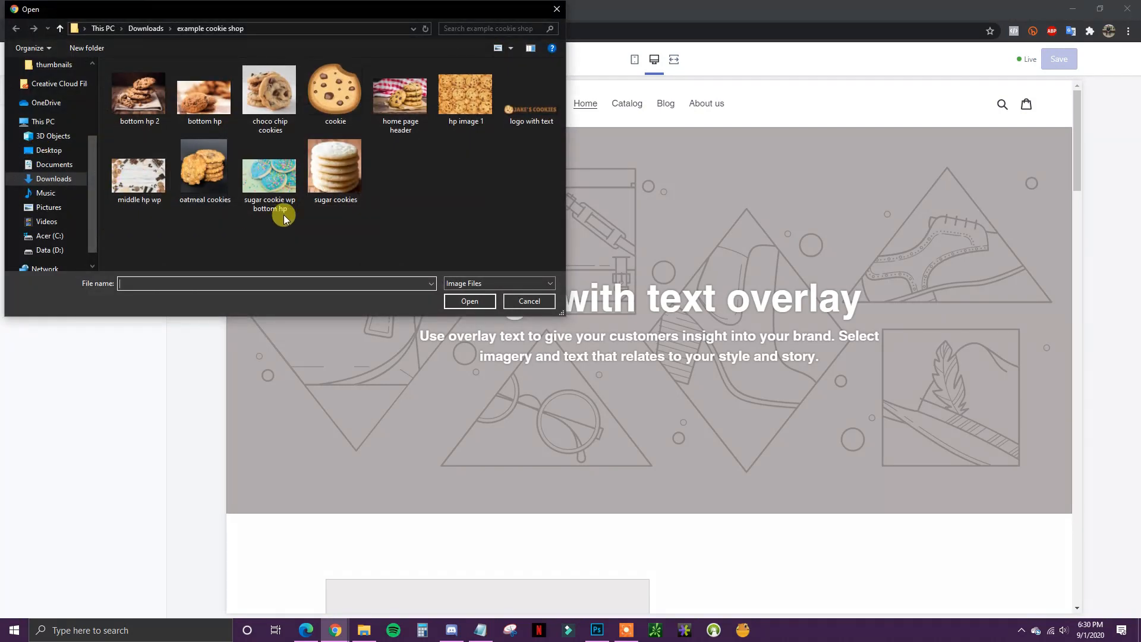
{"action": "double_click", "coordinate": [534, 121]}
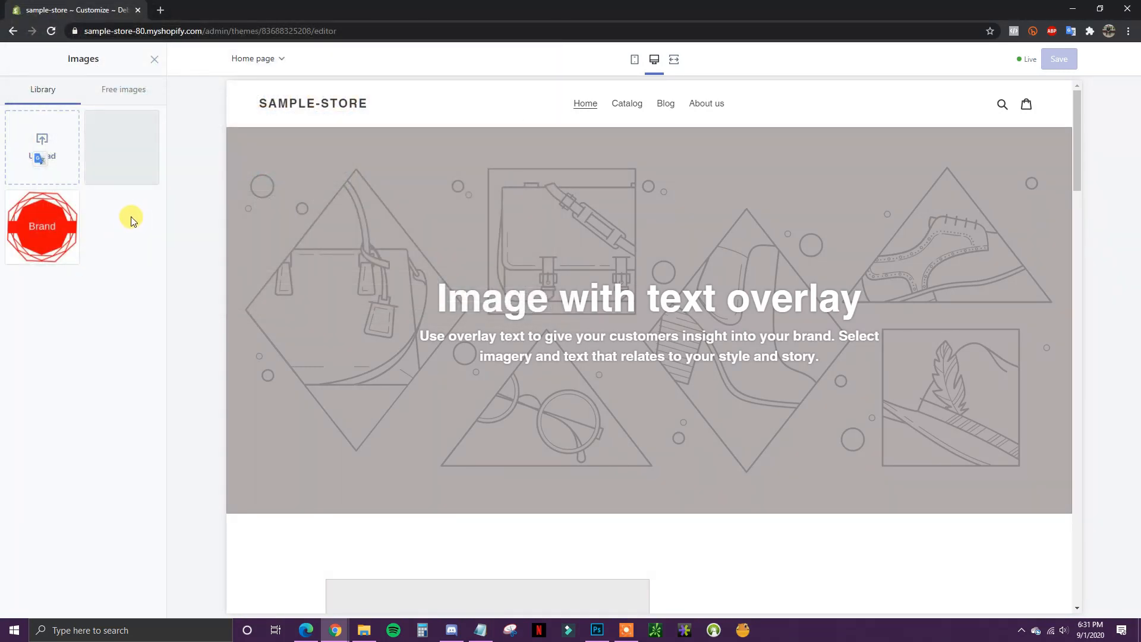
{"action": "left_click", "coordinate": [139, 601]}
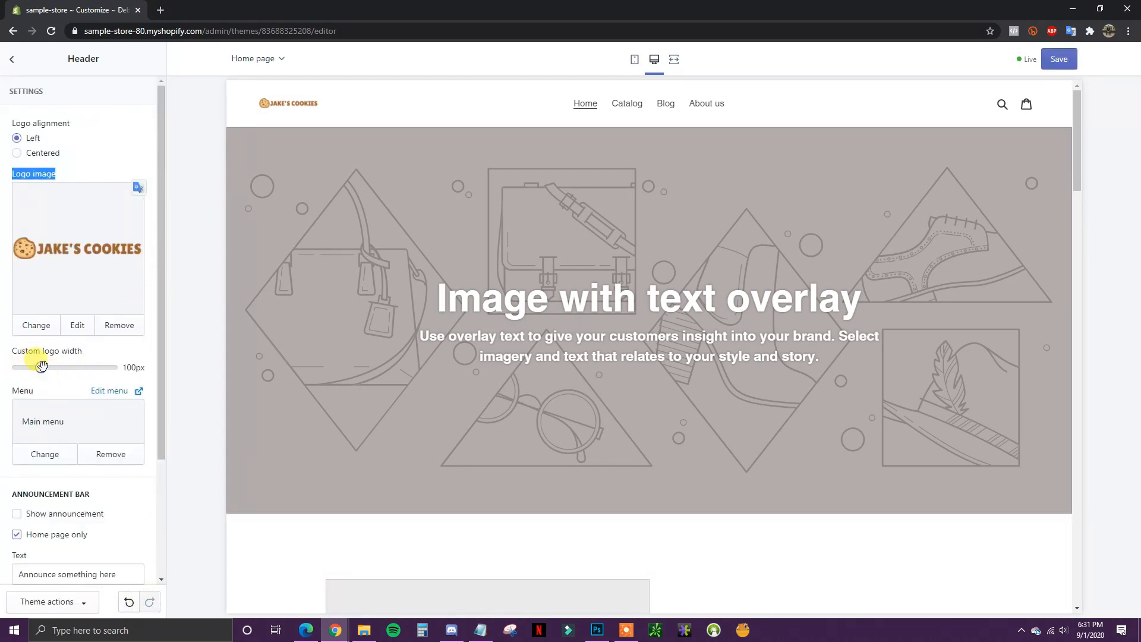
{"action": "left_click_drag", "start_coordinate": [42, 365], "coordinate": [157, 371]}
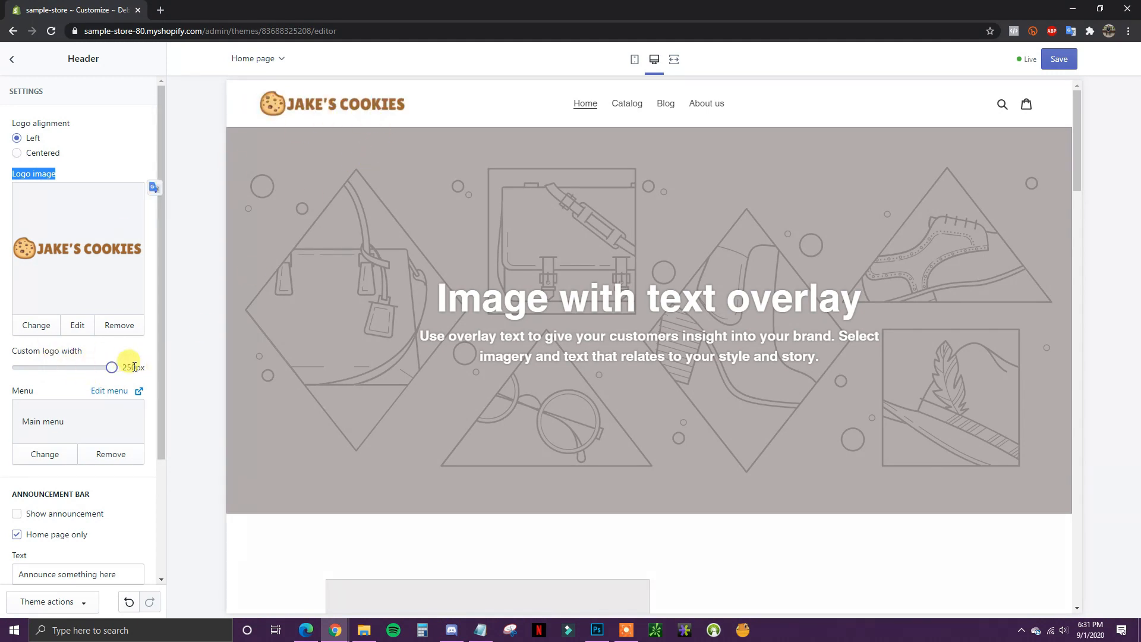
Try centered alignment for the header logo, and set it back to left
{"action": "left_click", "coordinate": [34, 154]}
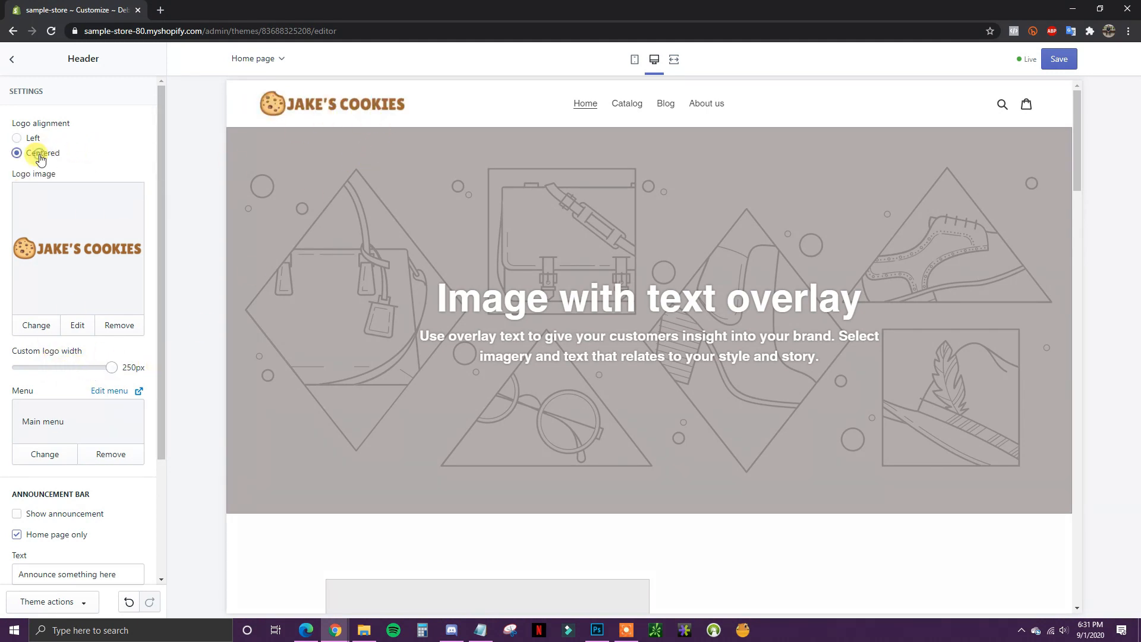
{"action": "left_click", "coordinate": [32, 138]}
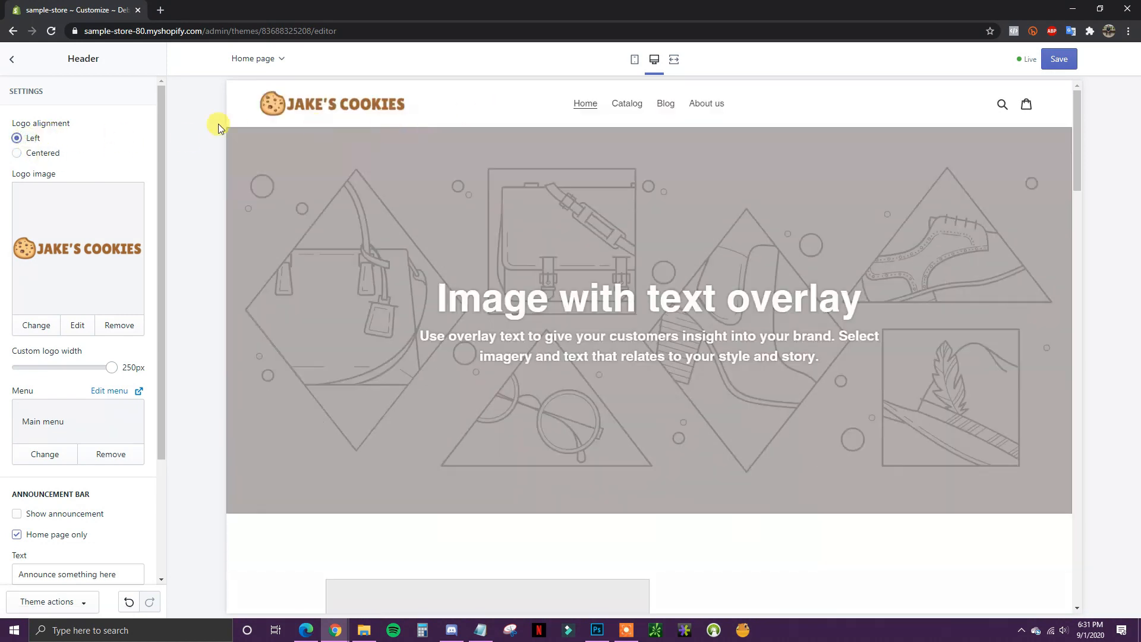
Show the header's announcement bar and set its text to "Order Online For In Store Pickup Or Local Delivery"
{"action": "scroll", "coordinate": [89, 321], "scroll_direction": "down", "scroll_amount": 3}
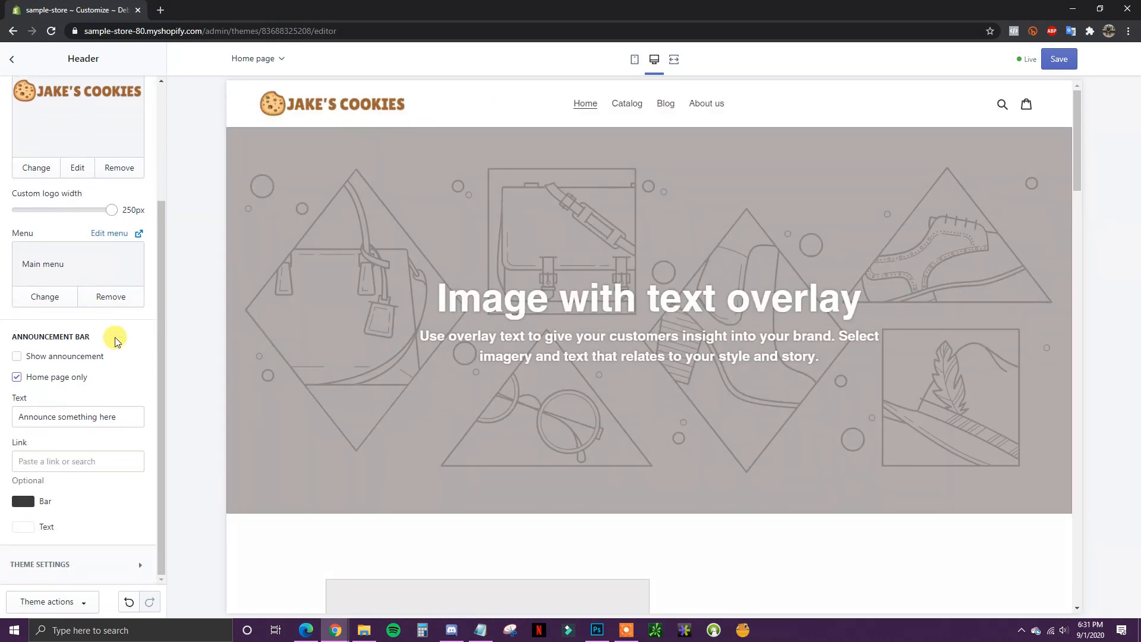
{"action": "scroll", "coordinate": [121, 396], "scroll_direction": "up", "scroll_amount": 2}
{"action": "scroll", "coordinate": [120, 395], "scroll_direction": "down", "scroll_amount": 1}
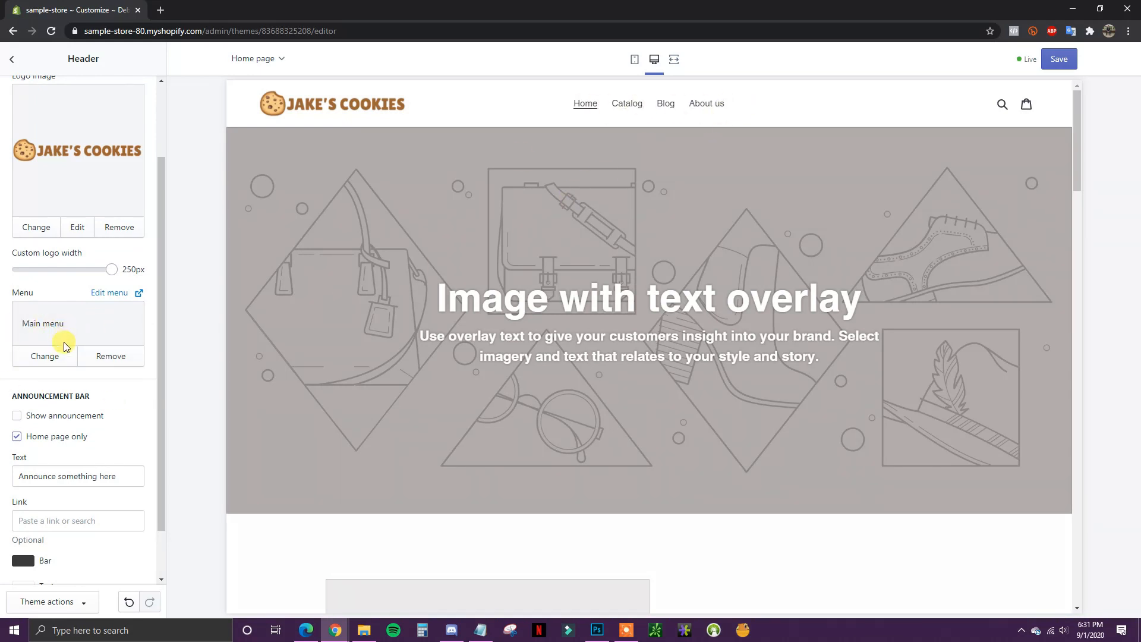
{"action": "left_click", "coordinate": [73, 418]}
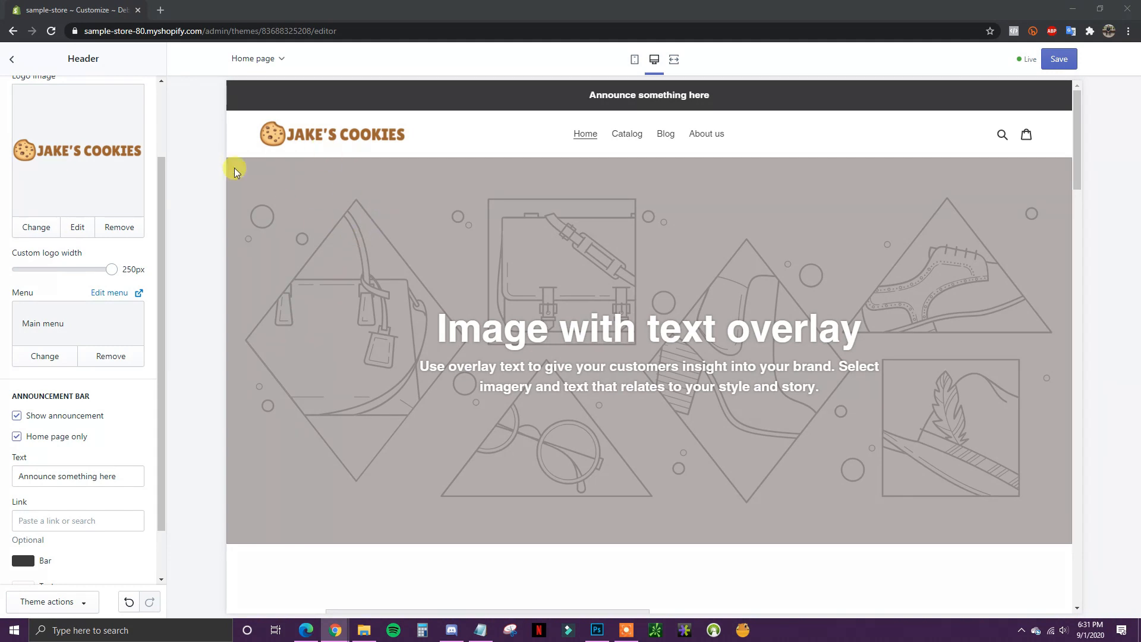
{"action": "left_click_drag", "start_coordinate": [125, 479], "coordinate": [6, 477]}
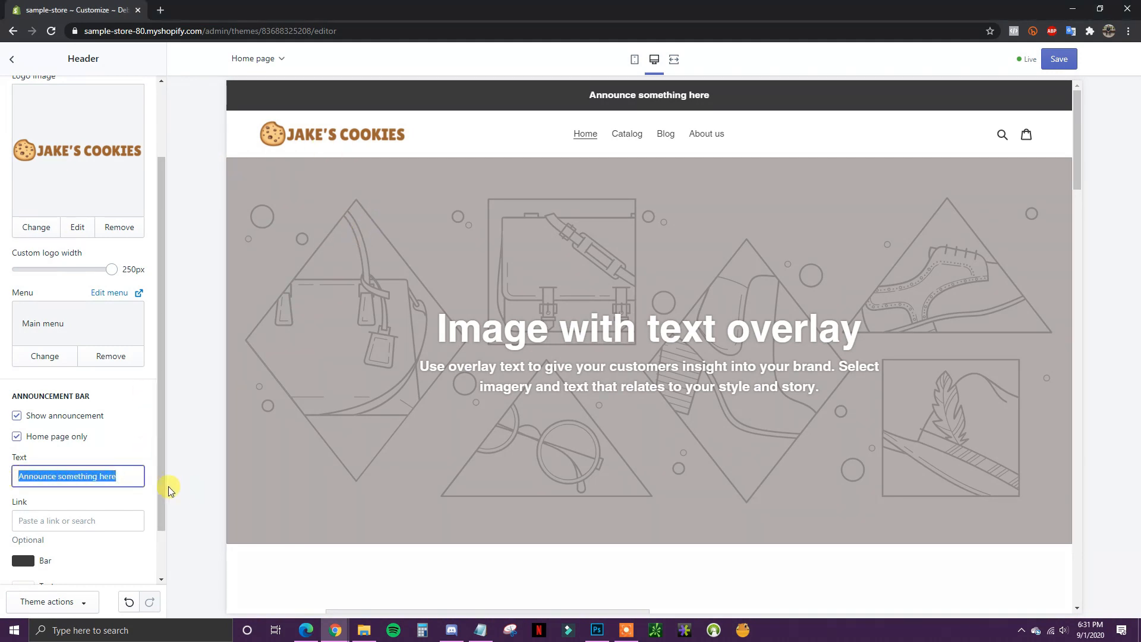
{"action": "type", "text": "Order Online For In Store Pickup Or Local Delivery"}
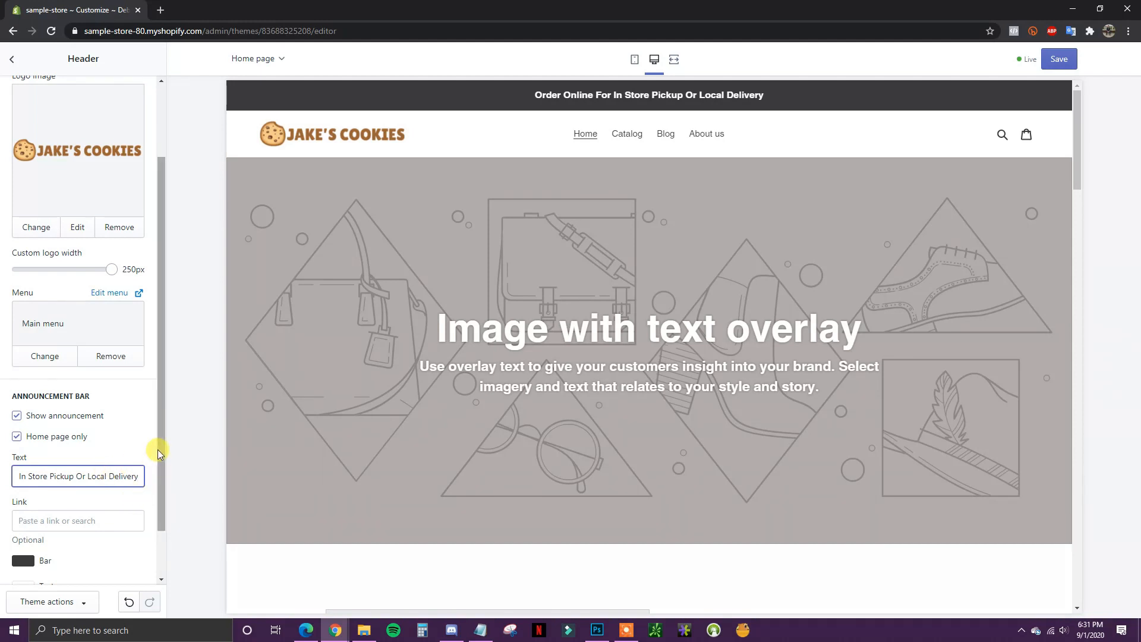
Check the color scheme entry in the Notepad asset list, and return to the theme editor
{"action": "left_click_drag", "start_coordinate": [160, 452], "coordinate": [166, 490]}
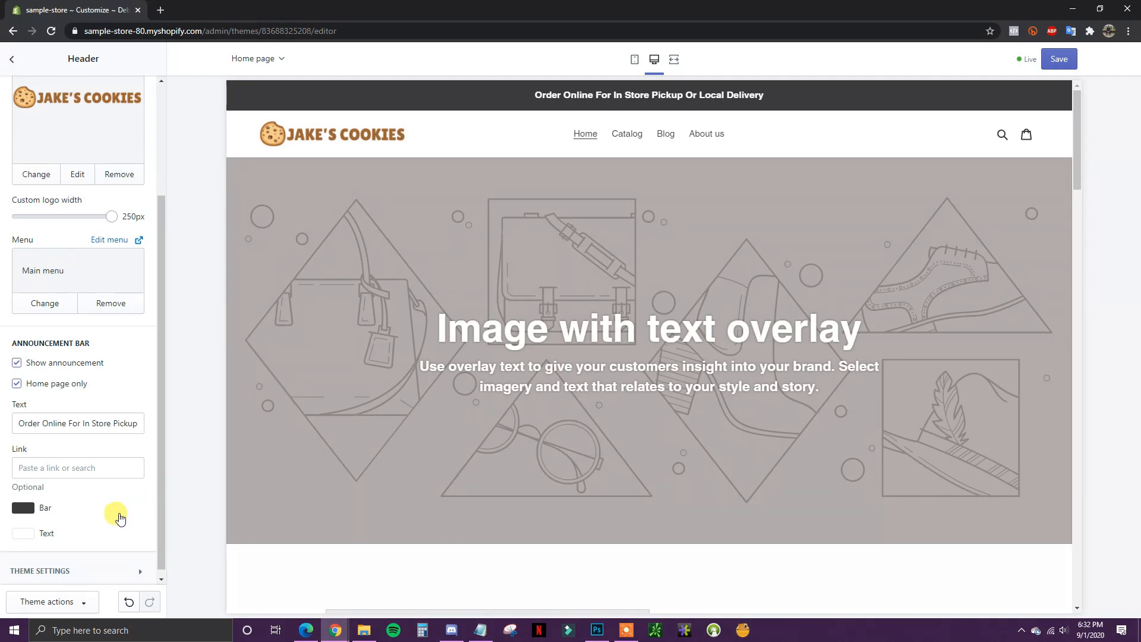
{"action": "scroll", "coordinate": [117, 515], "scroll_direction": "down", "scroll_amount": 1}
{"action": "left_click", "coordinate": [483, 638]}
{"action": "left_click", "coordinate": [571, 201]}
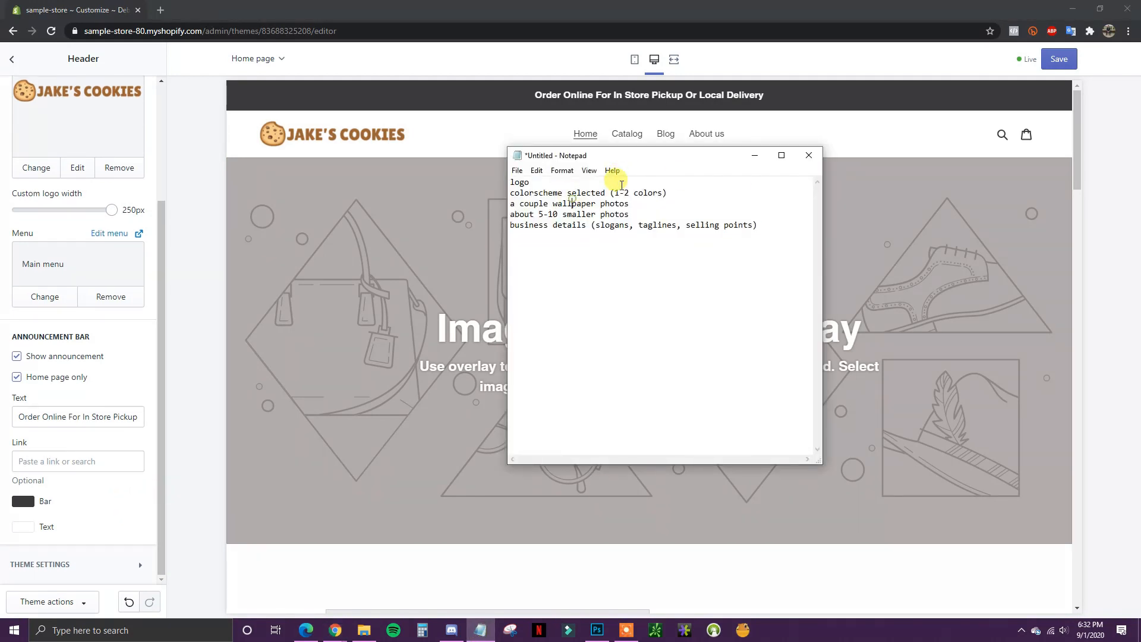
{"action": "left_click_drag", "start_coordinate": [620, 193], "coordinate": [573, 193]}
{"action": "left_click", "coordinate": [755, 156]}
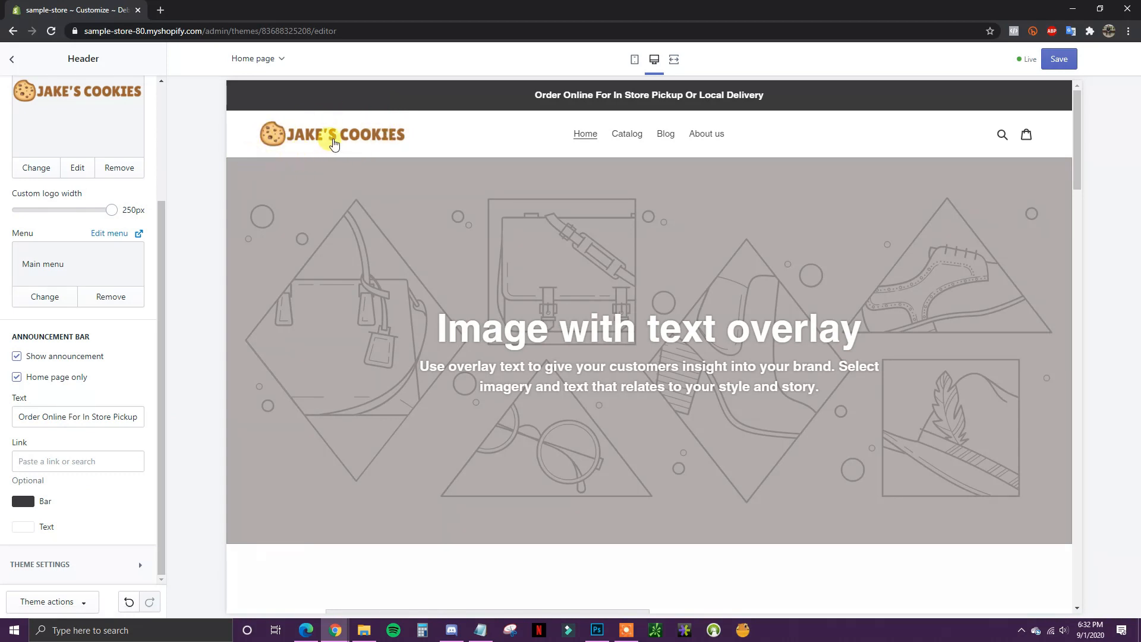
Set the announcement bar's background color to green #00CC4D
{"action": "left_click", "coordinate": [23, 503]}
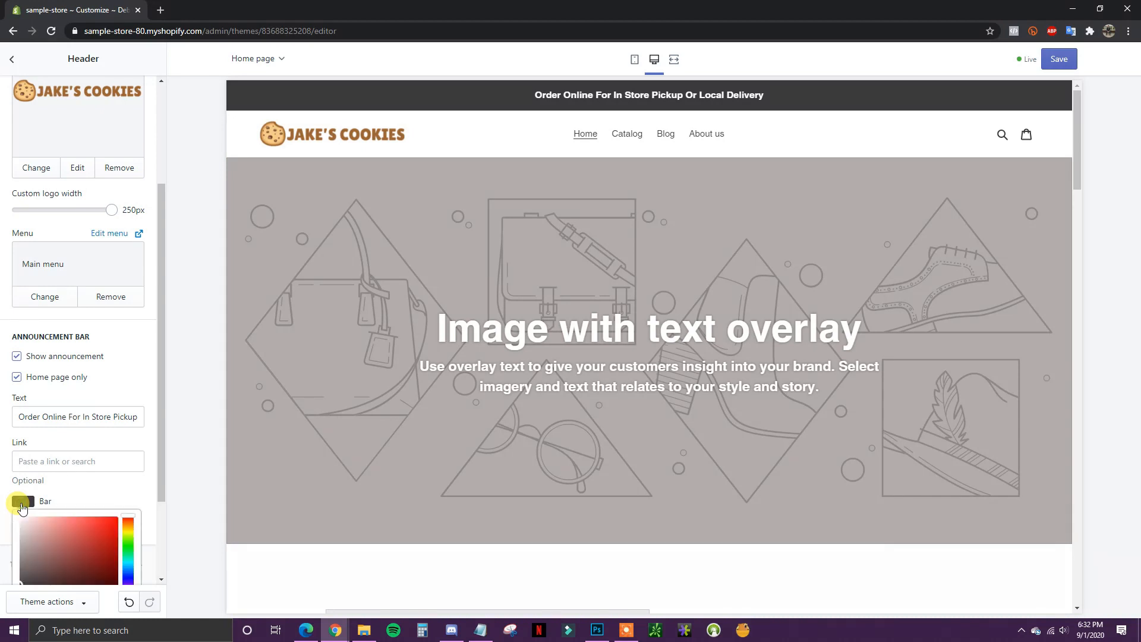
{"action": "left_click_drag", "start_coordinate": [162, 482], "coordinate": [158, 525]}
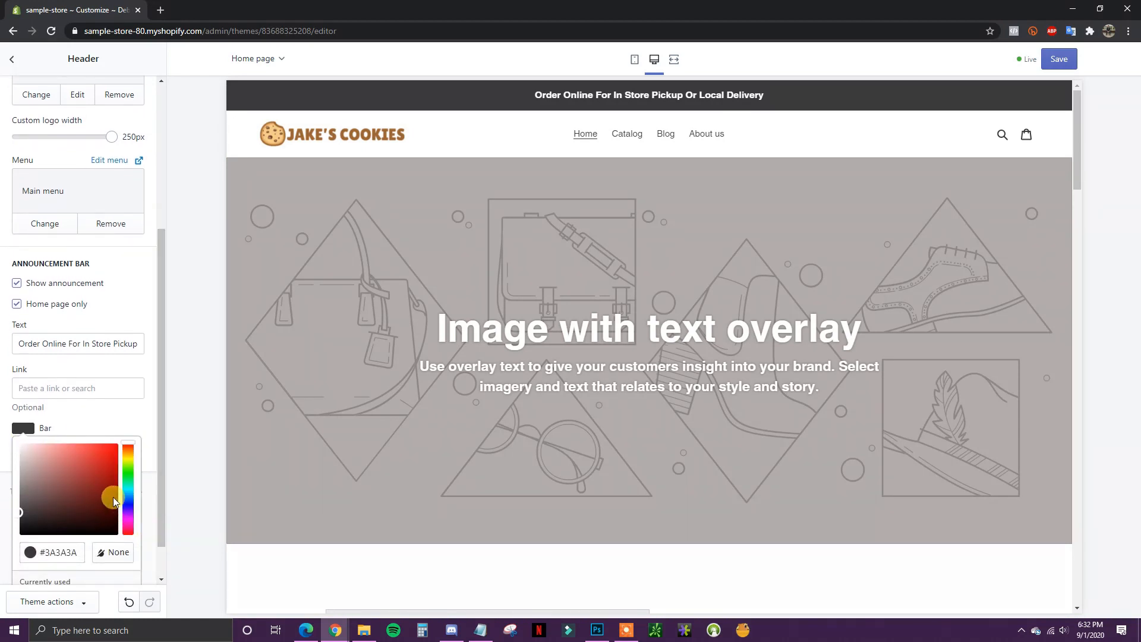
{"action": "left_click_drag", "start_coordinate": [127, 452], "coordinate": [129, 479]}
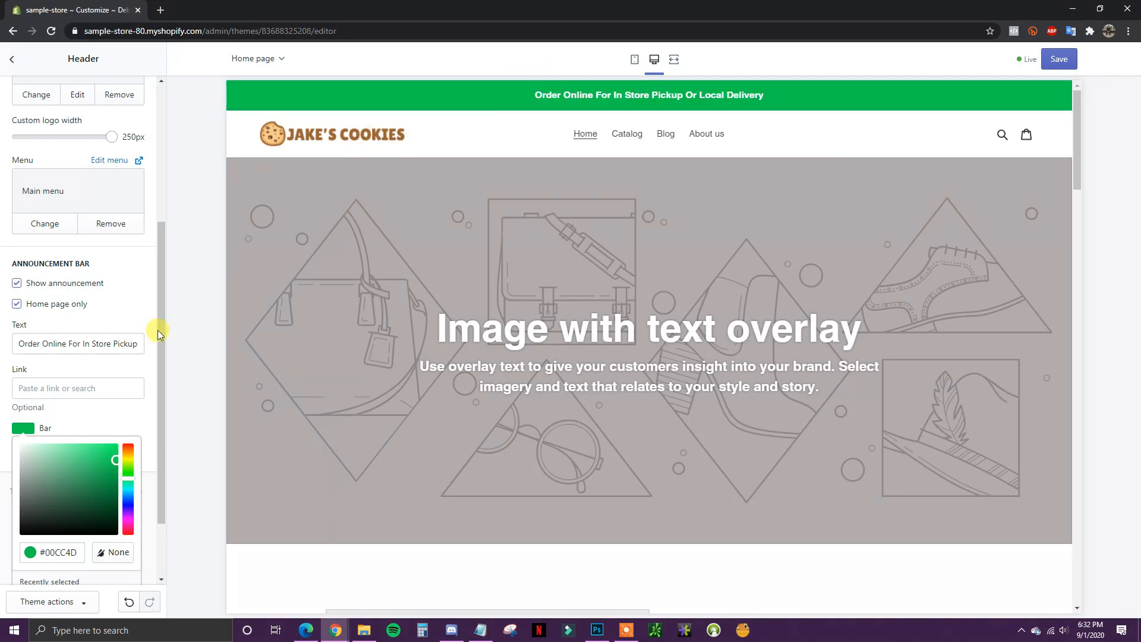
{"action": "left_click", "coordinate": [100, 436]}
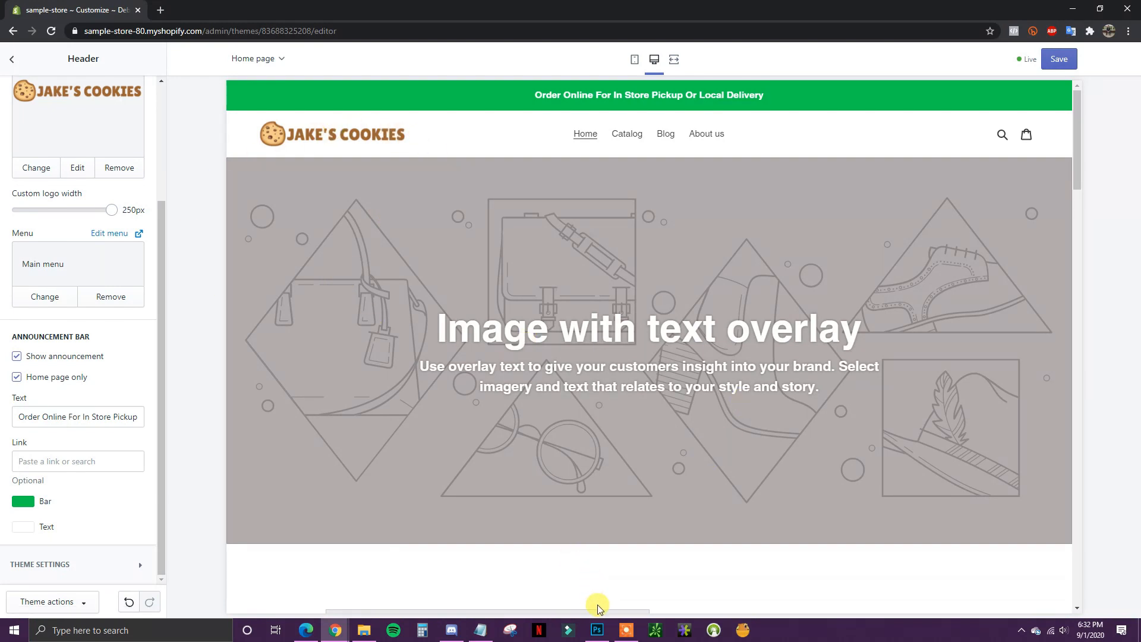
Switch to Photoshop, sample the logo lettering's brown and select its hex code 9a6430, and return to the theme editor in Chrome
{"action": "left_click", "coordinate": [597, 630]}
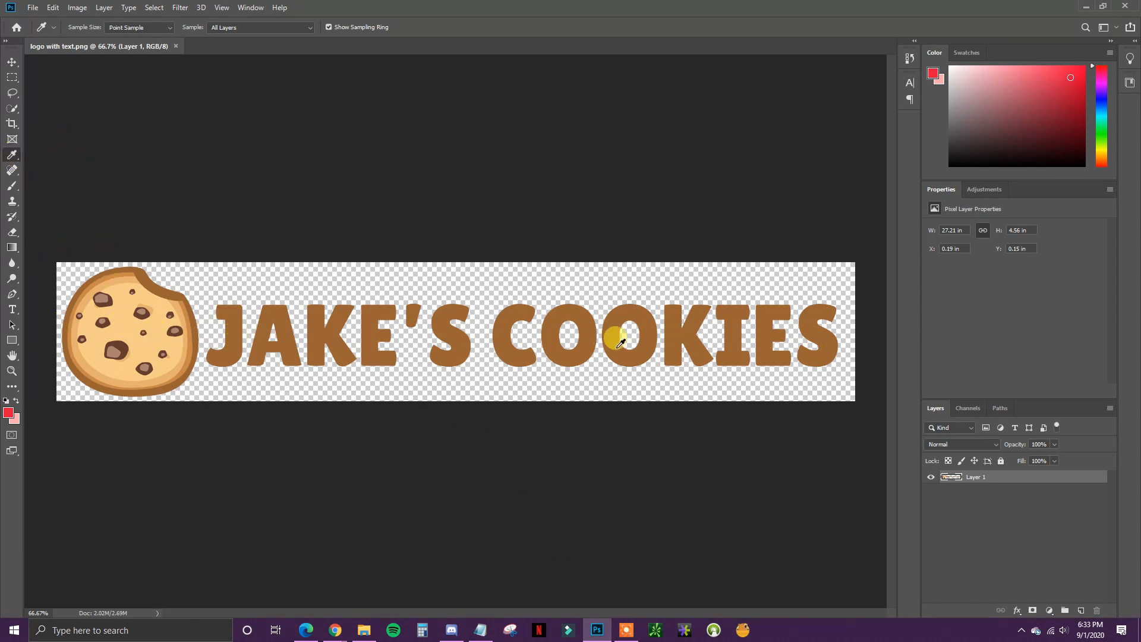
{"action": "left_click", "coordinate": [236, 332]}
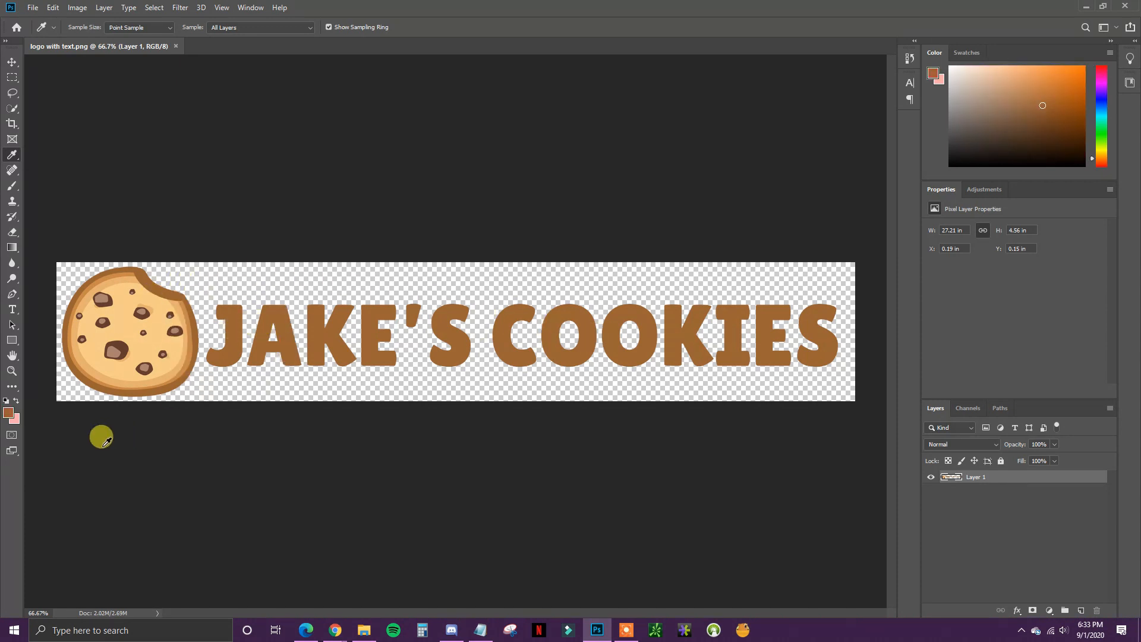
{"action": "left_click", "coordinate": [7, 413]}
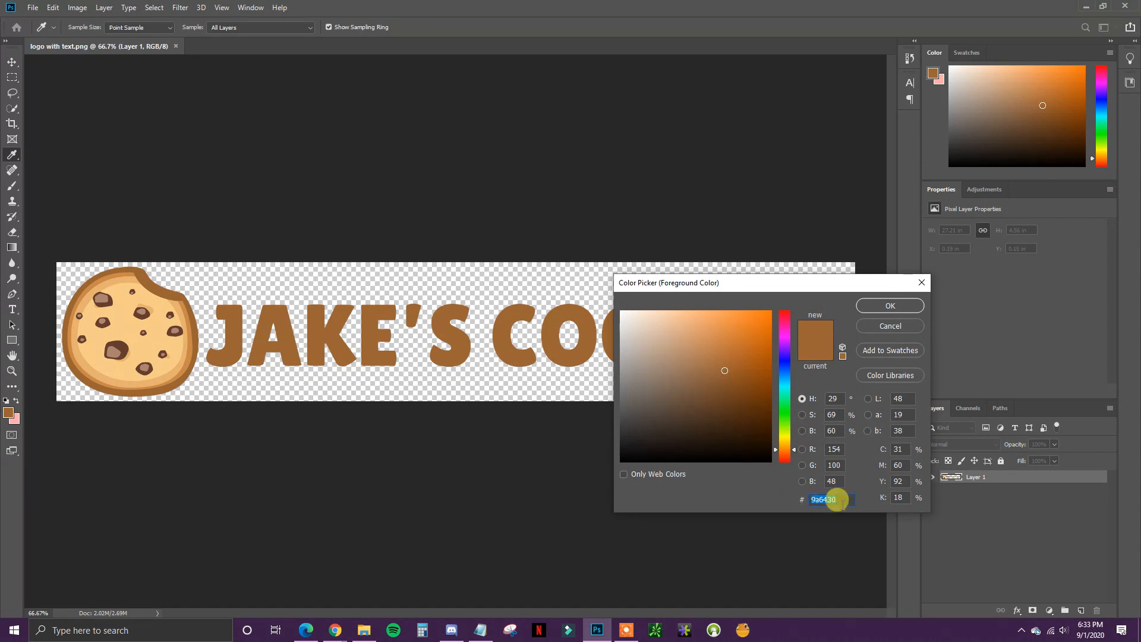
{"action": "left_click_drag", "start_coordinate": [843, 502], "coordinate": [816, 499]}
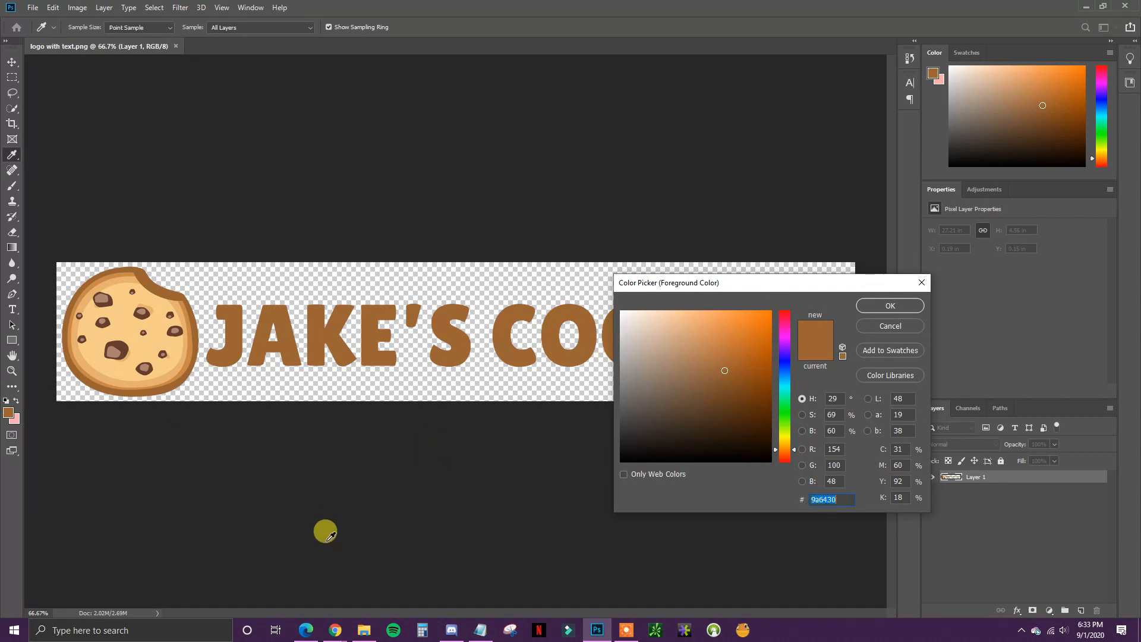
{"action": "mouse_move", "coordinate": [333, 624]}
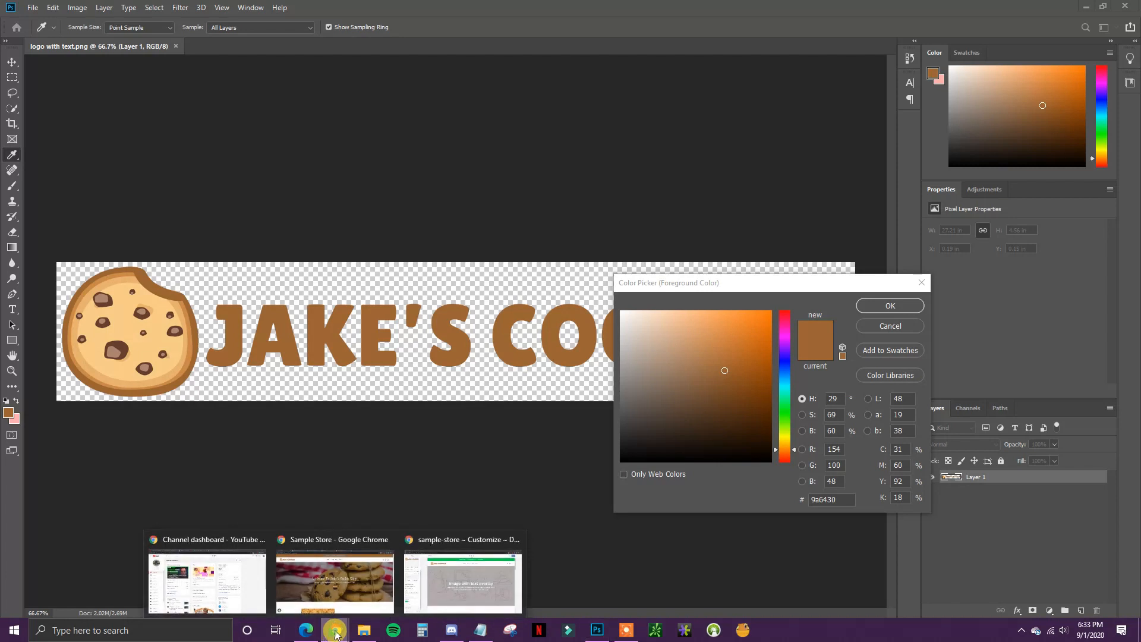
{"action": "left_click", "coordinate": [466, 579]}
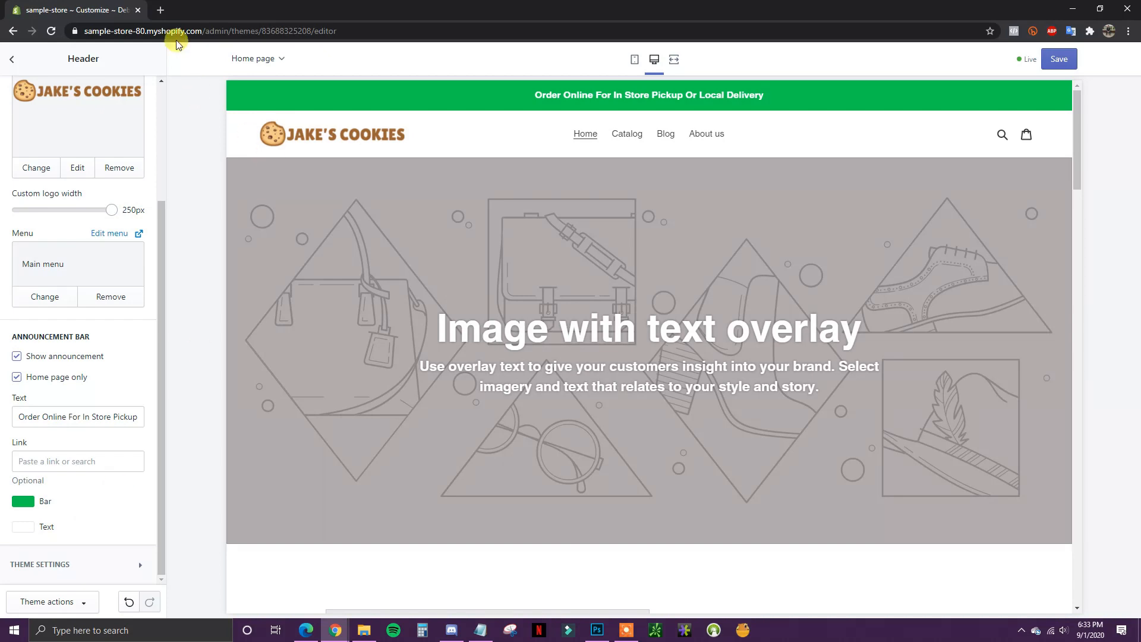
Search Google in a new tab for "hex color picker", and change the search to "hex color finder"
{"action": "left_click", "coordinate": [160, 10]}
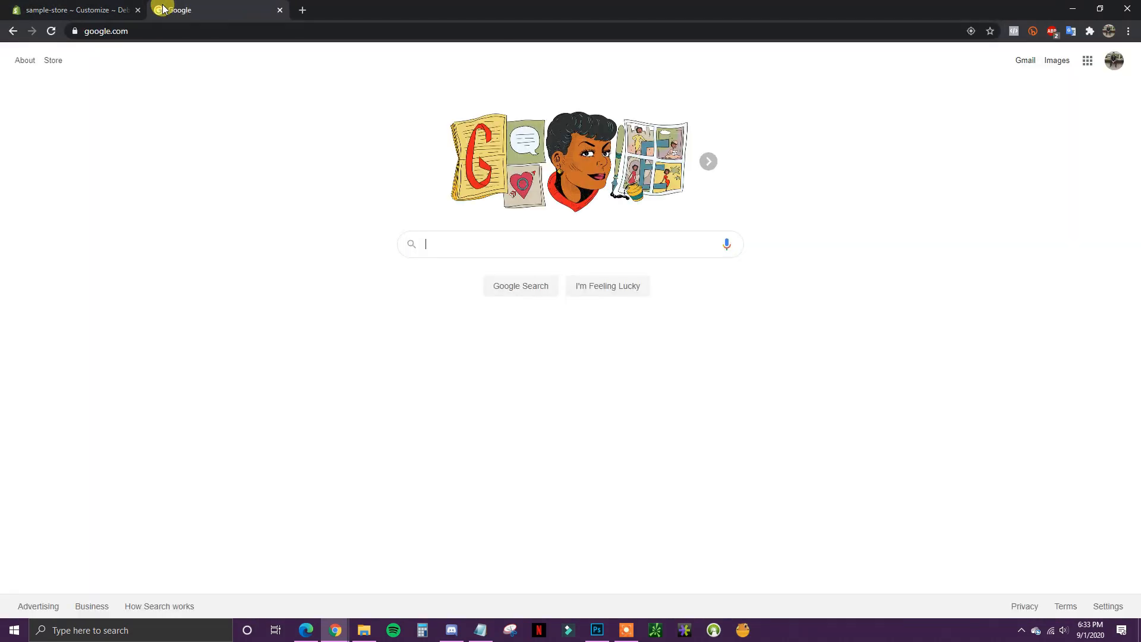
{"action": "type", "text": "hex color picke"}
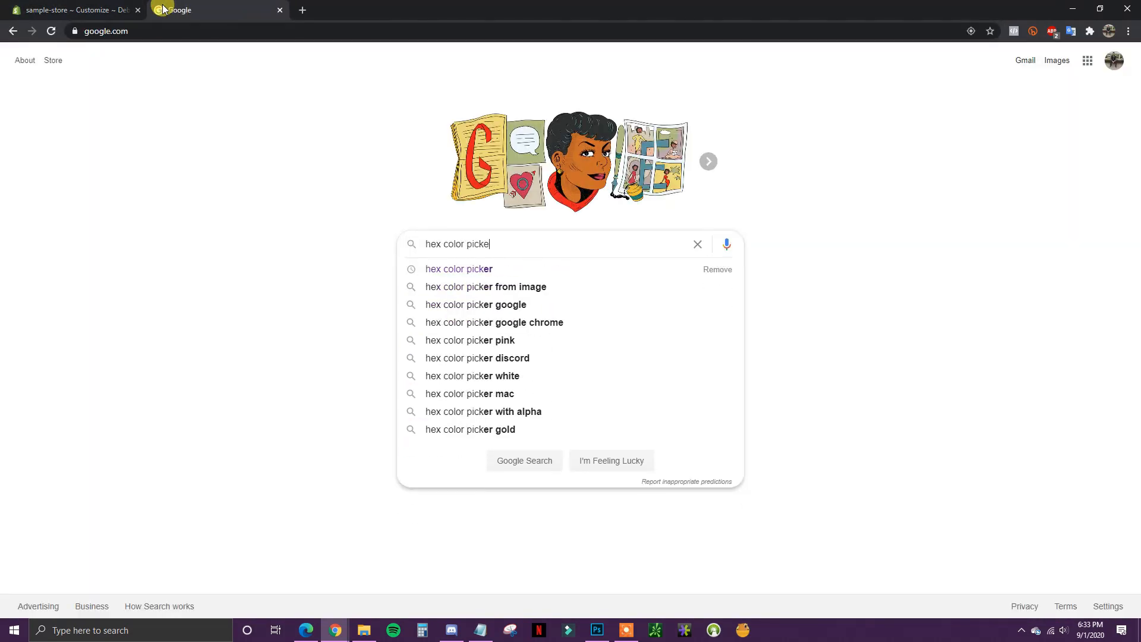
{"action": "type", "text": "r"}
{"action": "key", "text": "Return"}
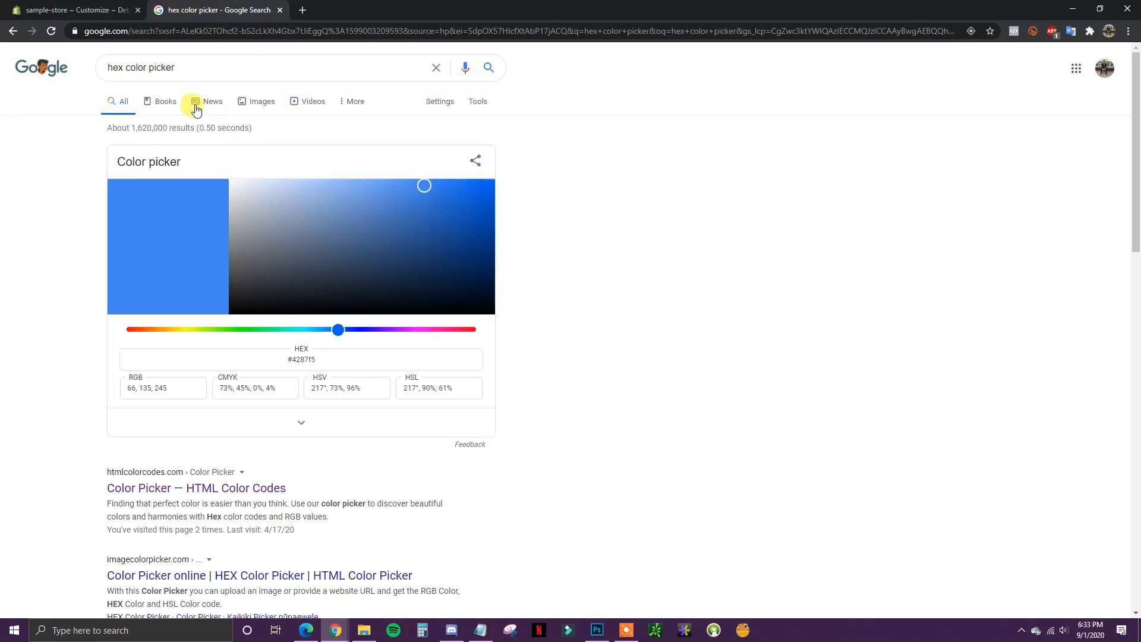
{"action": "scroll", "coordinate": [198, 187], "scroll_direction": "down", "scroll_amount": 1}
{"action": "scroll", "coordinate": [271, 321], "scroll_direction": "up", "scroll_amount": 1}
{"action": "double_click", "coordinate": [153, 72]}
{"action": "type", "text": "finder"}
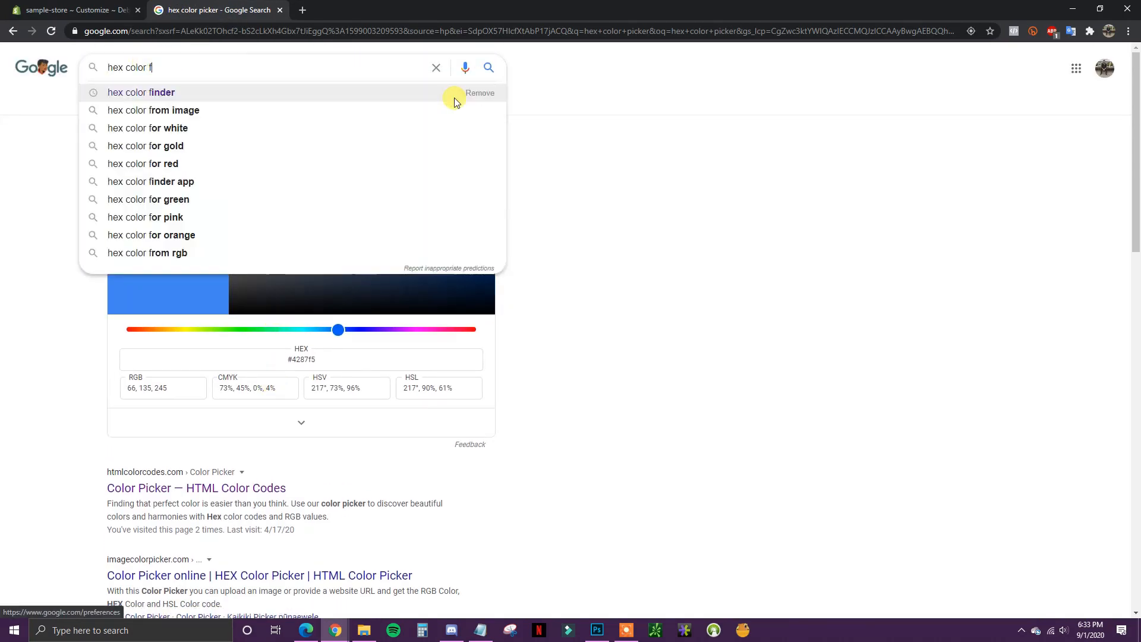
{"action": "key", "text": "Return"}
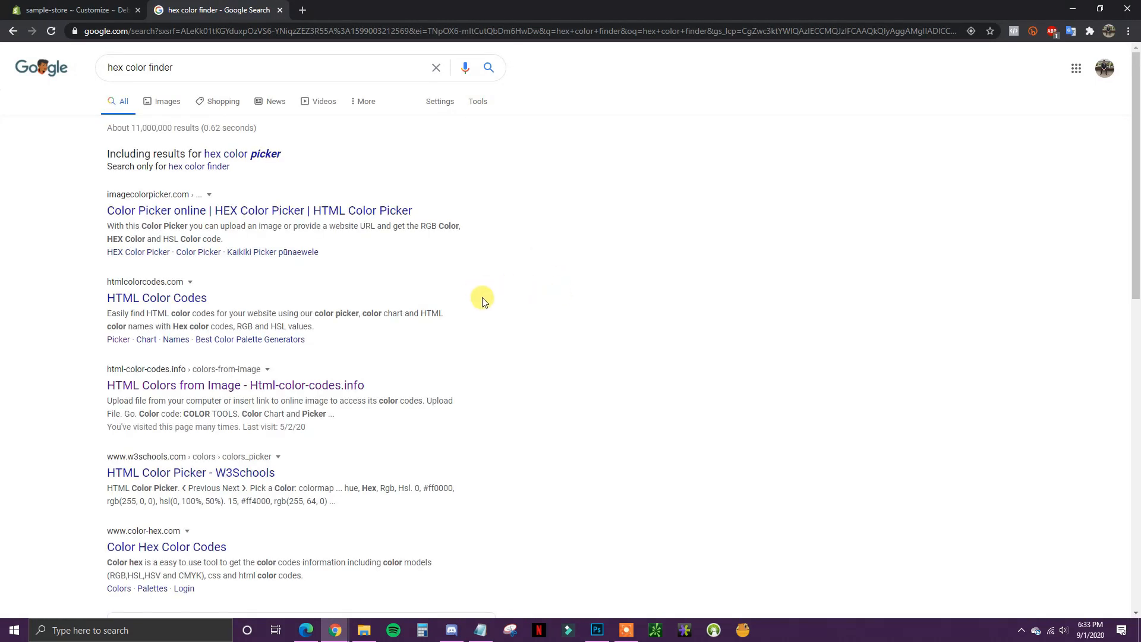
Open the HTML Colors from Image site, load the logo image, and sample the brown of its lettering
{"action": "left_click", "coordinate": [134, 381]}
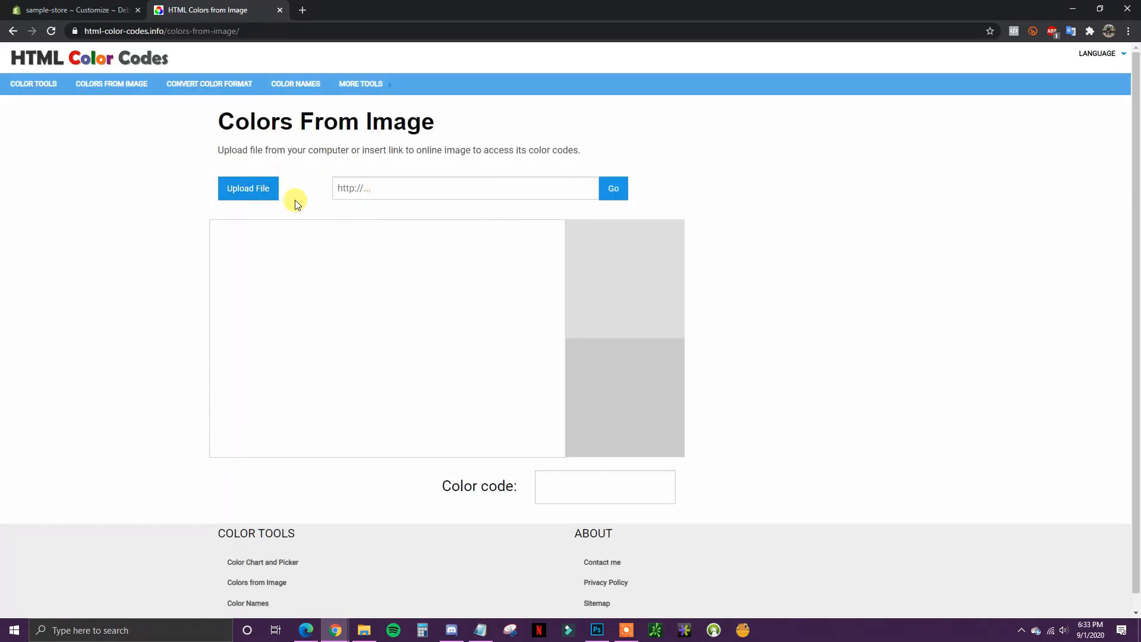
{"action": "double_click", "coordinate": [536, 119]}
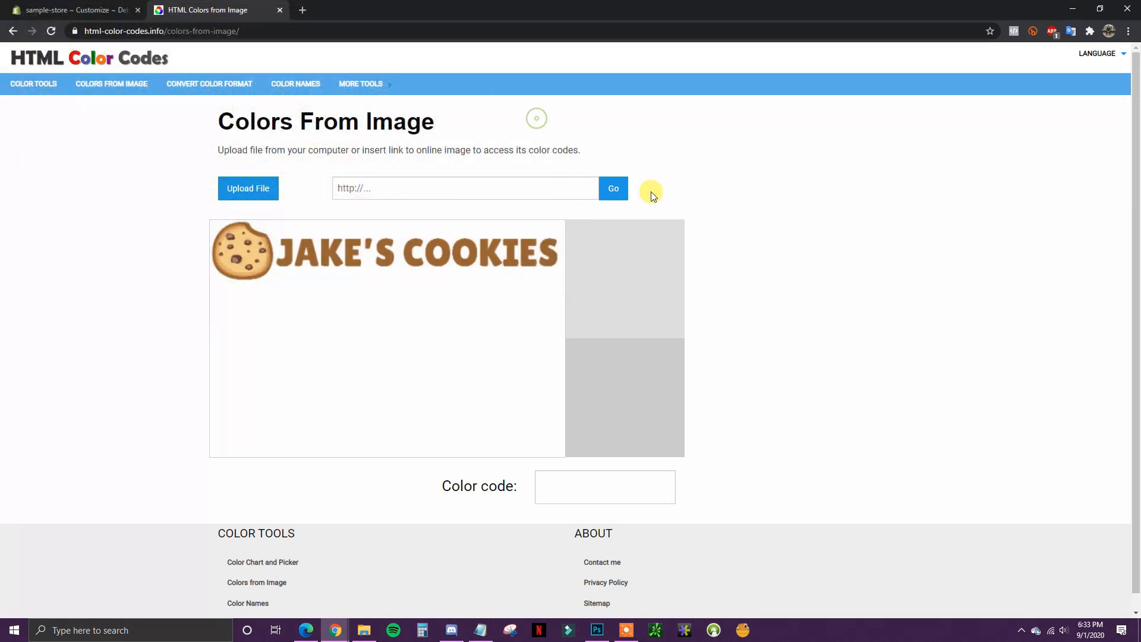
{"action": "left_click", "coordinate": [491, 251]}
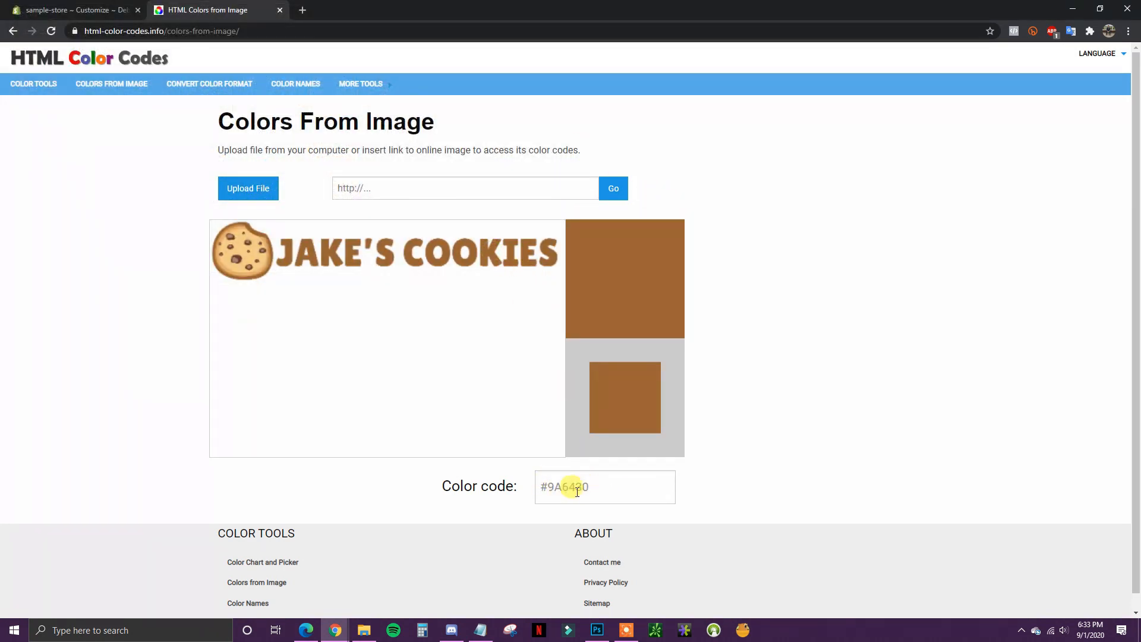
Return to the theme editor and set the announcement bar's background color to #9A6430
{"action": "left_click", "coordinate": [62, 8]}
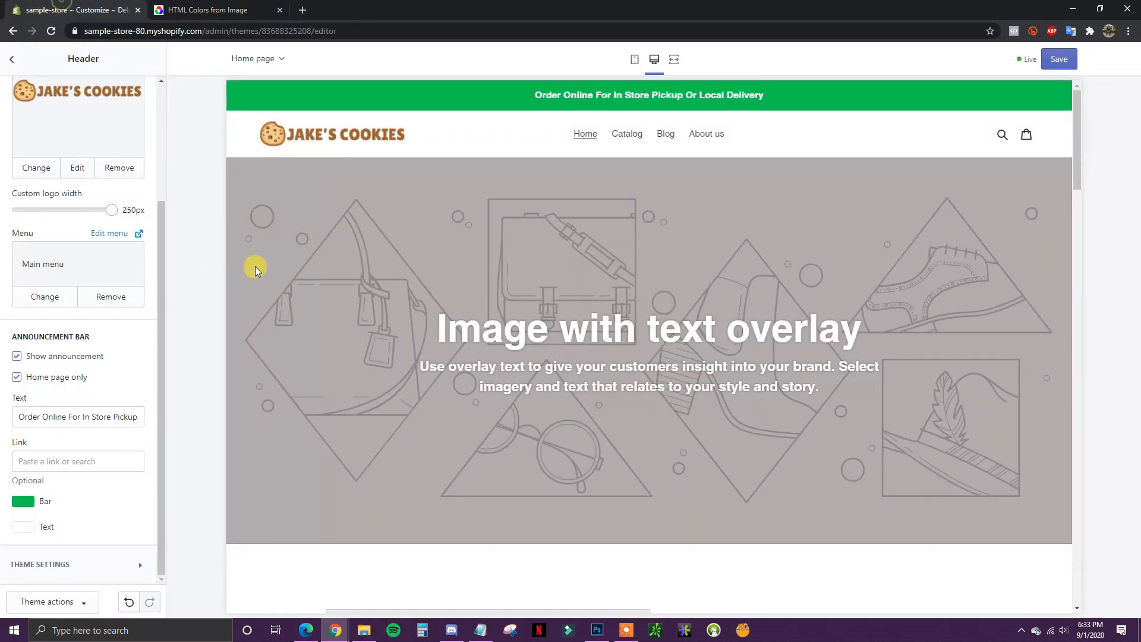
{"action": "left_click", "coordinate": [22, 502]}
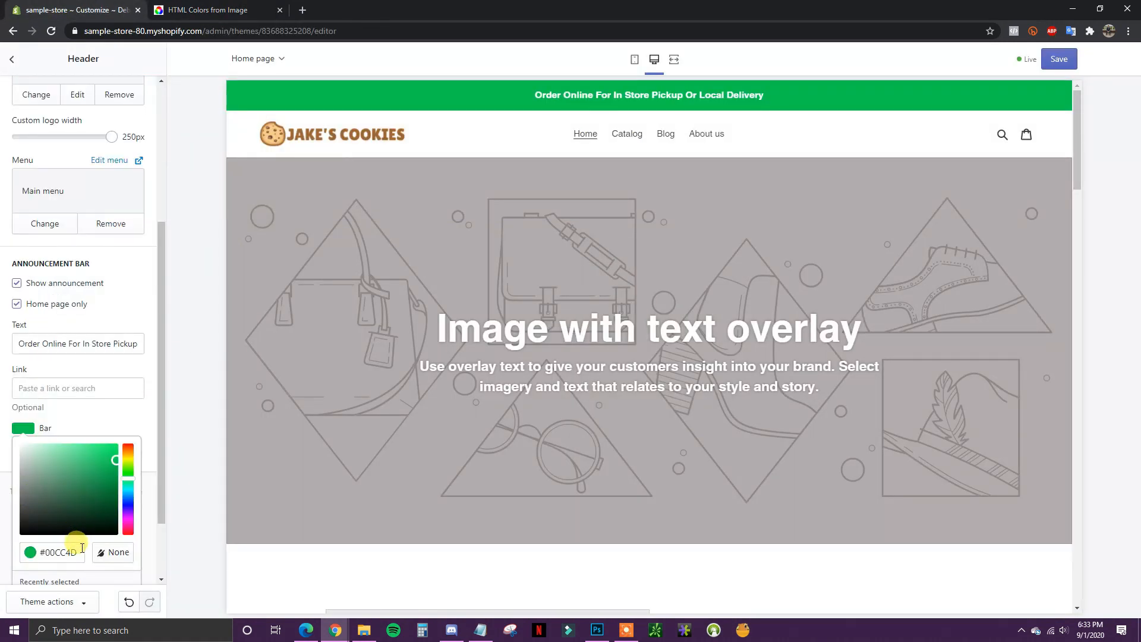
{"action": "left_click_drag", "start_coordinate": [81, 554], "coordinate": [43, 556]}
{"action": "key", "text": "ctrl+v"}
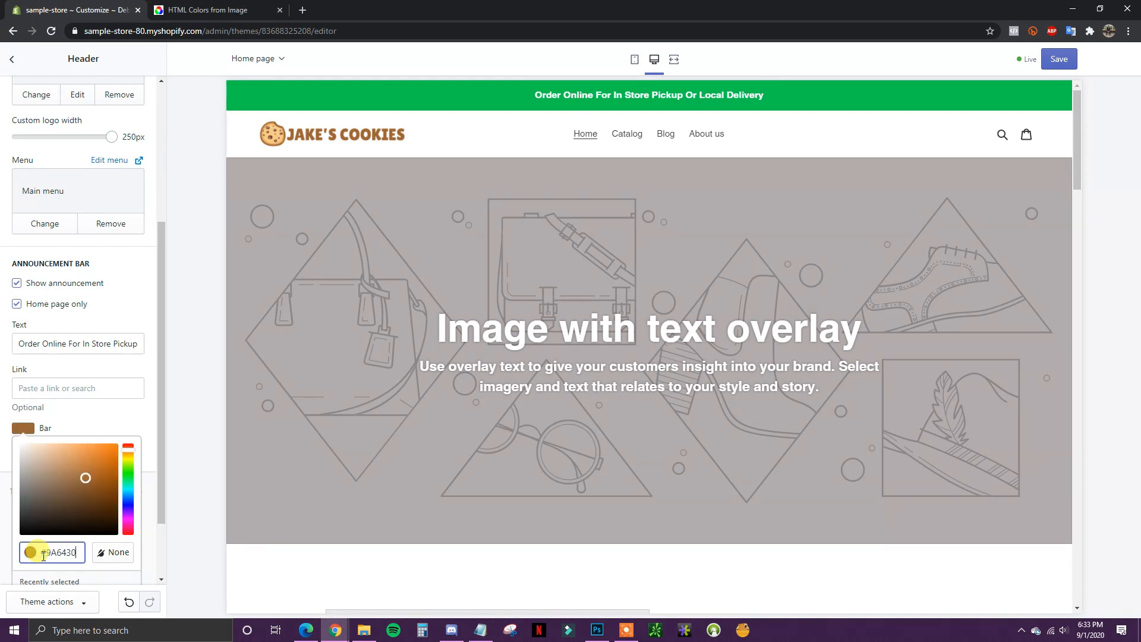
{"action": "left_click", "coordinate": [116, 426]}
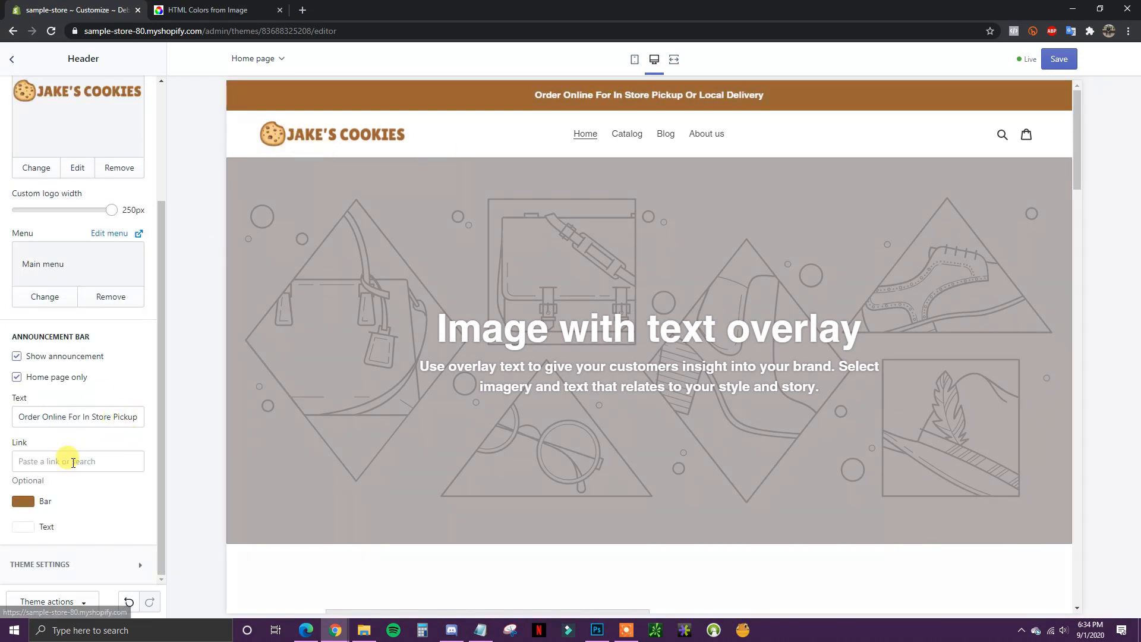
Try black as the announcement bar's text color, and set it back to white
{"action": "left_click", "coordinate": [27, 524]}
{"action": "left_click_drag", "start_coordinate": [165, 427], "coordinate": [148, 511]}
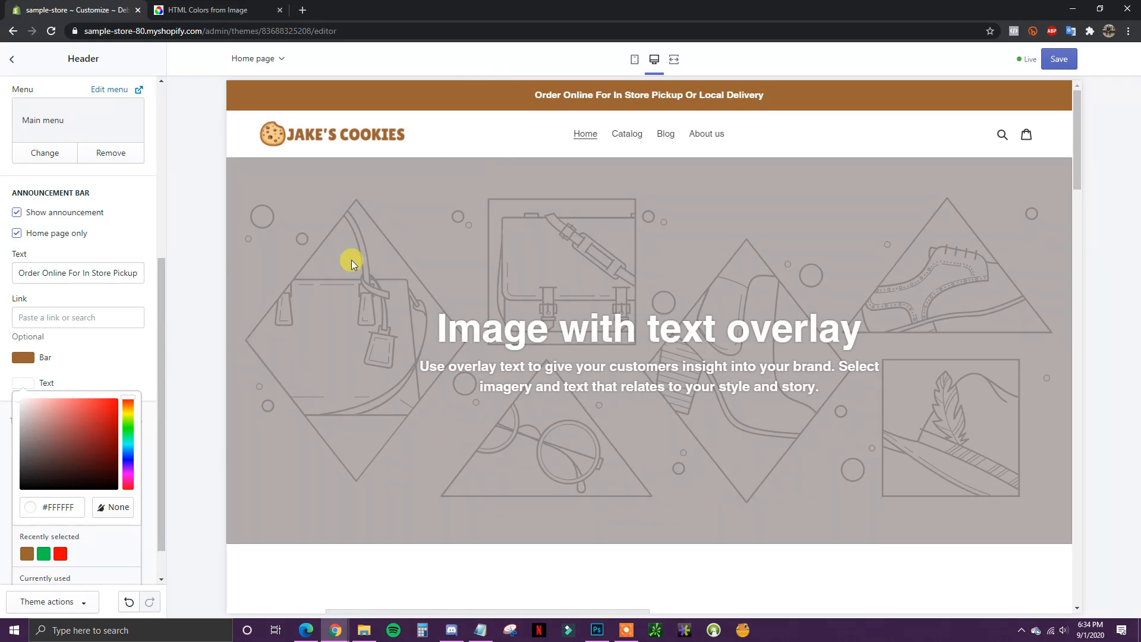
{"action": "left_click_drag", "start_coordinate": [17, 403], "coordinate": [154, 536]}
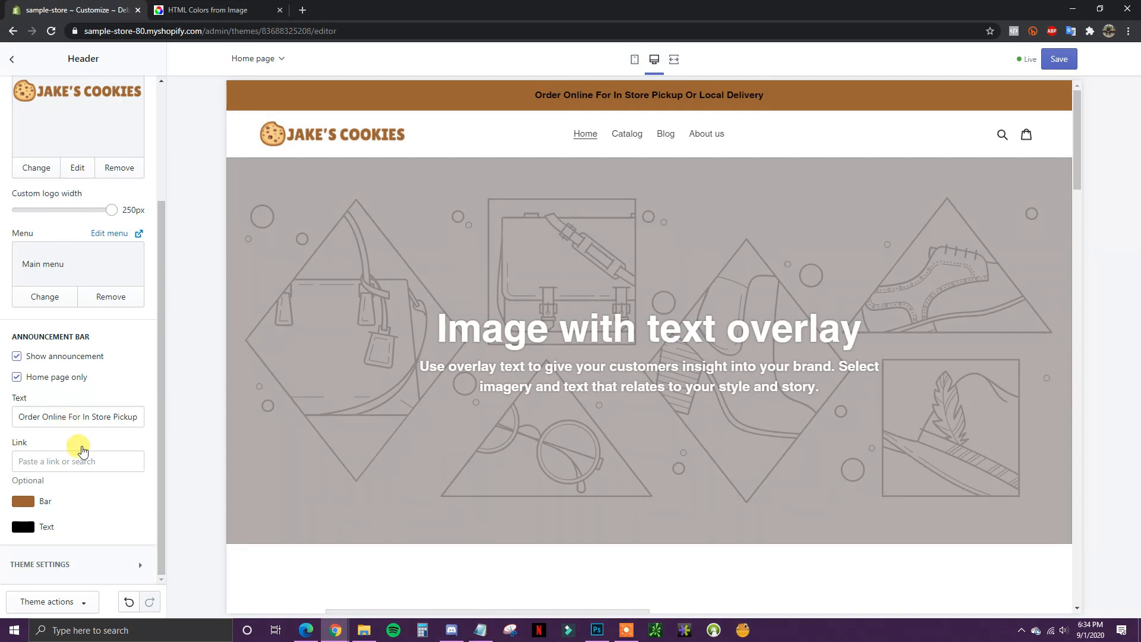
{"action": "left_click", "coordinate": [24, 526]}
{"action": "left_click_drag", "start_coordinate": [67, 426], "coordinate": [26, 368]}
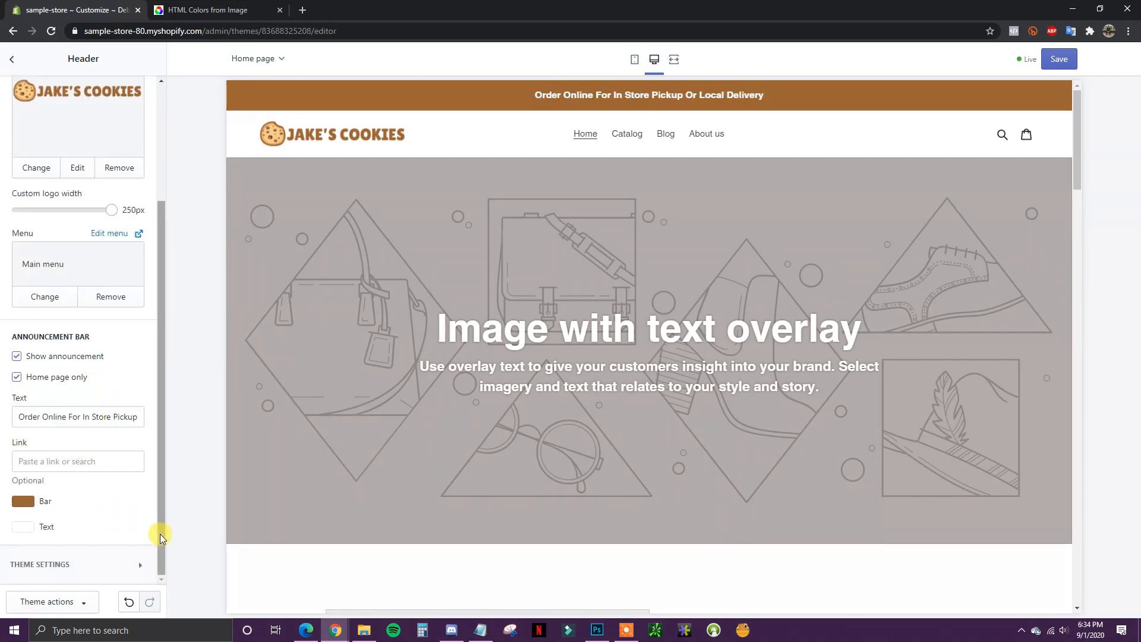
Save the header and announcement bar changes, and return to the theme's section list
{"action": "left_click_drag", "start_coordinate": [160, 534], "coordinate": [166, 370]}
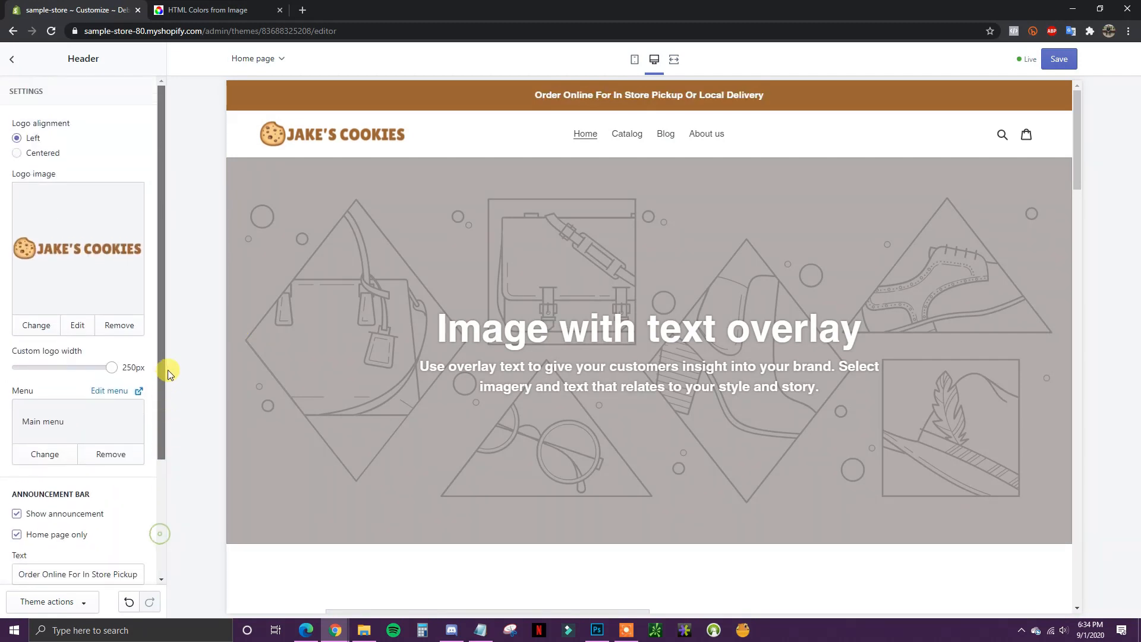
{"action": "left_click", "coordinate": [1058, 60]}
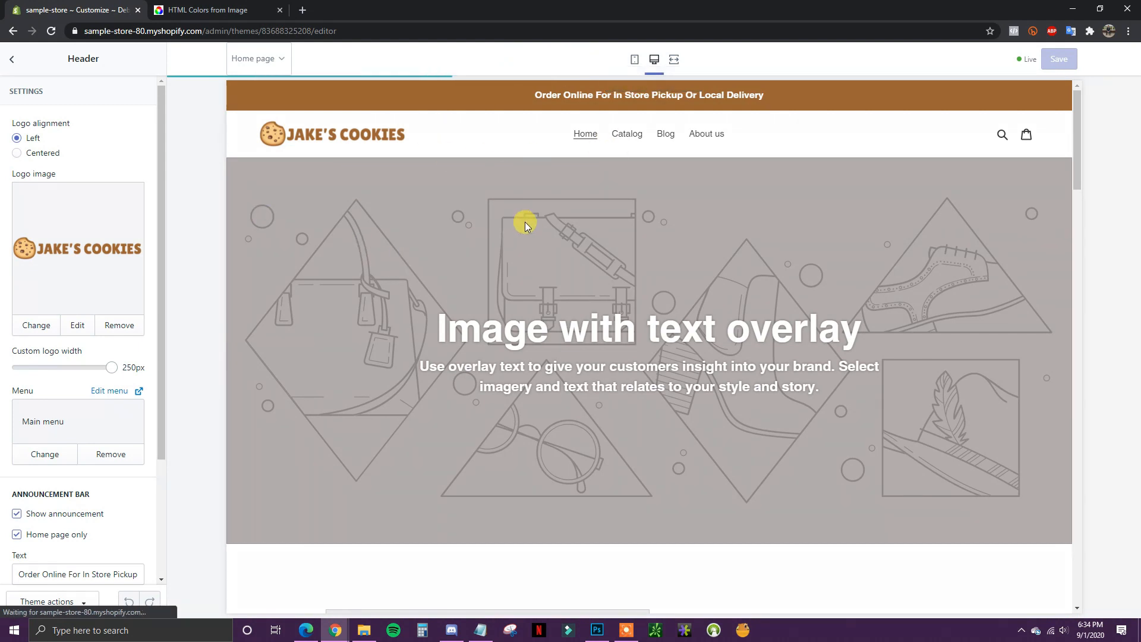
{"action": "left_click", "coordinate": [12, 60]}
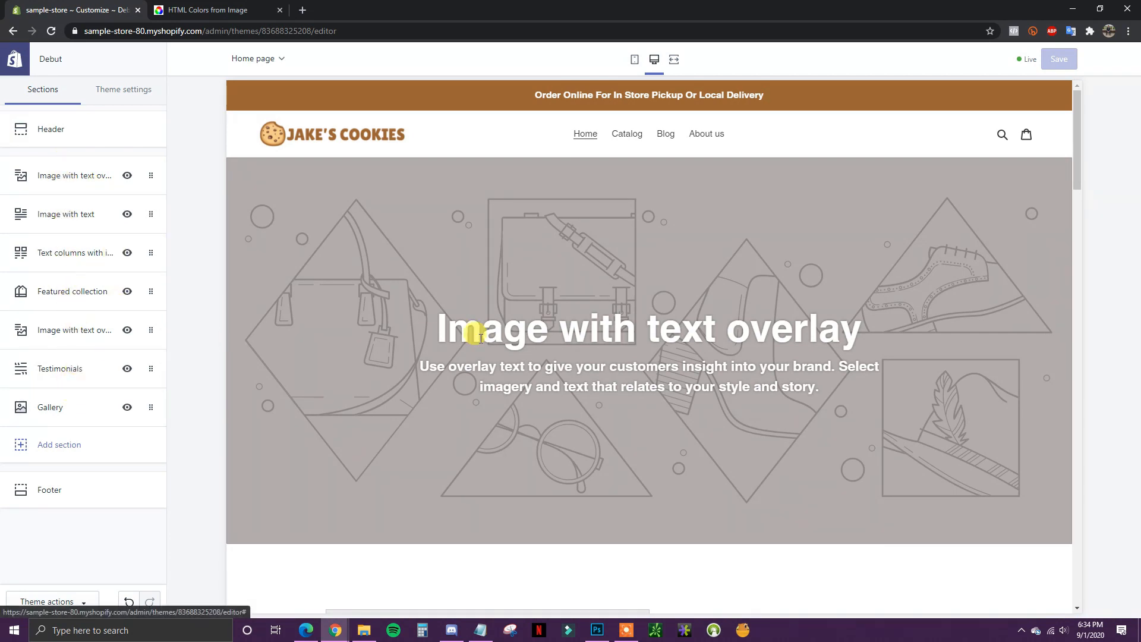
{"action": "scroll", "coordinate": [480, 338], "scroll_direction": "down", "scroll_amount": 13}
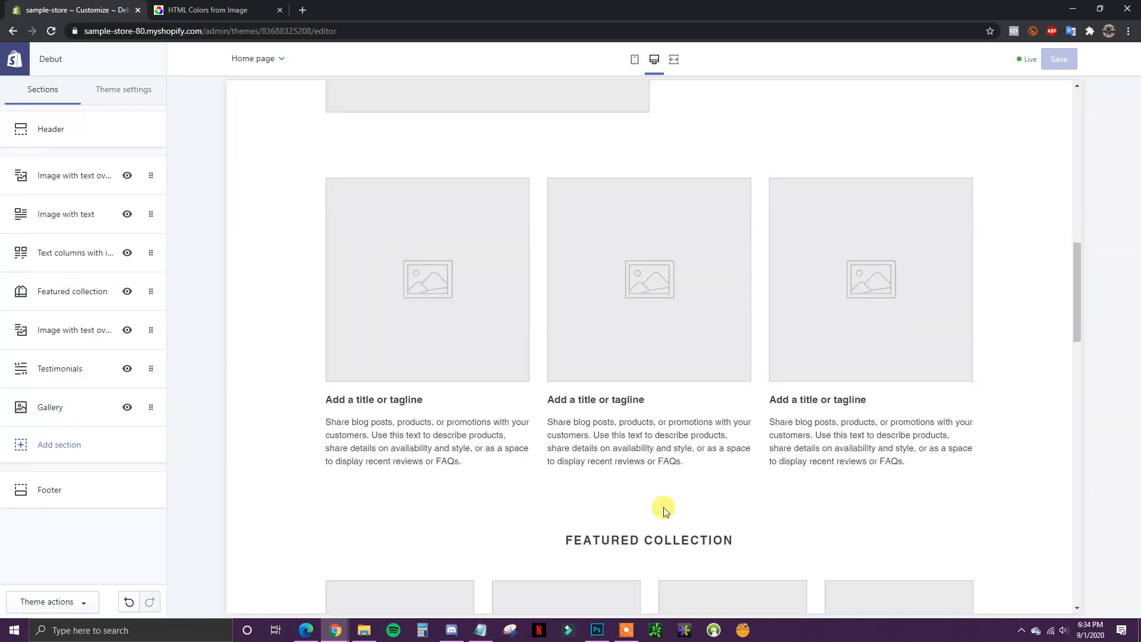
{"action": "scroll", "coordinate": [663, 510], "scroll_direction": "up", "scroll_amount": 13}
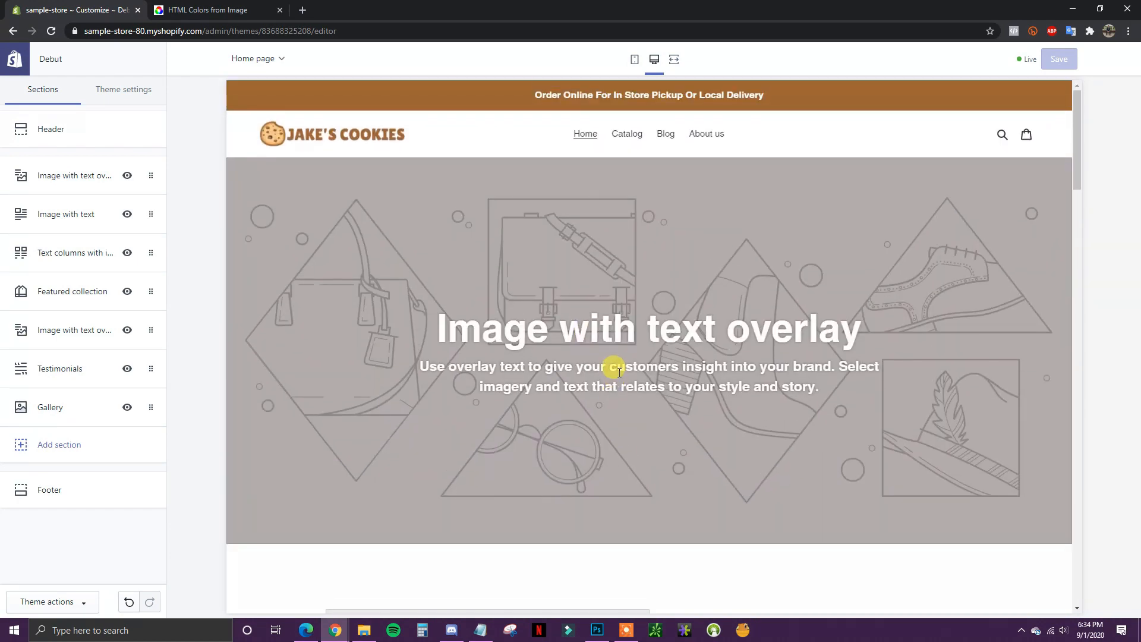
{"action": "left_click", "coordinate": [104, 288]}
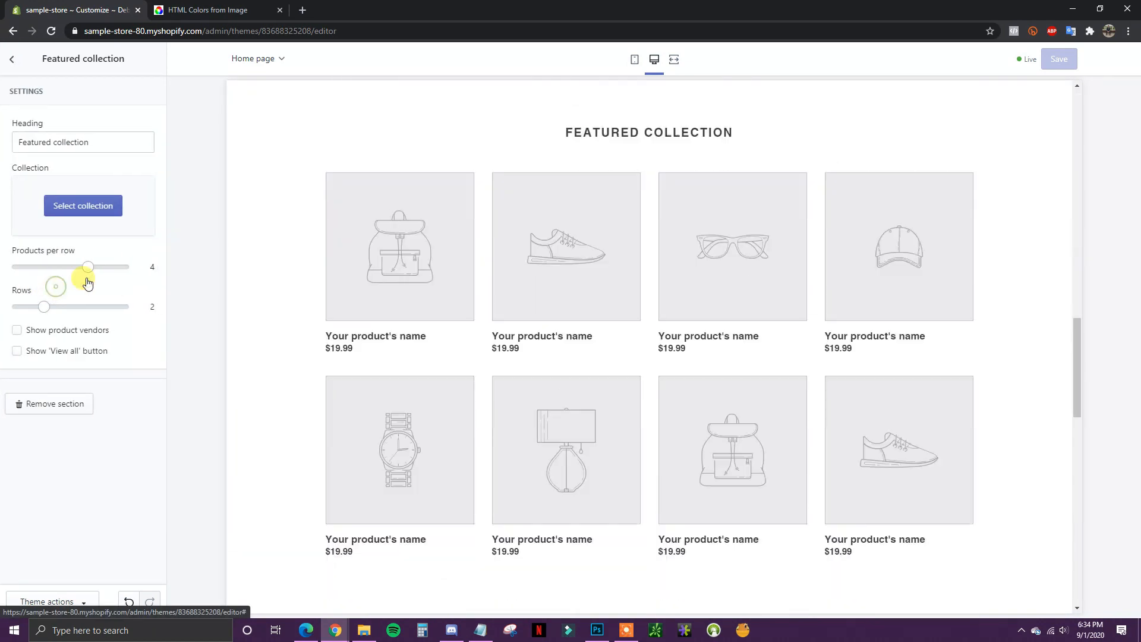
{"action": "left_click", "coordinate": [9, 60]}
Open the first image with text overlay section, upload the "home page header" photo, and select it as the section's image
{"action": "left_click", "coordinate": [56, 179]}
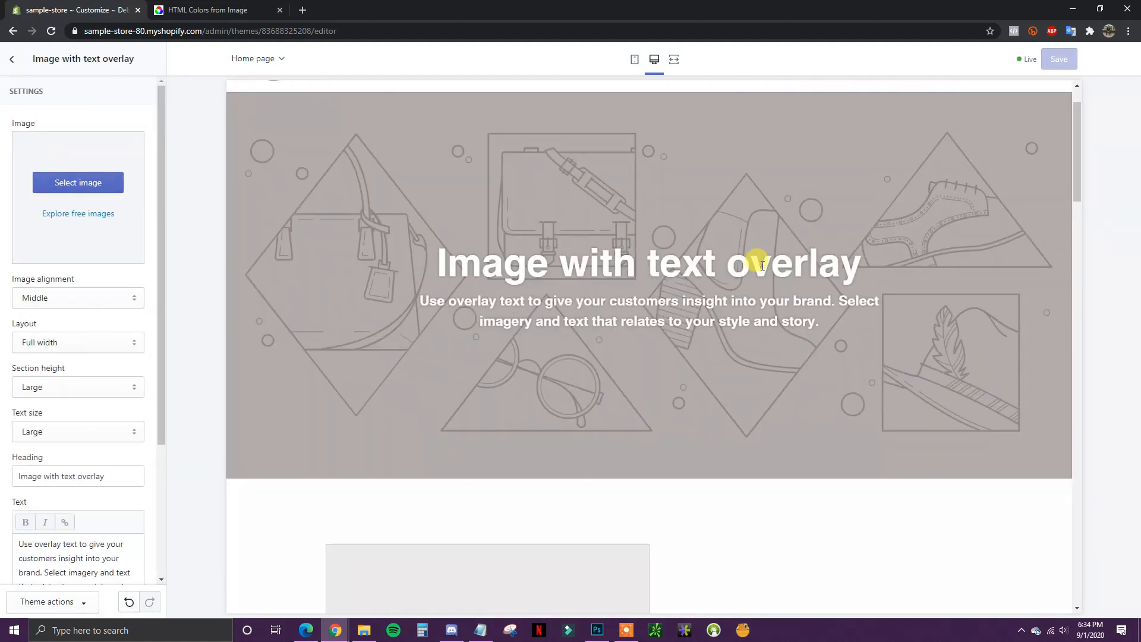
{"action": "scroll", "coordinate": [742, 390], "scroll_direction": "up", "scroll_amount": 2}
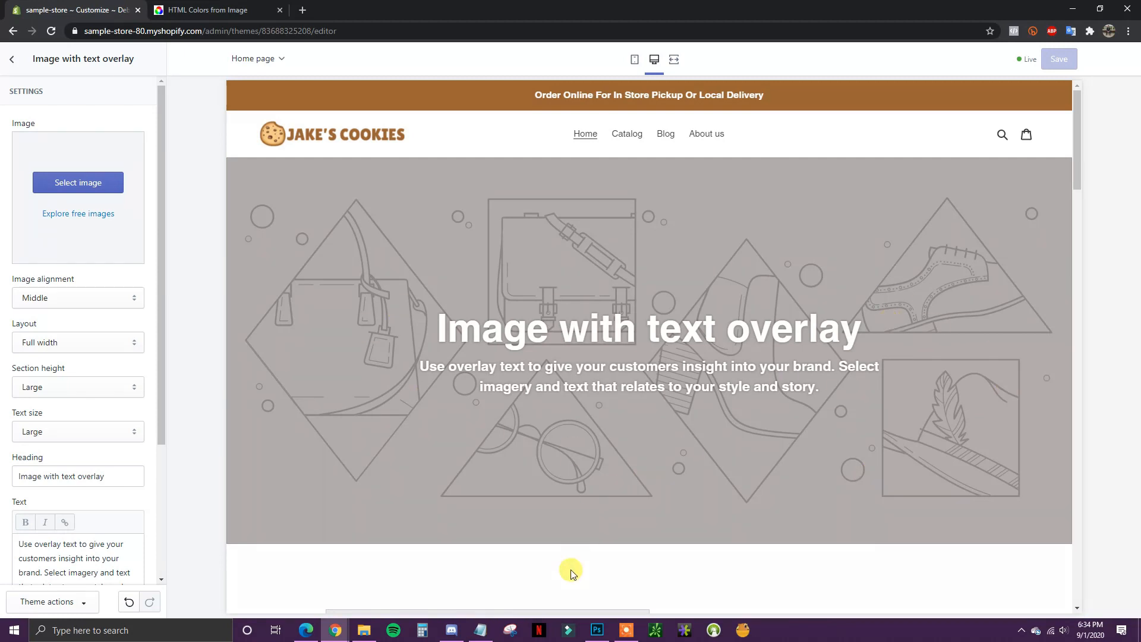
{"action": "left_click", "coordinate": [482, 628]}
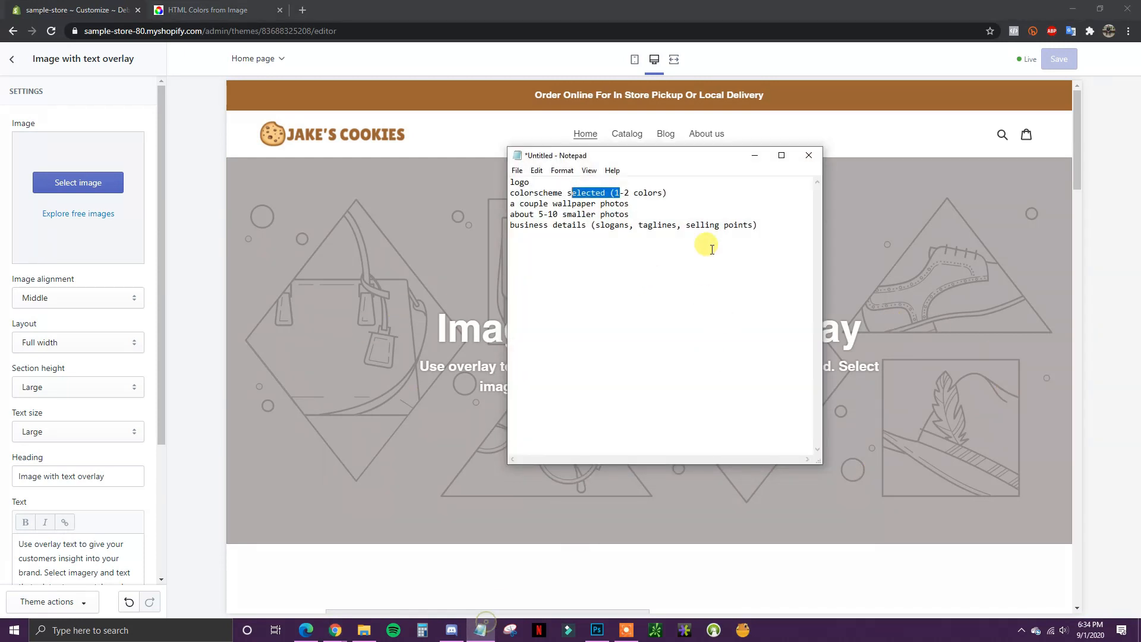
{"action": "left_click", "coordinate": [480, 629]}
{"action": "left_click", "coordinate": [102, 185]}
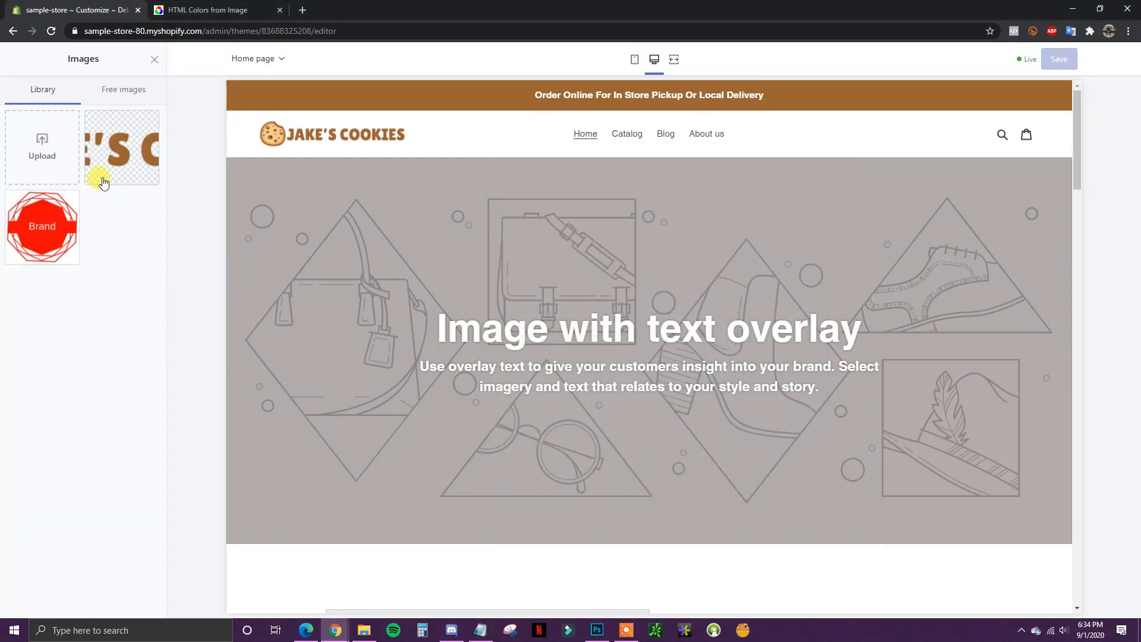
{"action": "left_click", "coordinate": [34, 136]}
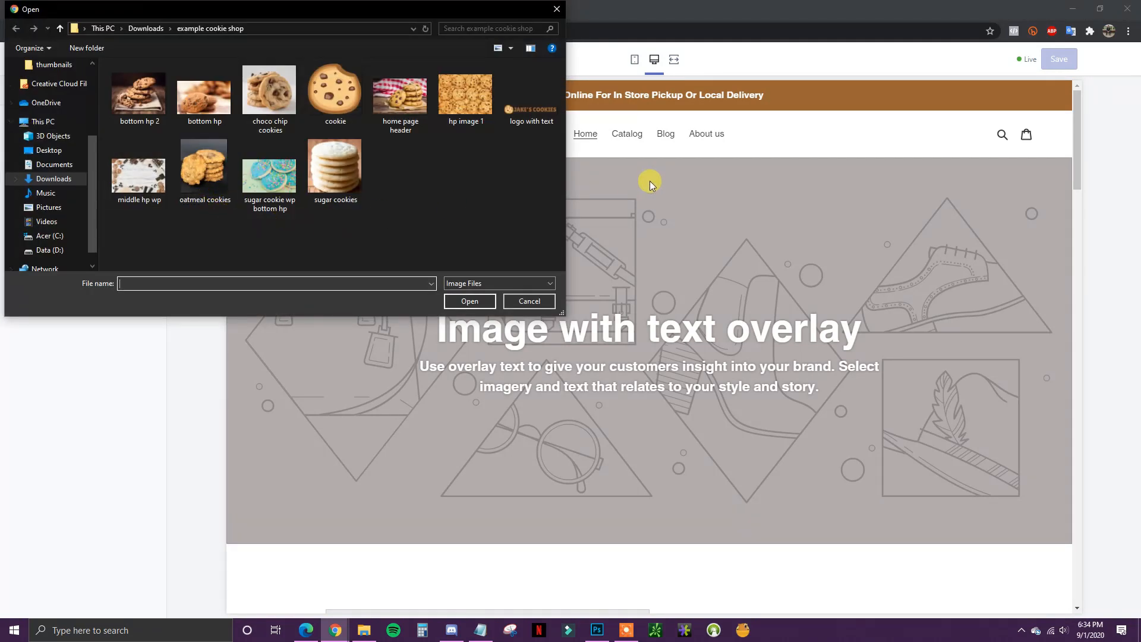
{"action": "double_click", "coordinate": [402, 112]}
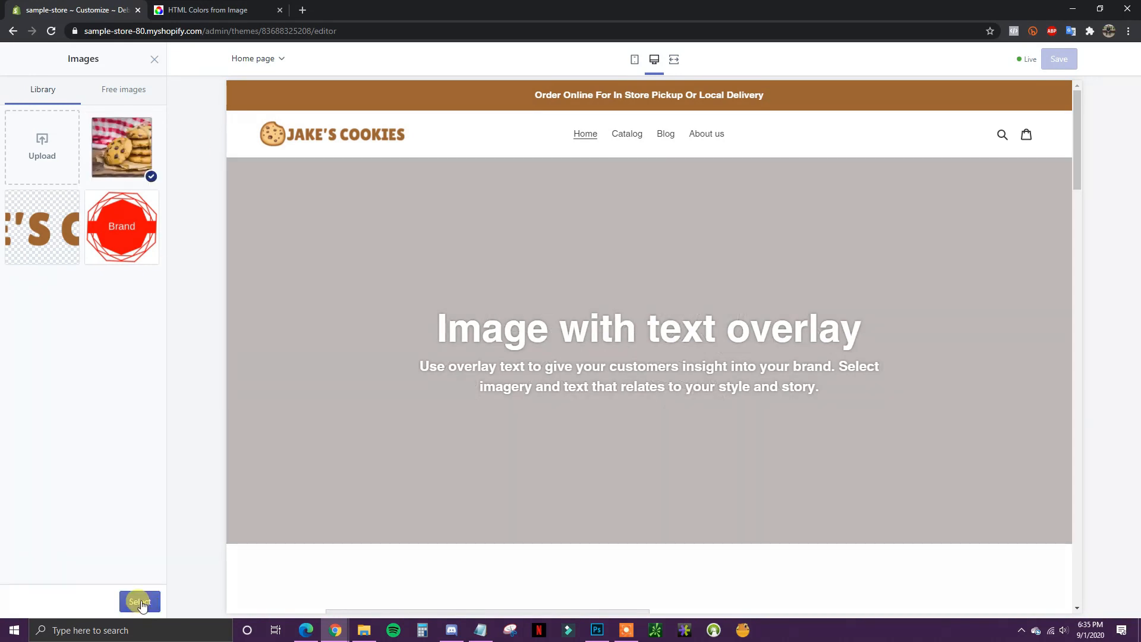
{"action": "left_click", "coordinate": [140, 602]}
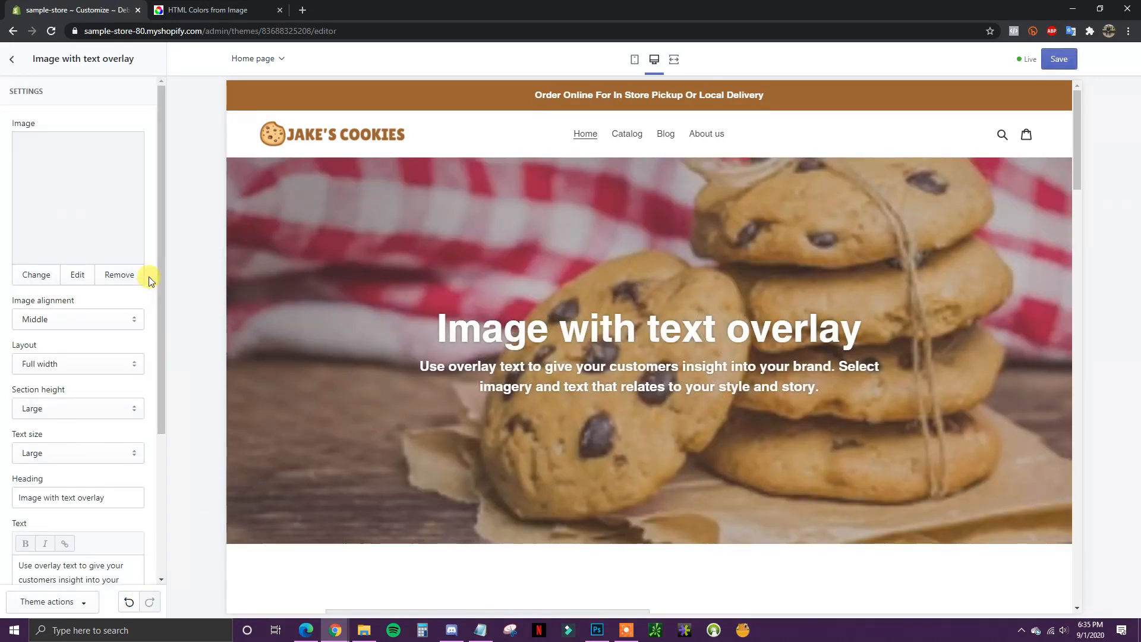
Try the Top and Bottom alignments for the overlay section's image, and set it back to Middle
{"action": "left_click", "coordinate": [104, 319]}
{"action": "left_click", "coordinate": [101, 331]}
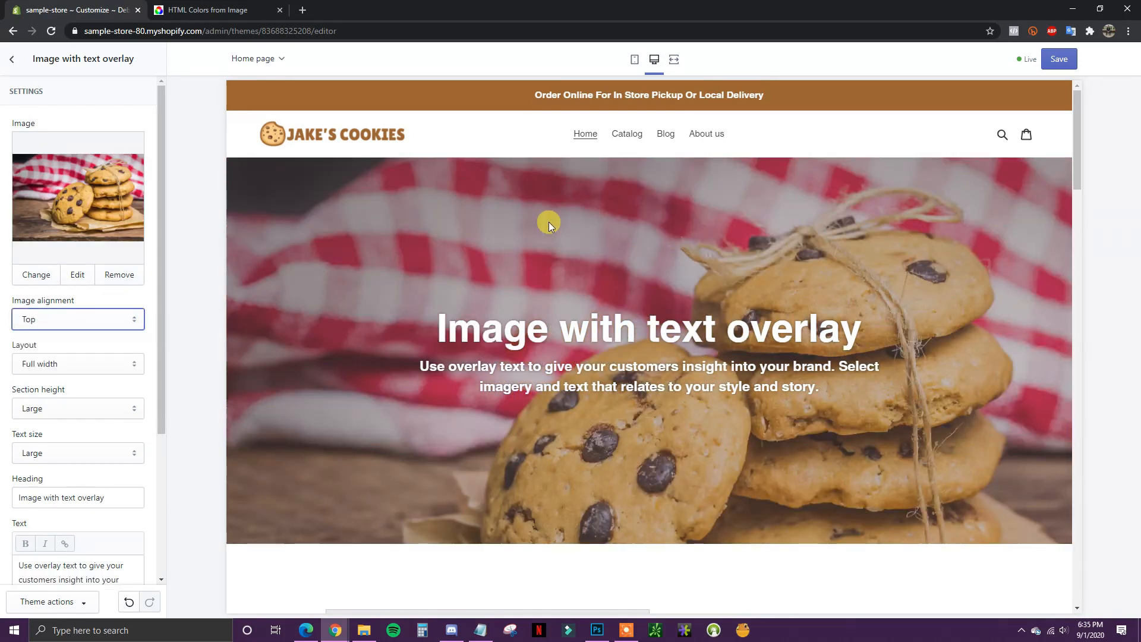
{"action": "left_click", "coordinate": [77, 320]}
{"action": "left_click", "coordinate": [71, 358]}
{"action": "left_click", "coordinate": [109, 321]}
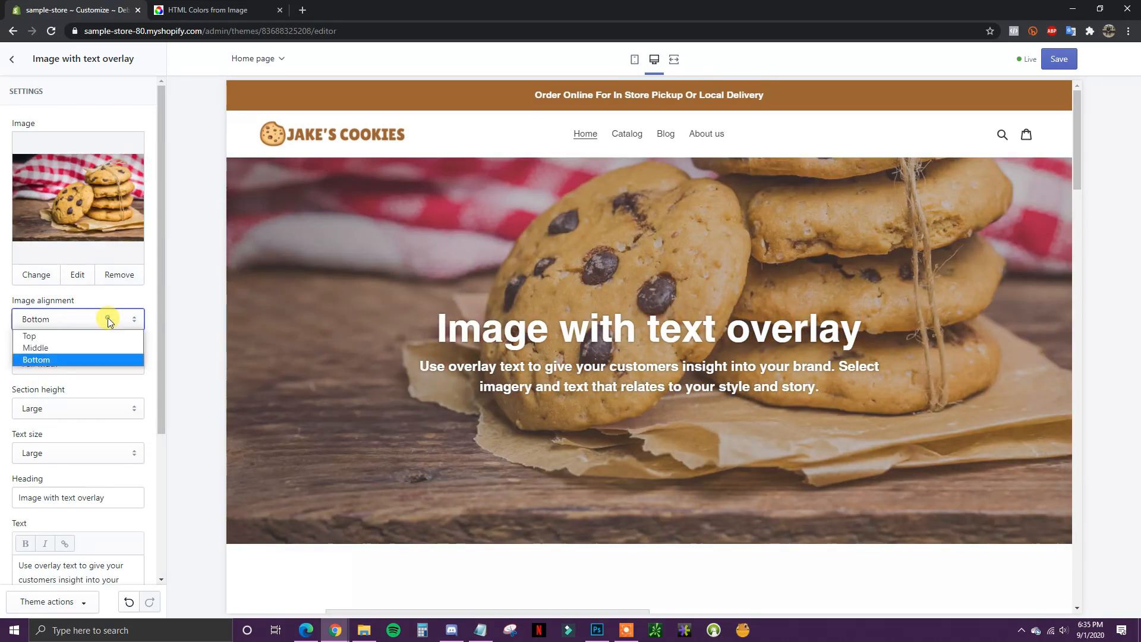
{"action": "left_click", "coordinate": [61, 348]}
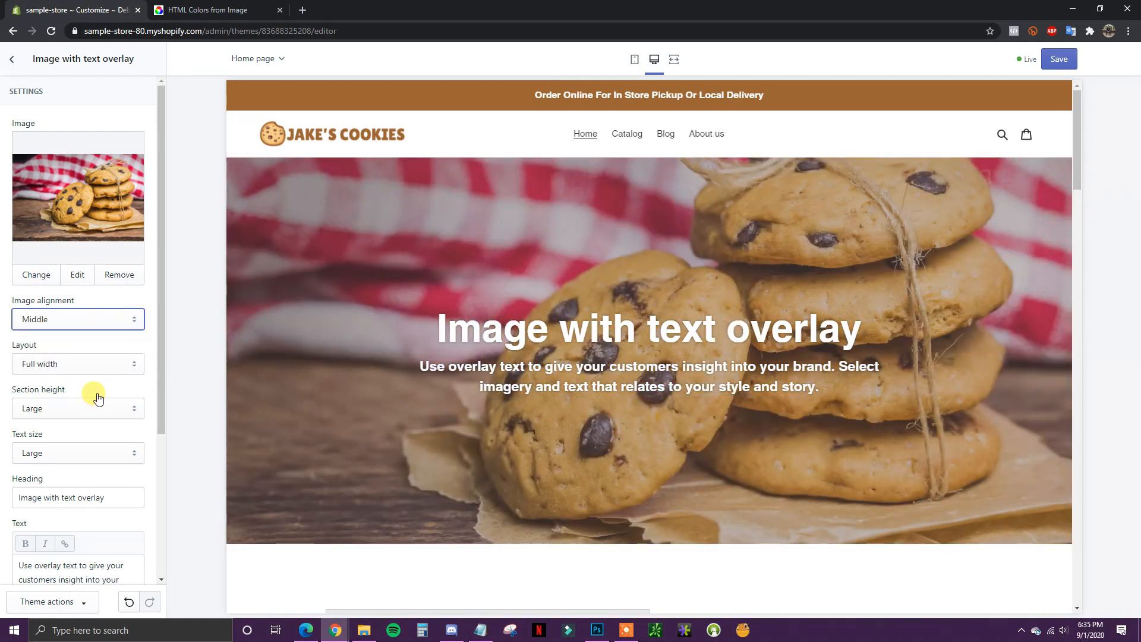
Try the Fixed width layout for the image overlay section, and set it back to Full width
{"action": "left_click", "coordinate": [124, 364]}
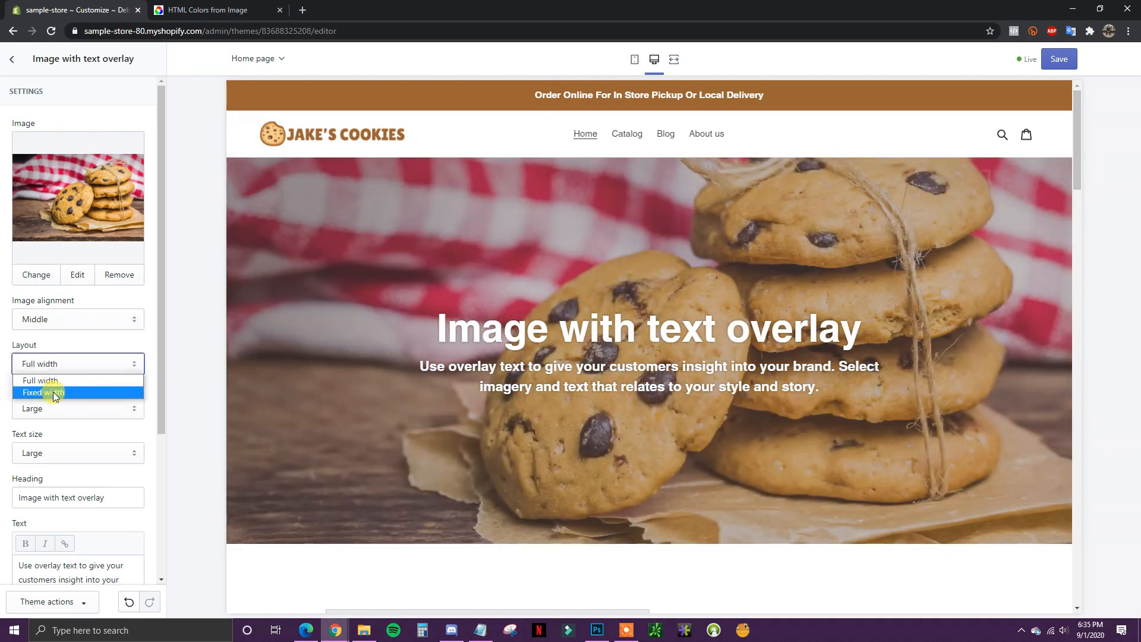
{"action": "left_click", "coordinate": [55, 393]}
{"action": "left_click", "coordinate": [88, 365]}
{"action": "left_click", "coordinate": [91, 379]}
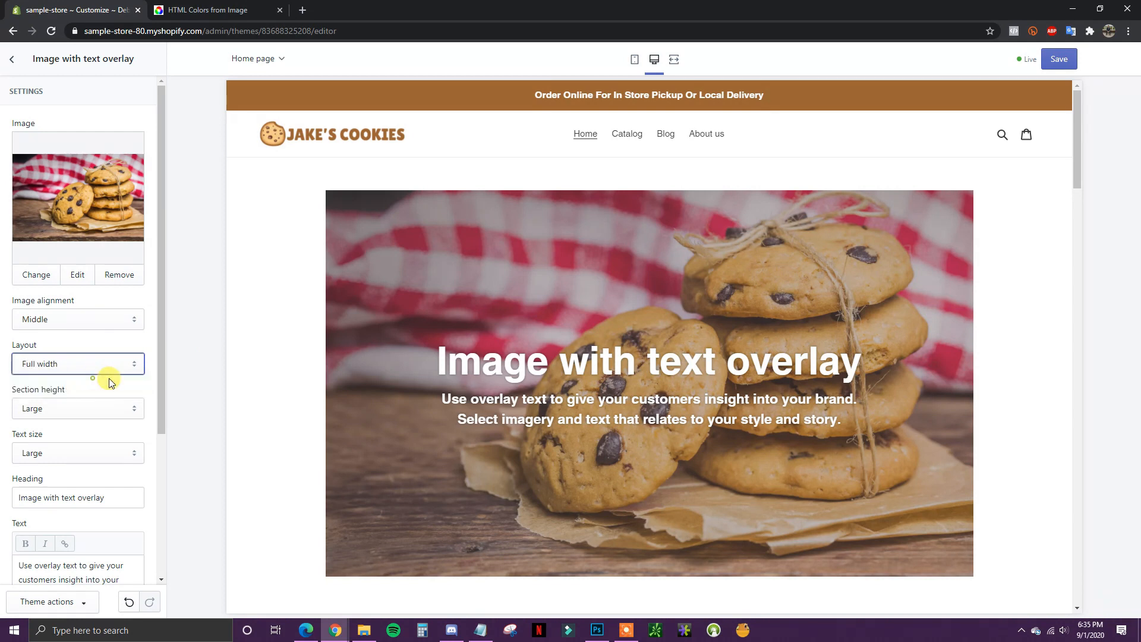
Try Extra Small, Extra Large and Medium as the overlay section's height, and set it back to Large
{"action": "scroll", "coordinate": [152, 404], "scroll_direction": "down", "scroll_amount": 1}
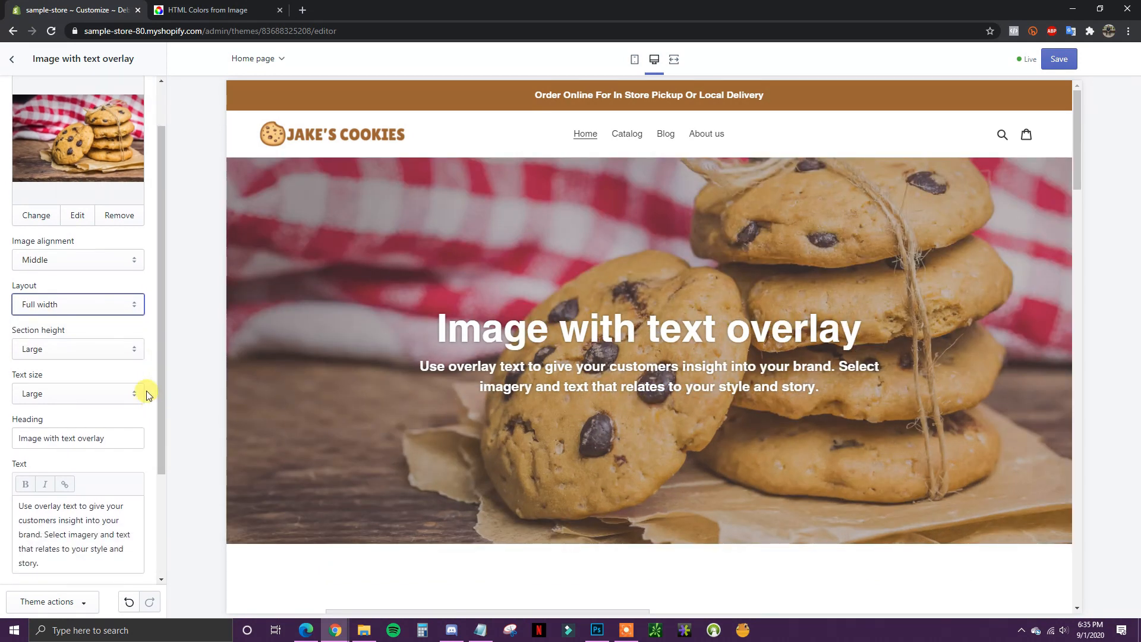
{"action": "left_click", "coordinate": [131, 354]}
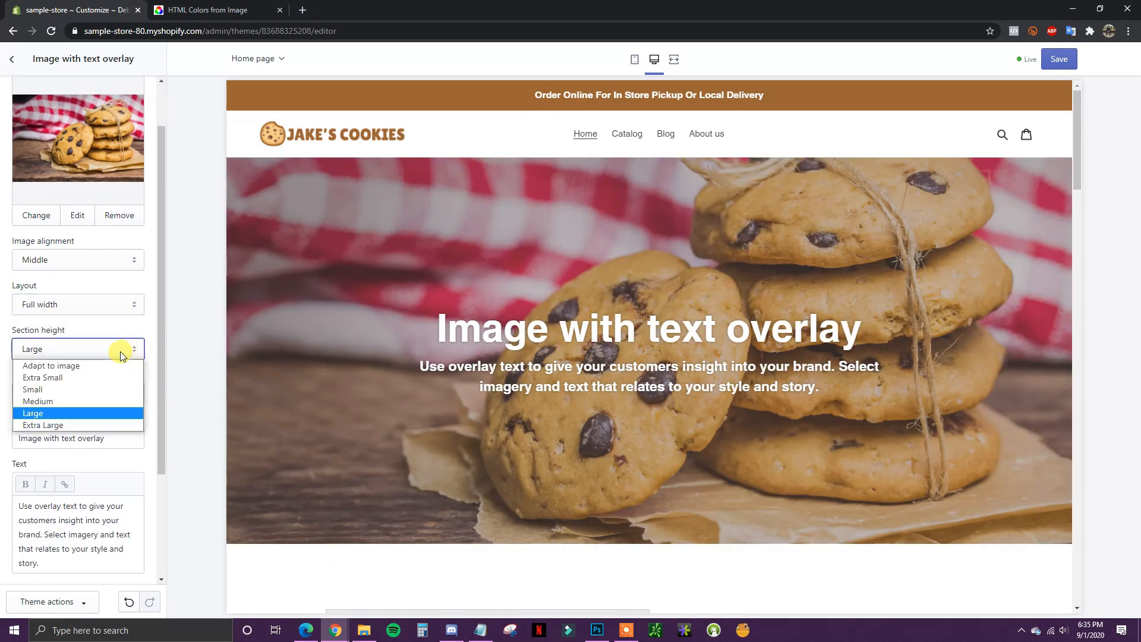
{"action": "left_click", "coordinate": [65, 378]}
{"action": "left_click", "coordinate": [101, 350]}
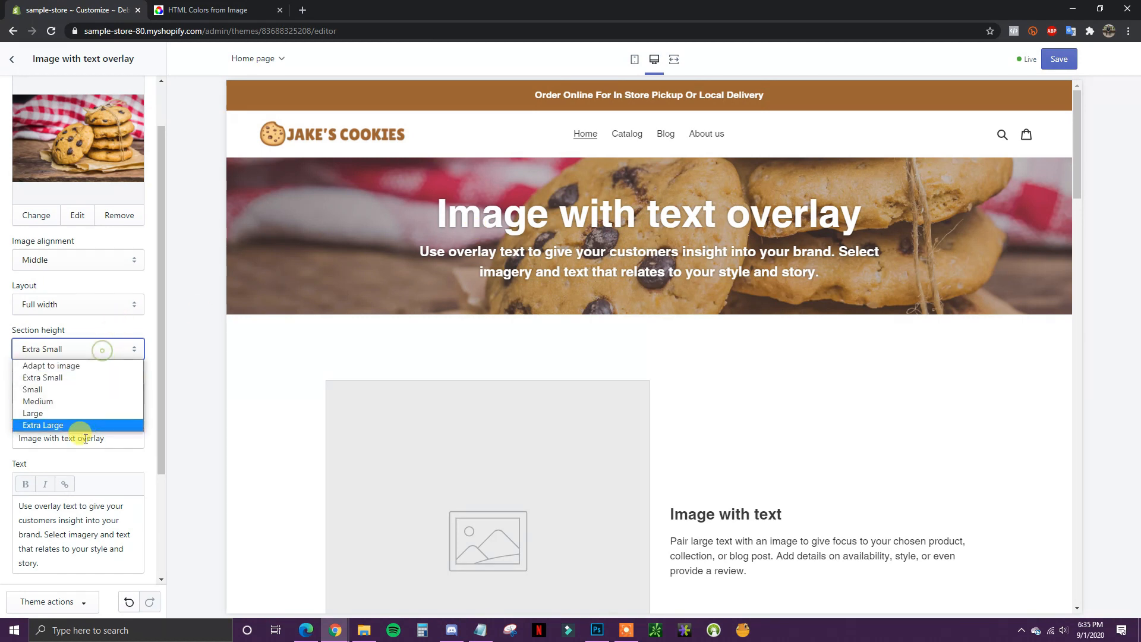
{"action": "left_click", "coordinate": [64, 426]}
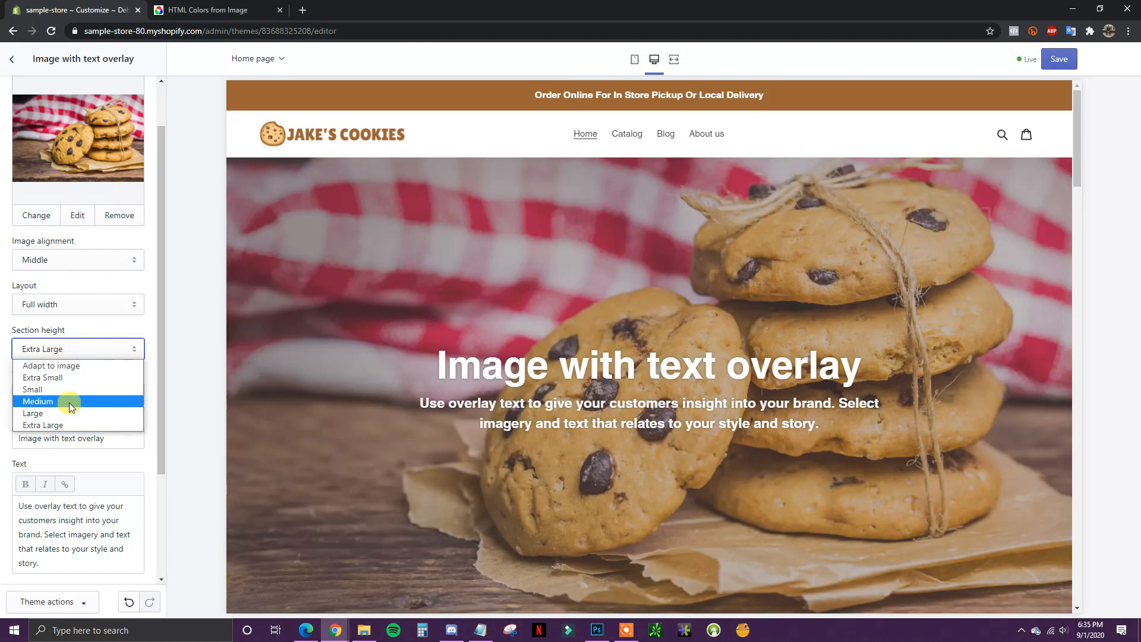
{"action": "left_click", "coordinate": [61, 410]}
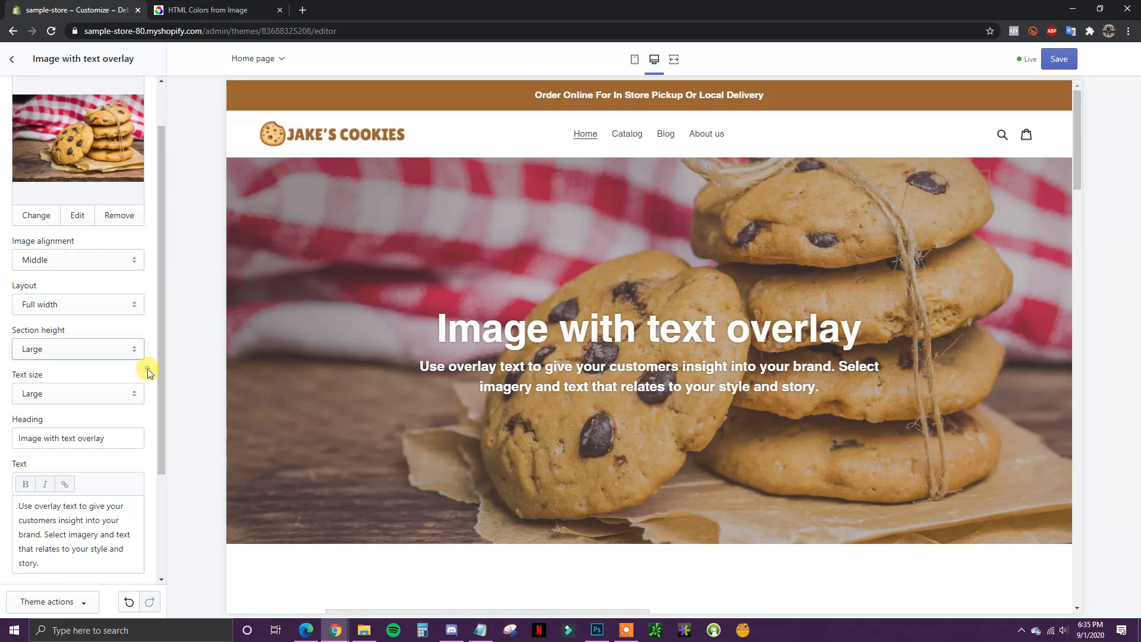
{"action": "left_click", "coordinate": [126, 354]}
{"action": "left_click", "coordinate": [72, 400]}
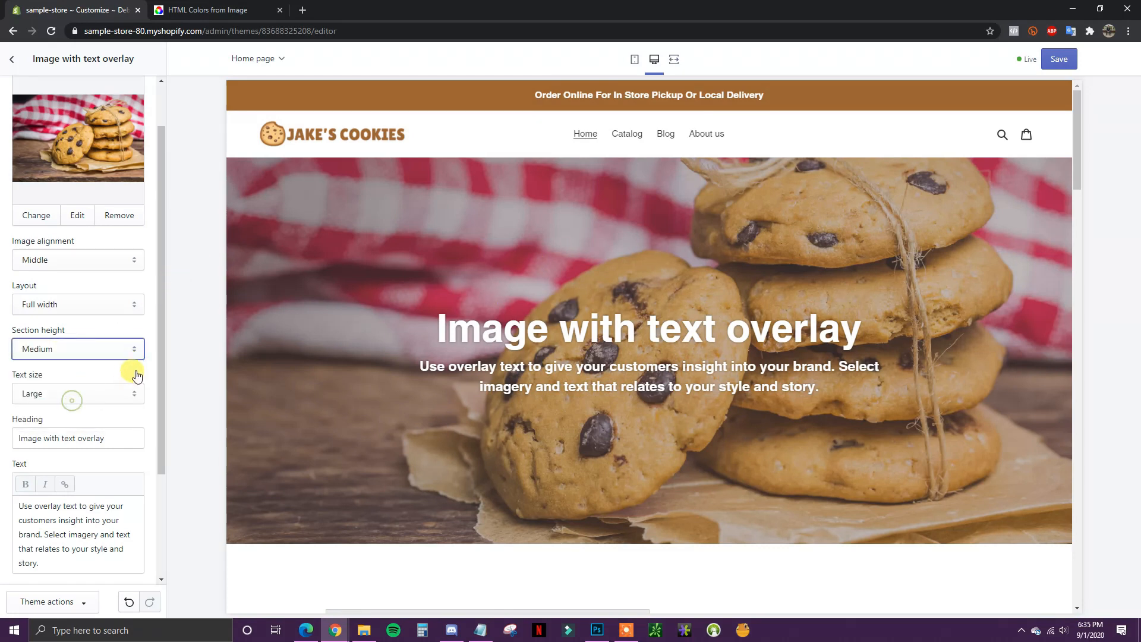
{"action": "left_click", "coordinate": [116, 345]}
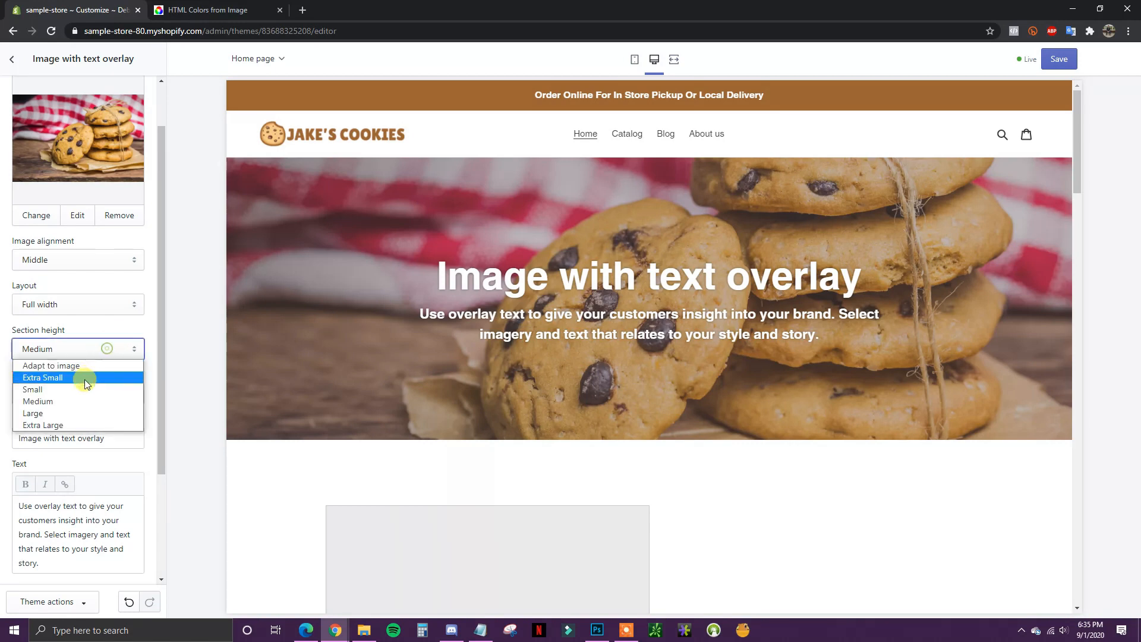
{"action": "left_click", "coordinate": [61, 412]}
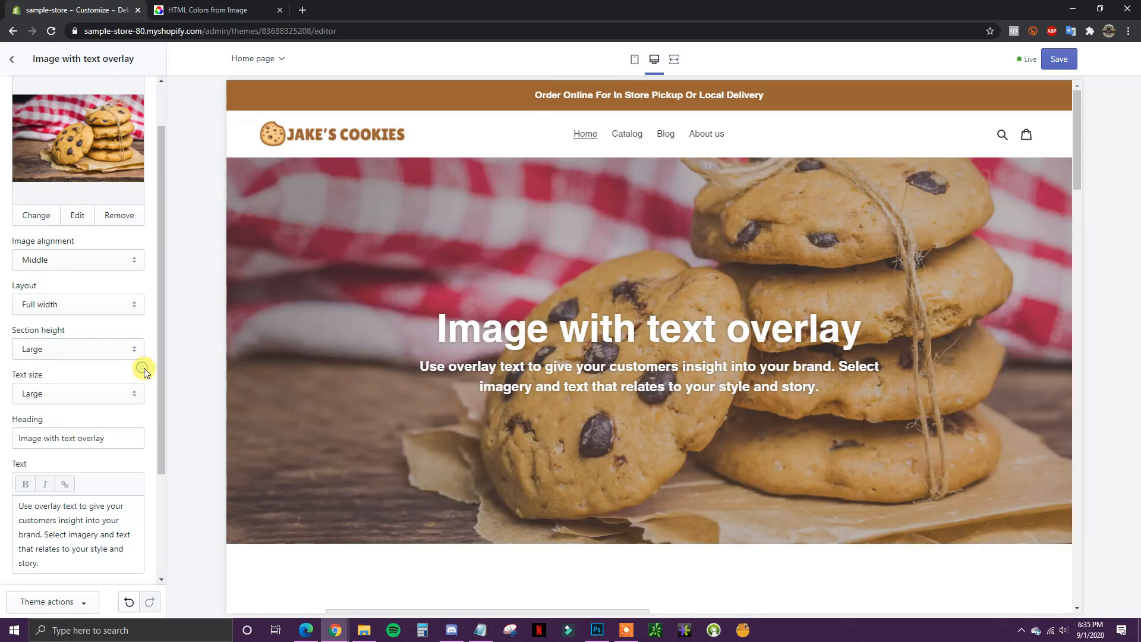
Try Medium as the overlay section's text size, and set it back to Large
{"action": "scroll", "coordinate": [144, 372], "scroll_direction": "down", "scroll_amount": 2}
{"action": "left_click", "coordinate": [118, 279]}
{"action": "left_click", "coordinate": [92, 294]}
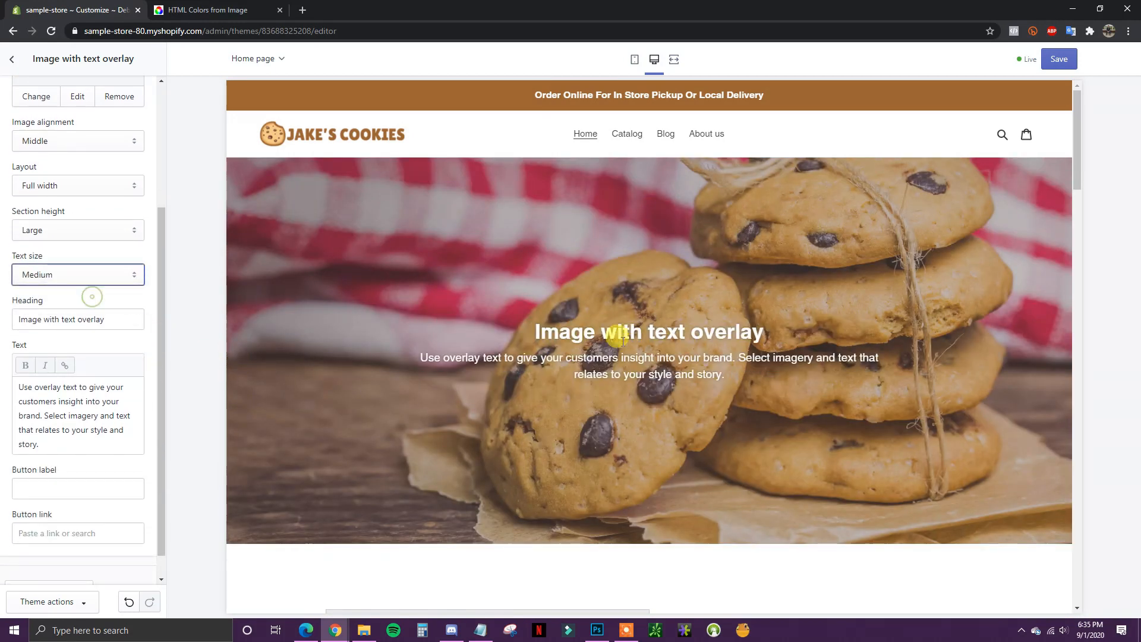
{"action": "left_click", "coordinate": [110, 274]}
{"action": "left_click", "coordinate": [66, 303]}
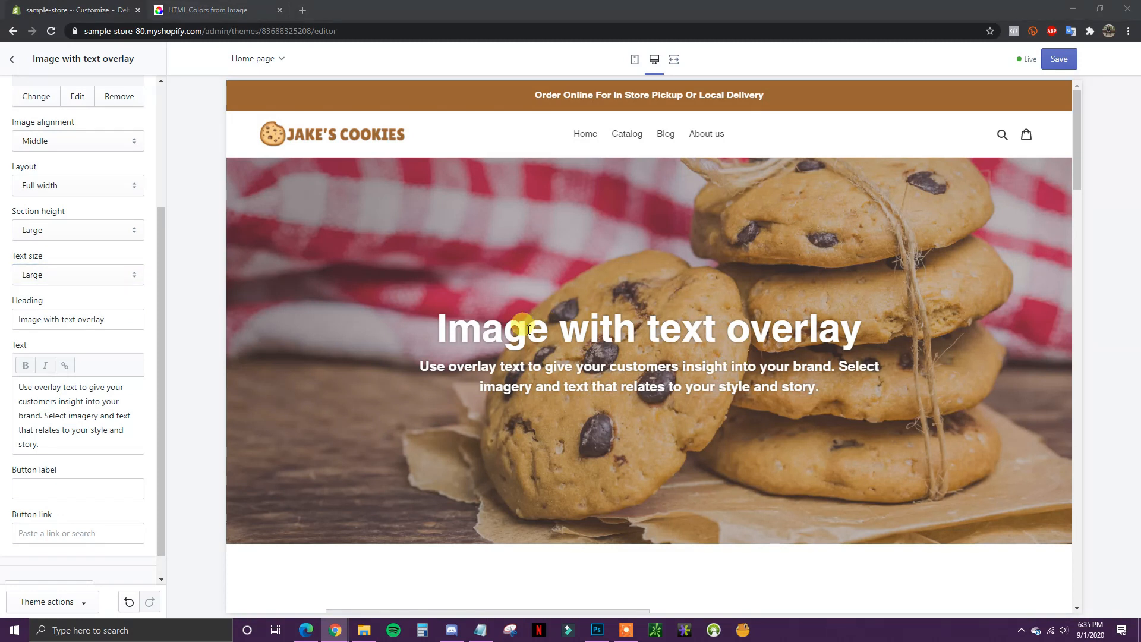
Set the overlay's heading to "Welcome To Jake's Cookie Shop" and its text to "Serving Freshly Baked Cookies To The City Of Boise Since 1993"
{"action": "triple_click", "coordinate": [128, 320]}
{"action": "type", "text": "Welcome To Jake's Cookie Shop"}
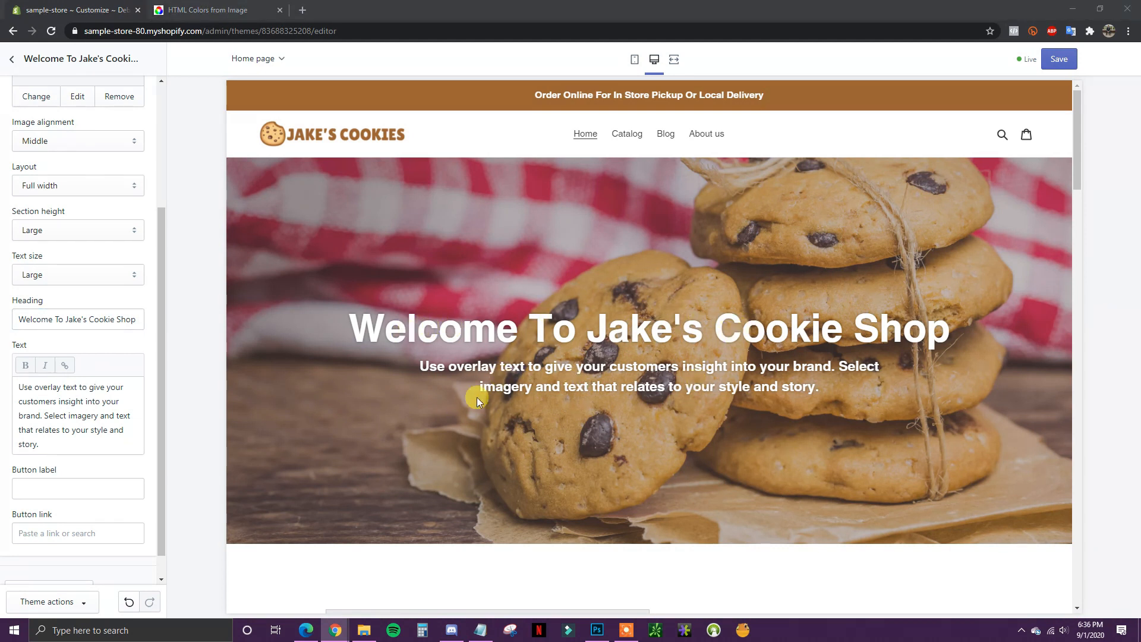
{"action": "left_click_drag", "start_coordinate": [59, 436], "coordinate": [10, 392]}
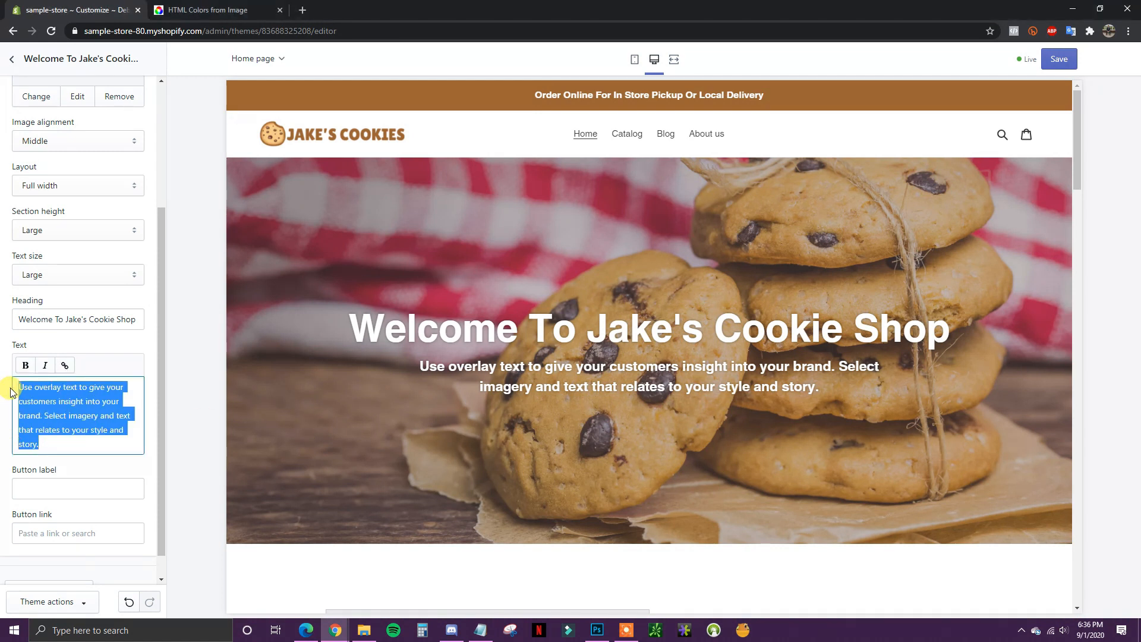
{"action": "type", "text": "Serving Freshly Baked Cookies To The City Of Boise Since 1993"}
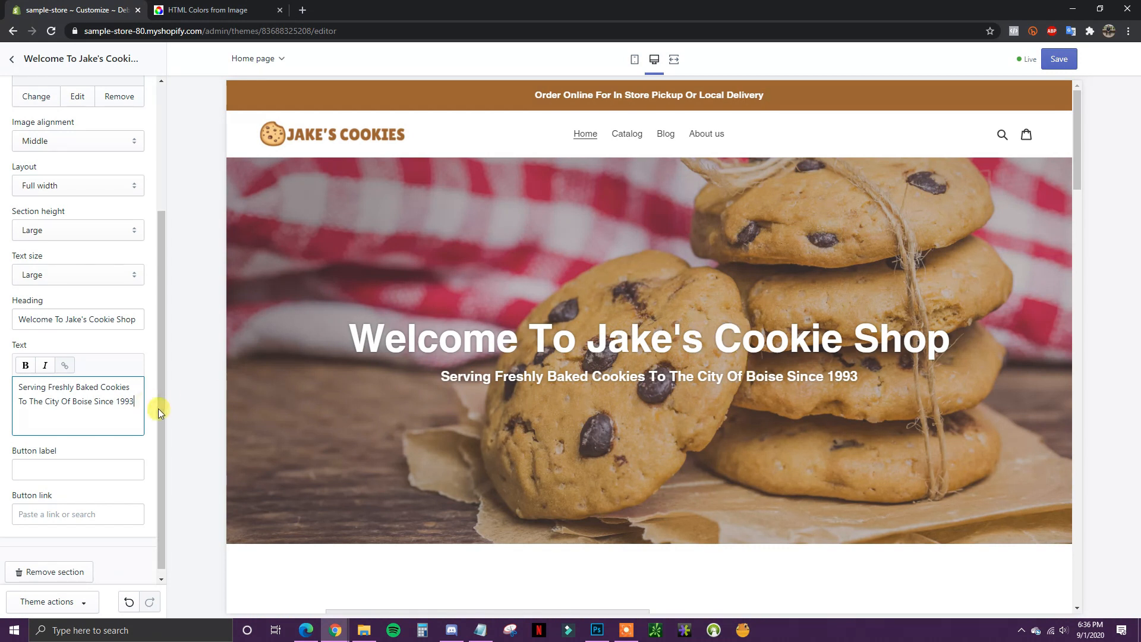
Add an "Order Now" button linked to All Products to the overlay section, and save the theme changes
{"action": "scroll", "coordinate": [153, 416], "scroll_direction": "down", "scroll_amount": 1}
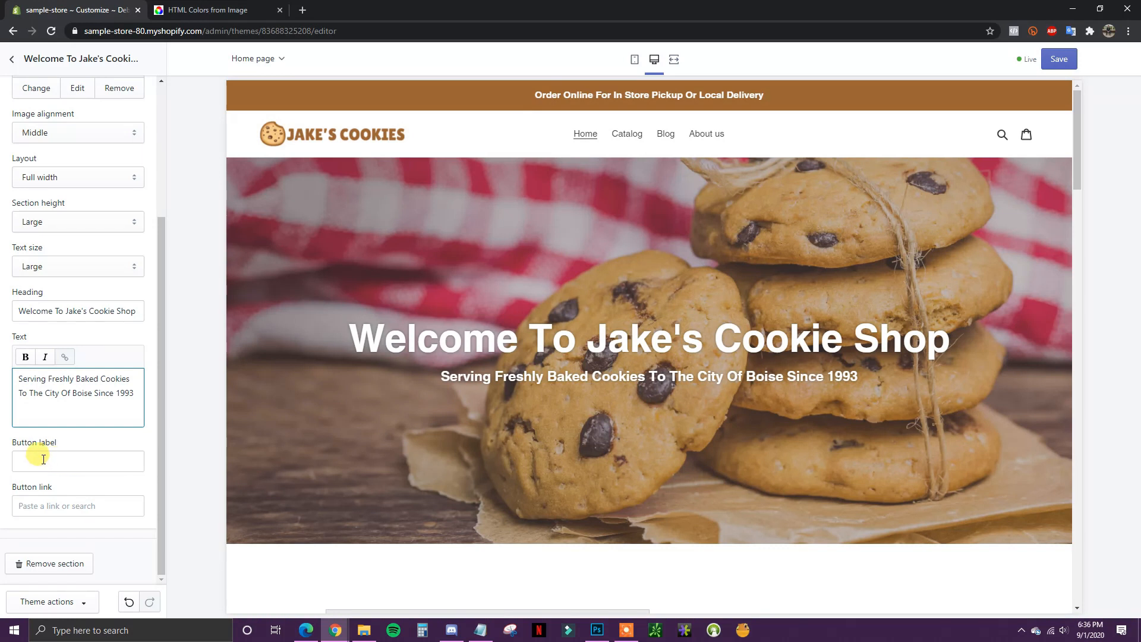
{"action": "left_click", "coordinate": [107, 455]}
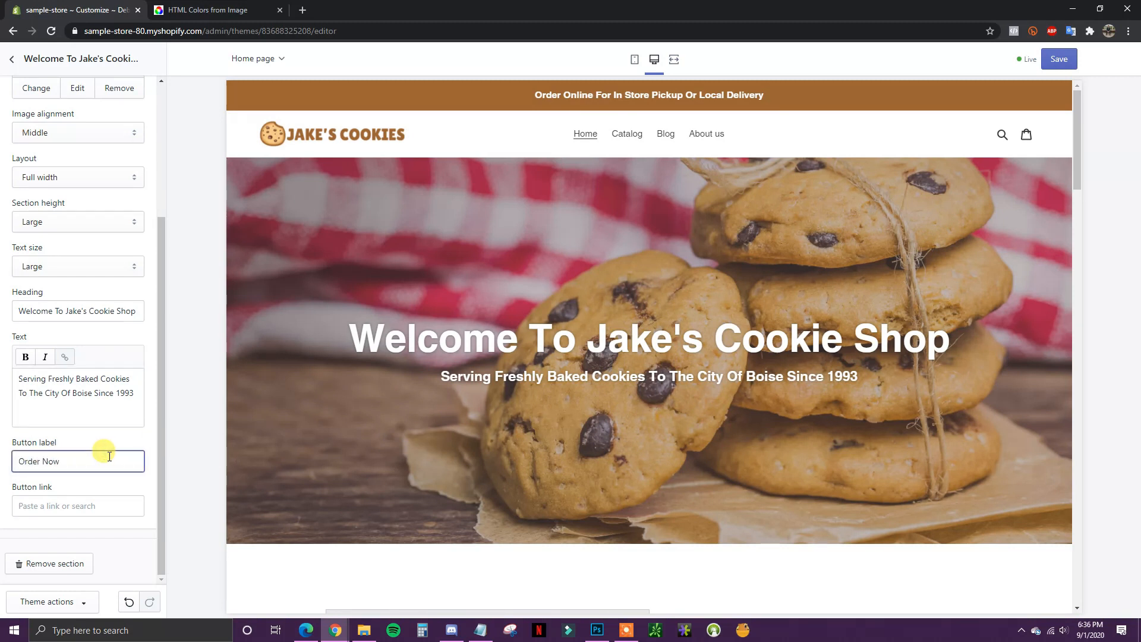
{"action": "left_click", "coordinate": [60, 506]}
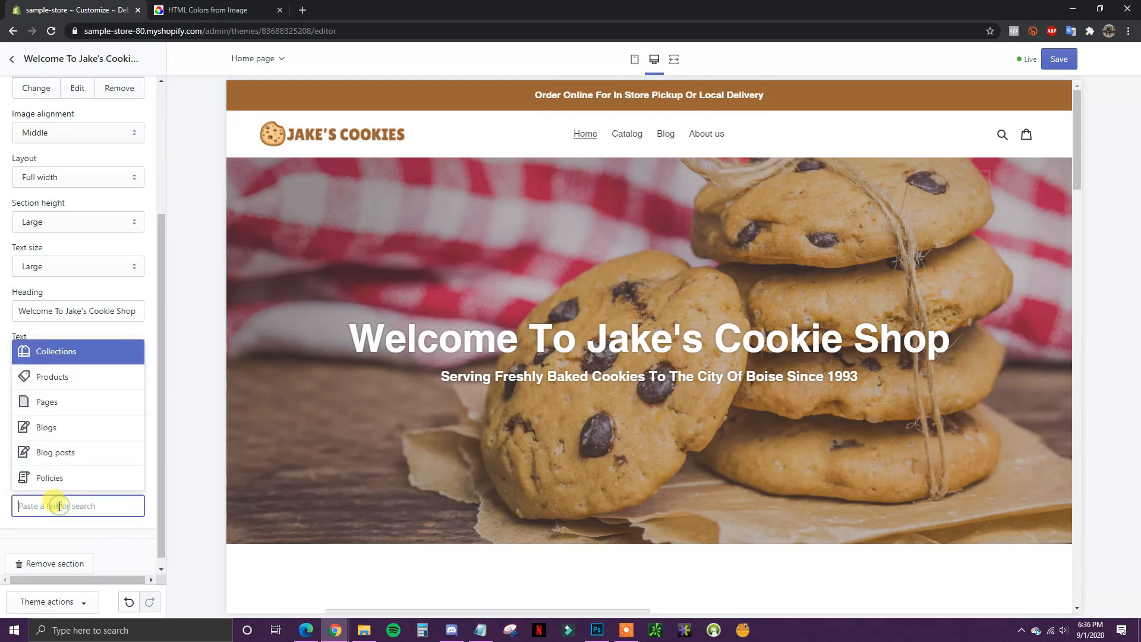
{"action": "left_click", "coordinate": [79, 388]}
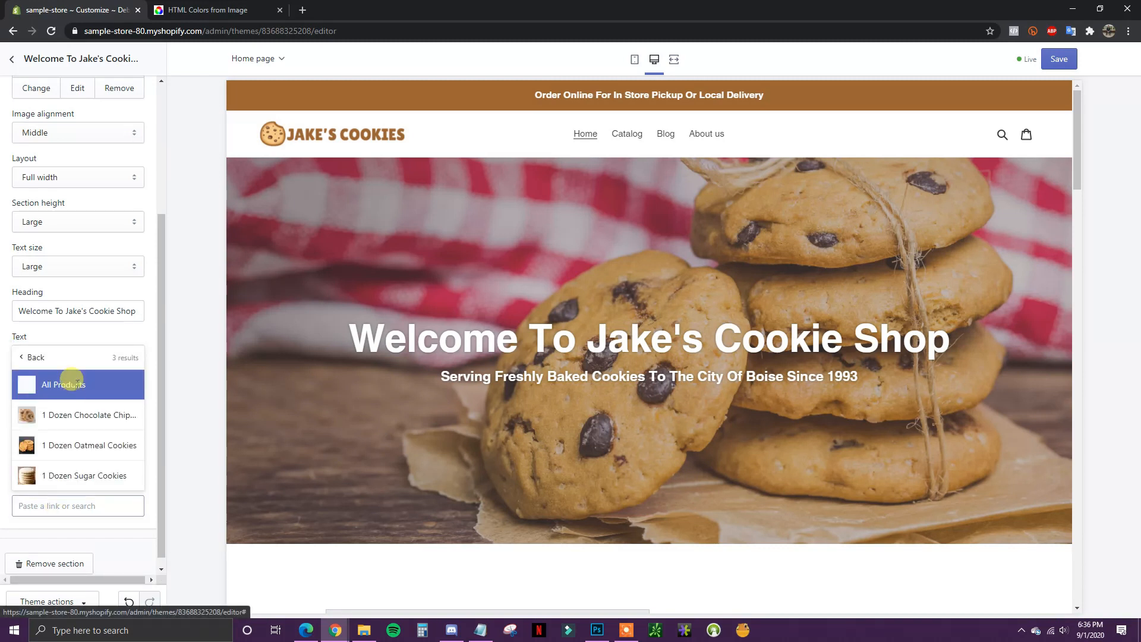
{"action": "left_click", "coordinate": [72, 383]}
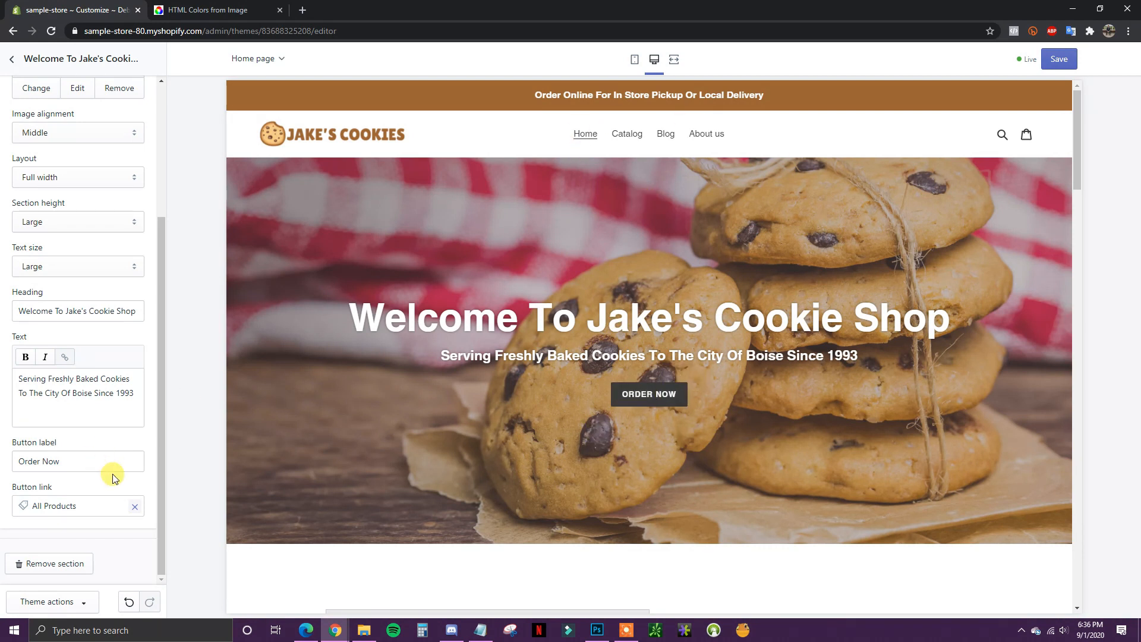
{"action": "scroll", "coordinate": [107, 461], "scroll_direction": "up", "scroll_amount": 3}
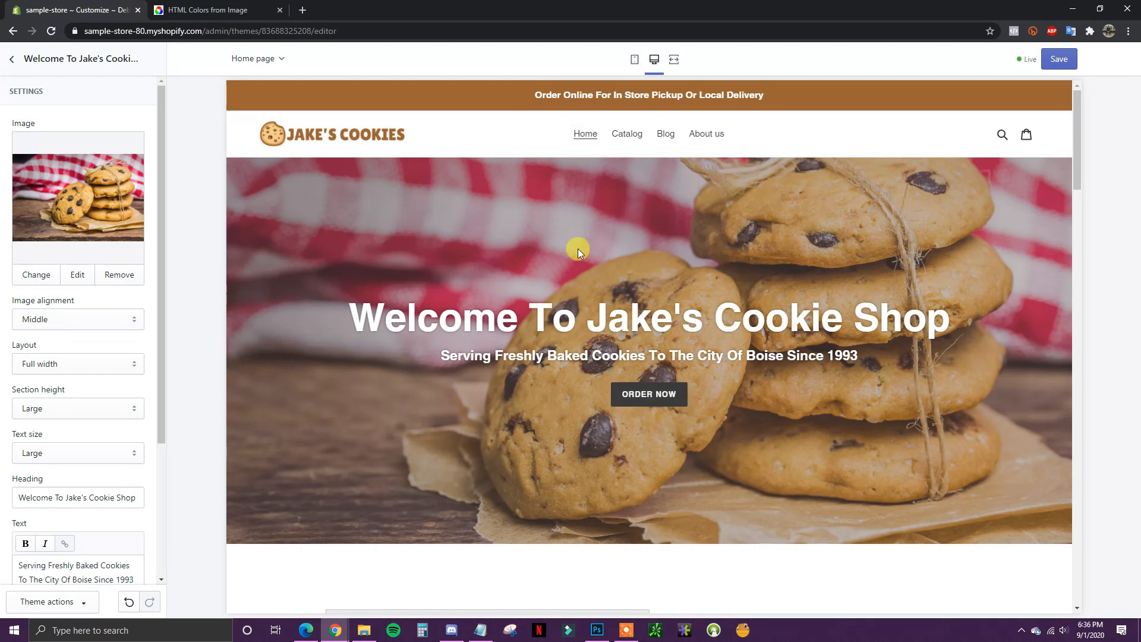
{"action": "left_click", "coordinate": [1056, 59]}
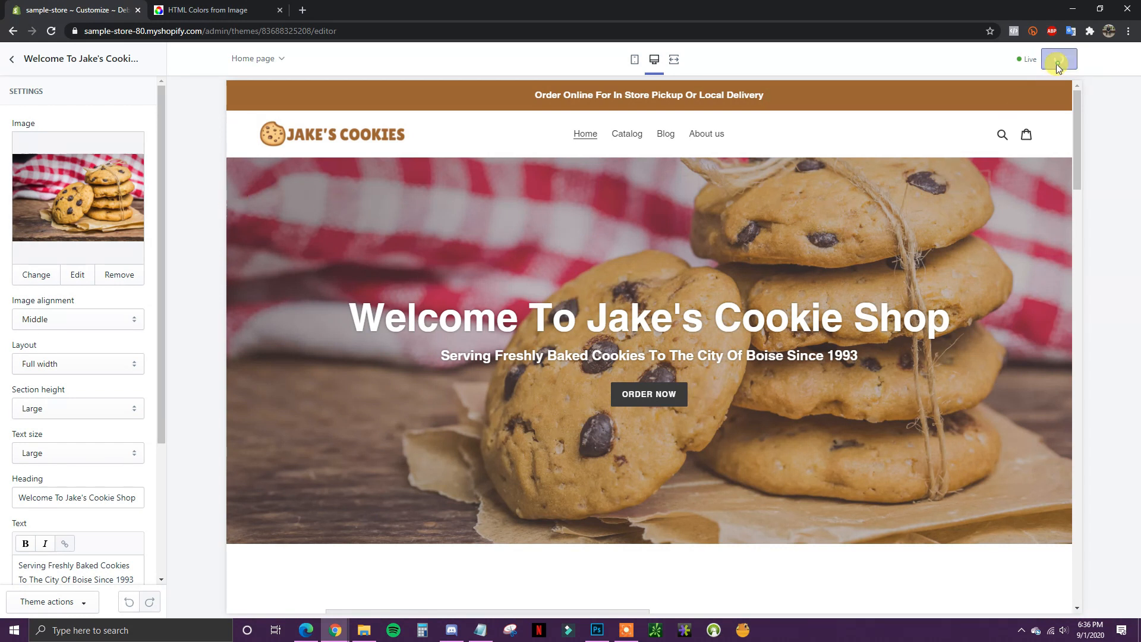
In the theme's color settings, change the headings and links color and the body text color to black (#000000)
{"action": "left_click", "coordinate": [13, 61]}
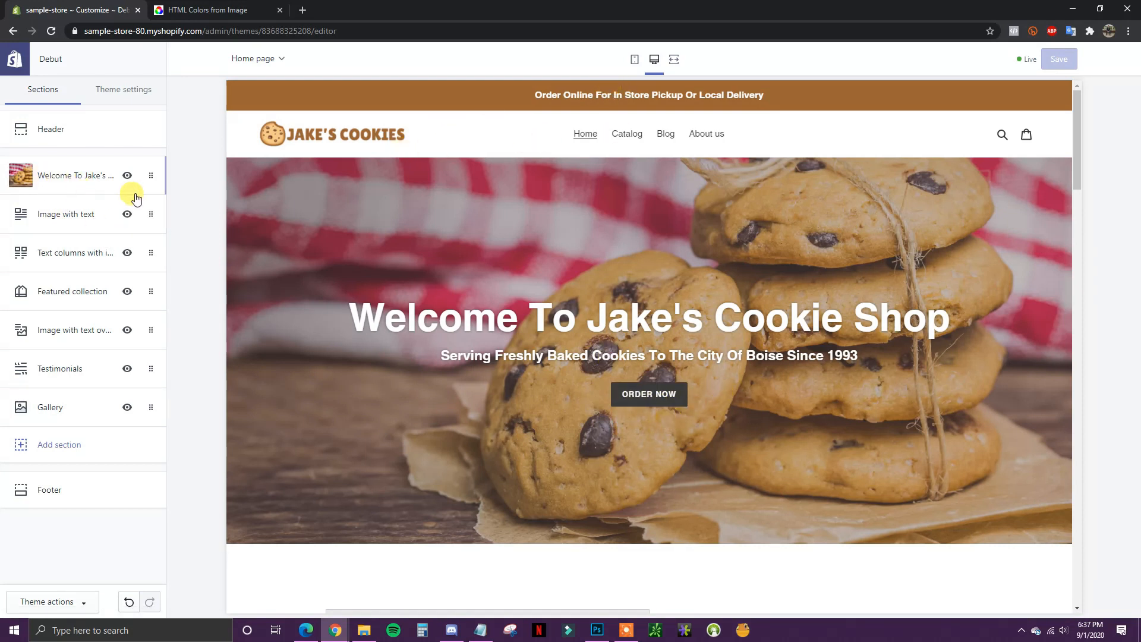
{"action": "left_click", "coordinate": [125, 95]}
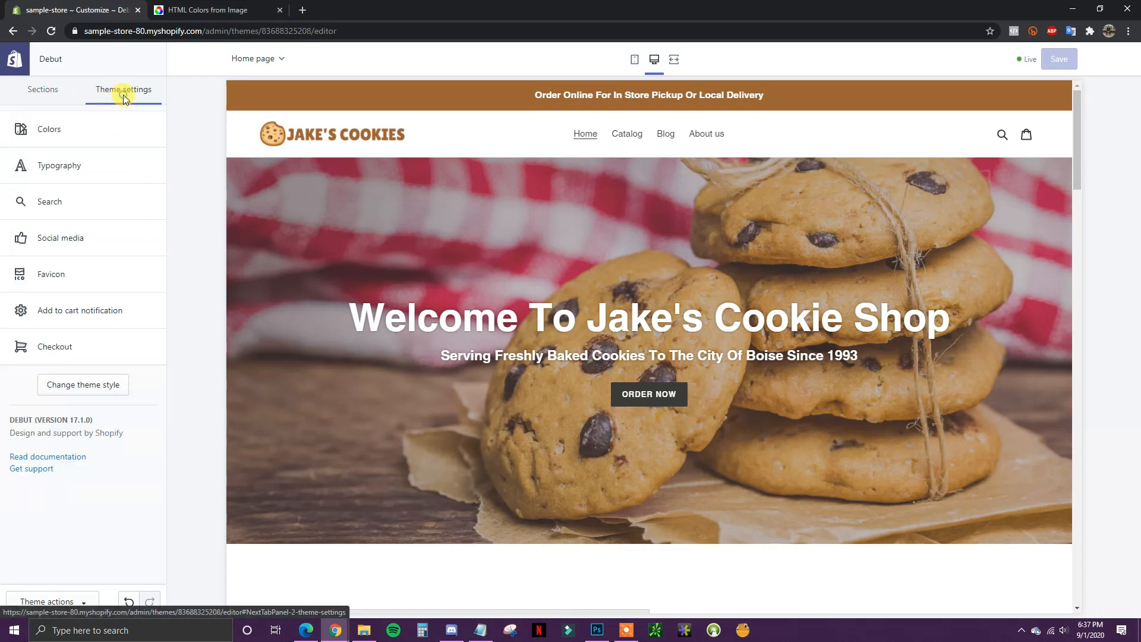
{"action": "left_click", "coordinate": [64, 132]}
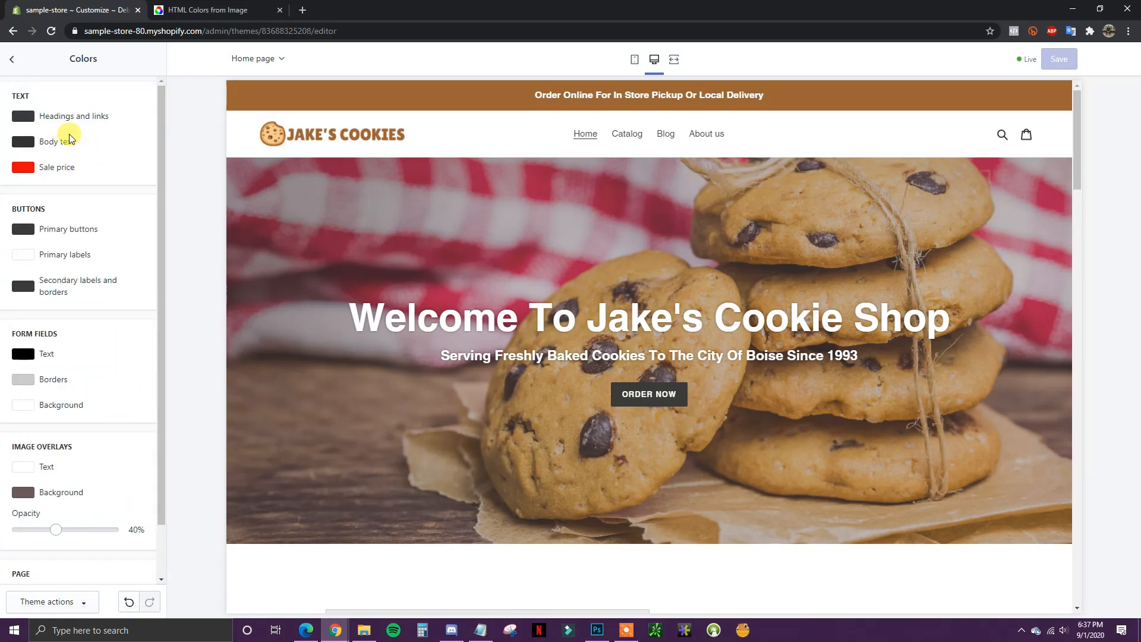
{"action": "left_click", "coordinate": [24, 122]}
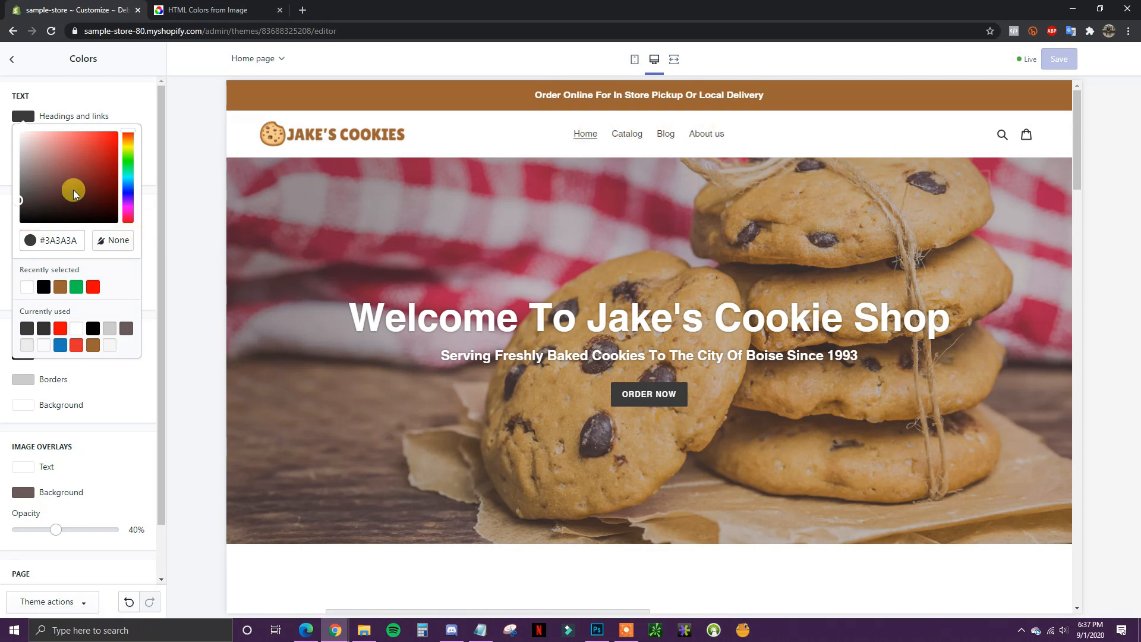
{"action": "left_click_drag", "start_coordinate": [73, 190], "coordinate": [147, 235]}
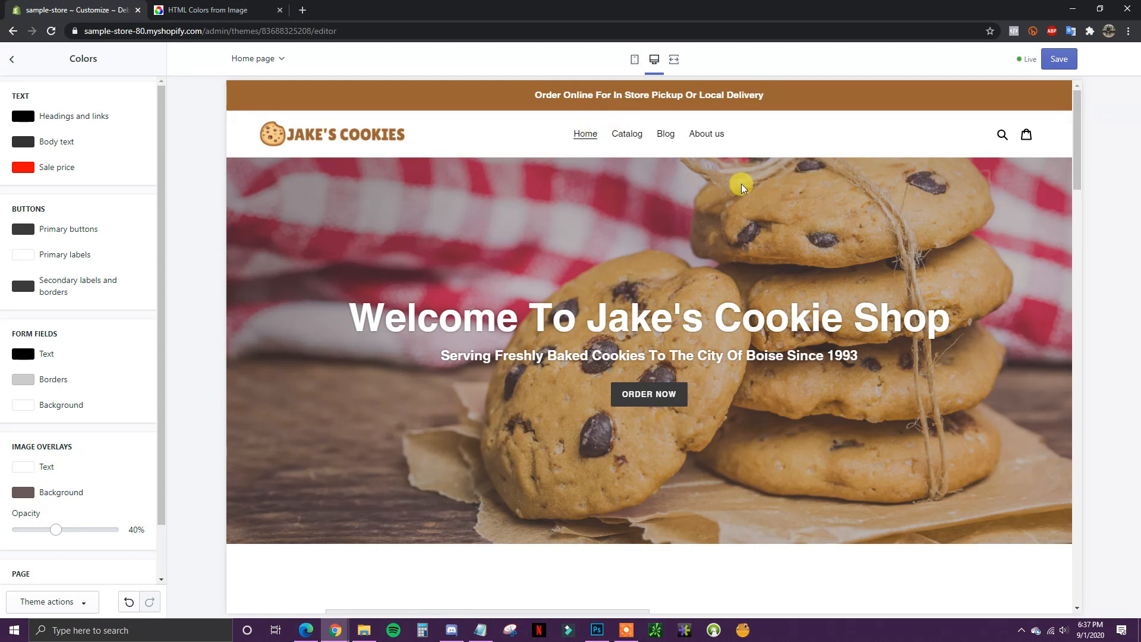
{"action": "scroll", "coordinate": [741, 184], "scroll_direction": "down", "scroll_amount": 4}
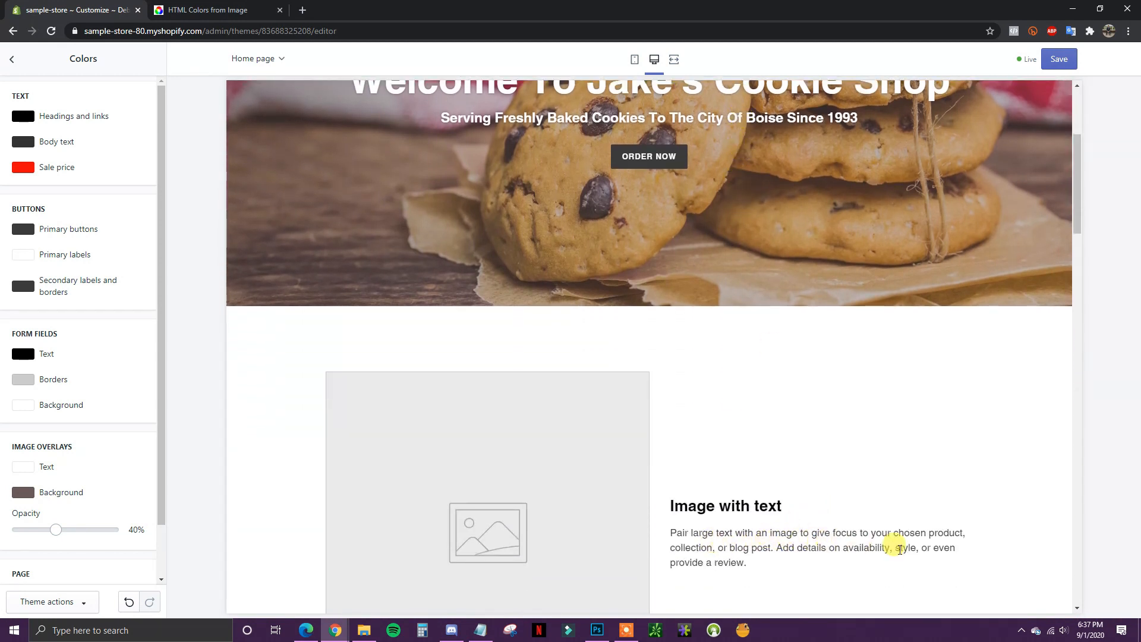
{"action": "left_click", "coordinate": [22, 142]}
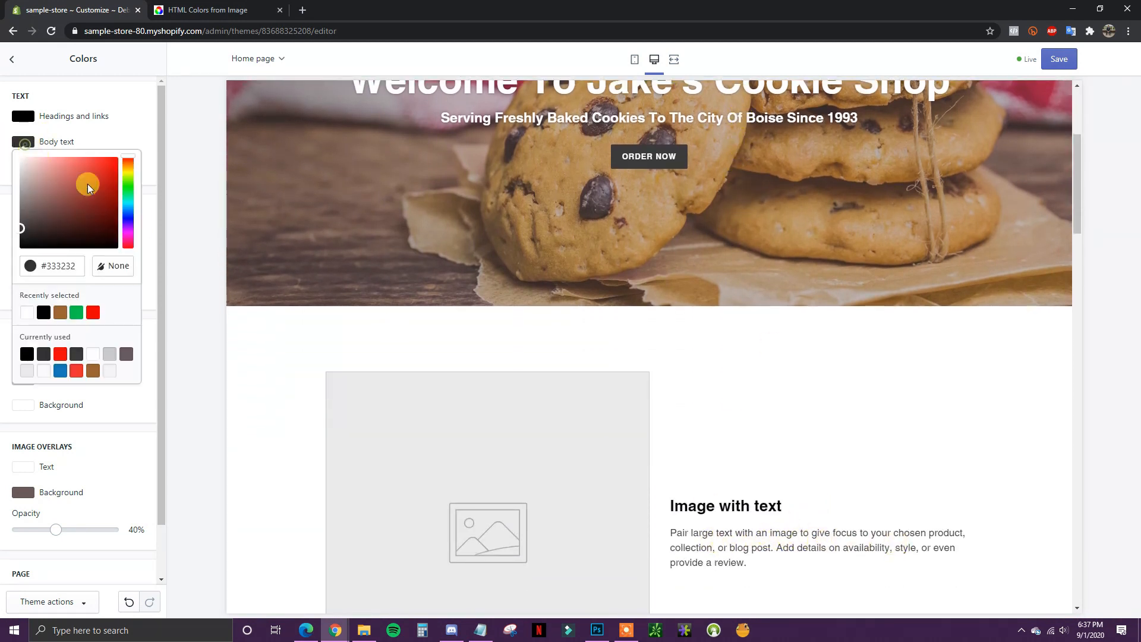
{"action": "left_click_drag", "start_coordinate": [107, 232], "coordinate": [127, 266]}
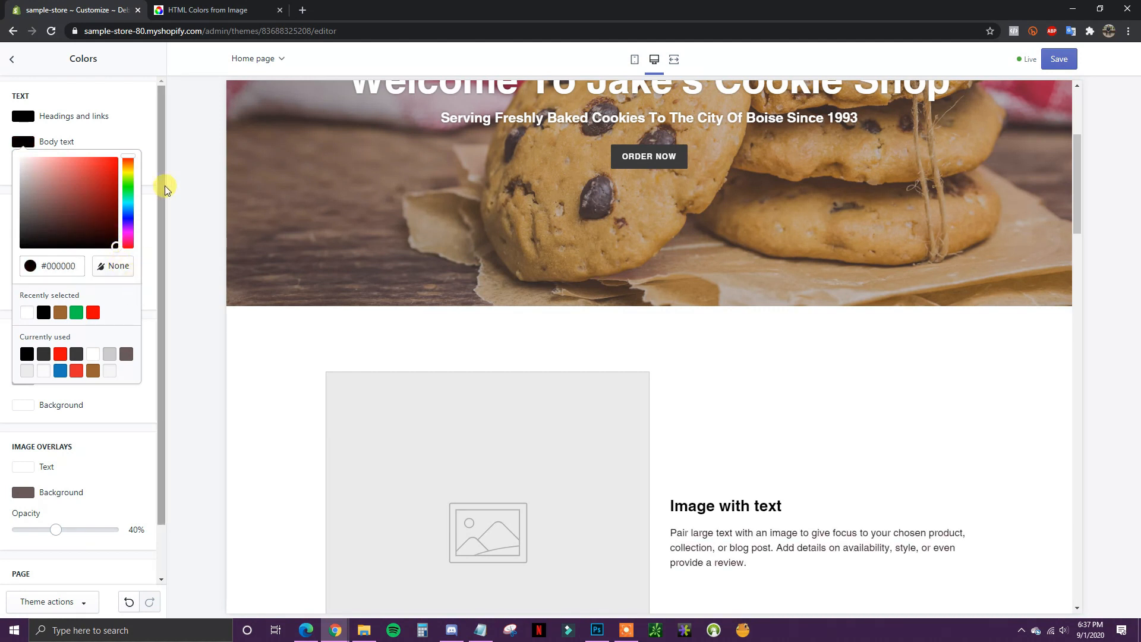
{"action": "left_click", "coordinate": [151, 172]}
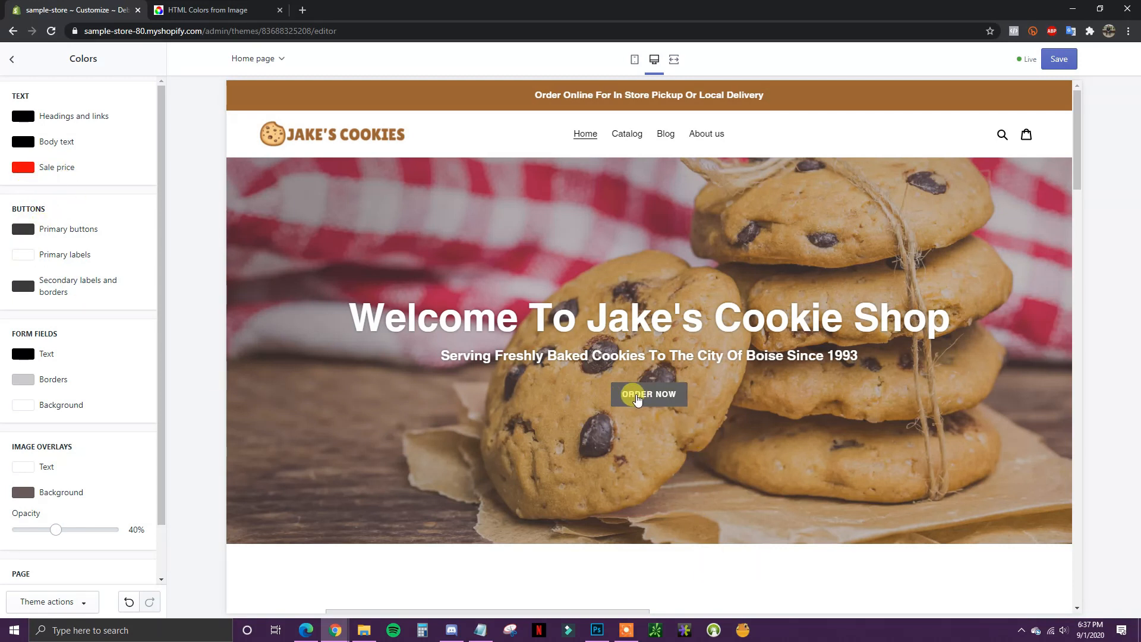
Set the primary buttons color to the recently selected brown, #9A6430
{"action": "left_click", "coordinate": [25, 233]}
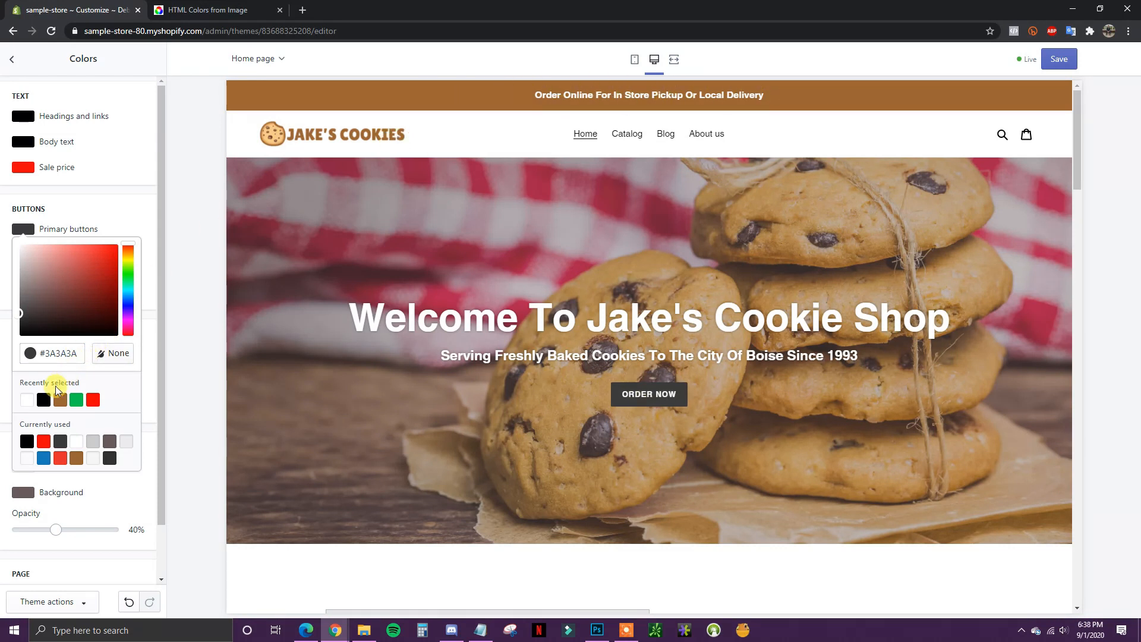
{"action": "left_click", "coordinate": [60, 401]}
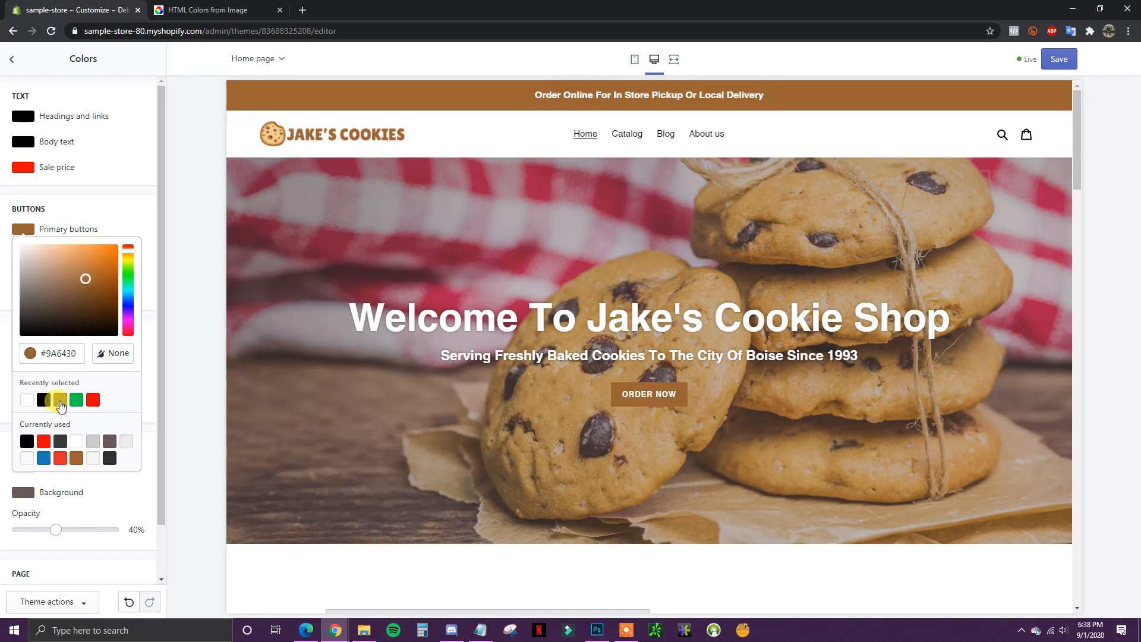
{"action": "left_click", "coordinate": [152, 301]}
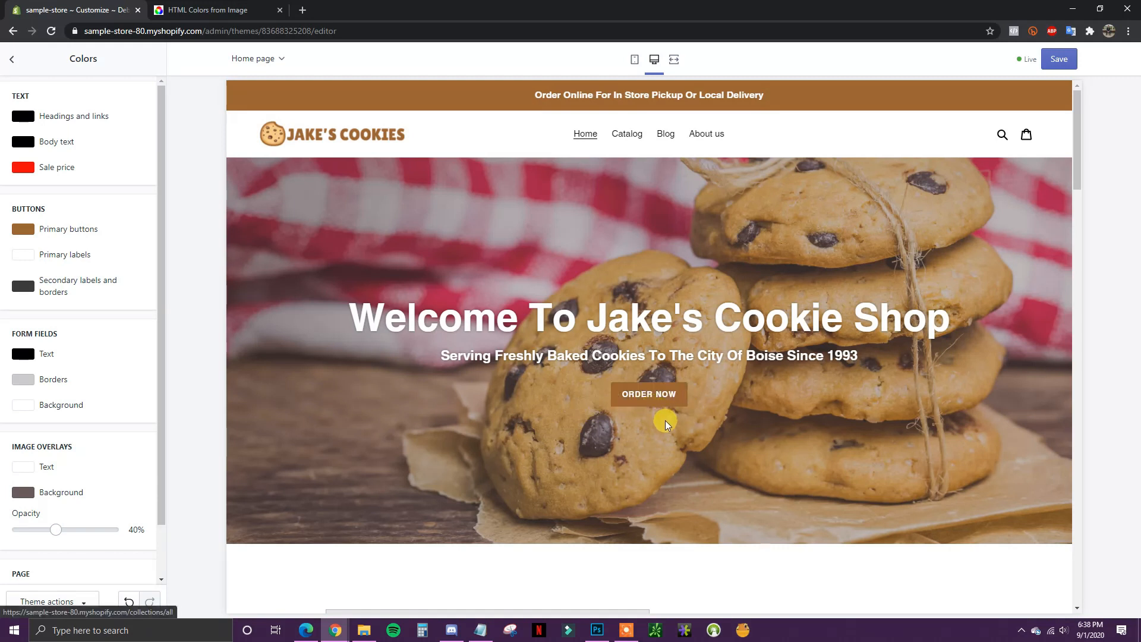
Examine the color scheme across the home page preview, from the announcement bar and banner button to the gallery and newsletter
{"action": "scroll", "coordinate": [665, 423], "scroll_direction": "down", "scroll_amount": 2}
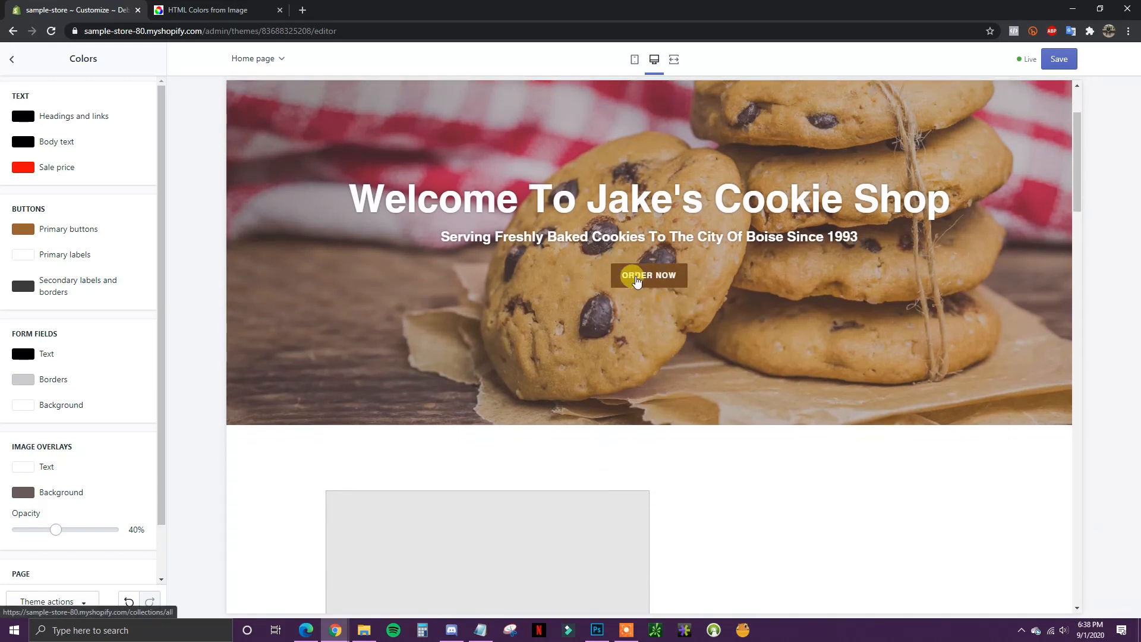
{"action": "scroll", "coordinate": [786, 369], "scroll_direction": "down", "scroll_amount": 3}
{"action": "scroll", "coordinate": [1053, 173], "scroll_direction": "up", "scroll_amount": 4}
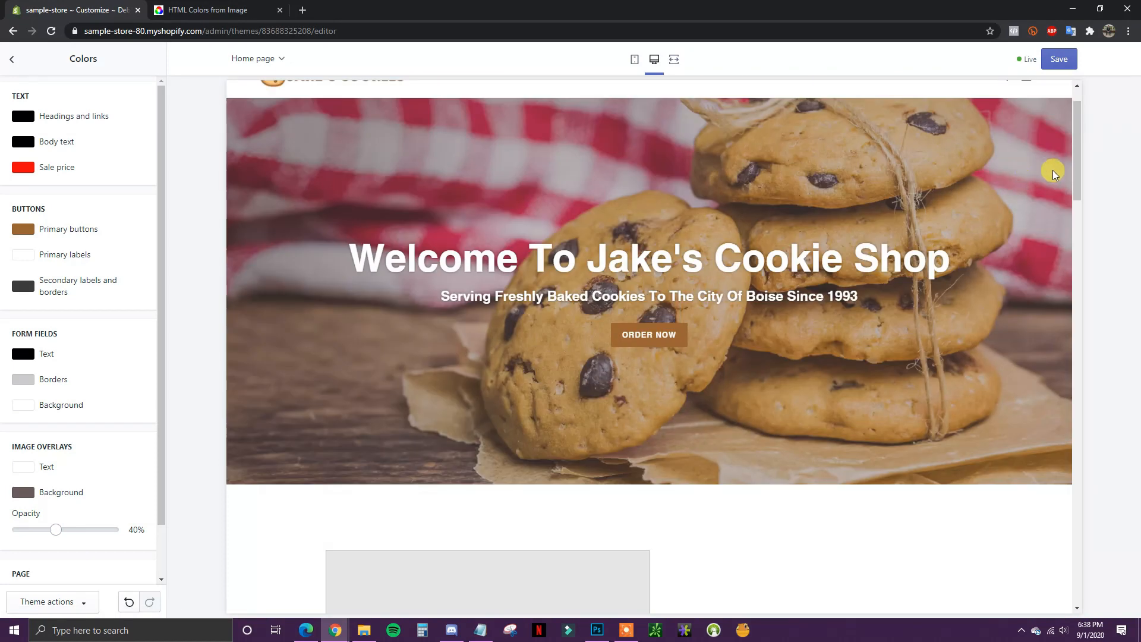
{"action": "scroll", "coordinate": [1072, 188], "scroll_direction": "up", "scroll_amount": 1}
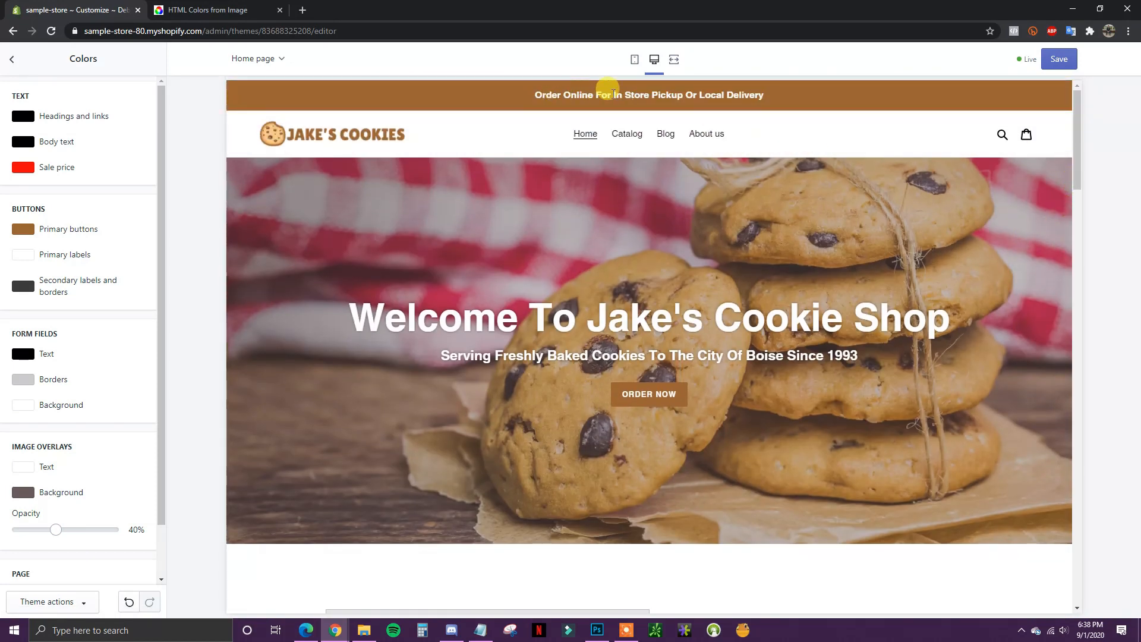
{"action": "scroll", "coordinate": [127, 360], "scroll_direction": "down", "scroll_amount": 1}
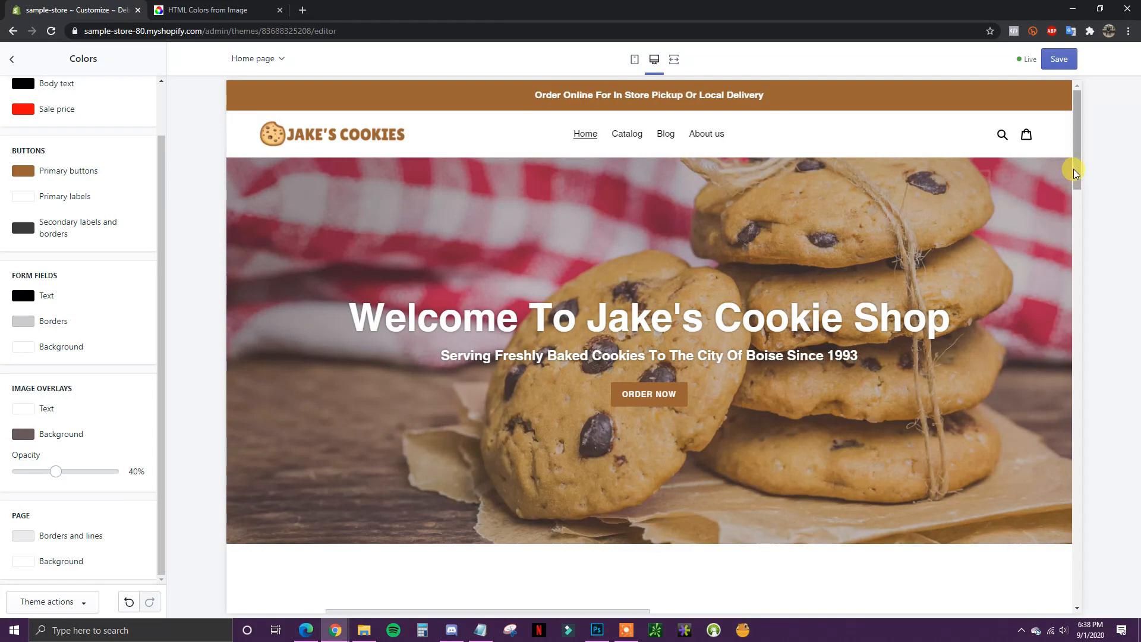
{"action": "left_click_drag", "start_coordinate": [1073, 169], "coordinate": [1018, 441]}
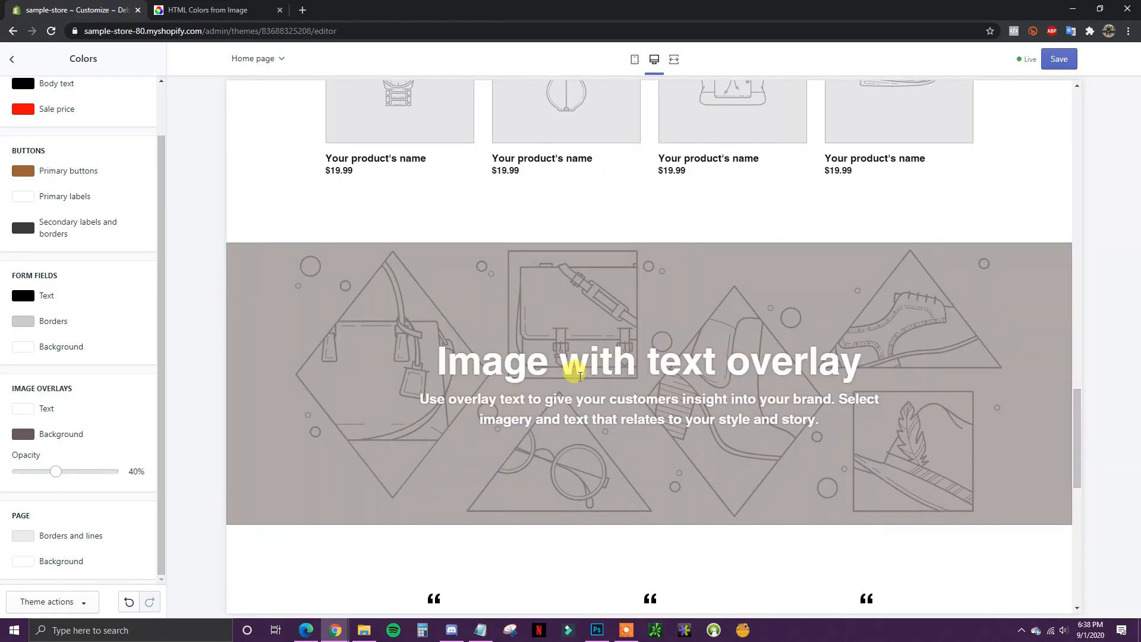
{"action": "scroll", "coordinate": [580, 375], "scroll_direction": "down", "scroll_amount": 8}
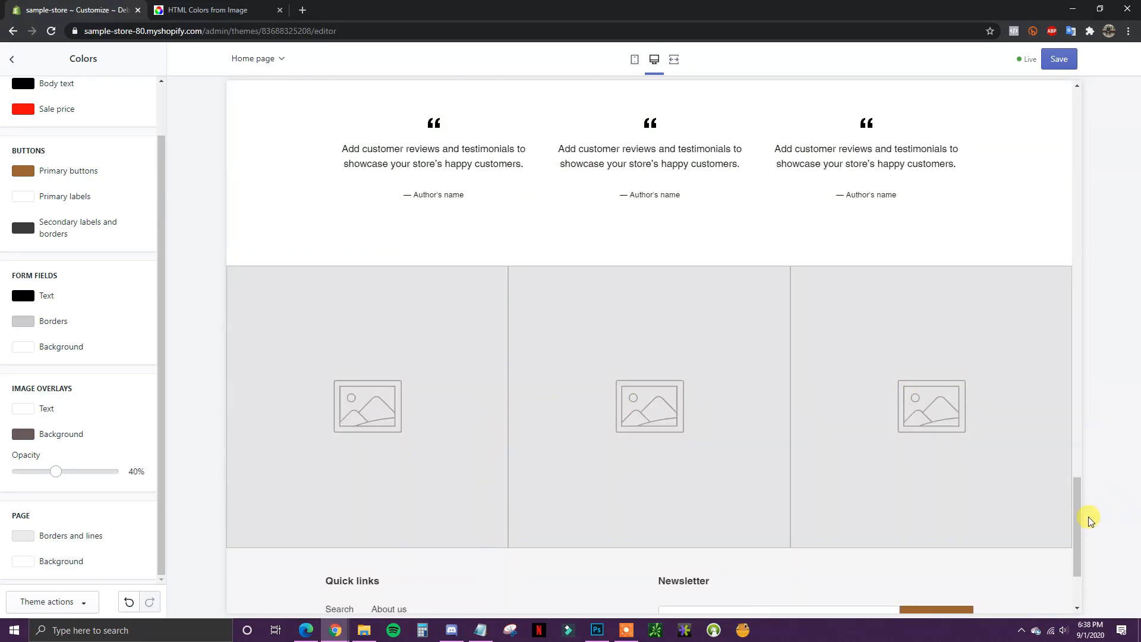
Try 98% opacity for the image overlays on the home page banner, and set it back to 40%
{"action": "left_click_drag", "start_coordinate": [1077, 518], "coordinate": [872, 165]}
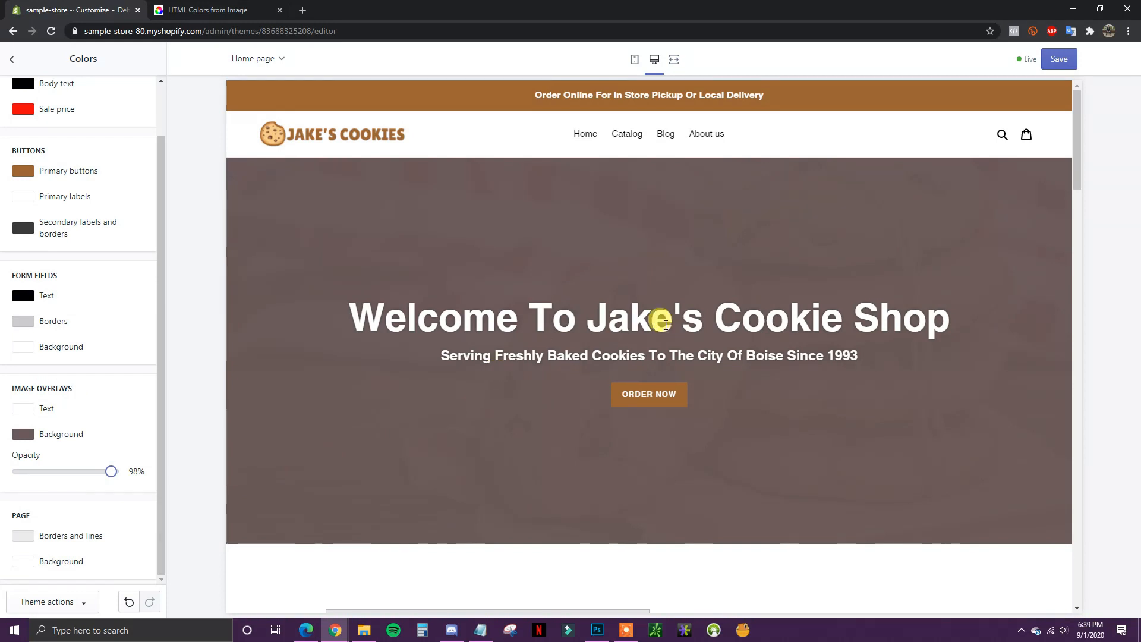
{"action": "left_click_drag", "start_coordinate": [354, 309], "coordinate": [448, 366]}
{"action": "left_click", "coordinate": [448, 365]}
{"action": "left_click_drag", "start_coordinate": [101, 471], "coordinate": [12, 471]}
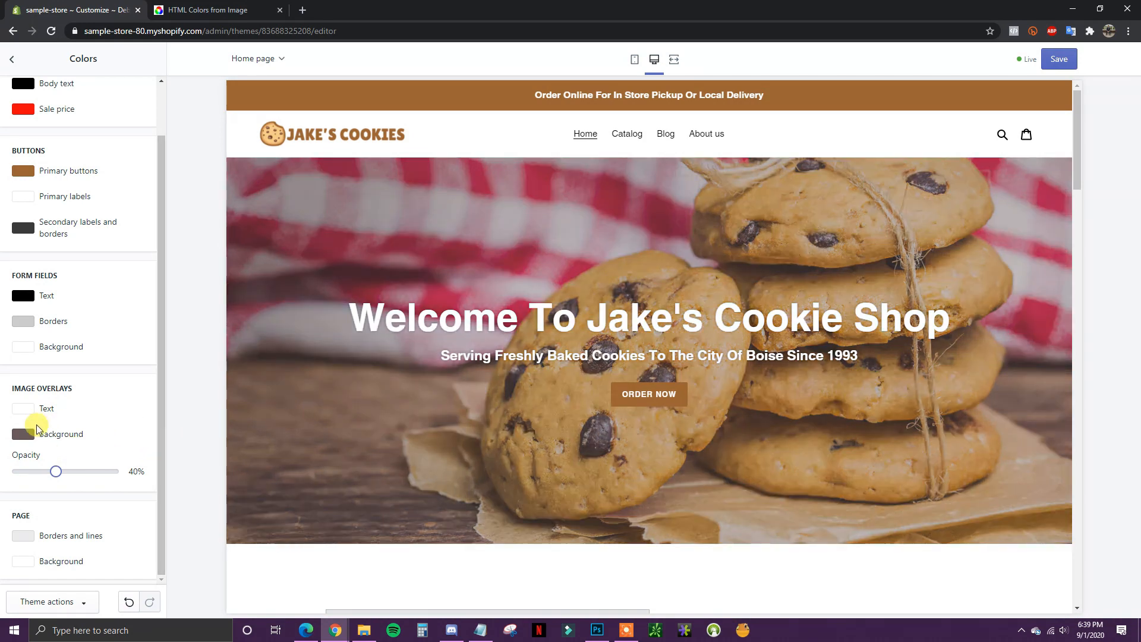
Set the image overlays' background color to black (#000000)
{"action": "left_click", "coordinate": [21, 437]}
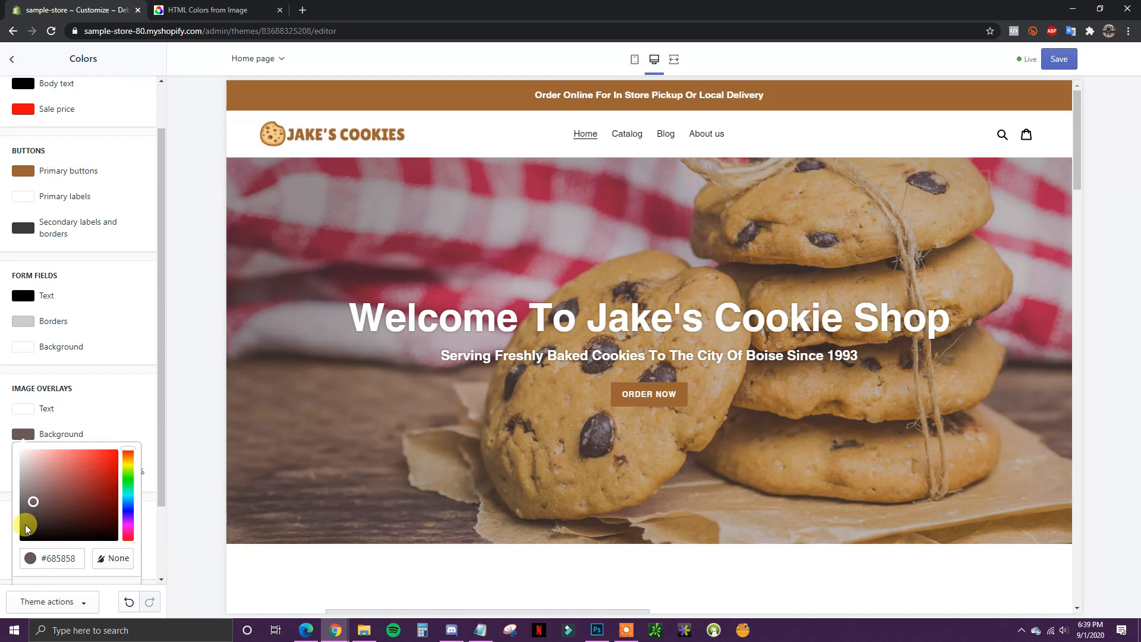
{"action": "left_click_drag", "start_coordinate": [47, 505], "coordinate": [196, 597]}
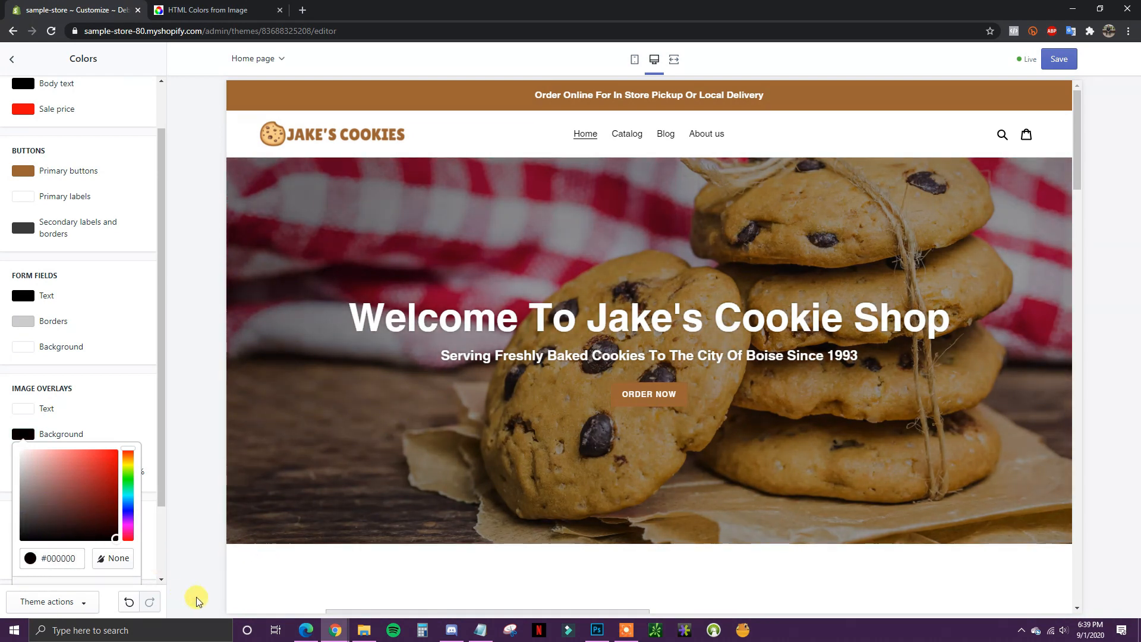
{"action": "left_click", "coordinate": [197, 597]}
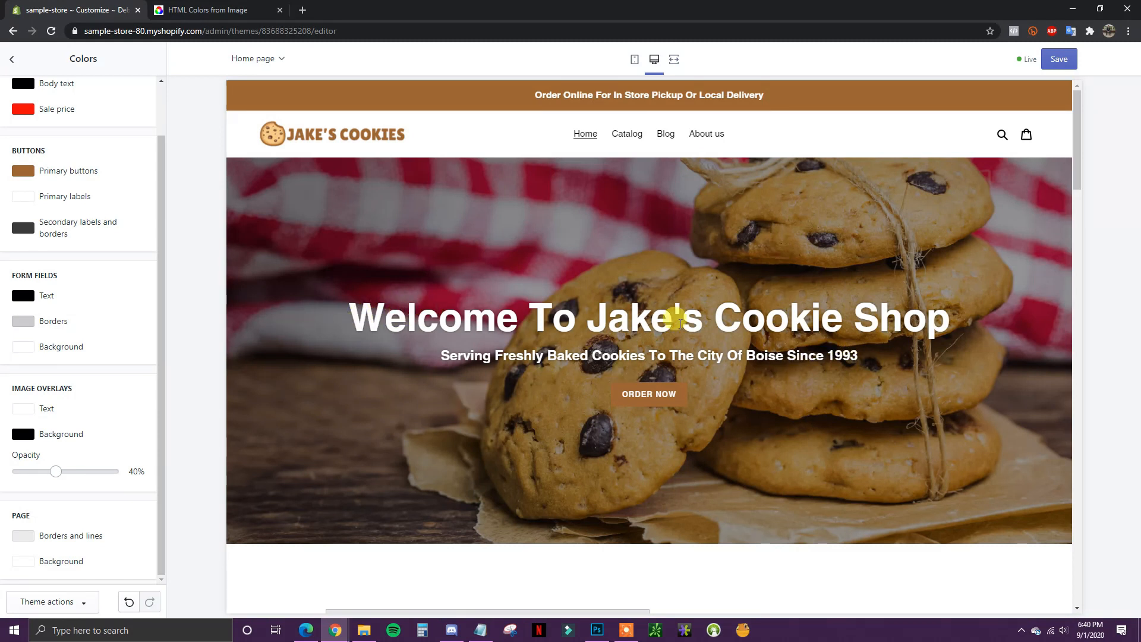
{"action": "scroll", "coordinate": [104, 423], "scroll_direction": "up", "scroll_amount": 1}
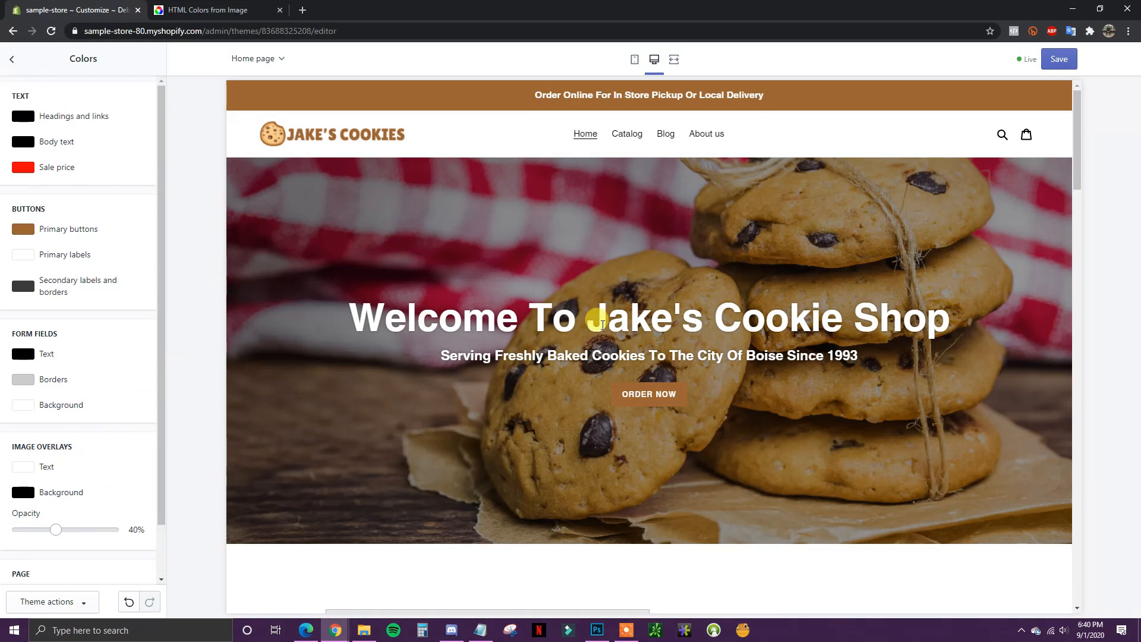
Open the theme's typography settings and examine which home page texts use the heading font and which use the body font
{"action": "left_click", "coordinate": [12, 62]}
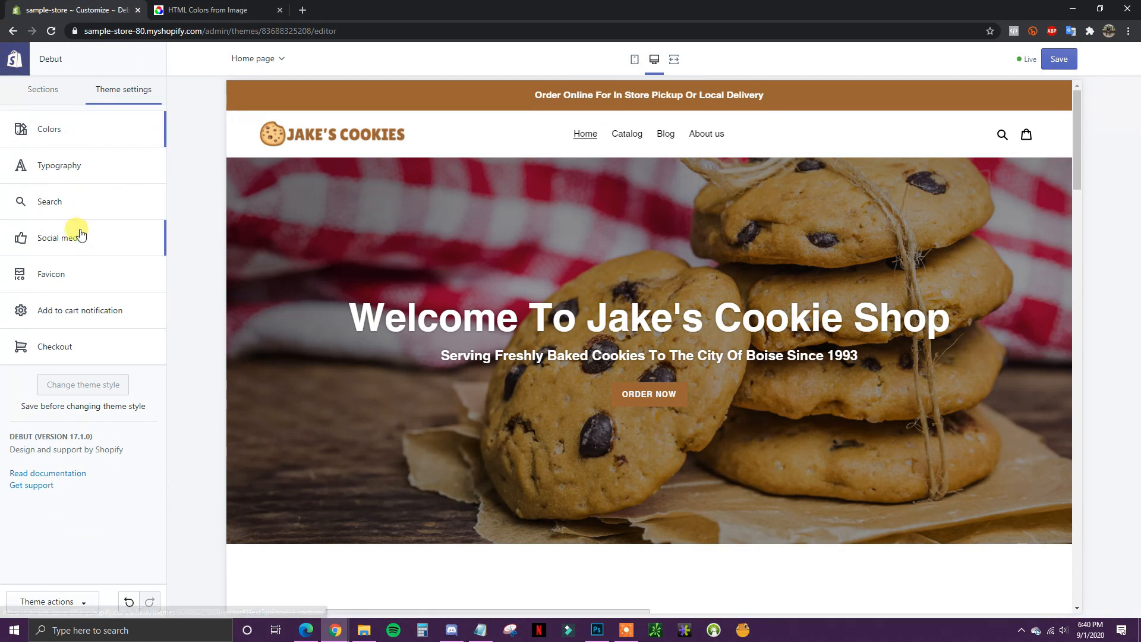
{"action": "left_click", "coordinate": [101, 172]}
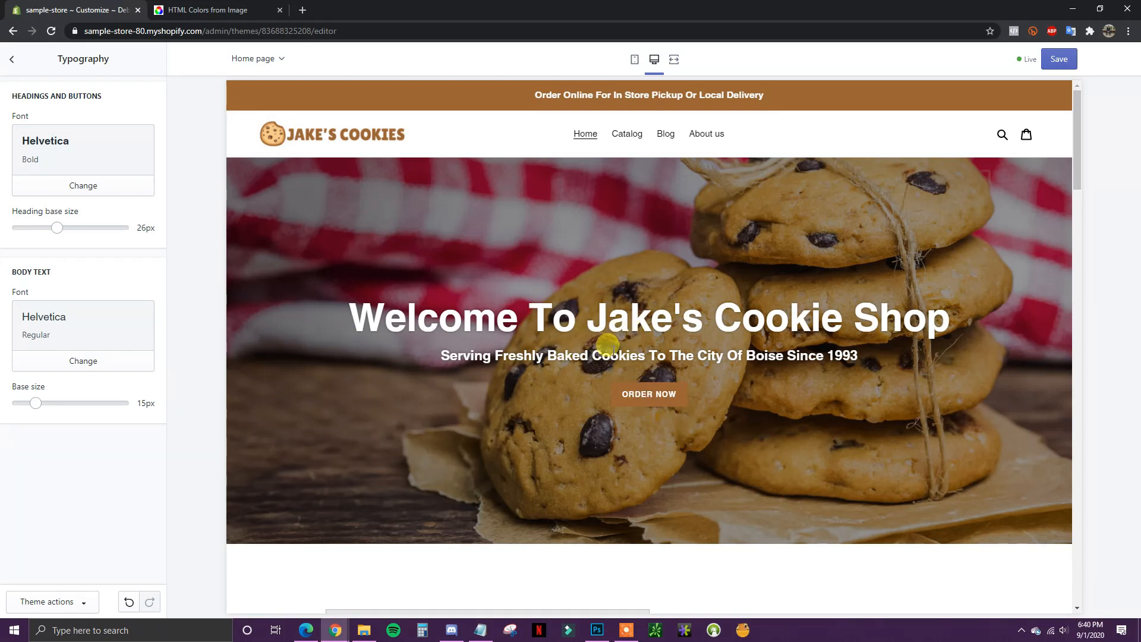
{"action": "scroll", "coordinate": [775, 344], "scroll_direction": "down", "scroll_amount": 6}
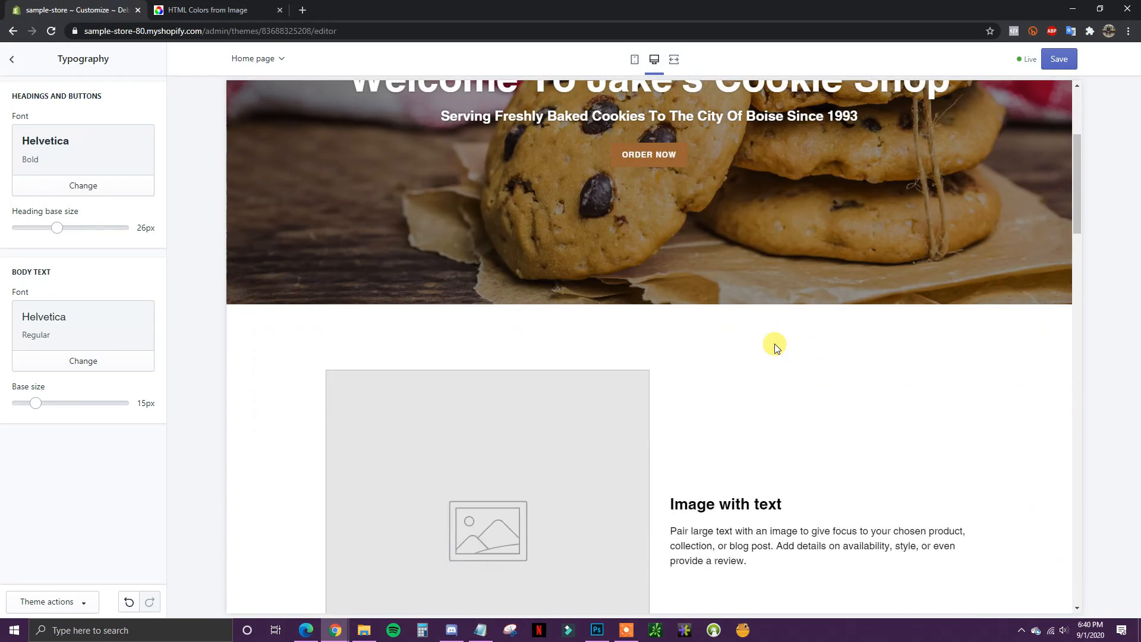
{"action": "scroll", "coordinate": [775, 343], "scroll_direction": "up", "scroll_amount": 7}
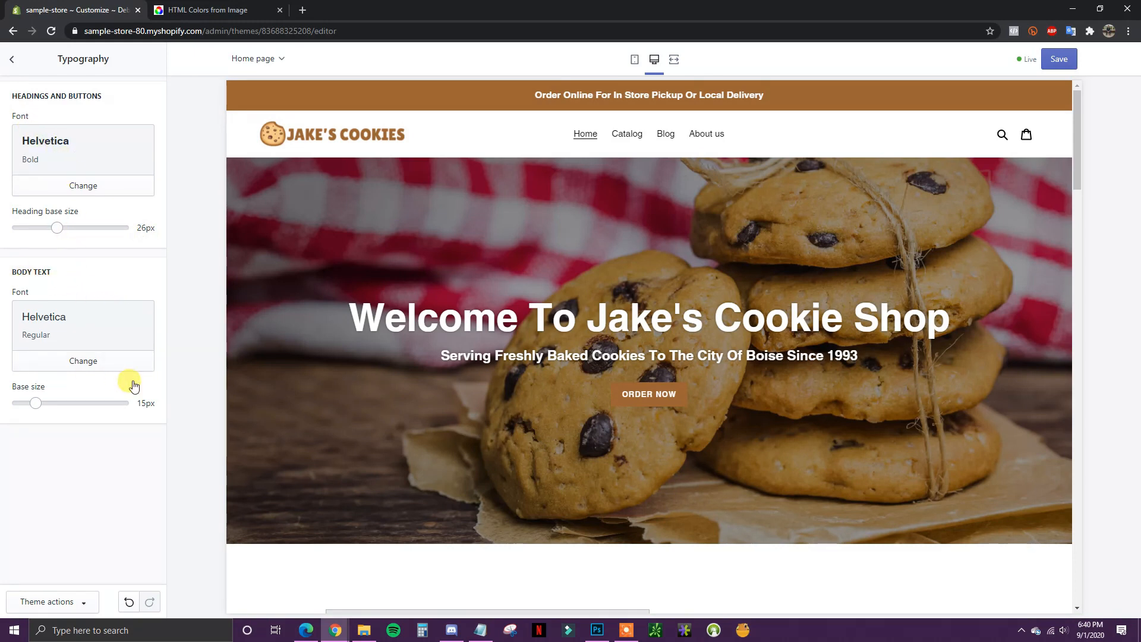
{"action": "scroll", "coordinate": [554, 437], "scroll_direction": "down", "scroll_amount": 6}
{"action": "left_click_drag", "start_coordinate": [790, 438], "coordinate": [679, 414]}
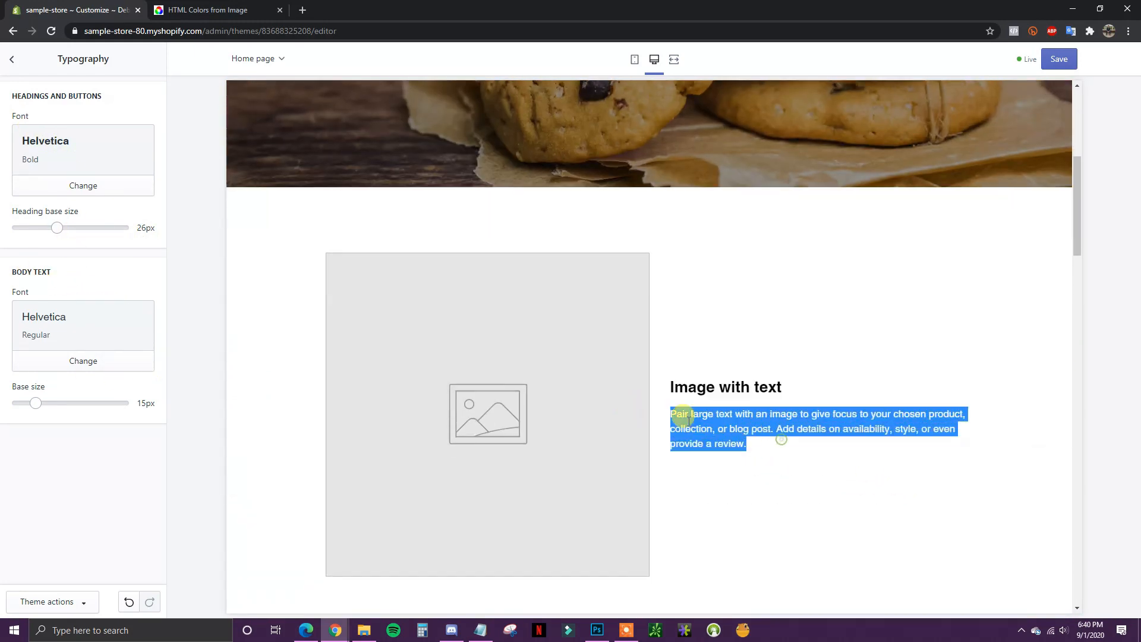
{"action": "left_click", "coordinate": [761, 444]}
{"action": "scroll", "coordinate": [752, 447], "scroll_direction": "up", "scroll_amount": 7}
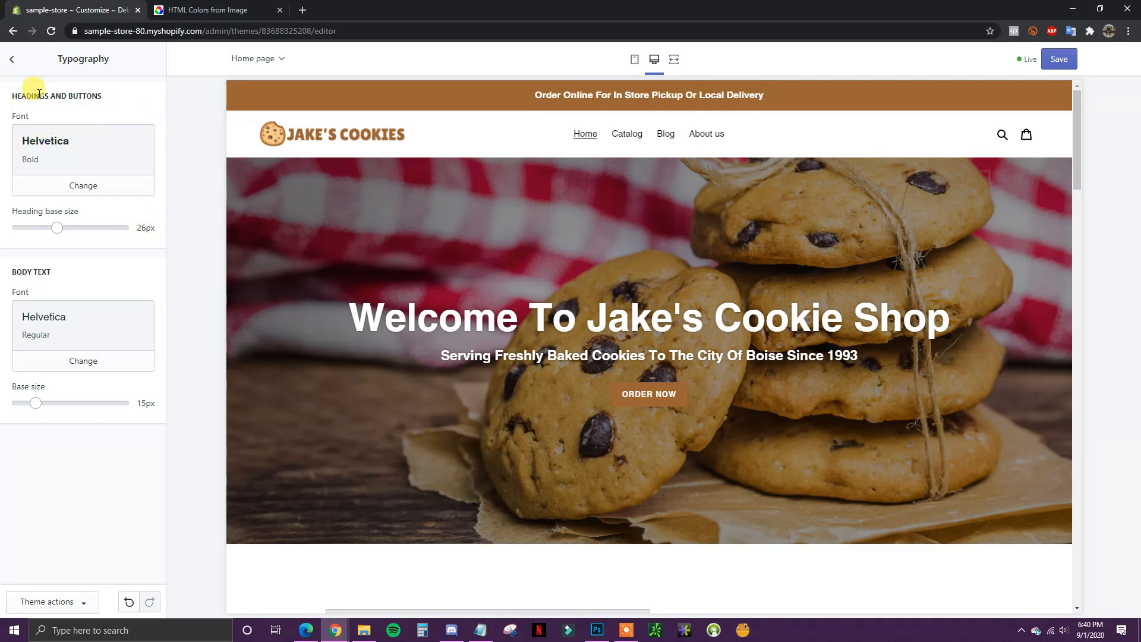
{"action": "left_click_drag", "start_coordinate": [22, 96], "coordinate": [133, 97]}
{"action": "left_click", "coordinate": [134, 97]}
{"action": "left_click_drag", "start_coordinate": [951, 318], "coordinate": [529, 318]}
{"action": "scroll", "coordinate": [833, 366], "scroll_direction": "down", "scroll_amount": 10}
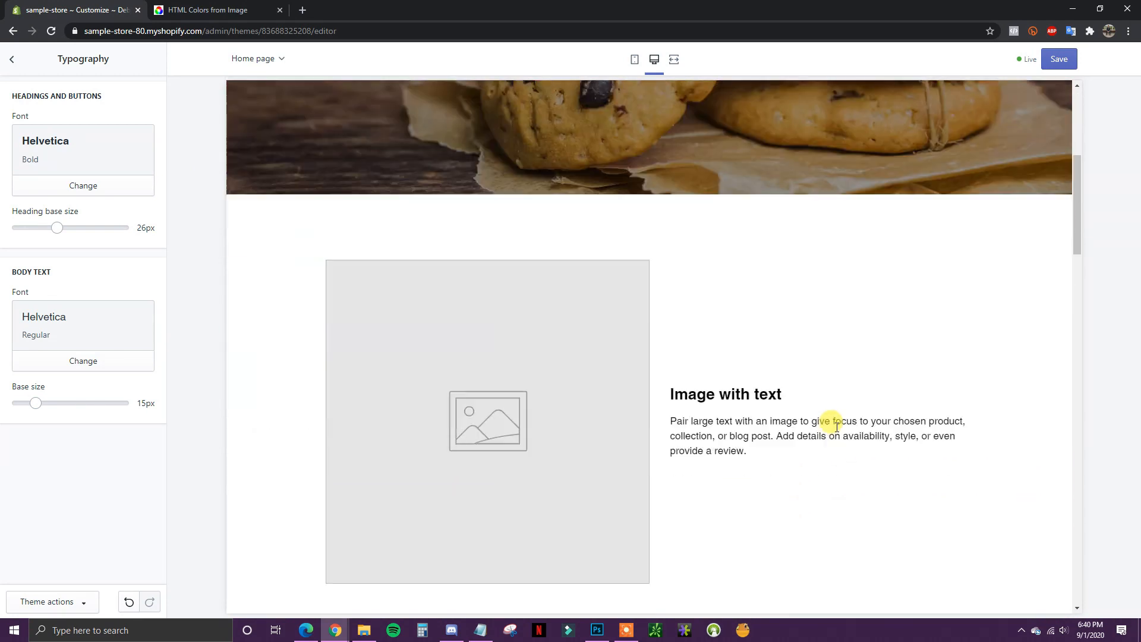
{"action": "left_click_drag", "start_coordinate": [795, 146], "coordinate": [675, 153]}
{"action": "scroll", "coordinate": [792, 295], "scroll_direction": "up", "scroll_amount": 10}
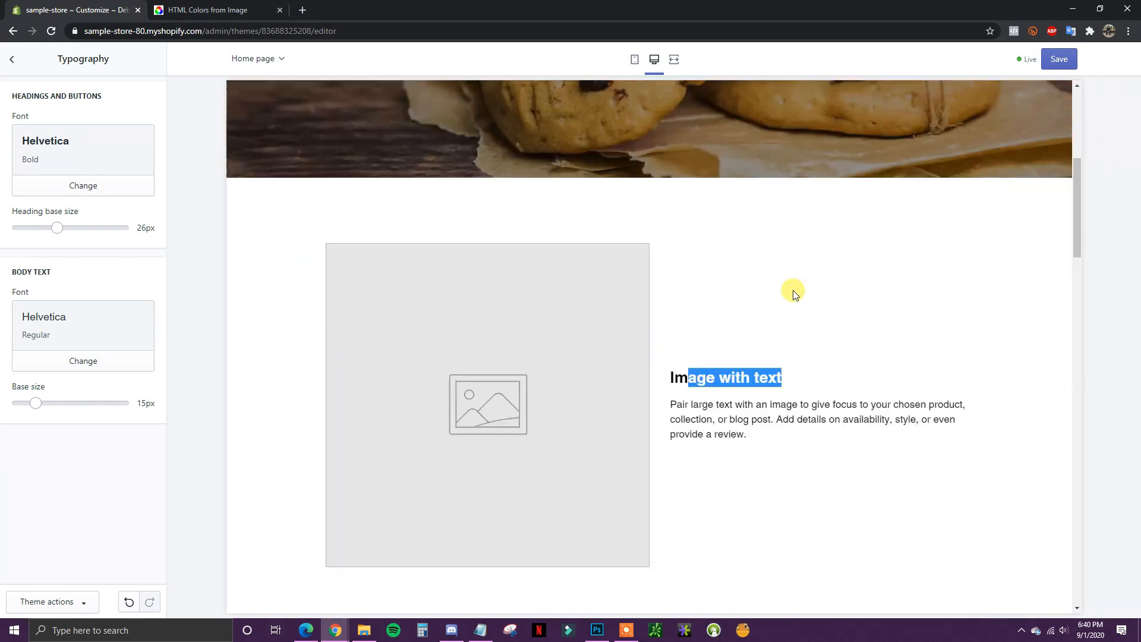
{"action": "scroll", "coordinate": [726, 372], "scroll_direction": "down", "scroll_amount": 6}
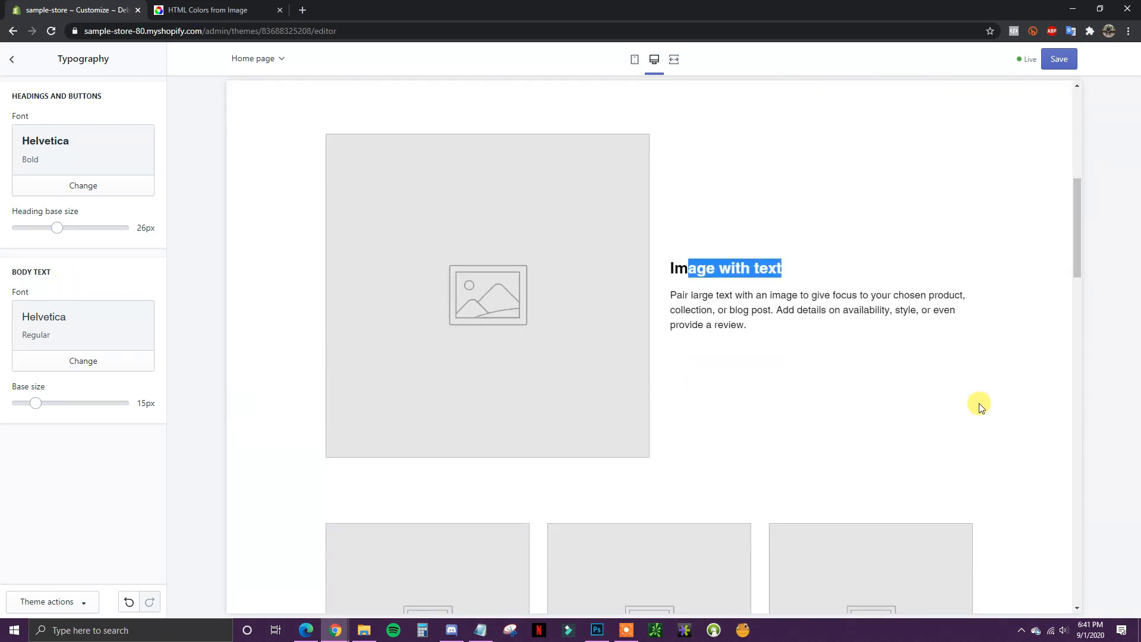
{"action": "left_click_drag", "start_coordinate": [680, 290], "coordinate": [779, 326]}
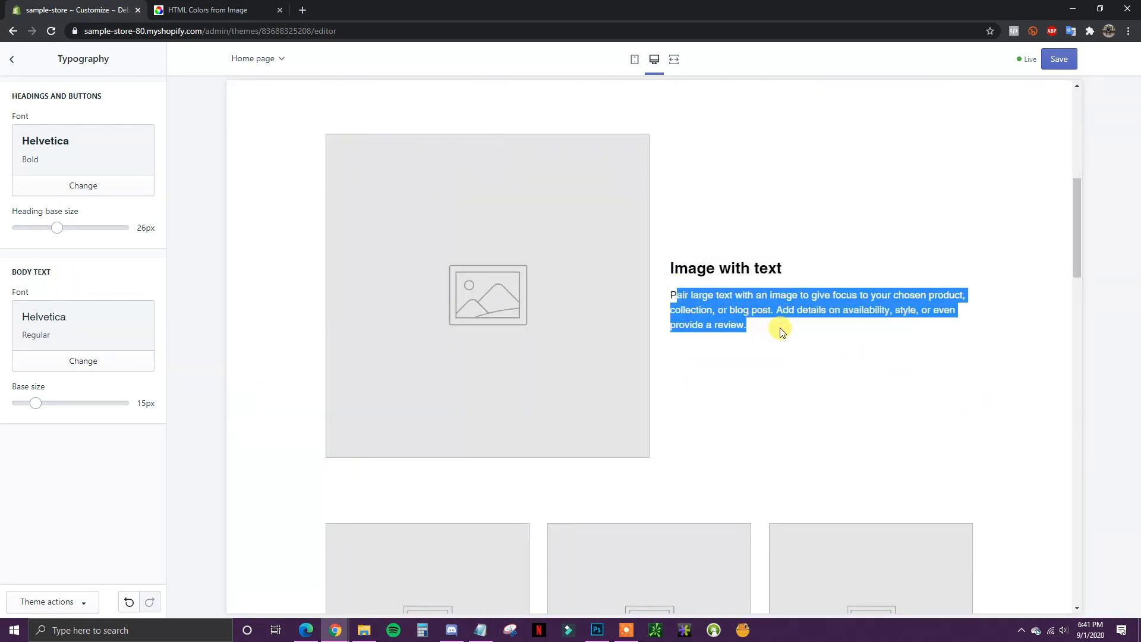
{"action": "scroll", "coordinate": [800, 382], "scroll_direction": "up", "scroll_amount": 10}
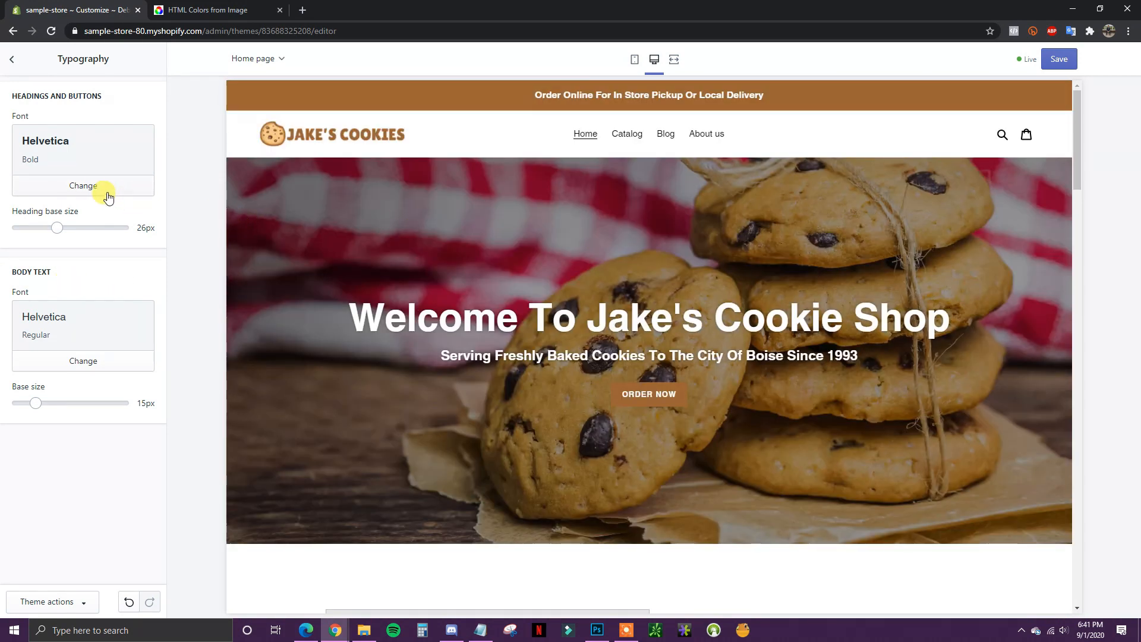
Set the headings and buttons font to Alfie Regular
{"action": "left_click", "coordinate": [89, 193]}
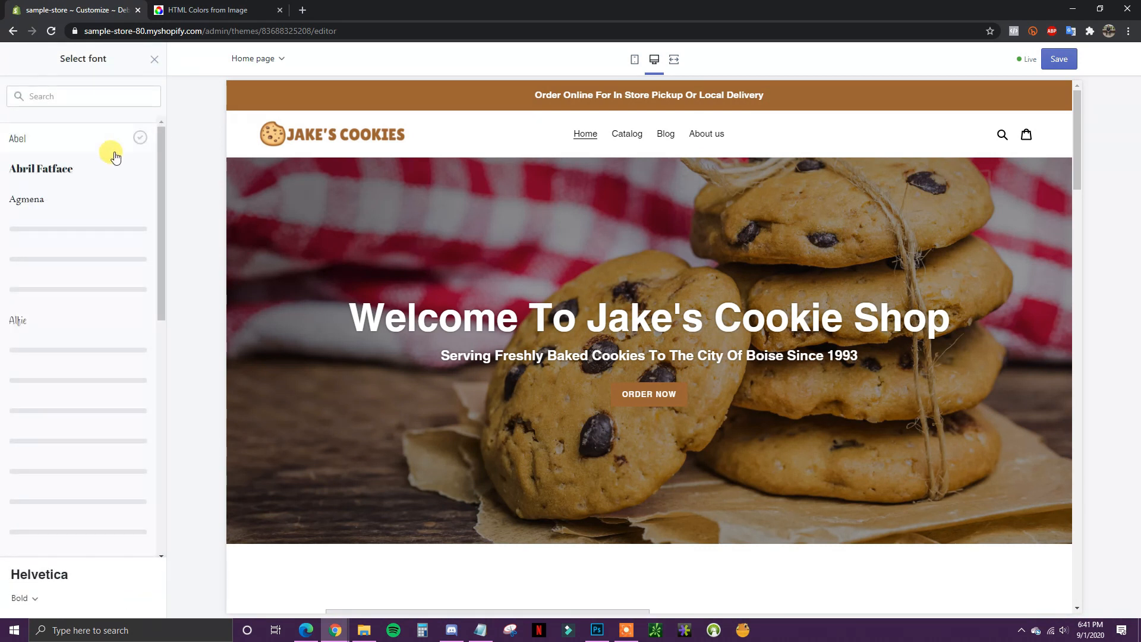
{"action": "left_click", "coordinate": [48, 324]}
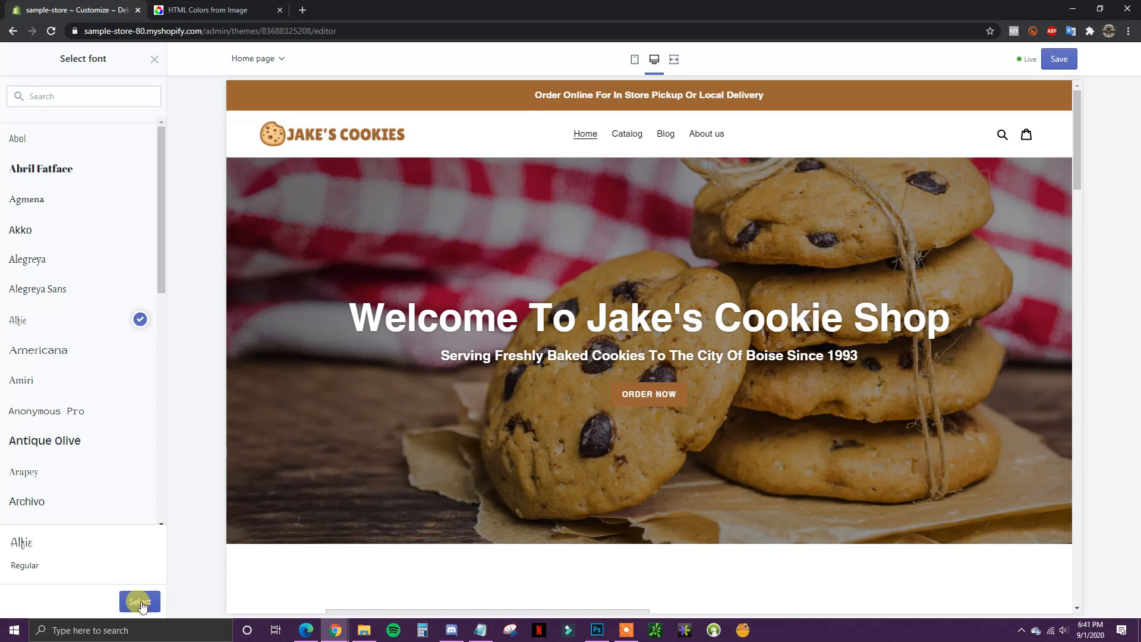
{"action": "left_click", "coordinate": [140, 602]}
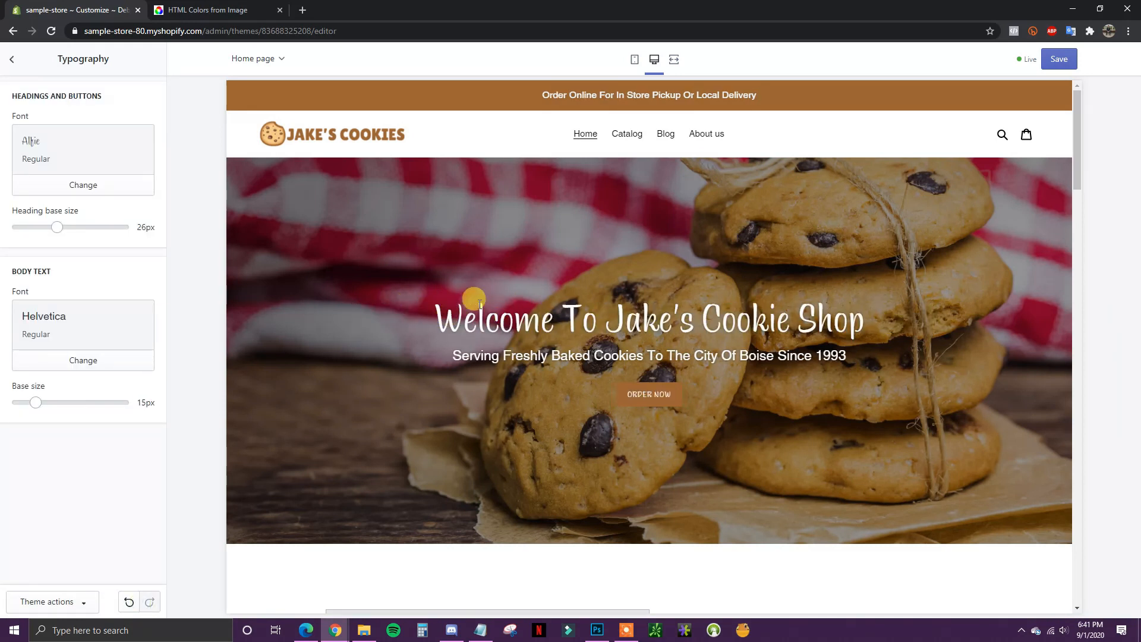
Examine the new heading font across the home page preview, from the banner title to the featured collection and testimonials
{"action": "left_click_drag", "start_coordinate": [455, 311], "coordinate": [887, 323]}
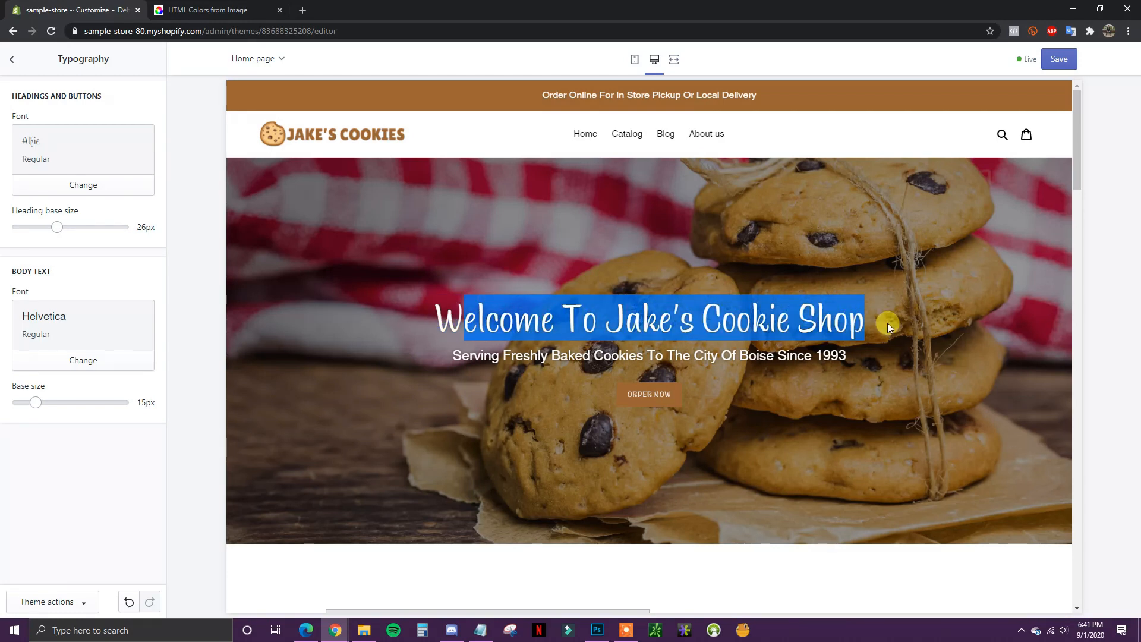
{"action": "left_click", "coordinate": [801, 319]}
{"action": "scroll", "coordinate": [801, 320], "scroll_direction": "down", "scroll_amount": 2}
{"action": "scroll", "coordinate": [800, 319], "scroll_direction": "down", "scroll_amount": 5}
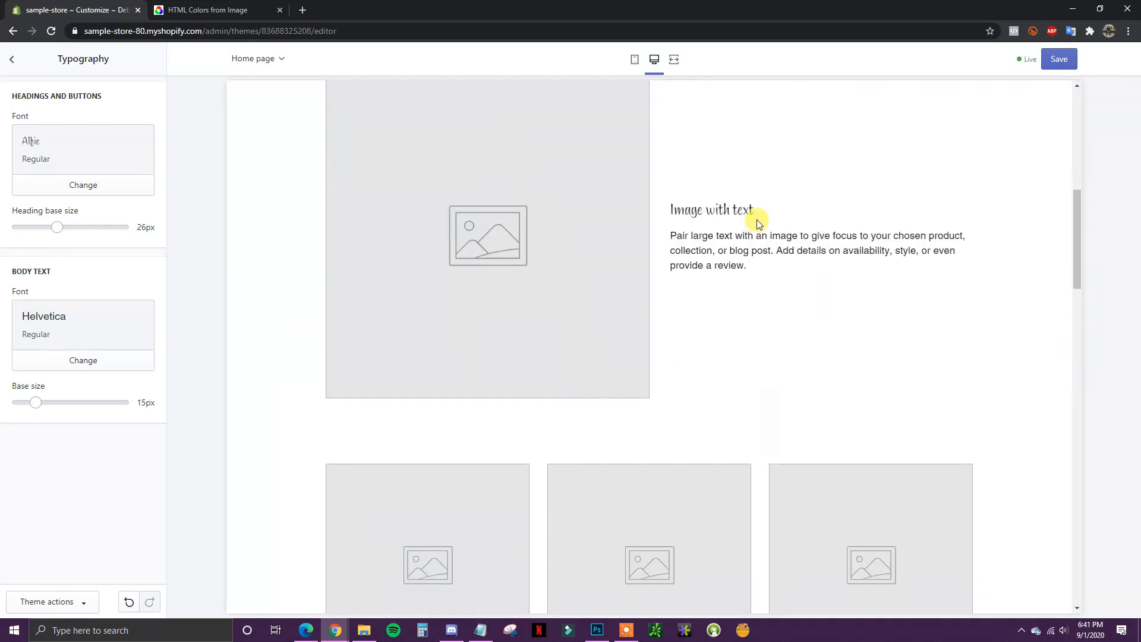
{"action": "left_click_drag", "start_coordinate": [753, 215], "coordinate": [685, 211]}
{"action": "scroll", "coordinate": [814, 344], "scroll_direction": "down", "scroll_amount": 8}
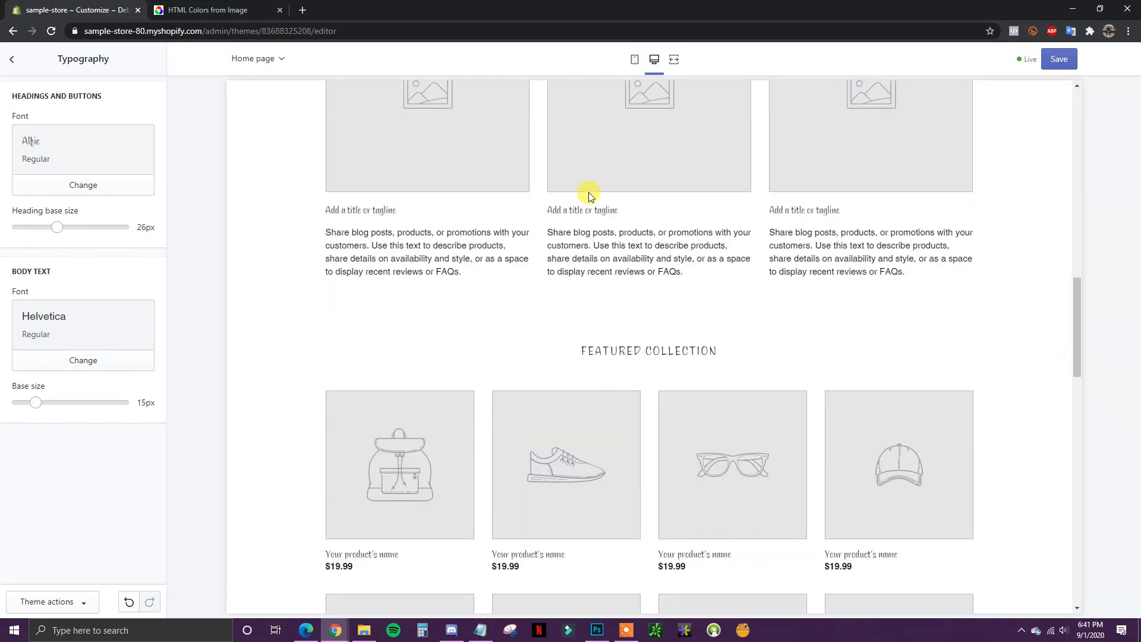
{"action": "left_click_drag", "start_coordinate": [563, 208], "coordinate": [557, 208]}
{"action": "scroll", "coordinate": [654, 238], "scroll_direction": "down", "scroll_amount": 4}
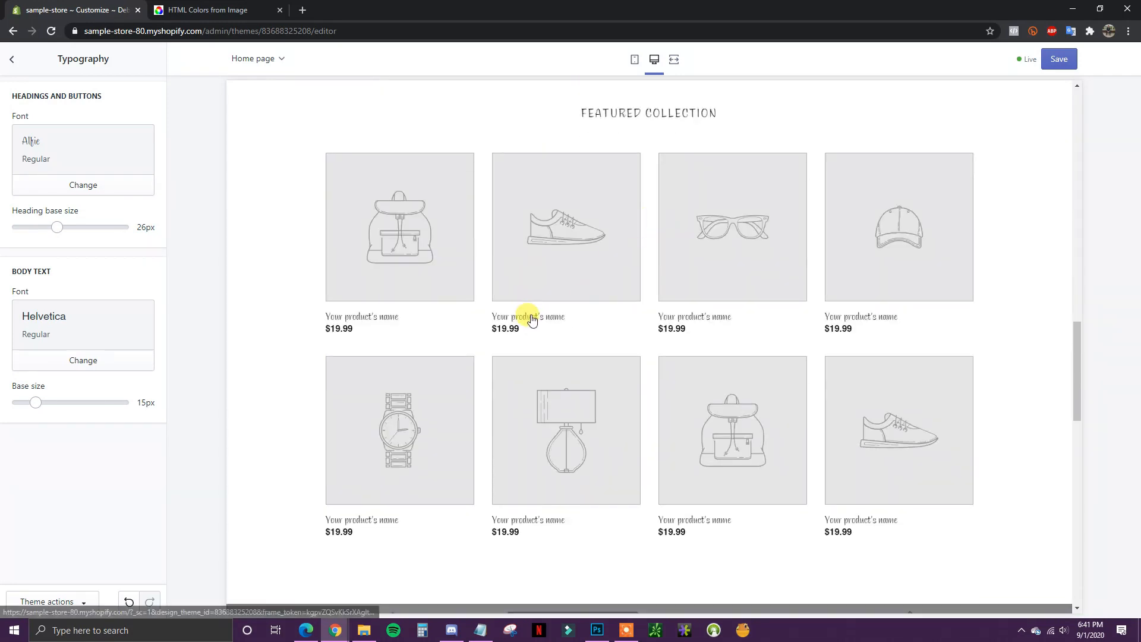
{"action": "scroll", "coordinate": [539, 315], "scroll_direction": "down", "scroll_amount": 5}
{"action": "scroll", "coordinate": [797, 367], "scroll_direction": "down", "scroll_amount": 2}
{"action": "left_click_drag", "start_coordinate": [798, 366], "coordinate": [720, 365]}
{"action": "scroll", "coordinate": [731, 357], "scroll_direction": "down", "scroll_amount": 4}
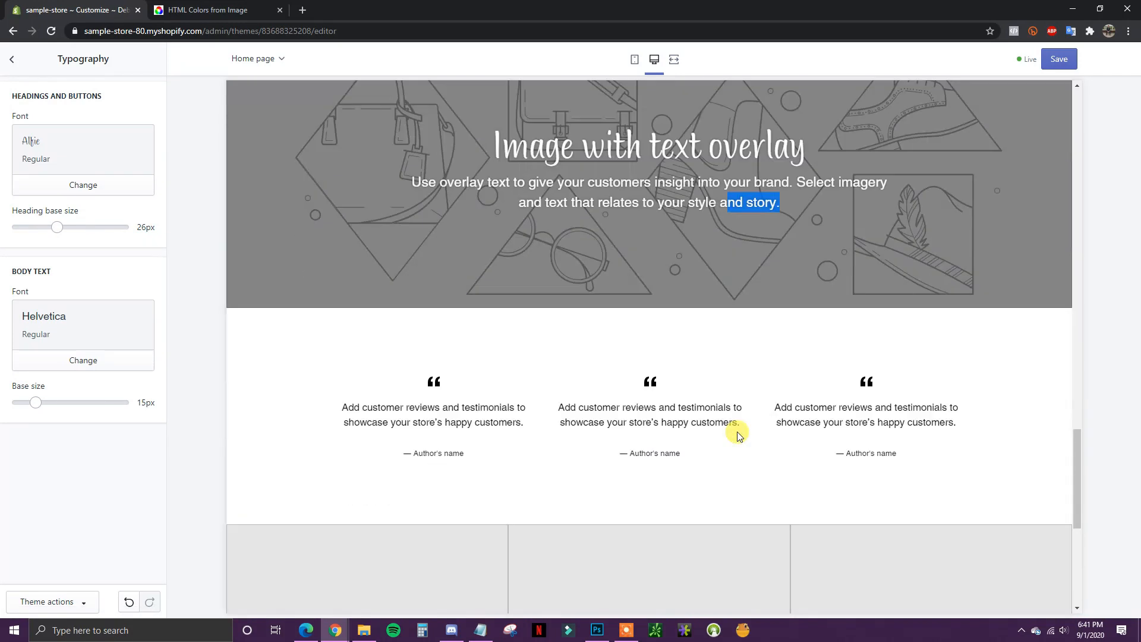
{"action": "left_click_drag", "start_coordinate": [1077, 475], "coordinate": [1064, 98]}
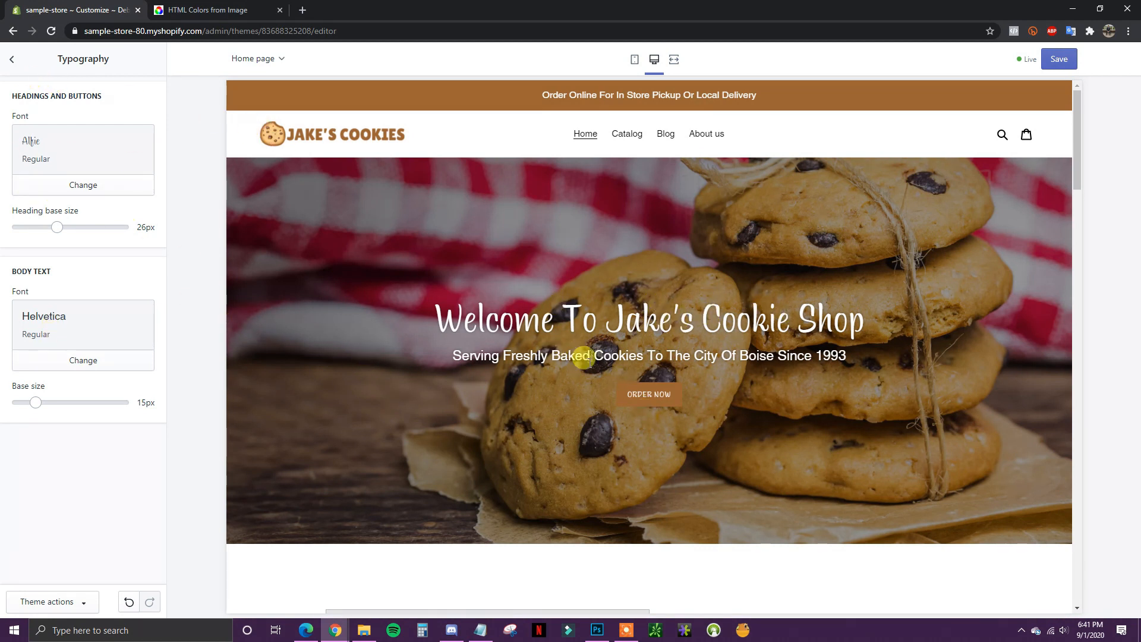
{"action": "left_click_drag", "start_coordinate": [465, 318], "coordinate": [400, 336]}
{"action": "left_click", "coordinate": [403, 337]}
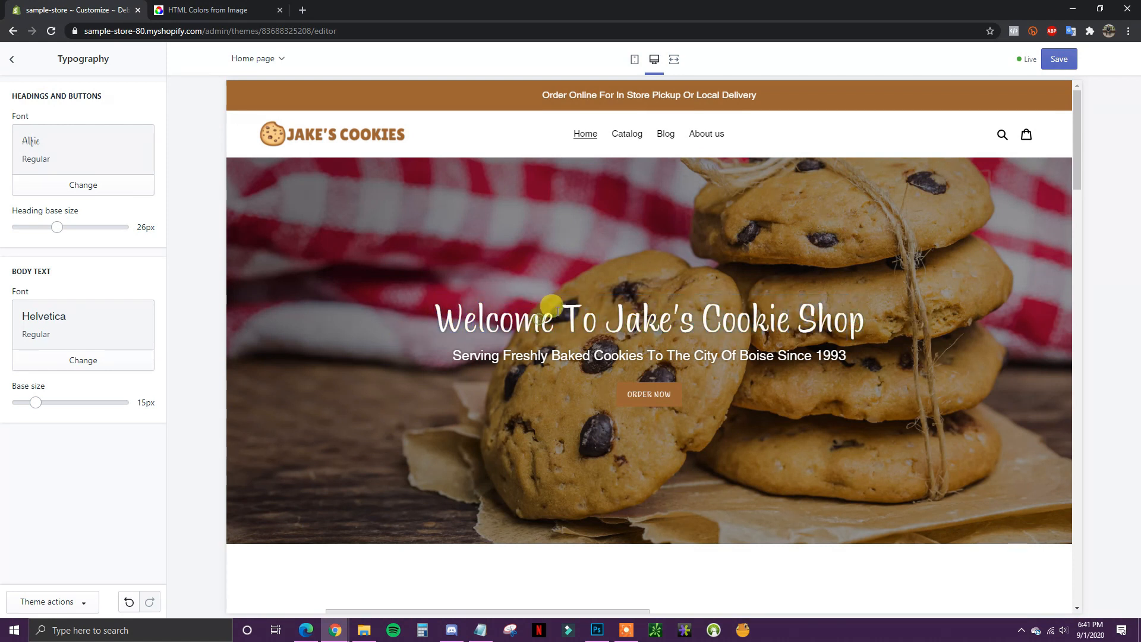
Review the social sharing options and social account fields in the theme's social media settings
{"action": "left_click", "coordinate": [12, 60]}
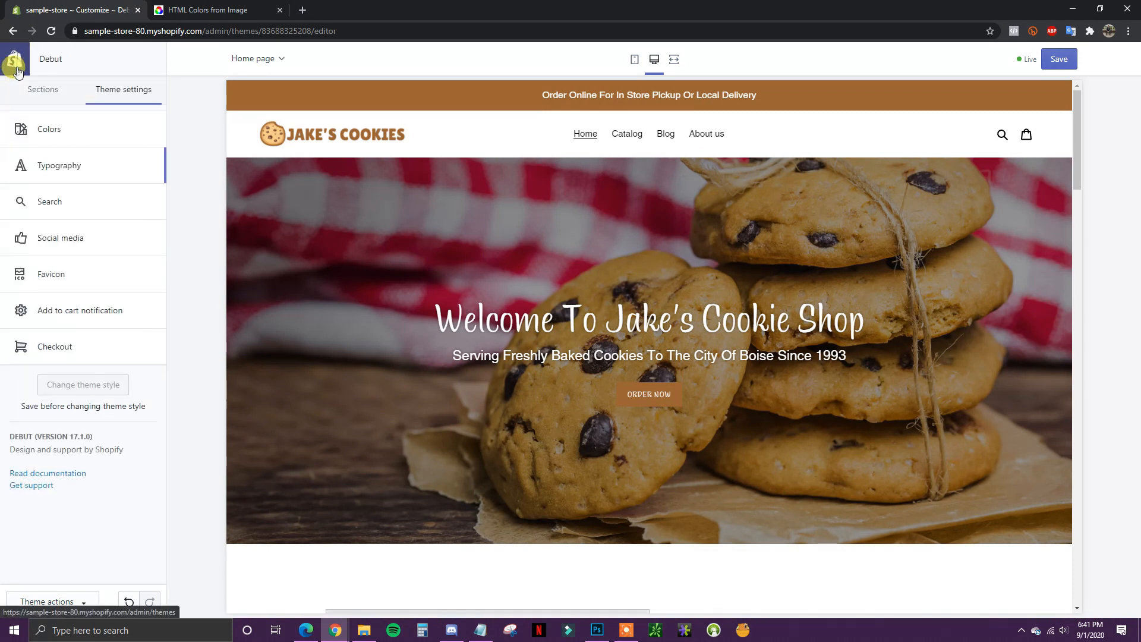
{"action": "left_click", "coordinate": [91, 255]}
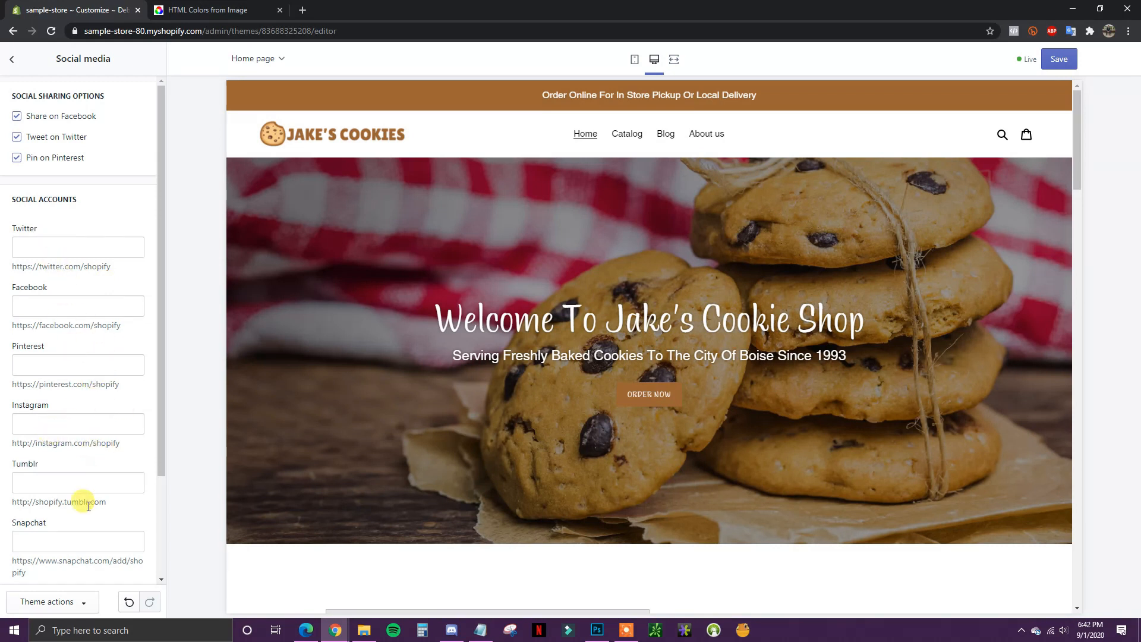
{"action": "scroll", "coordinate": [77, 280], "scroll_direction": "down", "scroll_amount": 3}
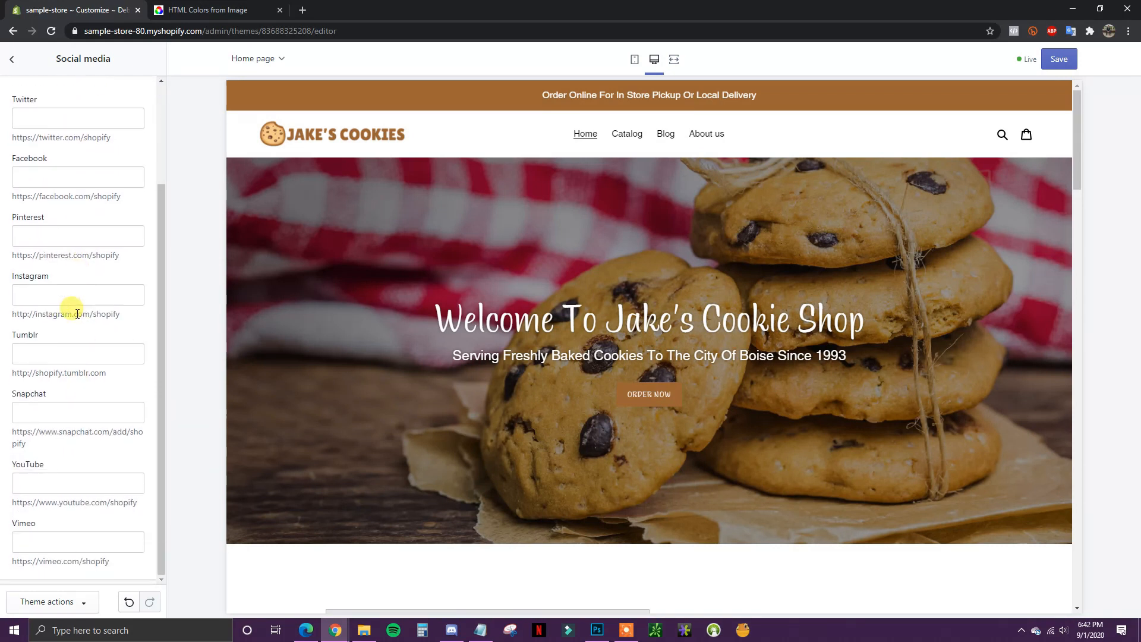
{"action": "scroll", "coordinate": [74, 237], "scroll_direction": "up", "scroll_amount": 3}
{"action": "left_click", "coordinate": [11, 63]}
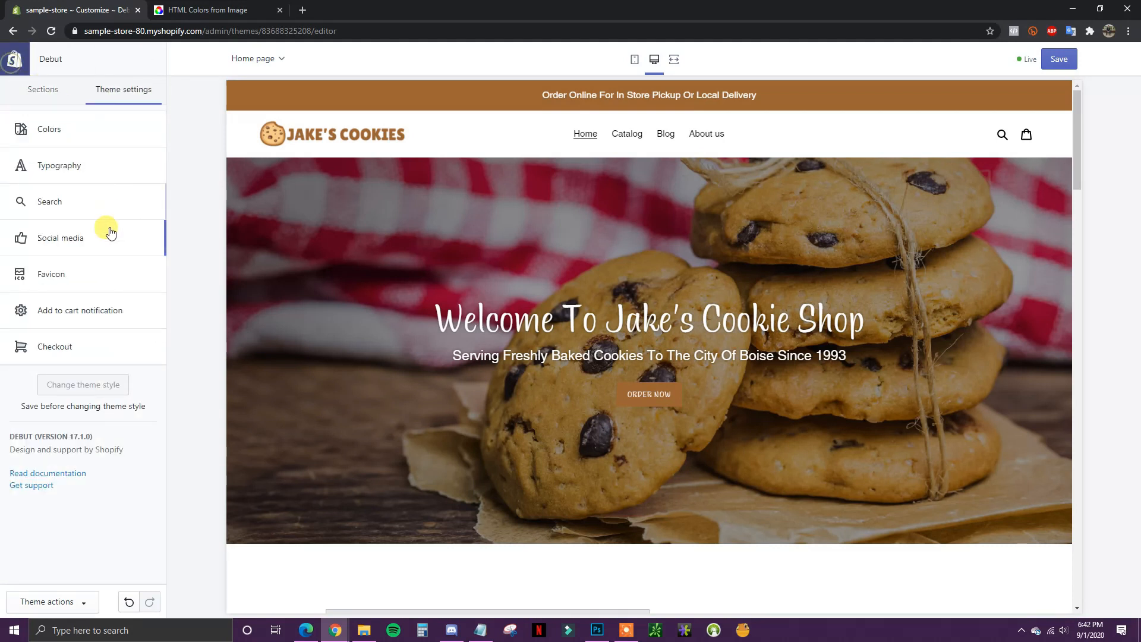
Upload the cookie image from the example cookie shop folder as the theme's favicon and save the theme changes
{"action": "left_click", "coordinate": [92, 277]}
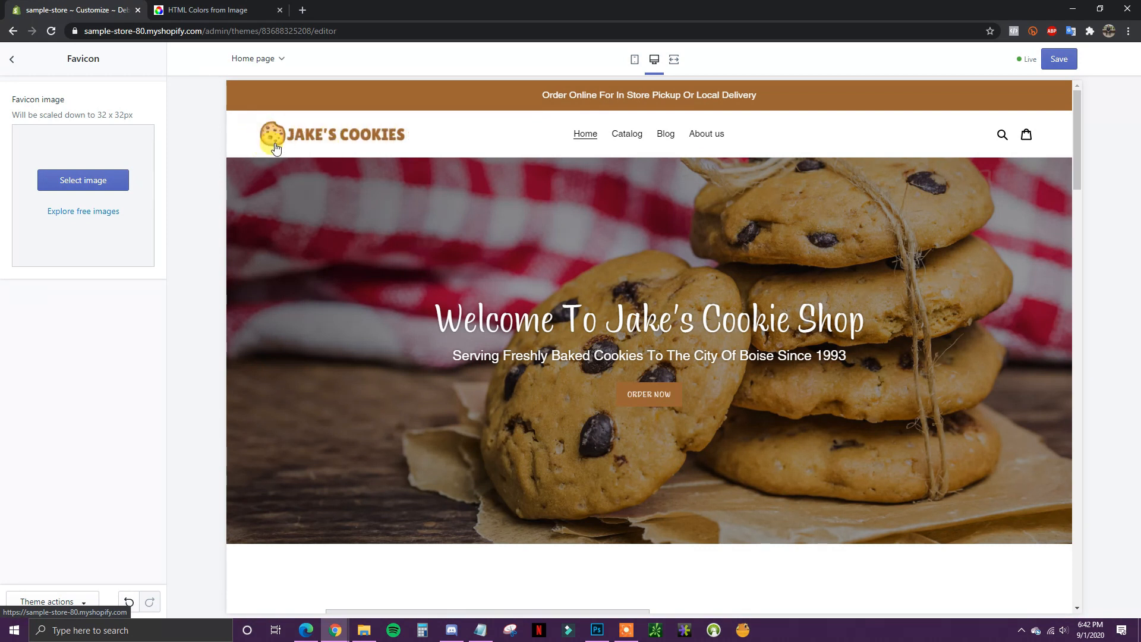
{"action": "left_click", "coordinate": [83, 180]}
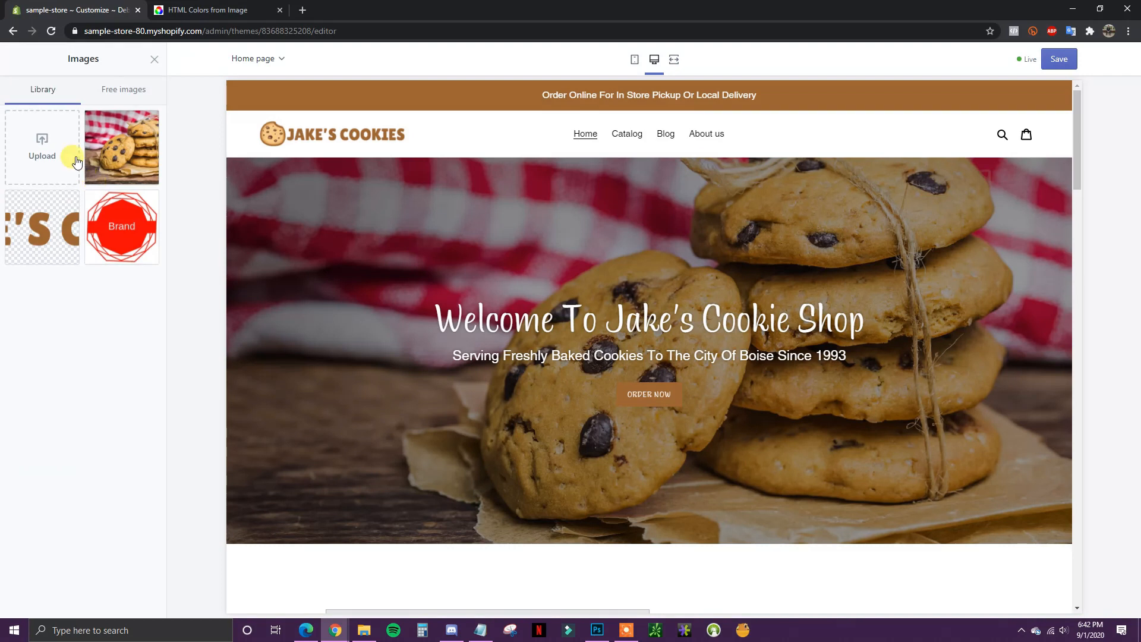
{"action": "left_click", "coordinate": [37, 152]}
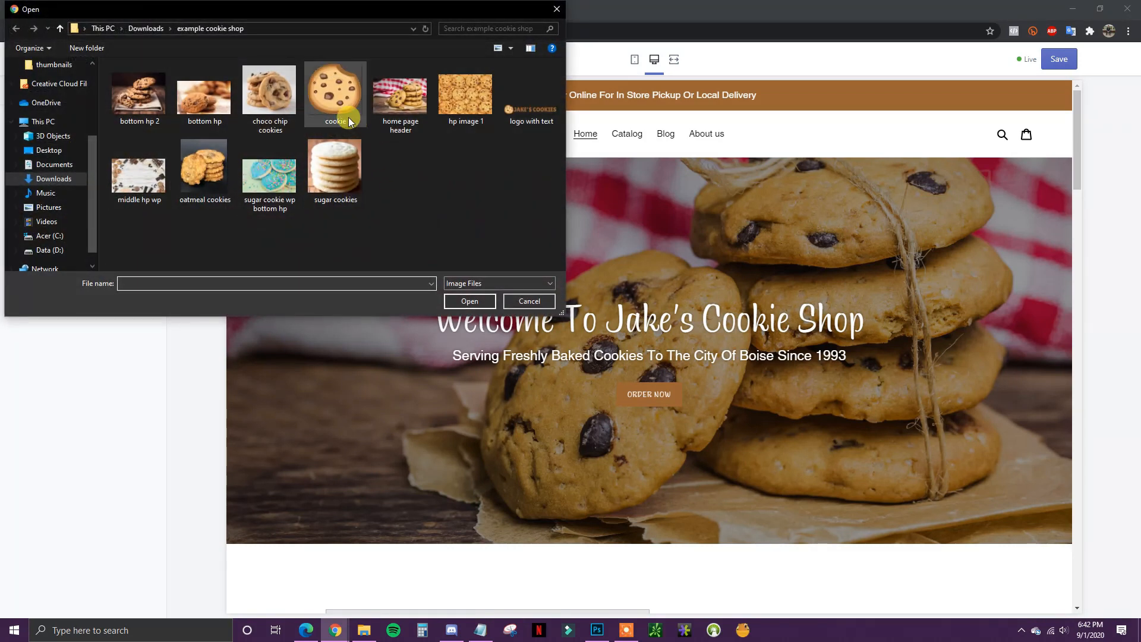
{"action": "double_click", "coordinate": [330, 101]}
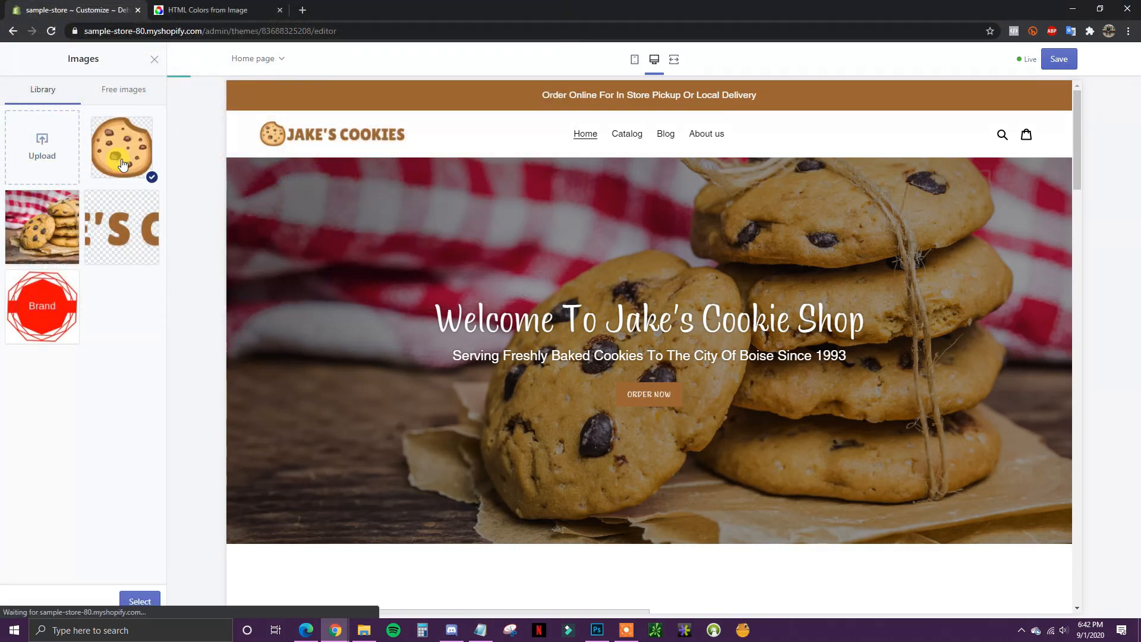
{"action": "left_click", "coordinate": [154, 601]}
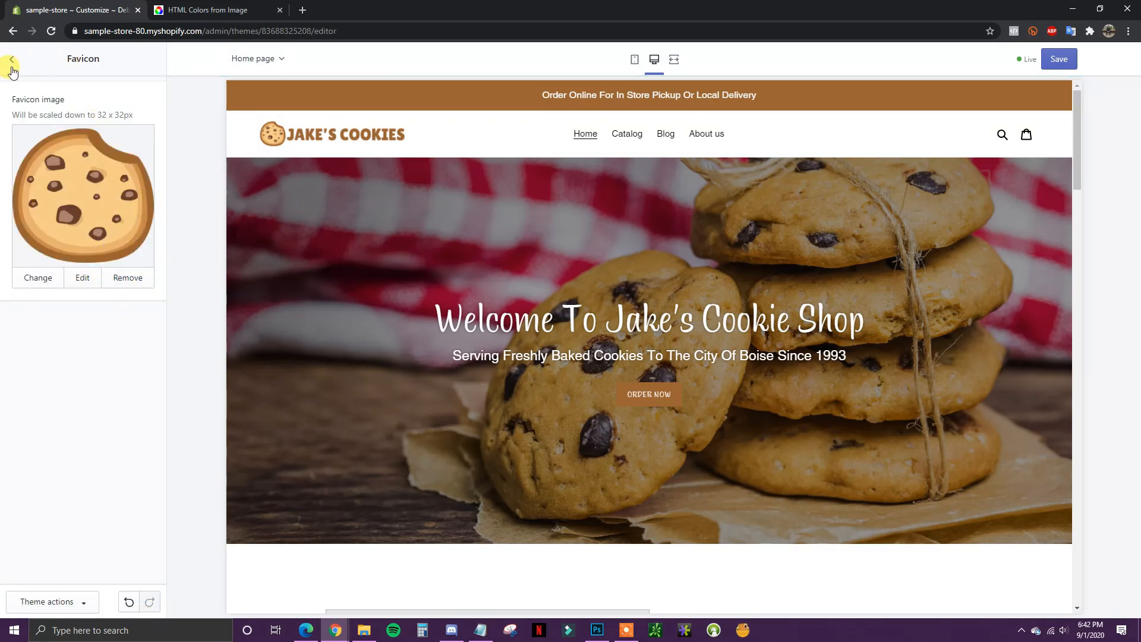
{"action": "left_click", "coordinate": [1044, 66]}
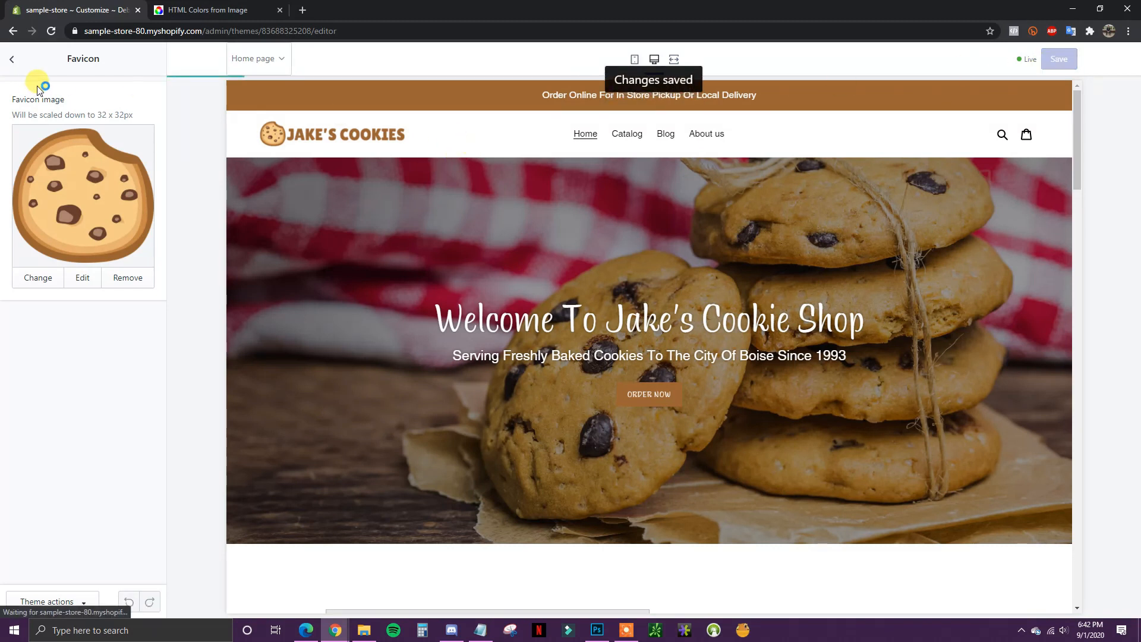
Leave the favicon settings and open the settings of the home page's Image with text section
{"action": "left_click", "coordinate": [13, 62]}
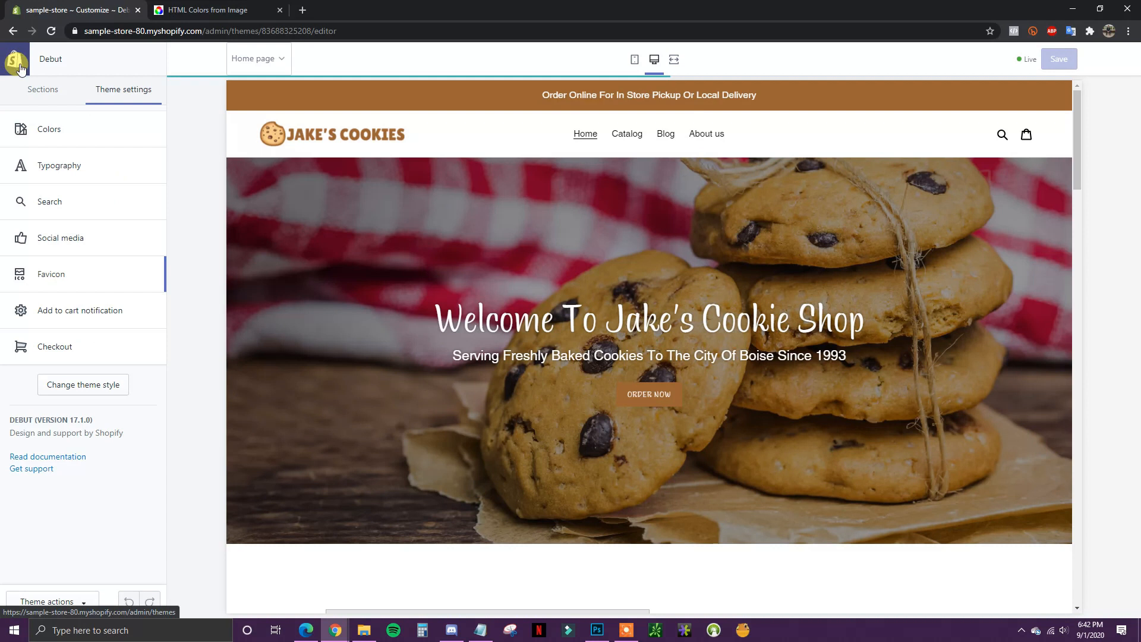
{"action": "left_click", "coordinate": [62, 95]}
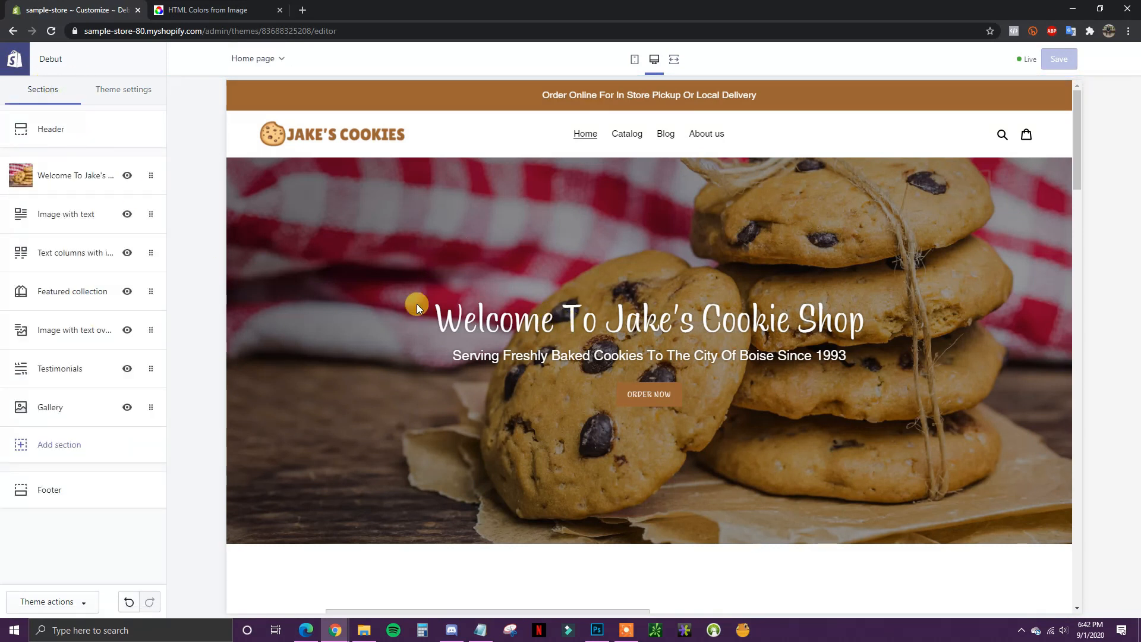
{"action": "scroll", "coordinate": [716, 310], "scroll_direction": "down", "scroll_amount": 6}
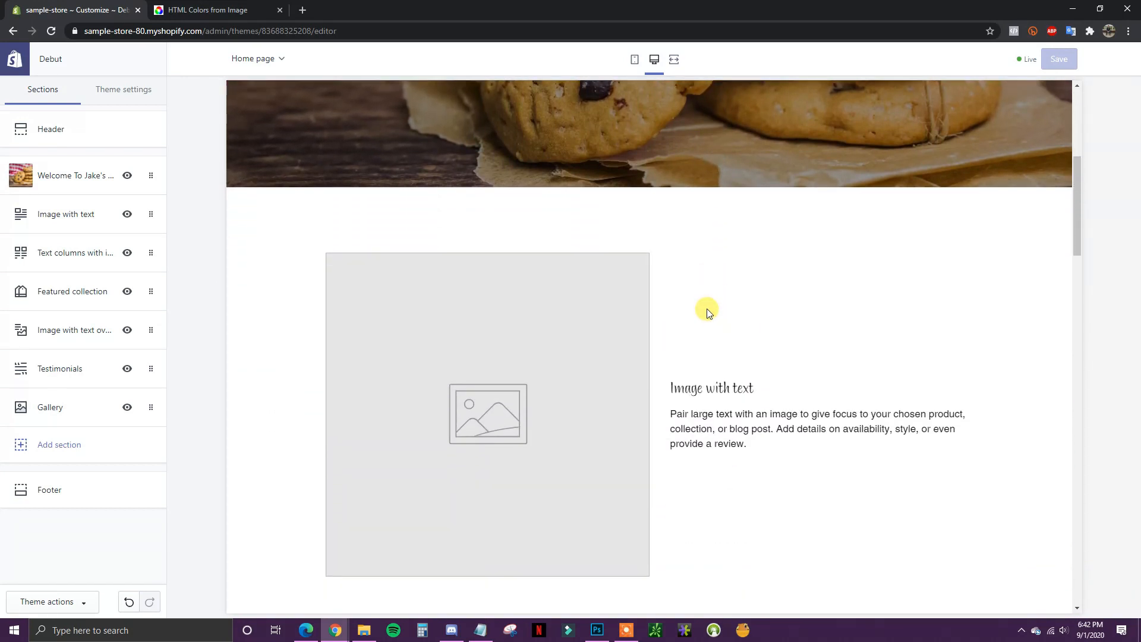
{"action": "scroll", "coordinate": [798, 244], "scroll_direction": "down", "scroll_amount": 1}
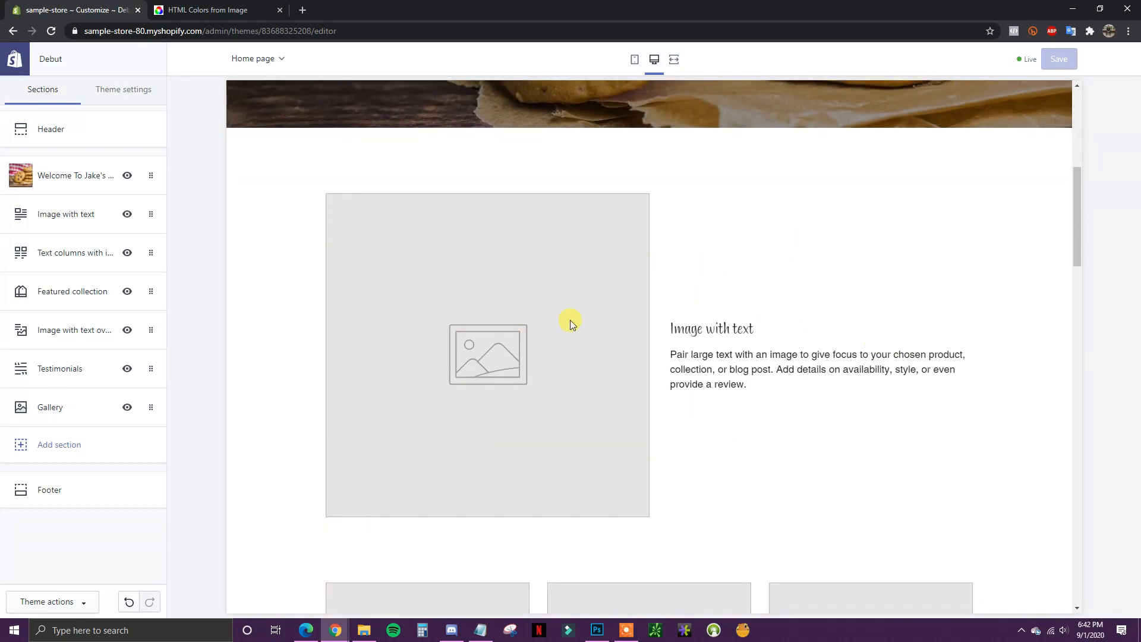
{"action": "scroll", "coordinate": [609, 318], "scroll_direction": "down", "scroll_amount": 1}
{"action": "scroll", "coordinate": [594, 306], "scroll_direction": "up", "scroll_amount": 1}
{"action": "left_click", "coordinate": [69, 217]}
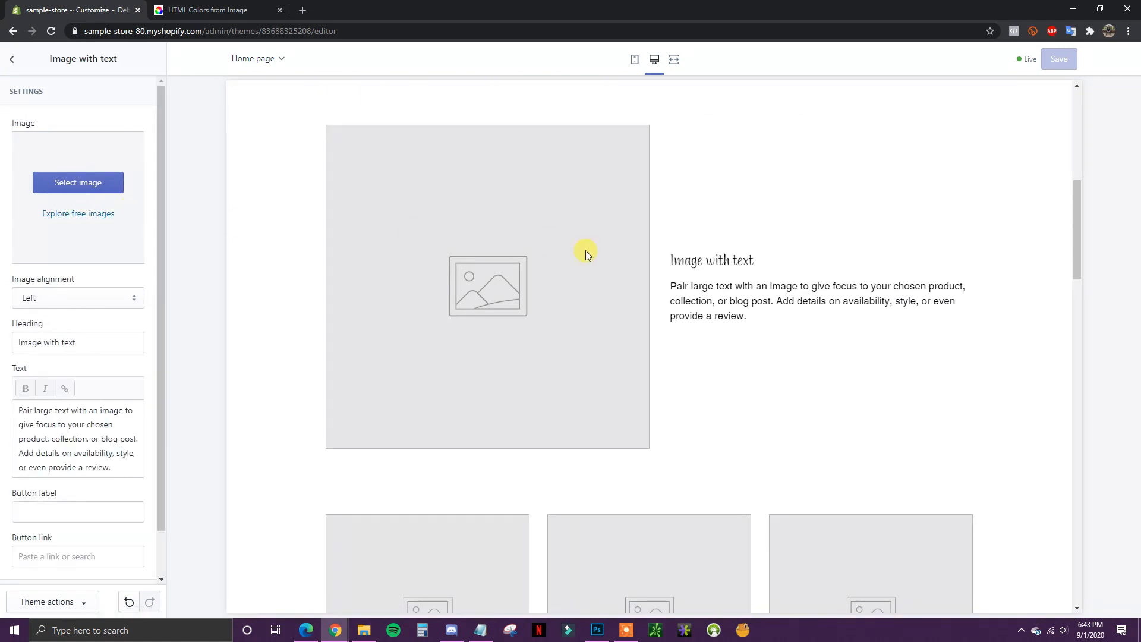
Review the smaller photos item in the Notepad checklist and the Image with text section's placeholder heading and text
{"action": "left_click", "coordinate": [479, 625]}
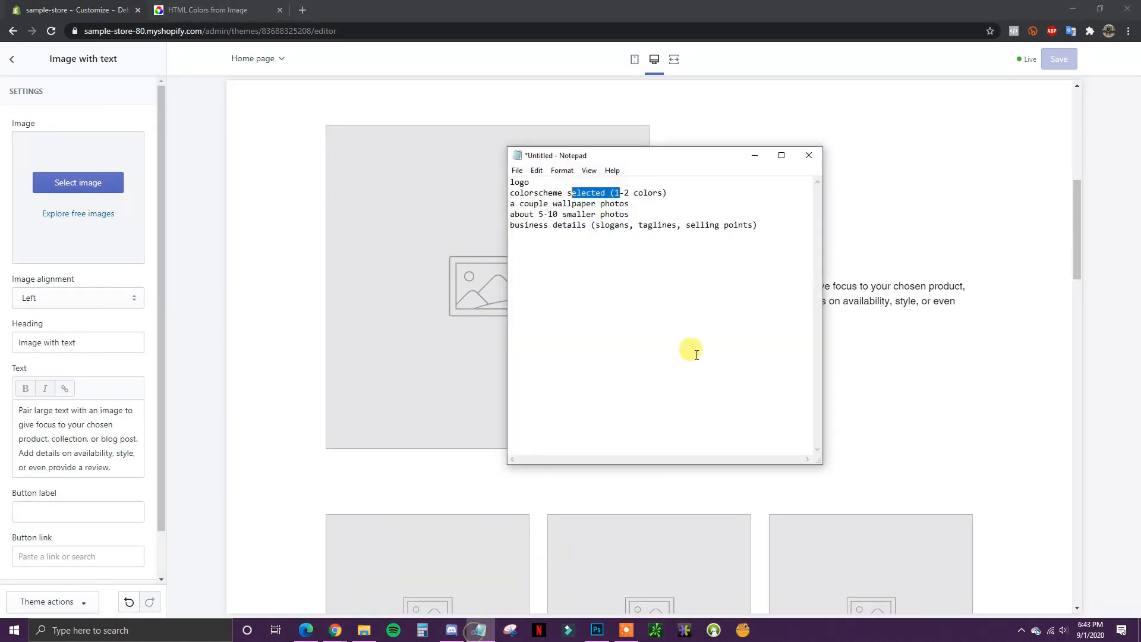
{"action": "left_click_drag", "start_coordinate": [562, 214], "coordinate": [539, 212]}
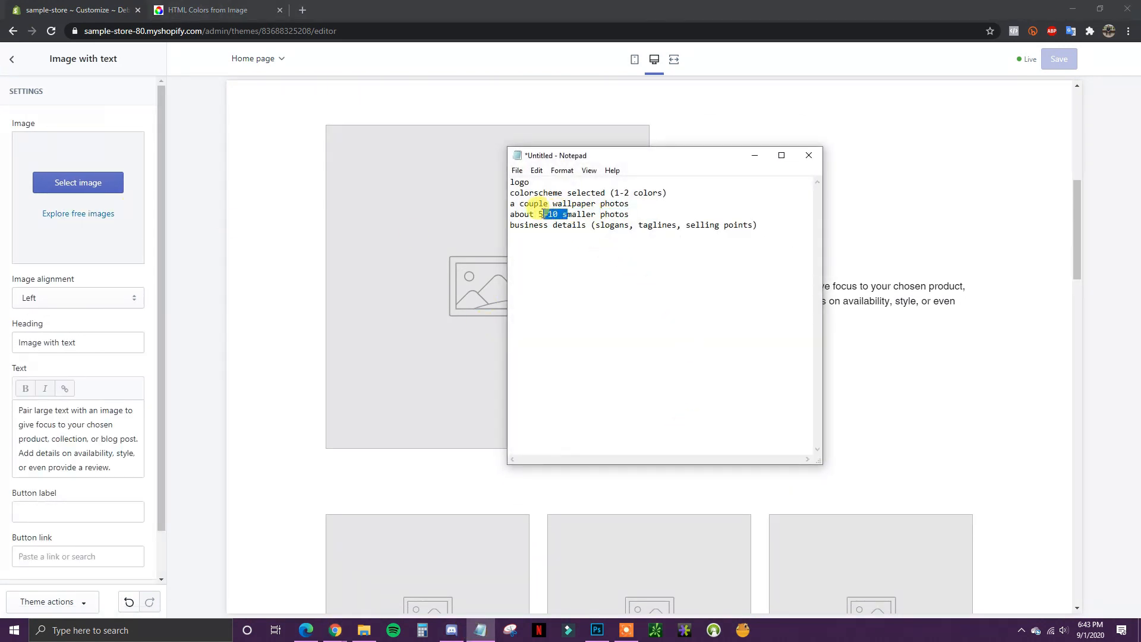
{"action": "left_click", "coordinate": [746, 158]}
{"action": "left_click_drag", "start_coordinate": [664, 262], "coordinate": [782, 324]}
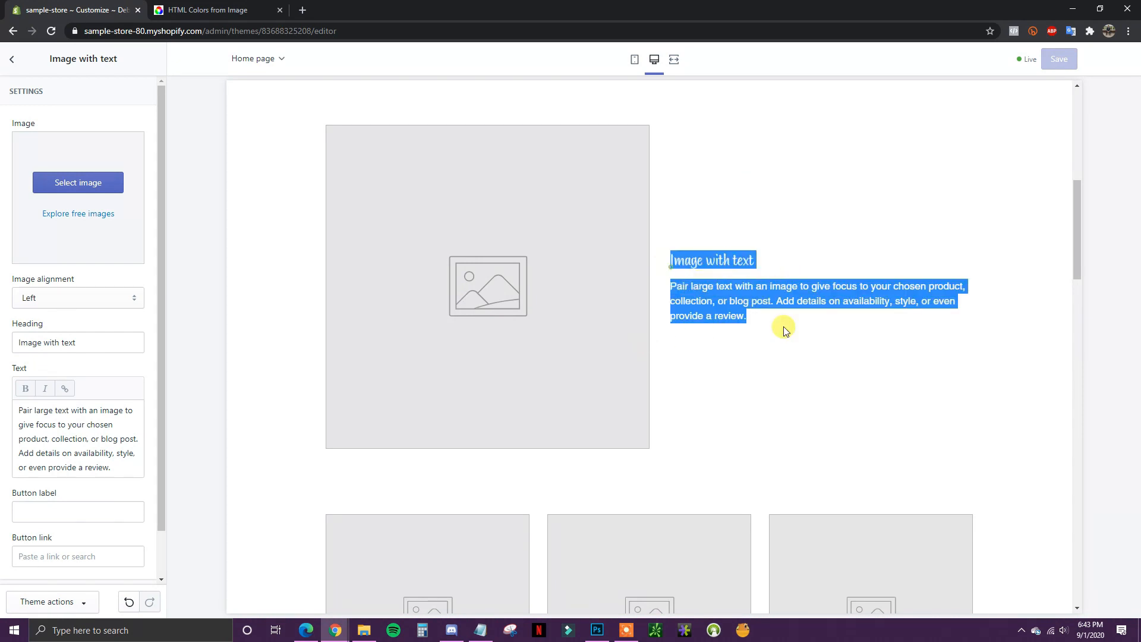
{"action": "left_click", "coordinate": [779, 321]}
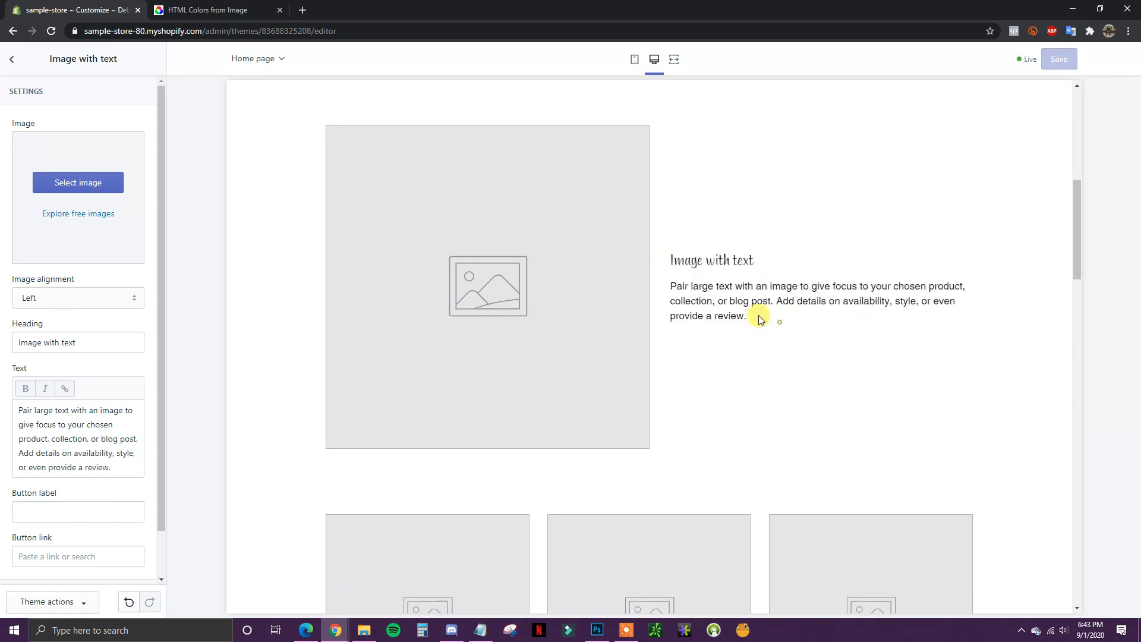
Upload the photo of rows of chocolate chip cookies and select it as the Image with text section's image
{"action": "left_click", "coordinate": [82, 187]}
{"action": "left_click", "coordinate": [42, 152]}
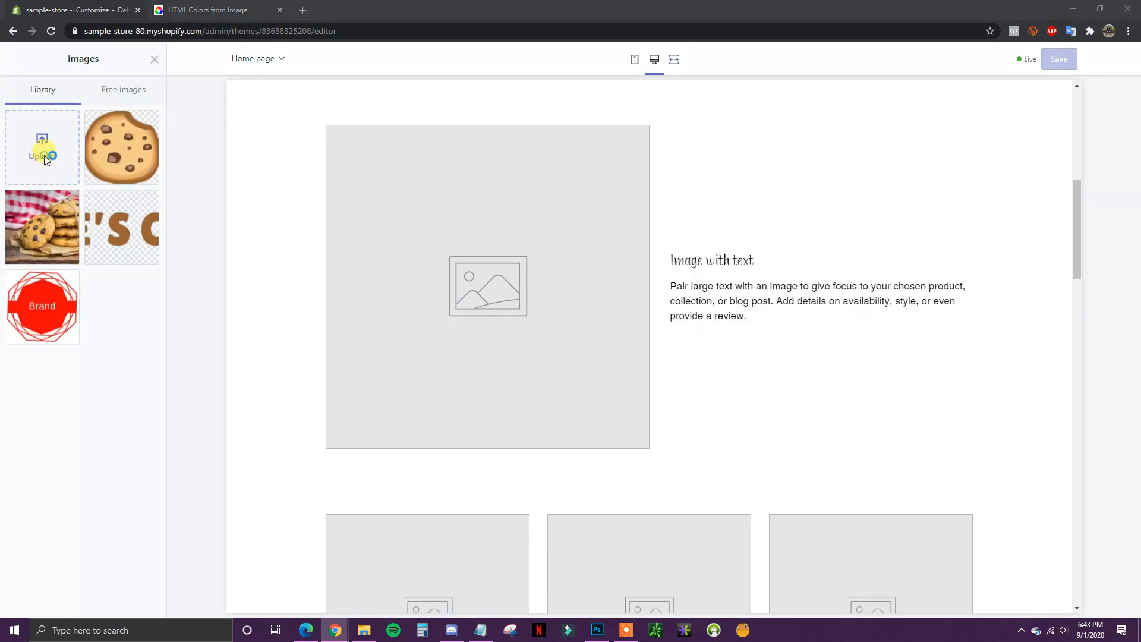
{"action": "double_click", "coordinate": [466, 96]}
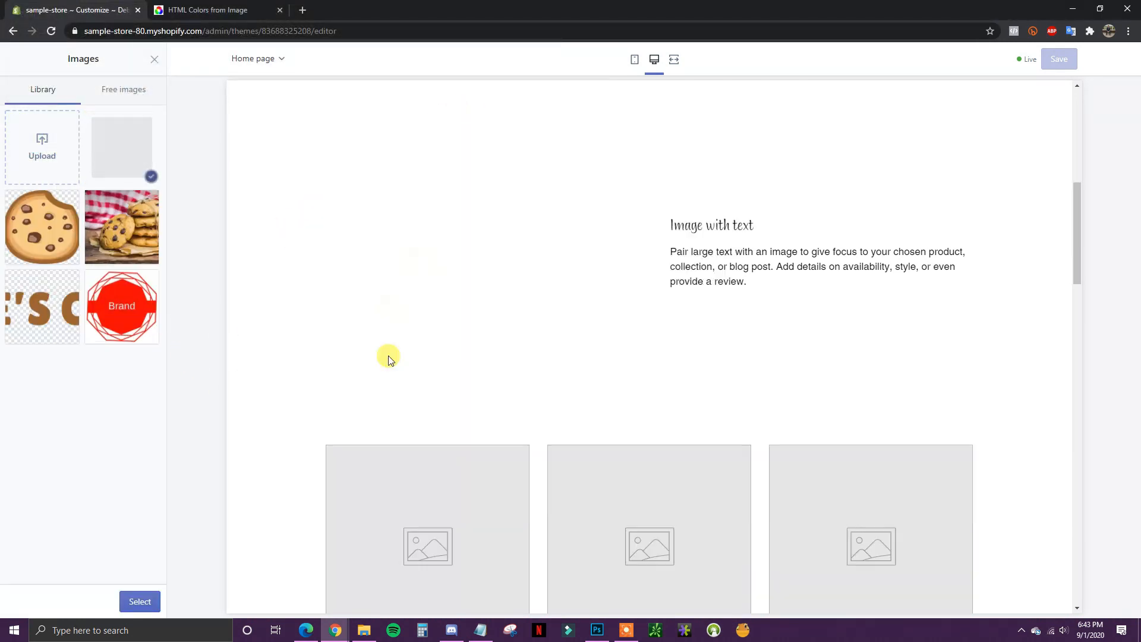
{"action": "left_click", "coordinate": [141, 601]}
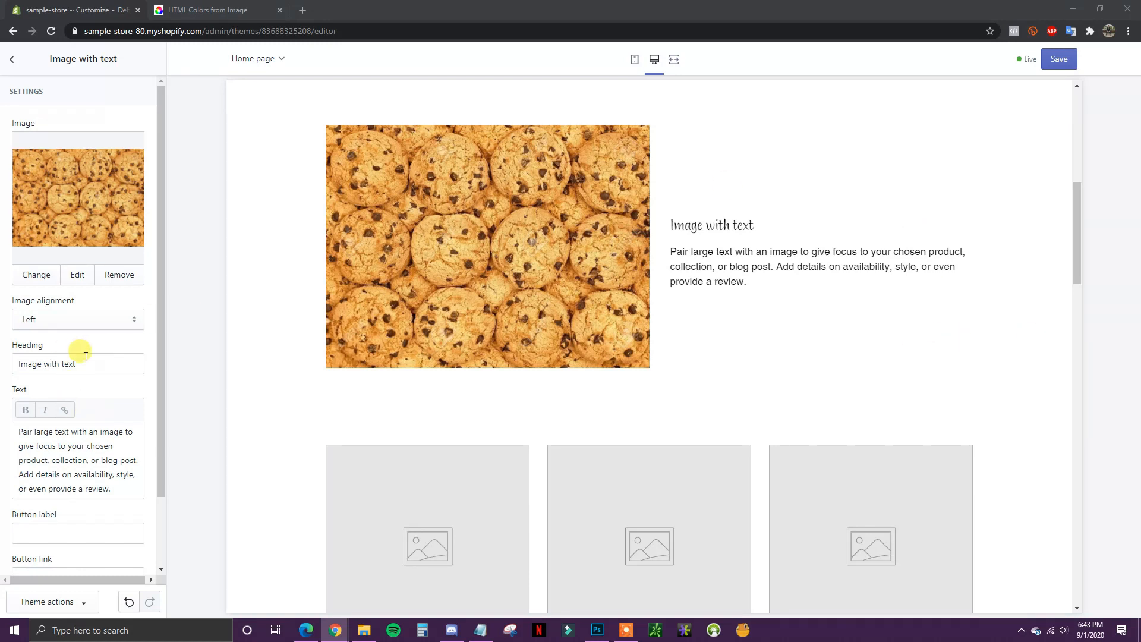
Set the section's heading to "Boise's Most Famous Cookie" and replace its text with a blurb about serving Boise for the last 2 decades
{"action": "left_click_drag", "start_coordinate": [80, 364], "coordinate": [13, 364]}
{"action": "type", "text": "Boise's Most Famous Cookie"}
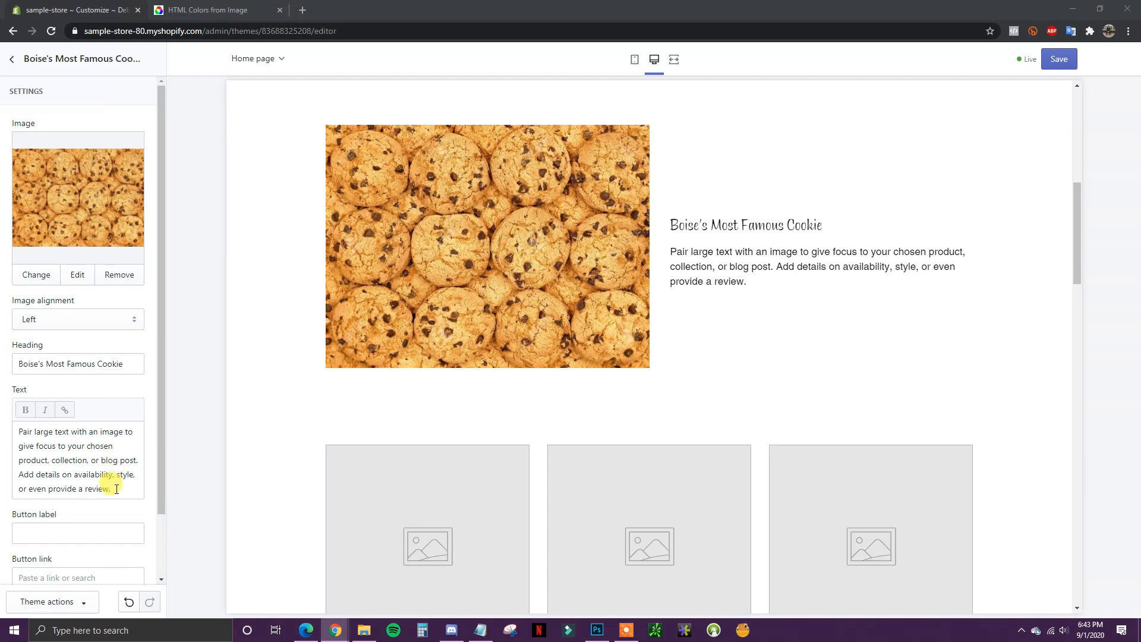
{"action": "left_click_drag", "start_coordinate": [116, 489], "coordinate": [7, 439]}
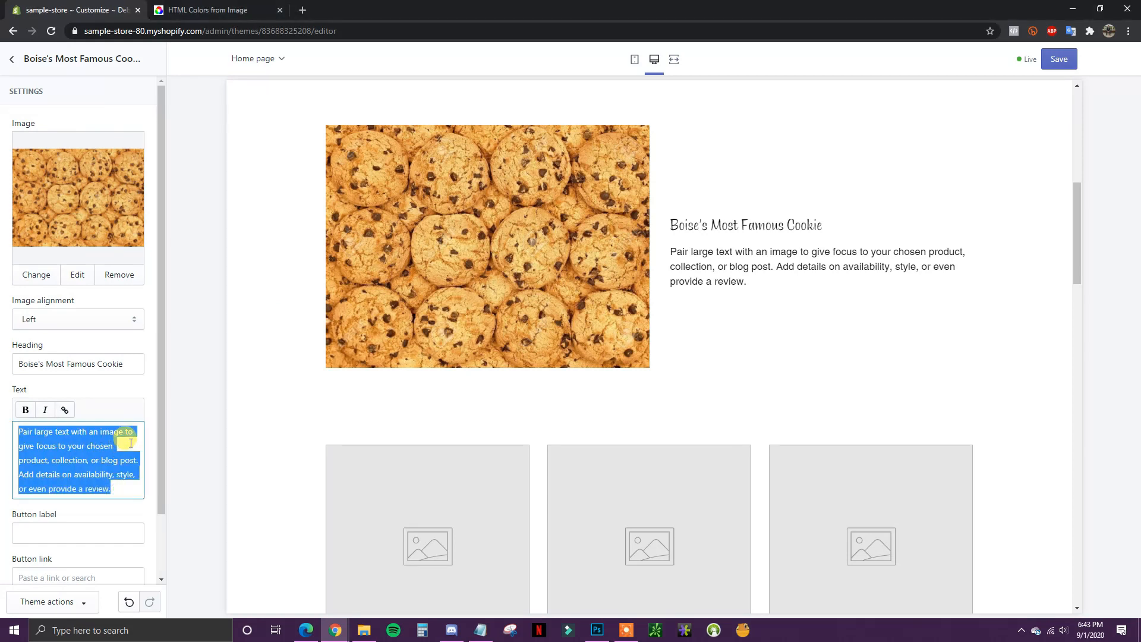
{"action": "type", "text": "Serving Boise for the last 2 decades, Jake's cookie shop is proud to be a local favorite and a popular tourist destination for anyone with a sweet tooth."}
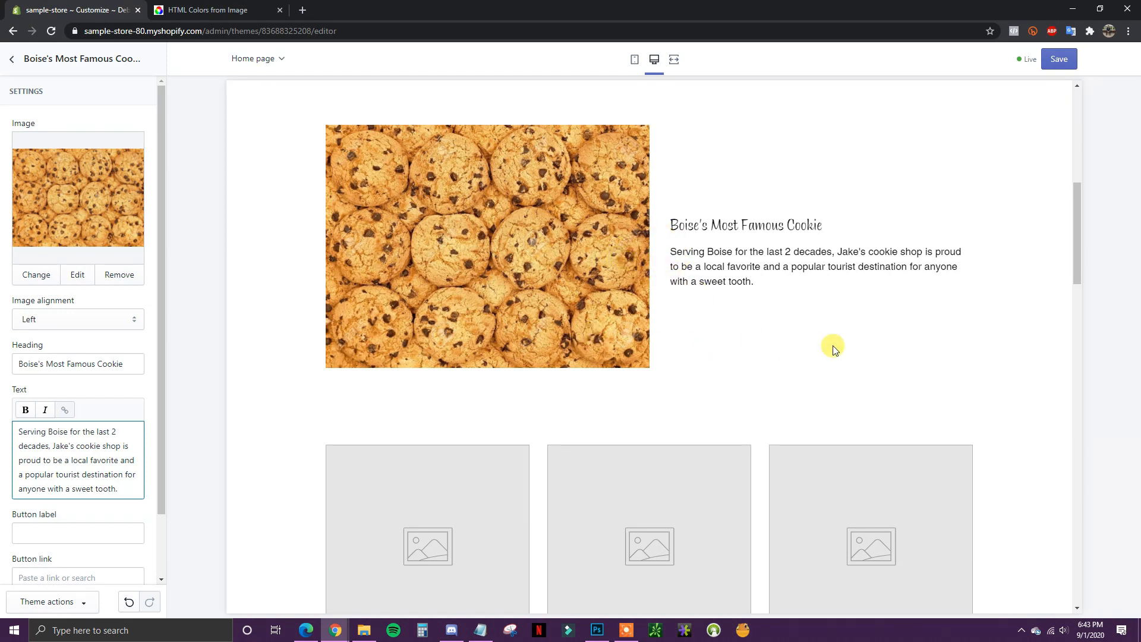
Switch to Notepad and review the checklist of branding materials, from the logo and color scheme to photos and business details
{"action": "scroll", "coordinate": [806, 343], "scroll_direction": "down", "scroll_amount": 1}
{"action": "scroll", "coordinate": [619, 221], "scroll_direction": "up", "scroll_amount": 1}
{"action": "scroll", "coordinate": [805, 276], "scroll_direction": "down", "scroll_amount": 1}
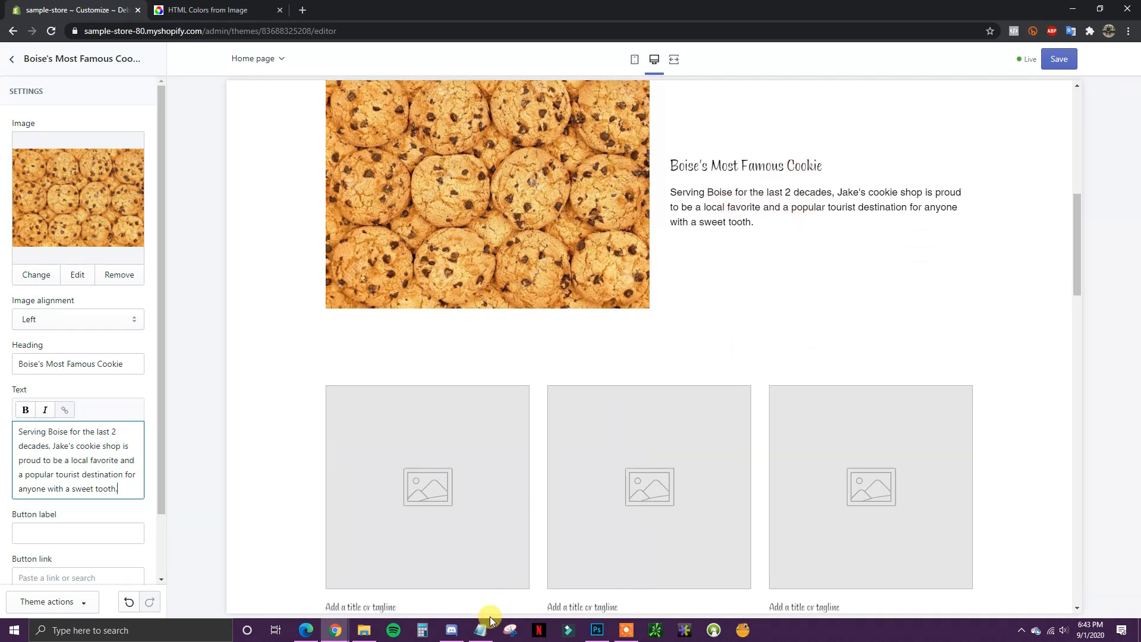
{"action": "left_click", "coordinate": [491, 620]}
{"action": "left_click_drag", "start_coordinate": [779, 225], "coordinate": [595, 187]}
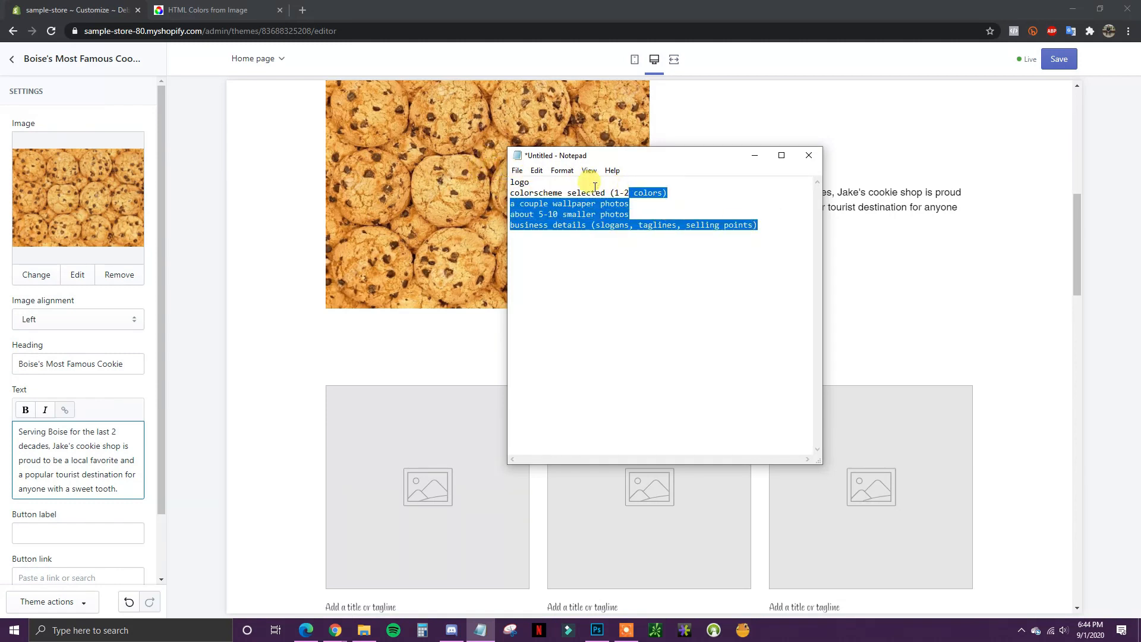
{"action": "left_click", "coordinate": [609, 195]}
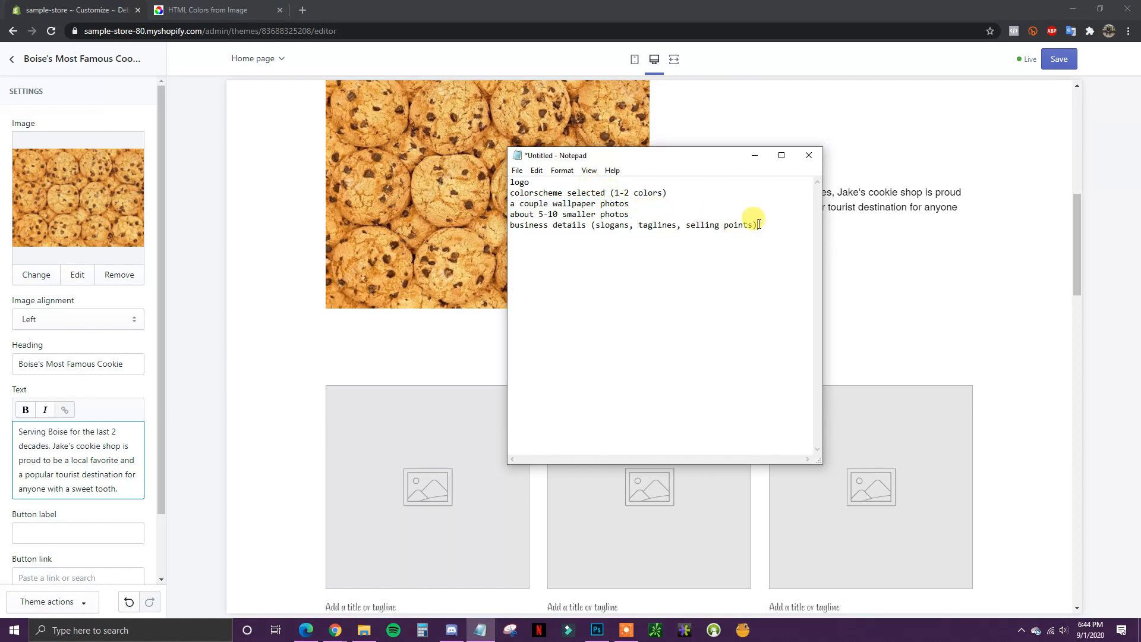
{"action": "left_click_drag", "start_coordinate": [756, 224], "coordinate": [510, 182]}
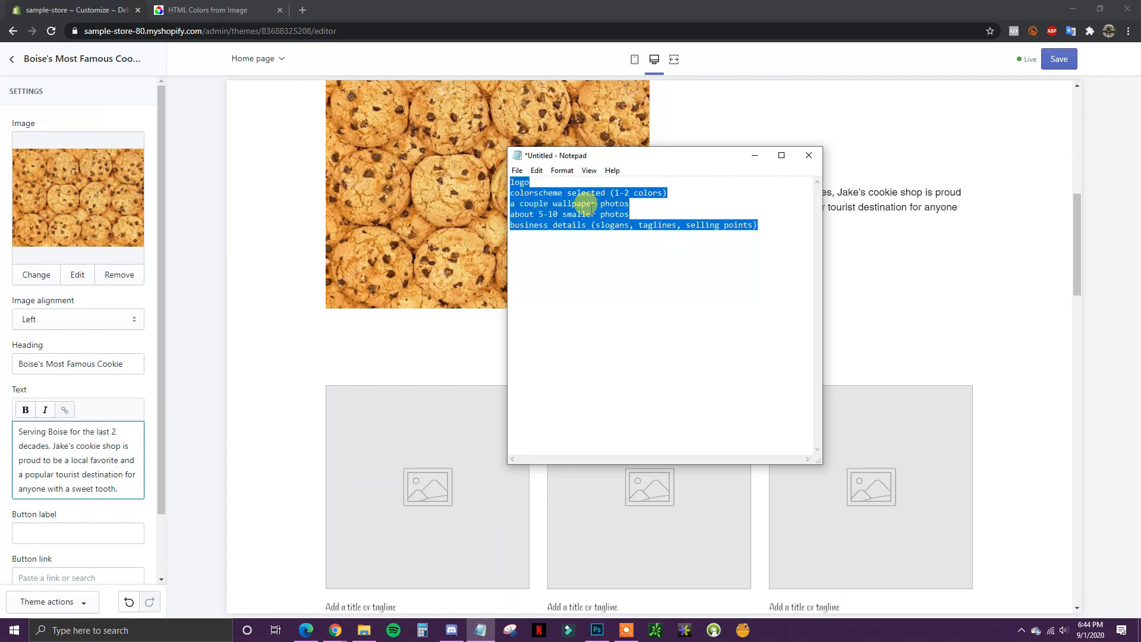
{"action": "left_click", "coordinate": [767, 225]}
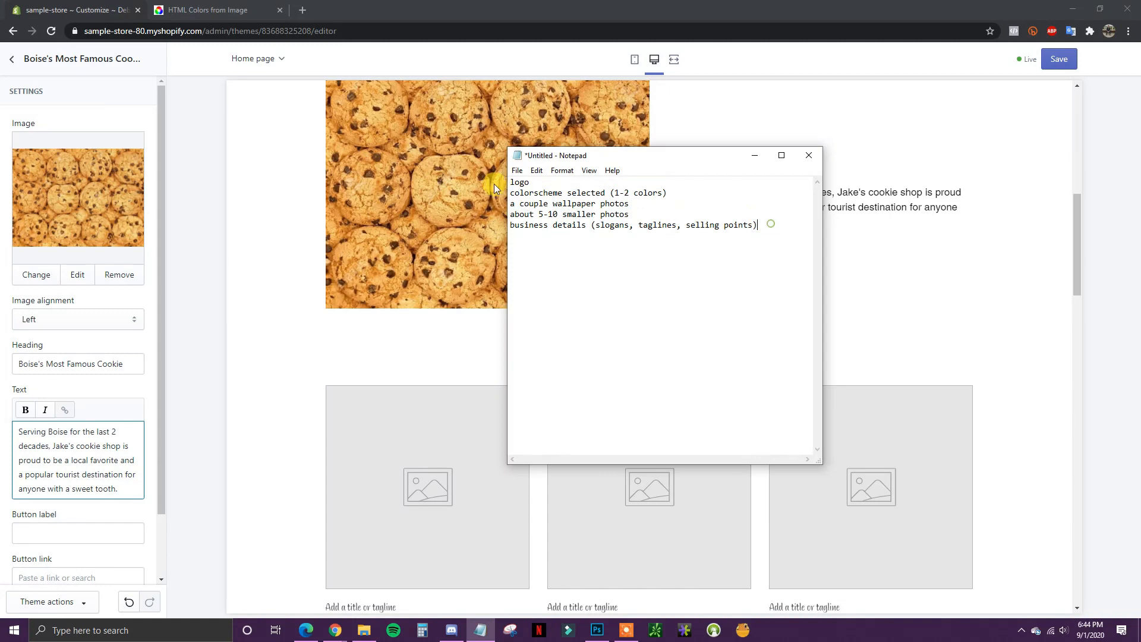
{"action": "left_click", "coordinate": [753, 156]}
Check the new cookie image section below the banner, return to the section list and save the theme changes
{"action": "scroll", "coordinate": [796, 270], "scroll_direction": "up", "scroll_amount": 2}
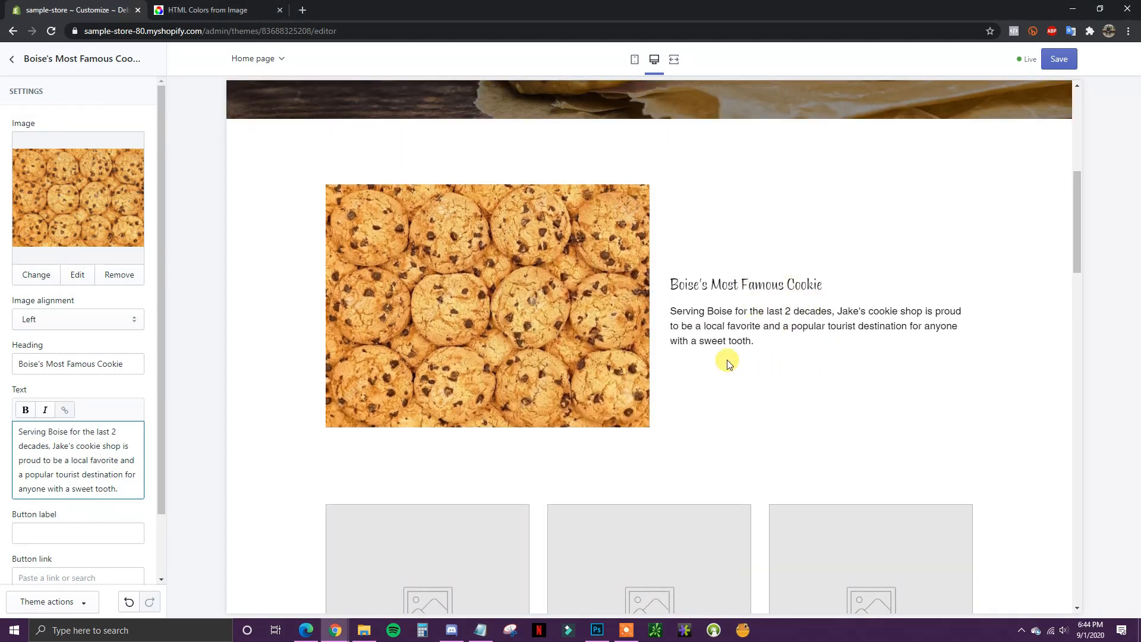
{"action": "scroll", "coordinate": [709, 350], "scroll_direction": "down", "scroll_amount": 1}
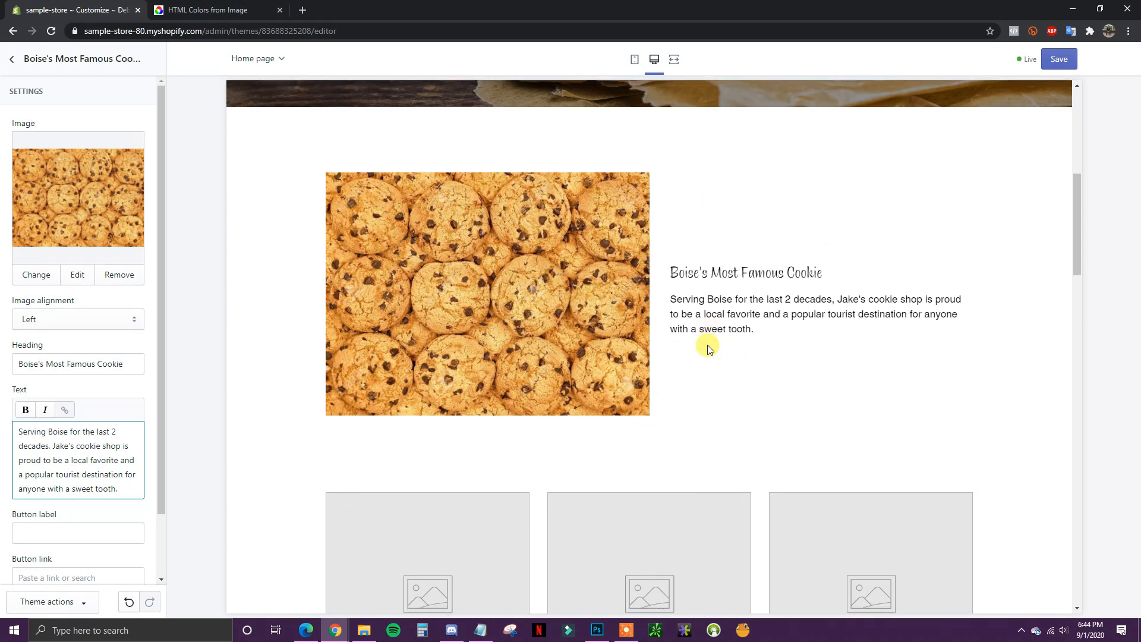
{"action": "scroll", "coordinate": [76, 344], "scroll_direction": "down", "scroll_amount": 2}
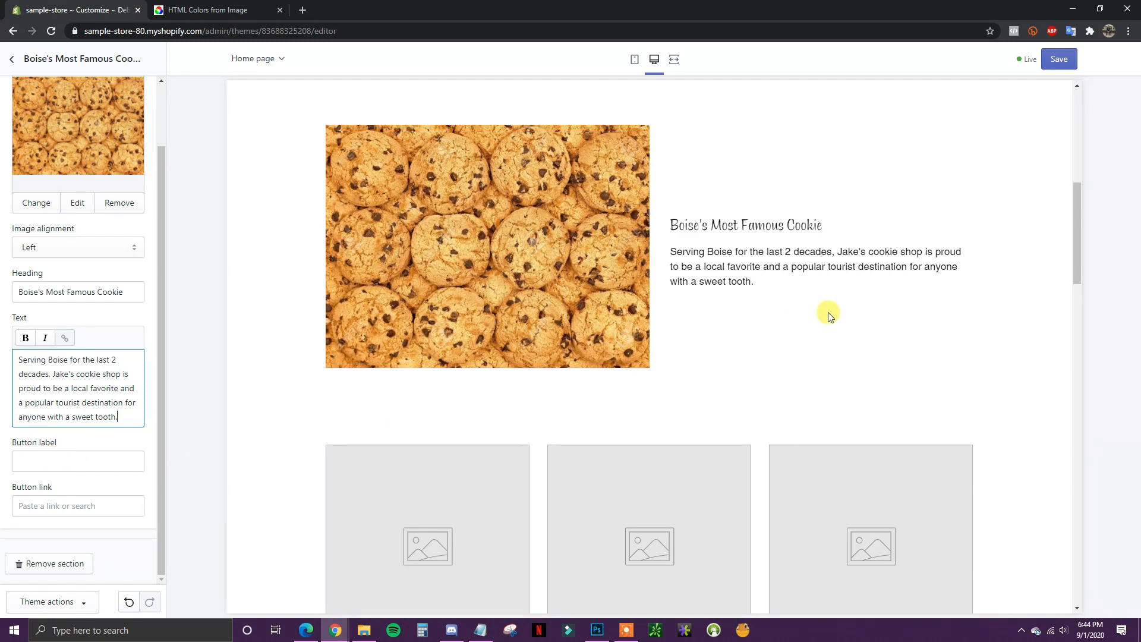
{"action": "scroll", "coordinate": [830, 315], "scroll_direction": "up", "scroll_amount": 5}
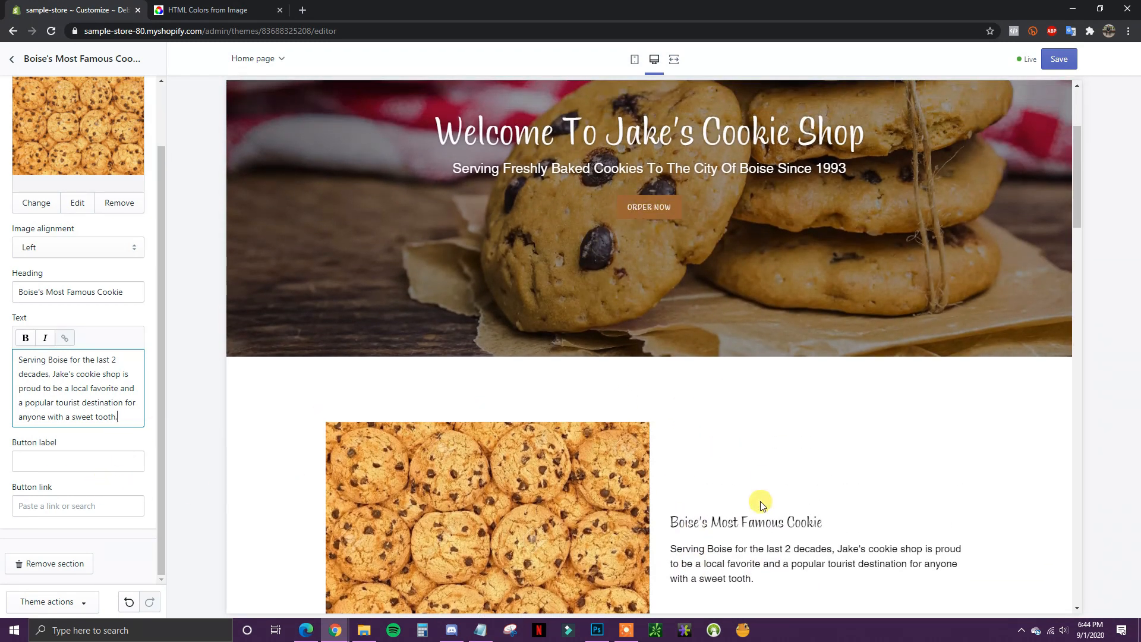
{"action": "scroll", "coordinate": [762, 505], "scroll_direction": "down", "scroll_amount": 1}
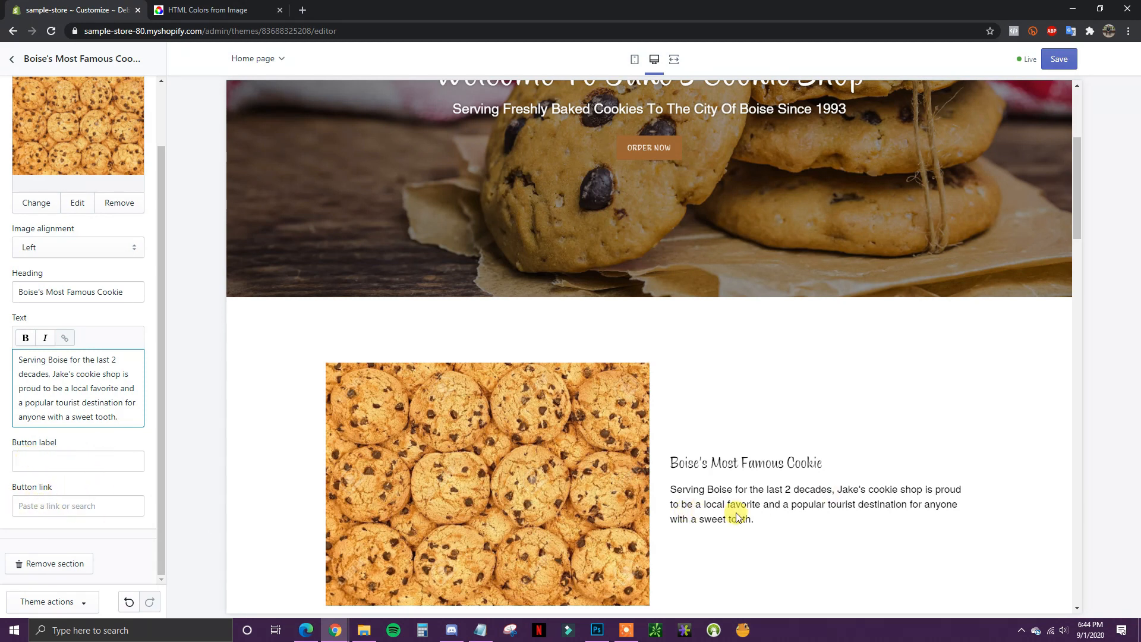
{"action": "scroll", "coordinate": [737, 508], "scroll_direction": "down", "scroll_amount": 2}
{"action": "scroll", "coordinate": [94, 455], "scroll_direction": "up", "scroll_amount": 1}
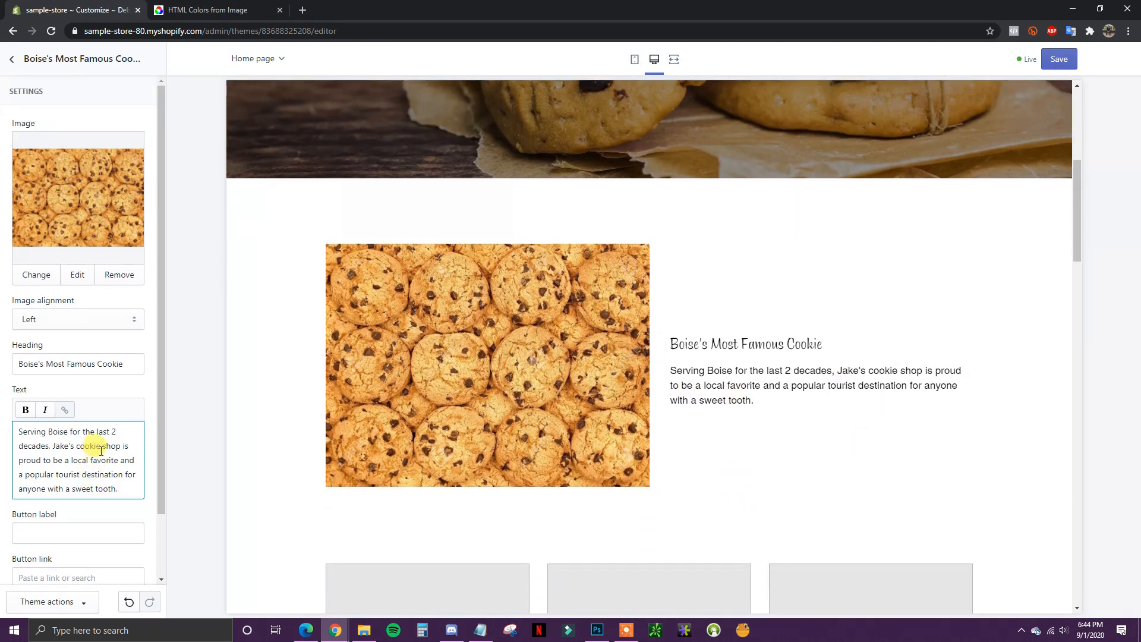
{"action": "left_click", "coordinate": [12, 62]}
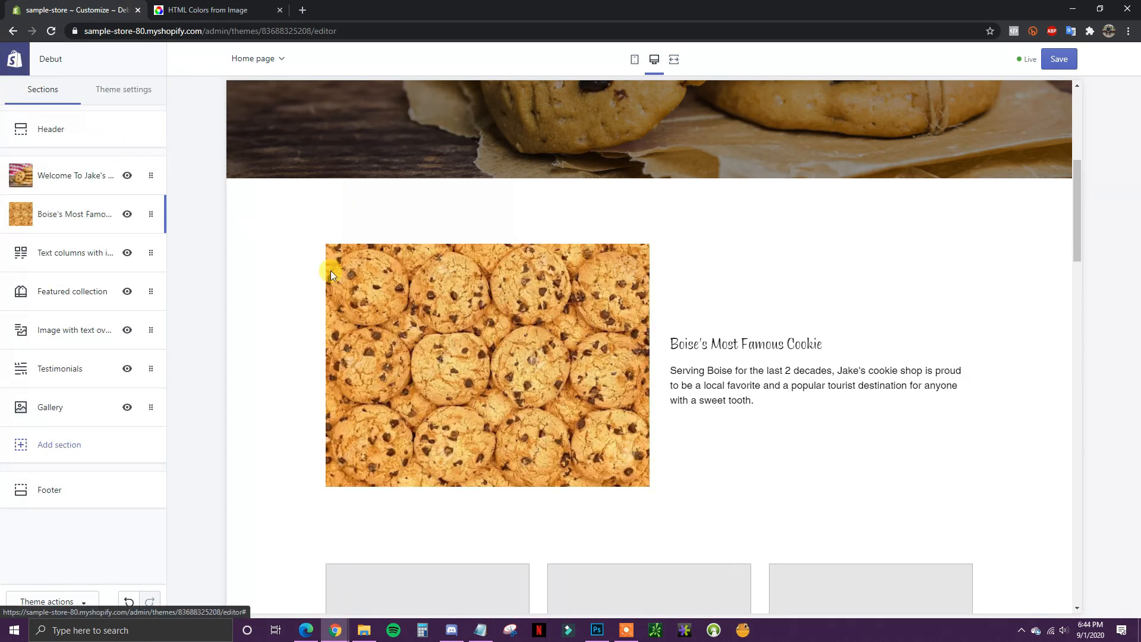
{"action": "left_click", "coordinate": [1068, 62]}
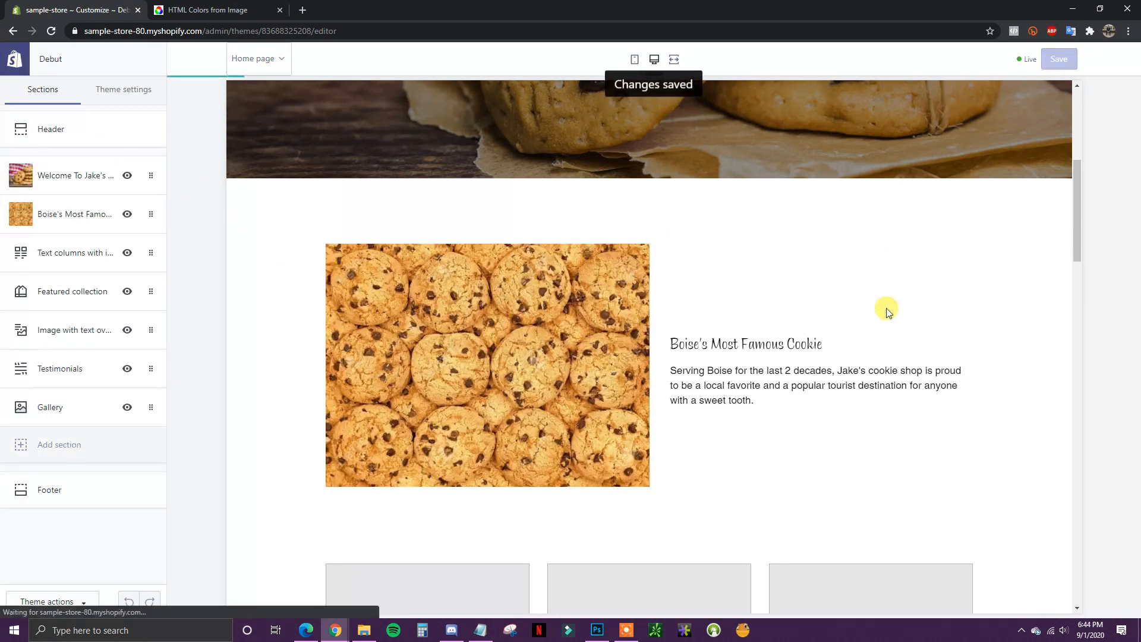
Move the Text columns with images section below the Gallery section on the home page
{"action": "scroll", "coordinate": [891, 311], "scroll_direction": "down", "scroll_amount": 4}
{"action": "scroll", "coordinate": [533, 306], "scroll_direction": "down", "scroll_amount": 1}
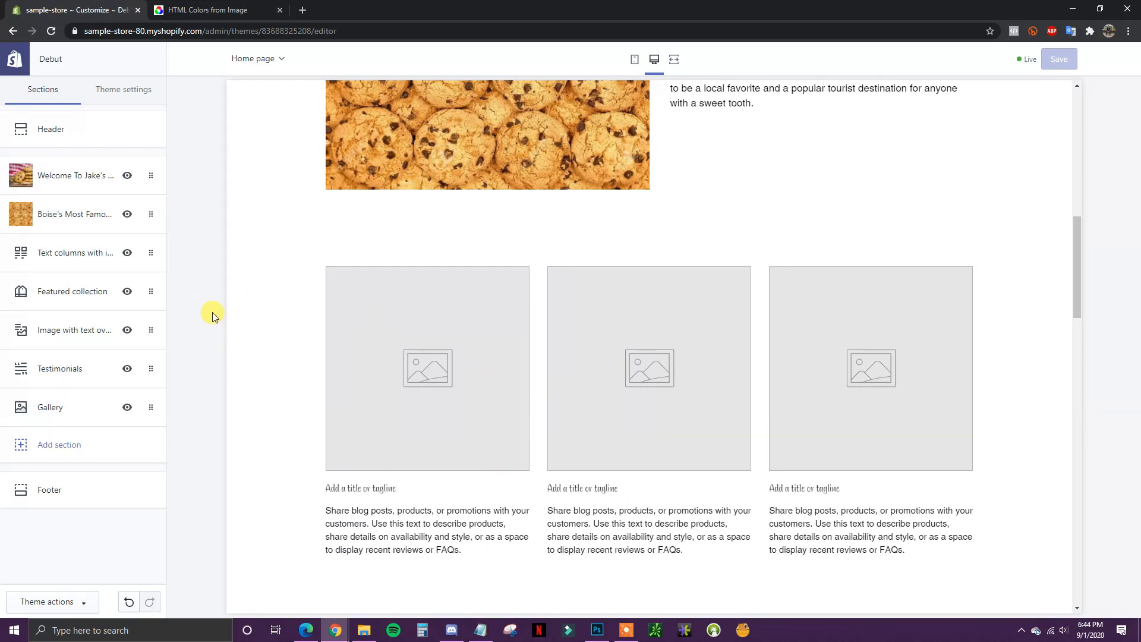
{"action": "mouse_move", "coordinate": [154, 253]}
{"action": "left_mouse_down"}
{"action": "mouse_move", "coordinate": [150, 292]}
{"action": "mouse_move", "coordinate": [153, 255]}
{"action": "left_mouse_up"}
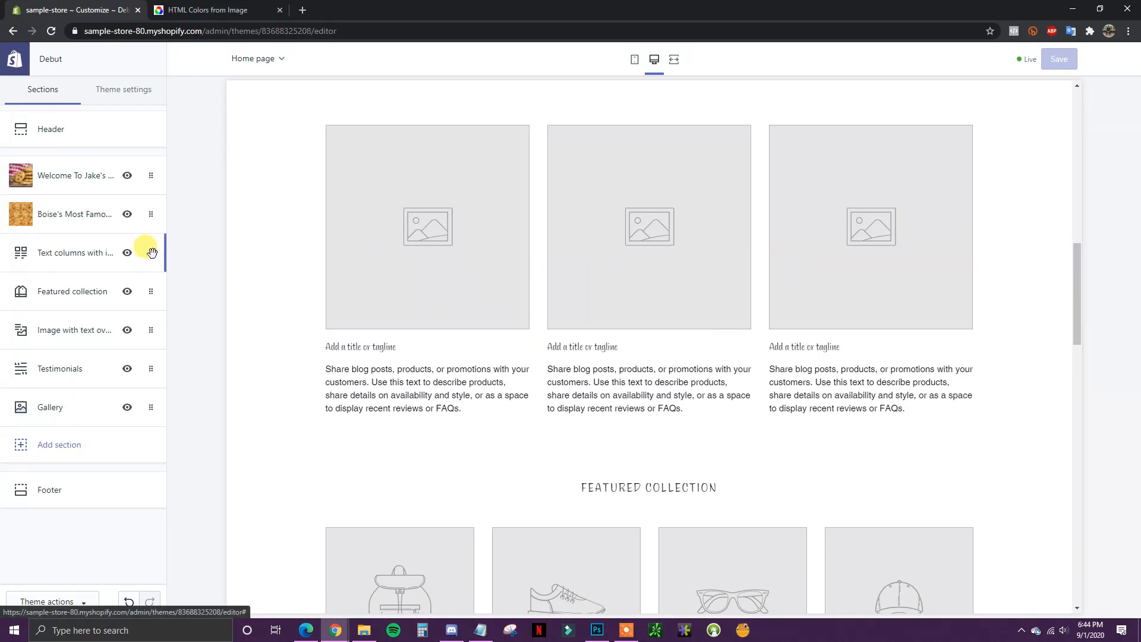
{"action": "left_click_drag", "start_coordinate": [153, 253], "coordinate": [133, 409]}
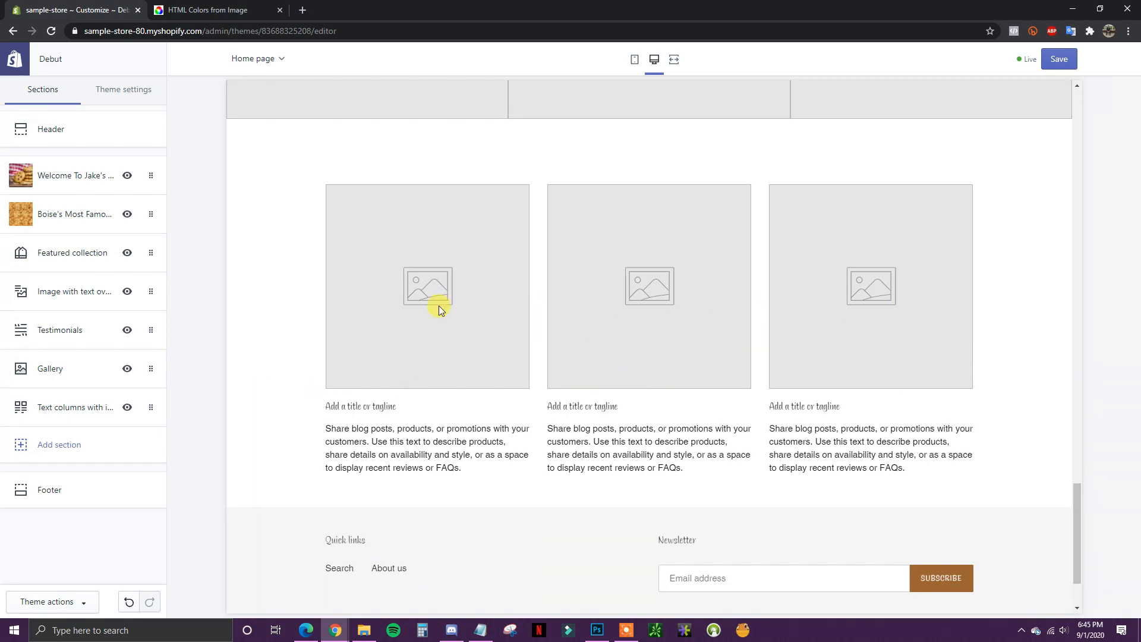
Remove the Text columns with images section from the home page
{"action": "left_click", "coordinate": [81, 411]}
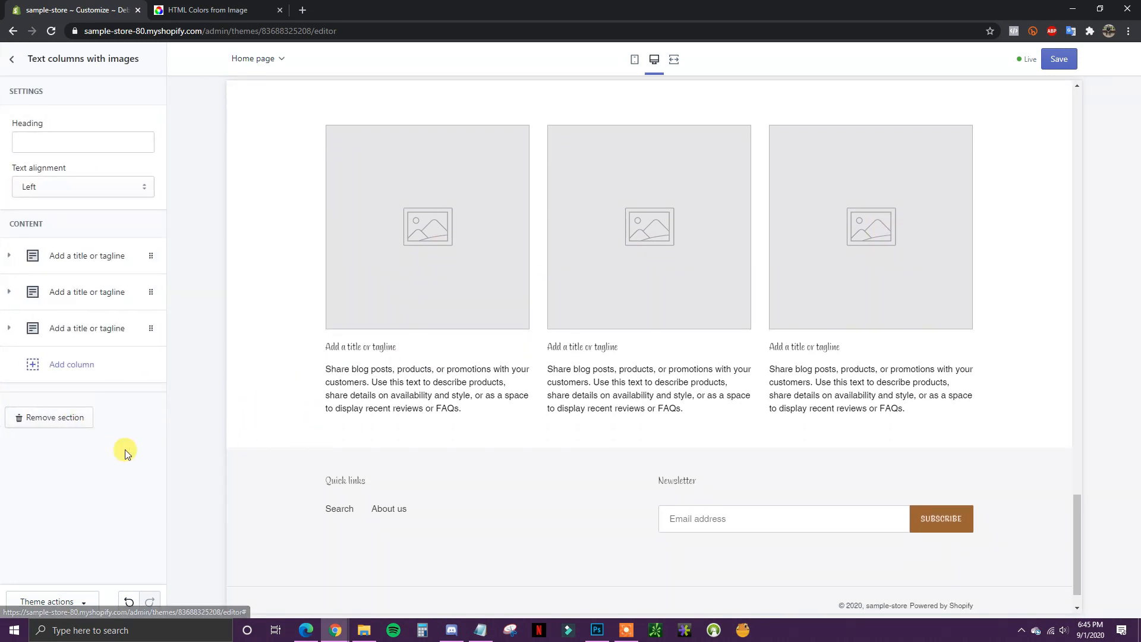
{"action": "left_click", "coordinate": [69, 419]}
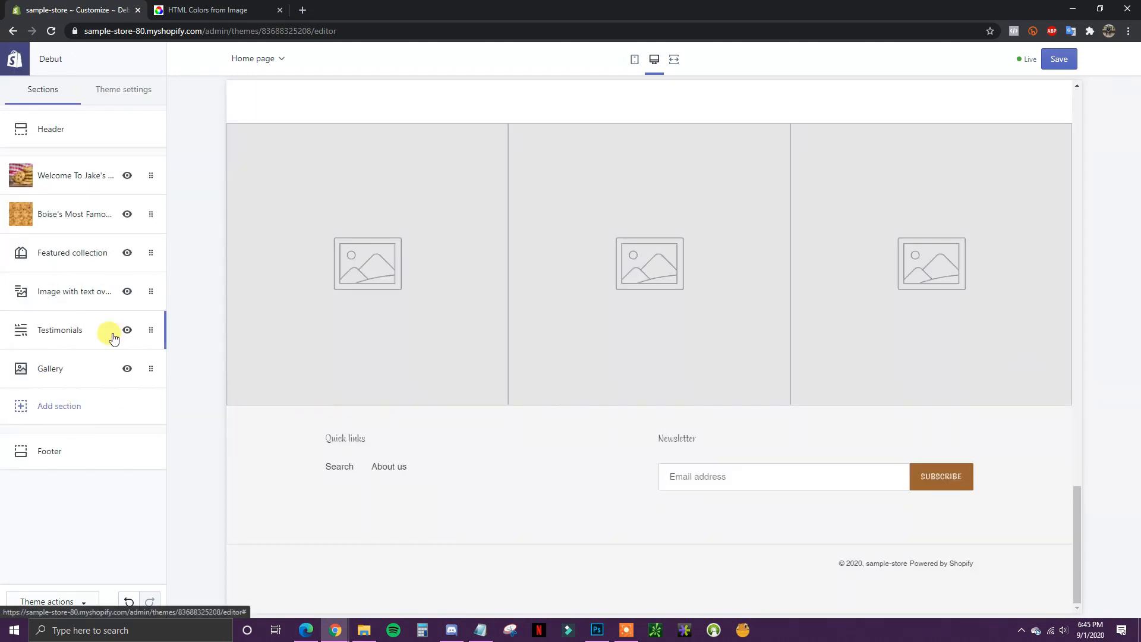
Look through the section types available to add to the home page, previewing Collection list, Gallery, Newsletter and Map, without adding any
{"action": "left_click", "coordinate": [92, 404]}
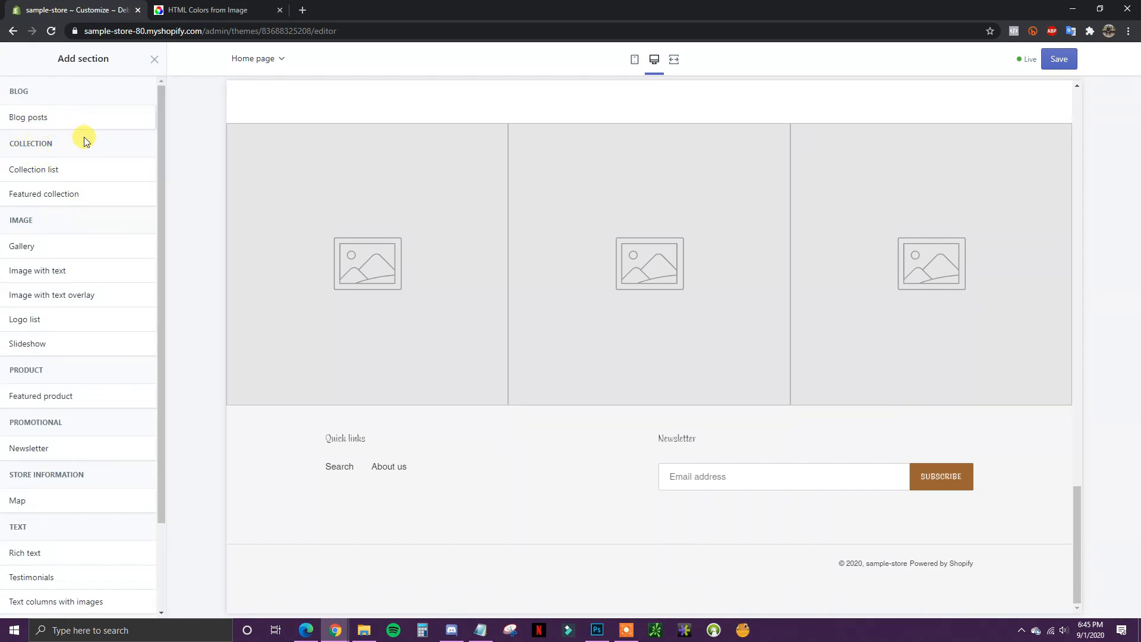
{"action": "left_click", "coordinate": [80, 170]}
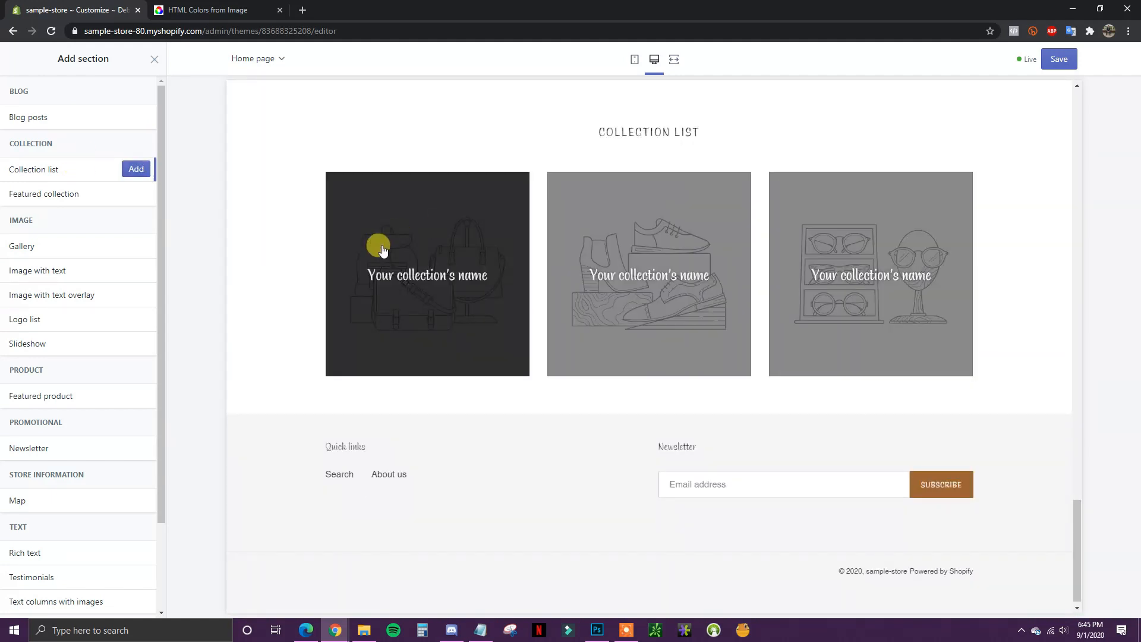
{"action": "left_click", "coordinate": [67, 196]}
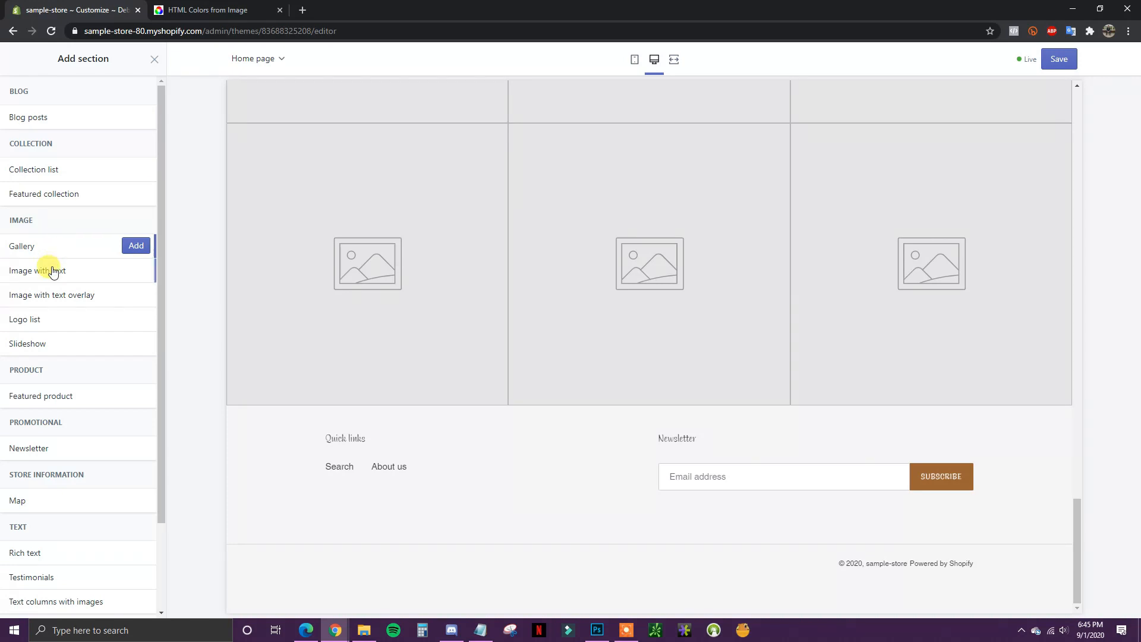
{"action": "mouse_move", "coordinate": [54, 272]}
{"action": "mouse_move", "coordinate": [61, 302]}
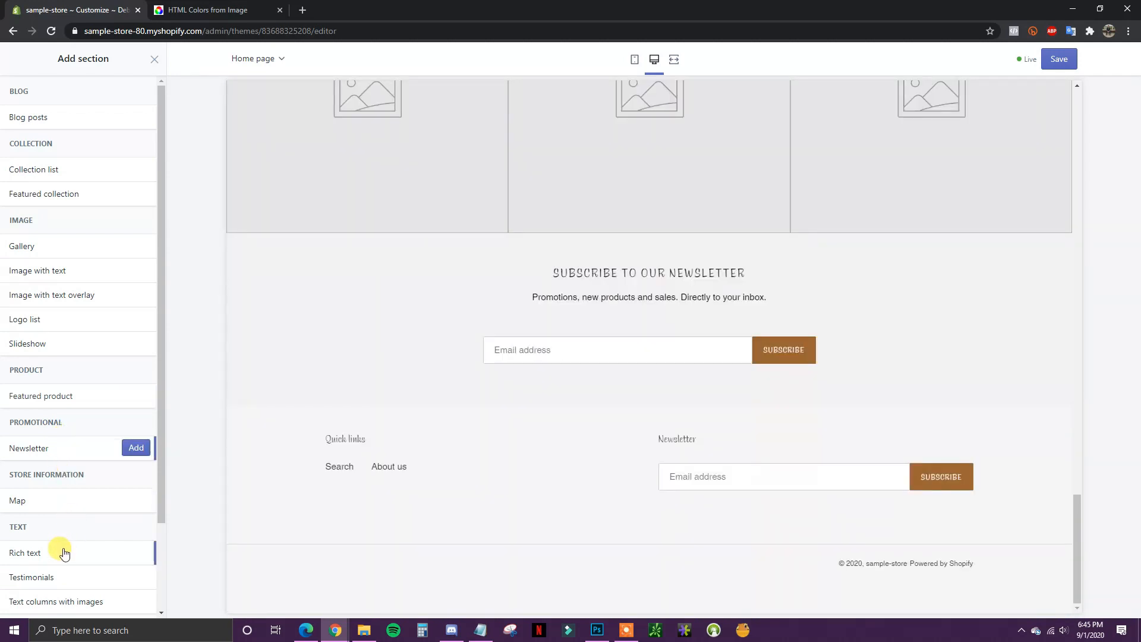
{"action": "scroll", "coordinate": [131, 489], "scroll_direction": "down", "scroll_amount": 2}
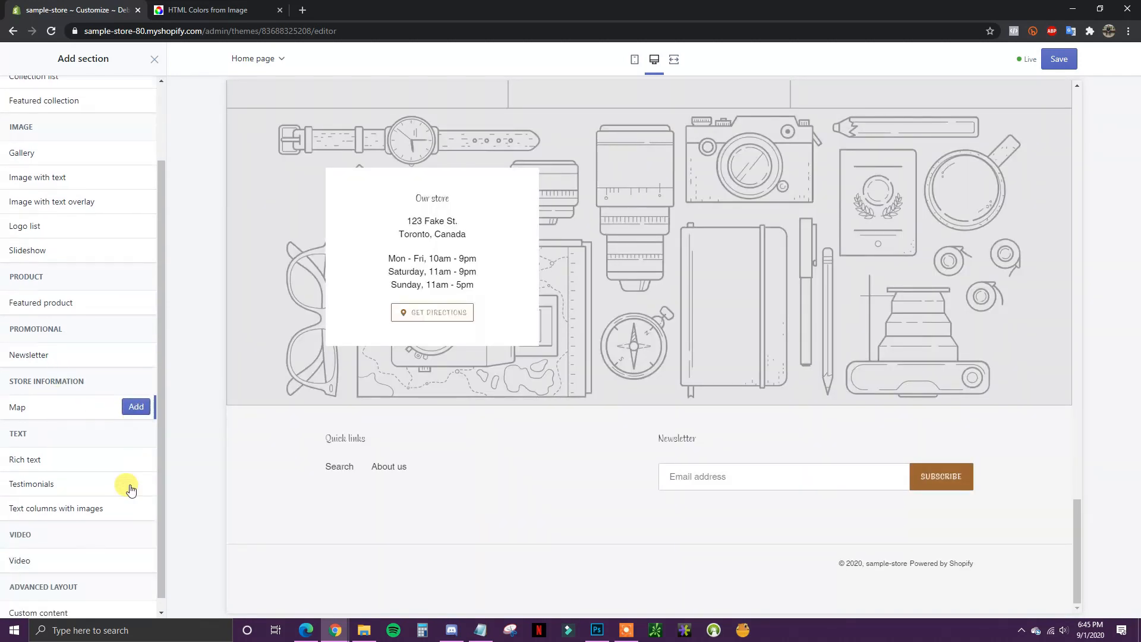
{"action": "scroll", "coordinate": [77, 334], "scroll_direction": "up", "scroll_amount": 2}
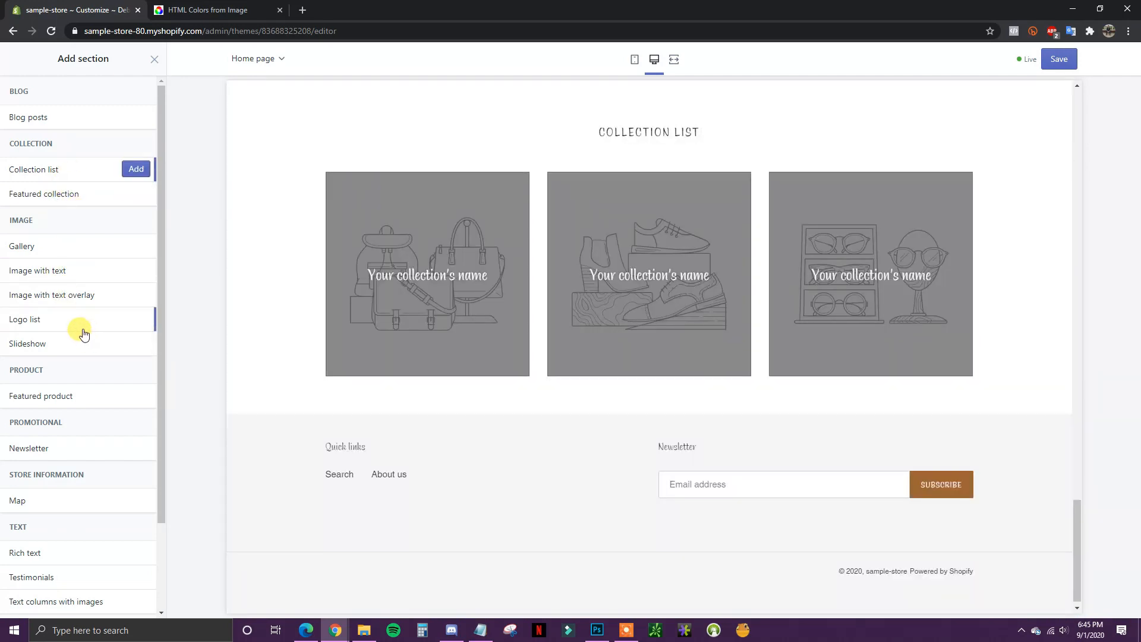
{"action": "scroll", "coordinate": [84, 333], "scroll_direction": "down", "scroll_amount": 2}
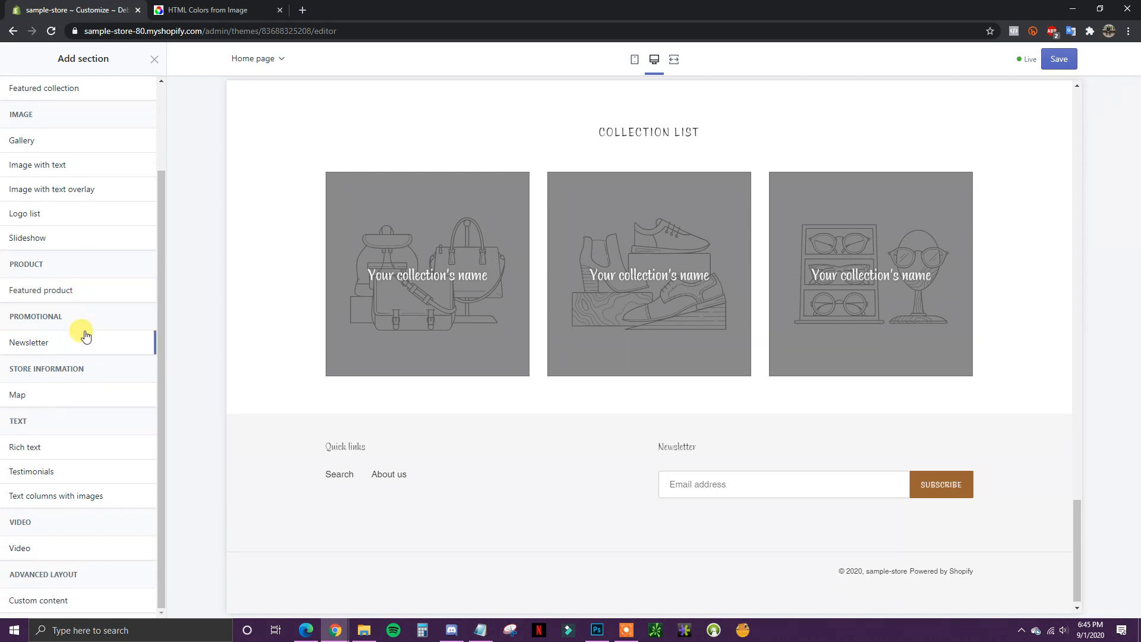
{"action": "scroll", "coordinate": [84, 333], "scroll_direction": "up", "scroll_amount": 2}
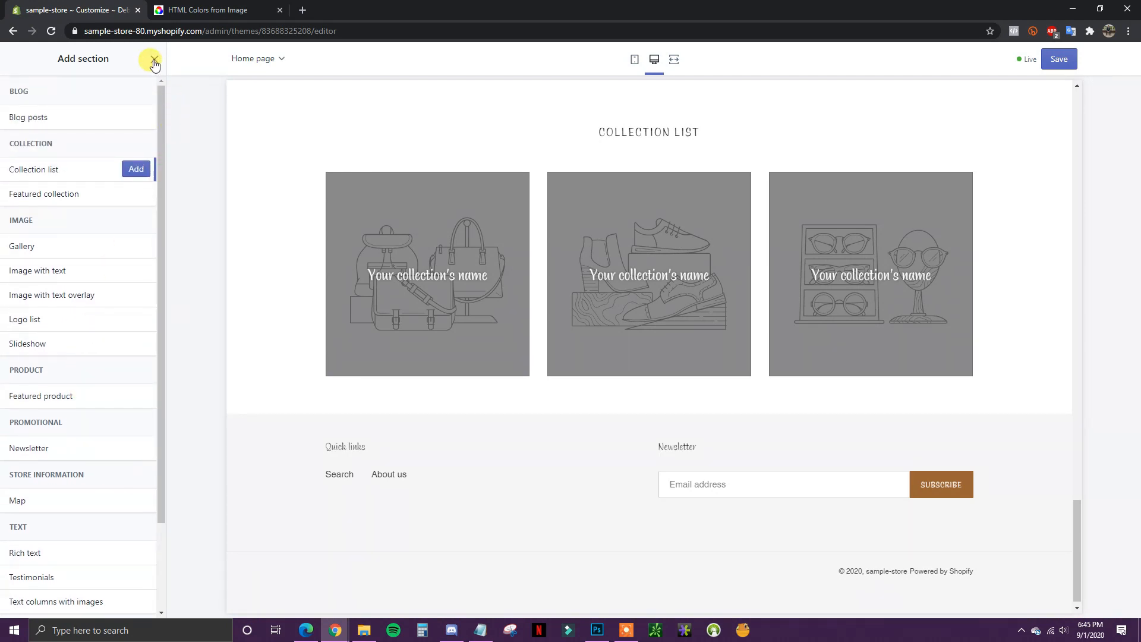
{"action": "left_click", "coordinate": [154, 61]}
Review the home page preview from the testimonials up to the banner and back down to the Featured collection placeholder products
{"action": "scroll", "coordinate": [572, 440], "scroll_direction": "up", "scroll_amount": 6}
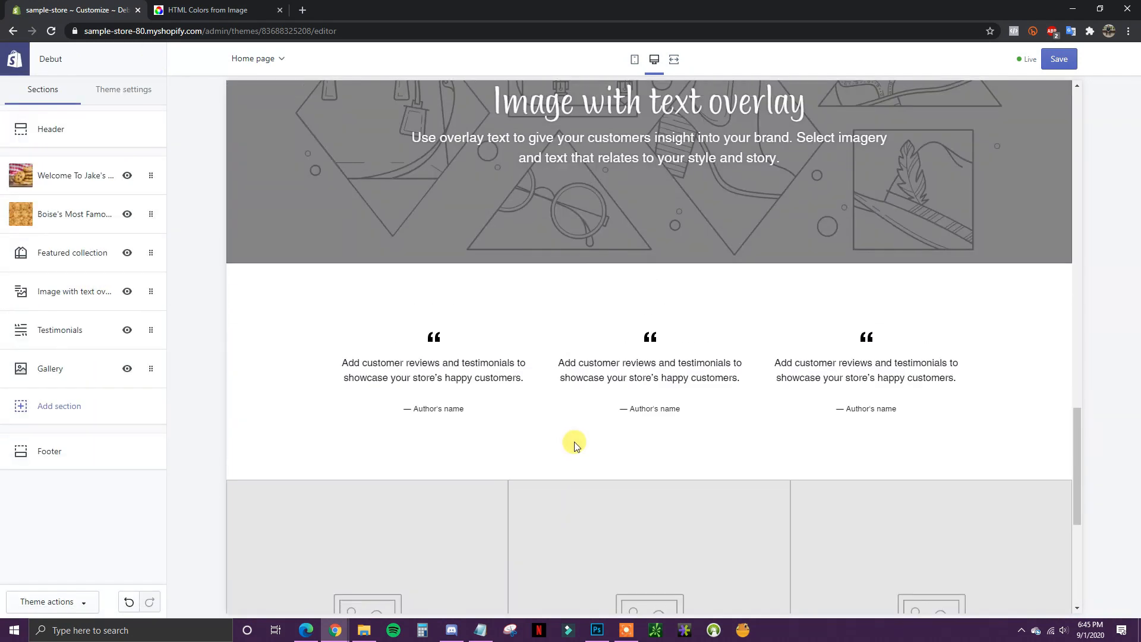
{"action": "scroll", "coordinate": [574, 442], "scroll_direction": "up", "scroll_amount": 15}
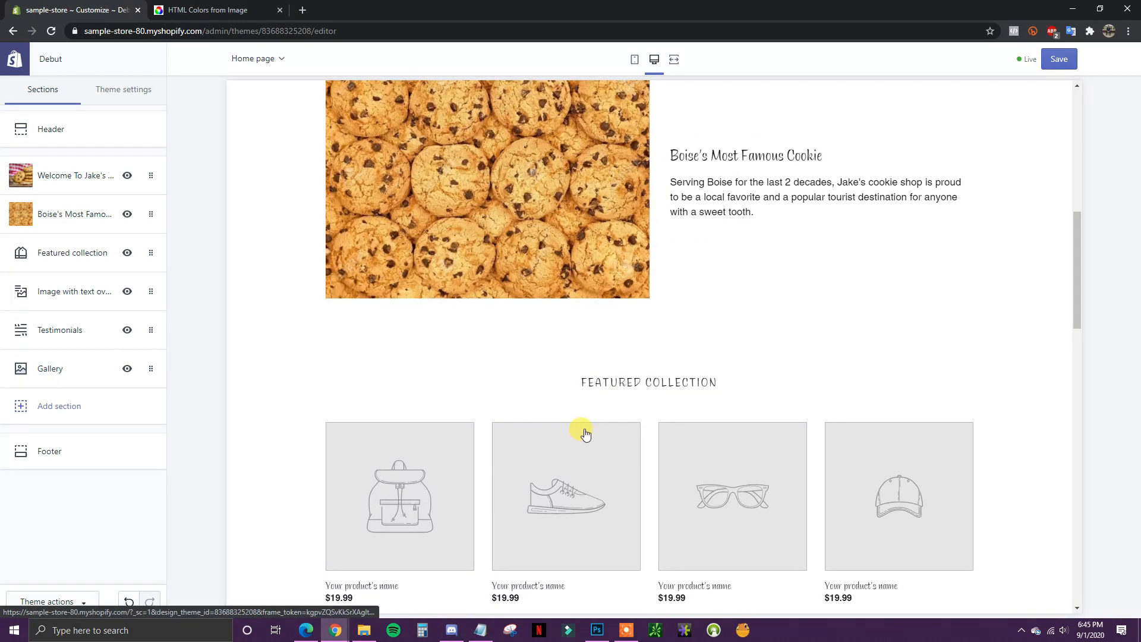
{"action": "scroll", "coordinate": [586, 433], "scroll_direction": "up", "scroll_amount": 9}
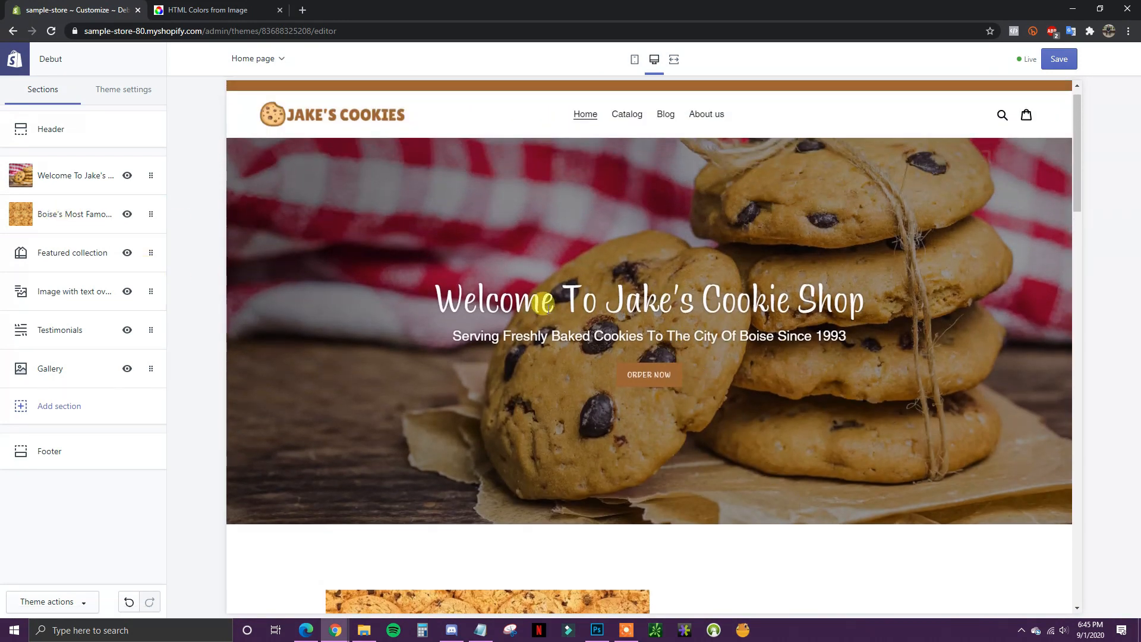
{"action": "scroll", "coordinate": [779, 349], "scroll_direction": "down", "scroll_amount": 5}
{"action": "scroll", "coordinate": [831, 364], "scroll_direction": "down", "scroll_amount": 5}
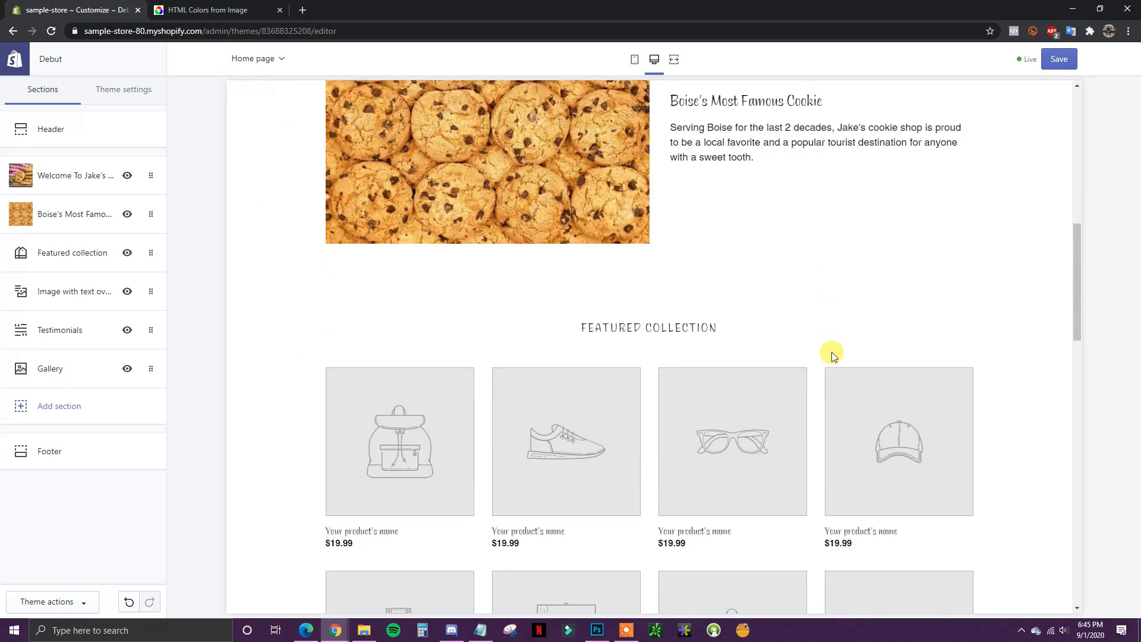
{"action": "scroll", "coordinate": [810, 296], "scroll_direction": "down", "scroll_amount": 2}
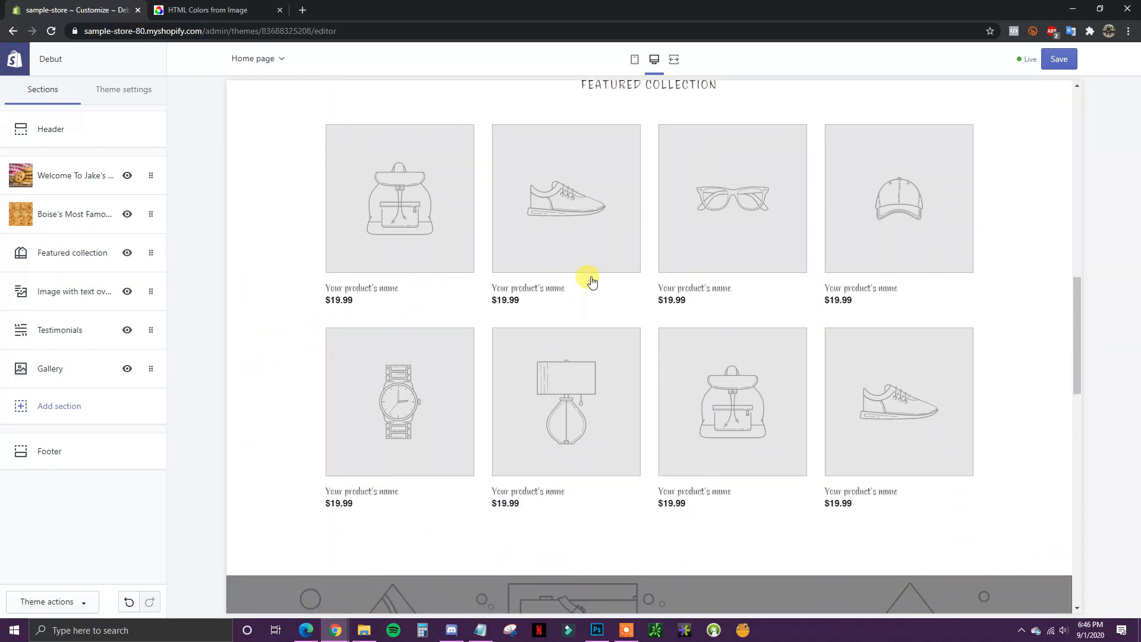
{"action": "scroll", "coordinate": [464, 377], "scroll_direction": "up", "scroll_amount": 1}
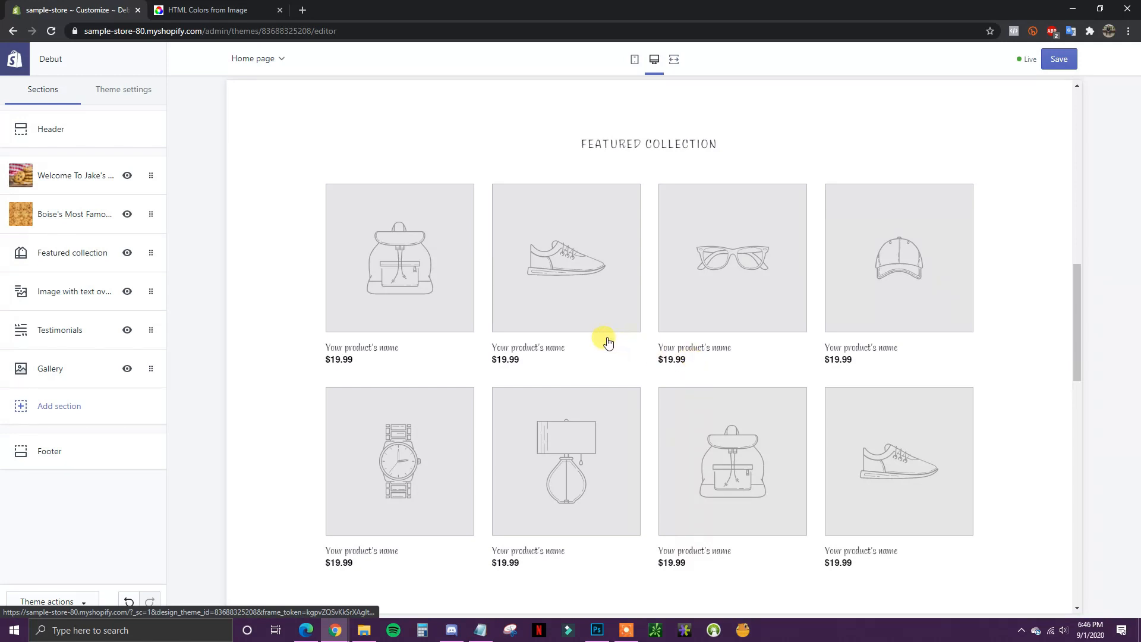
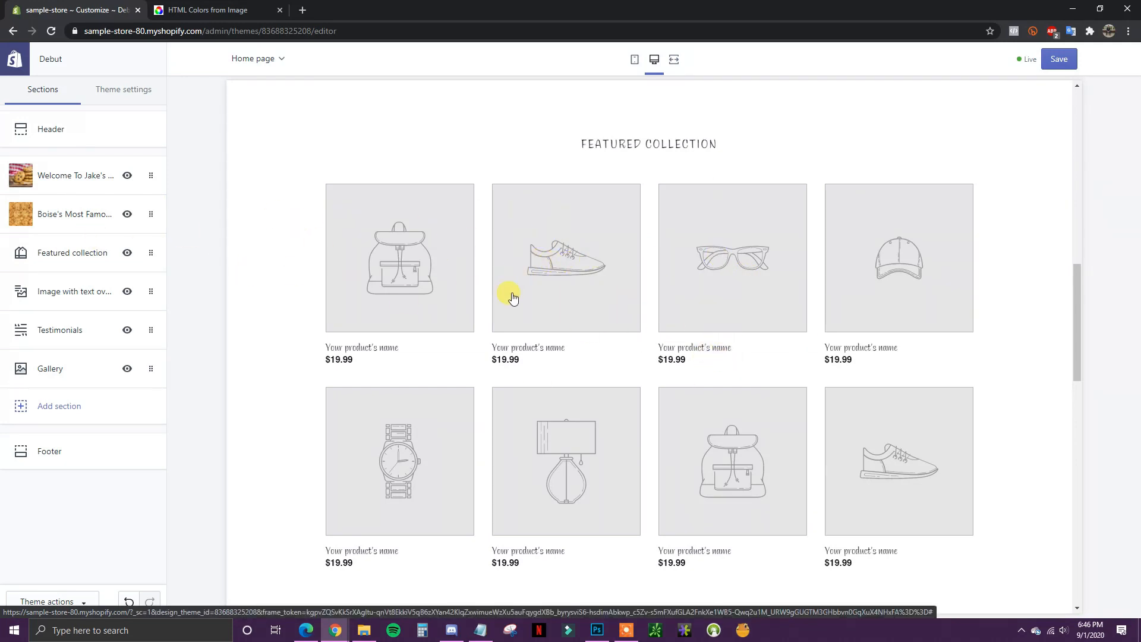
{"action": "scroll", "coordinate": [763, 248], "scroll_direction": "down", "scroll_amount": 1}
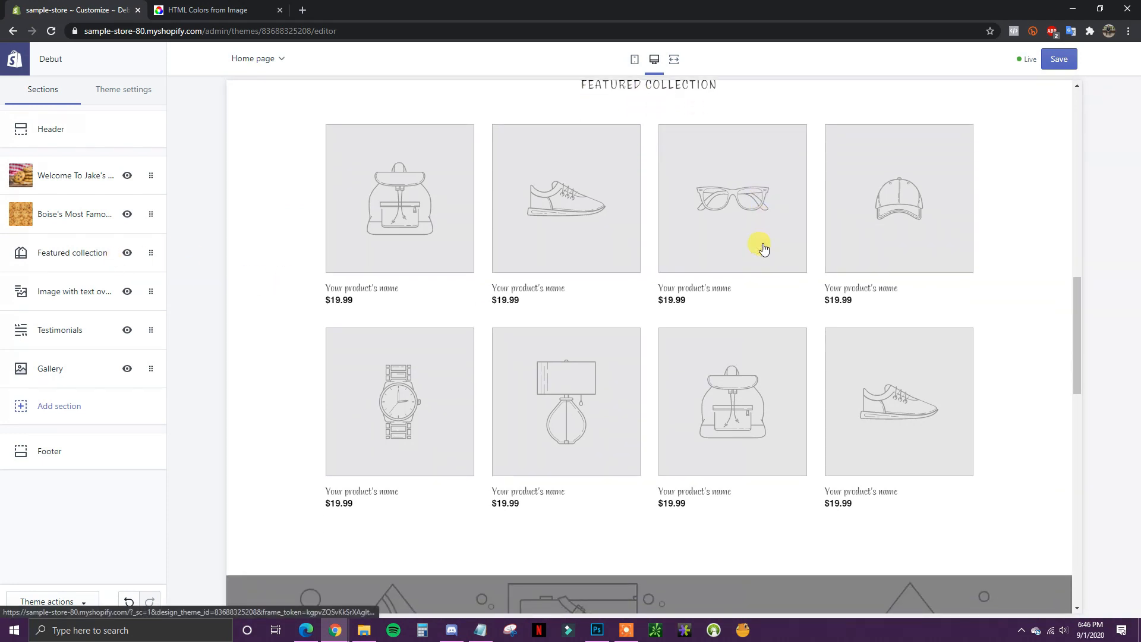
{"action": "scroll", "coordinate": [722, 355], "scroll_direction": "down", "scroll_amount": 2}
{"action": "scroll", "coordinate": [792, 348], "scroll_direction": "up", "scroll_amount": 2}
{"action": "scroll", "coordinate": [539, 301], "scroll_direction": "up", "scroll_amount": 1}
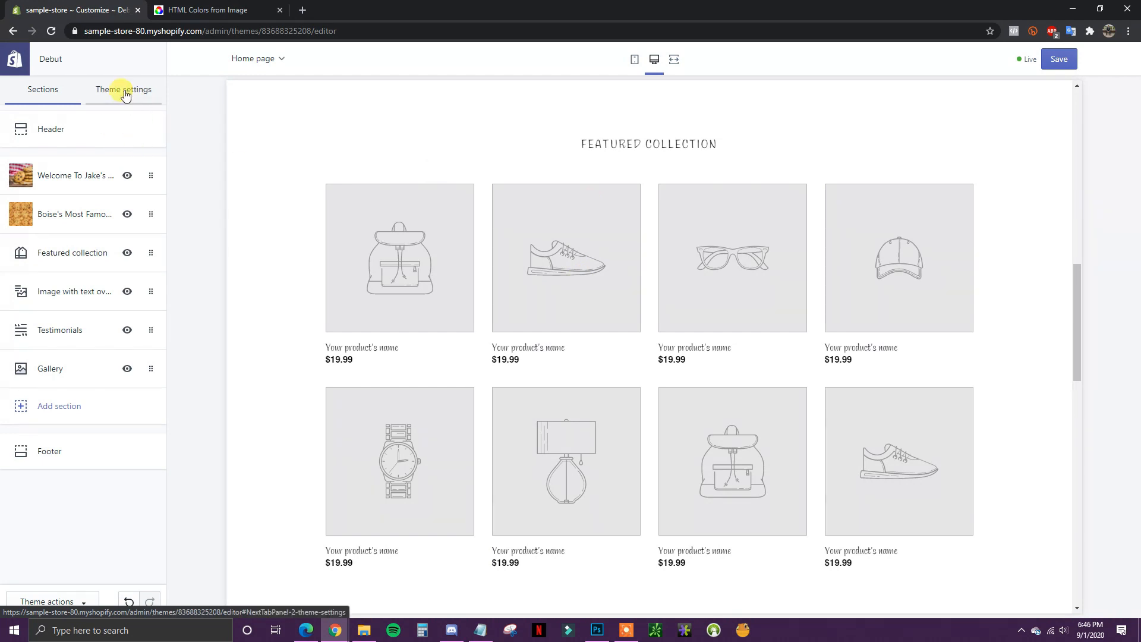
Save the theme changes and open the store admin in a separate browser tab
{"action": "left_click", "coordinate": [1074, 62]}
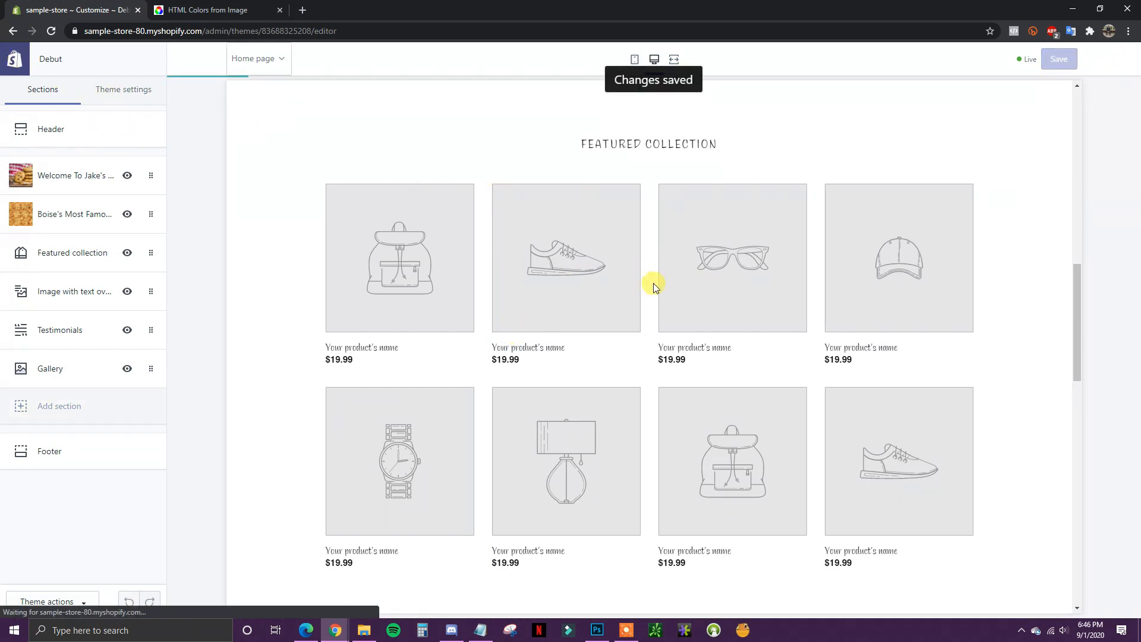
{"action": "right_click", "coordinate": [14, 63]}
{"action": "left_click", "coordinate": [24, 70]}
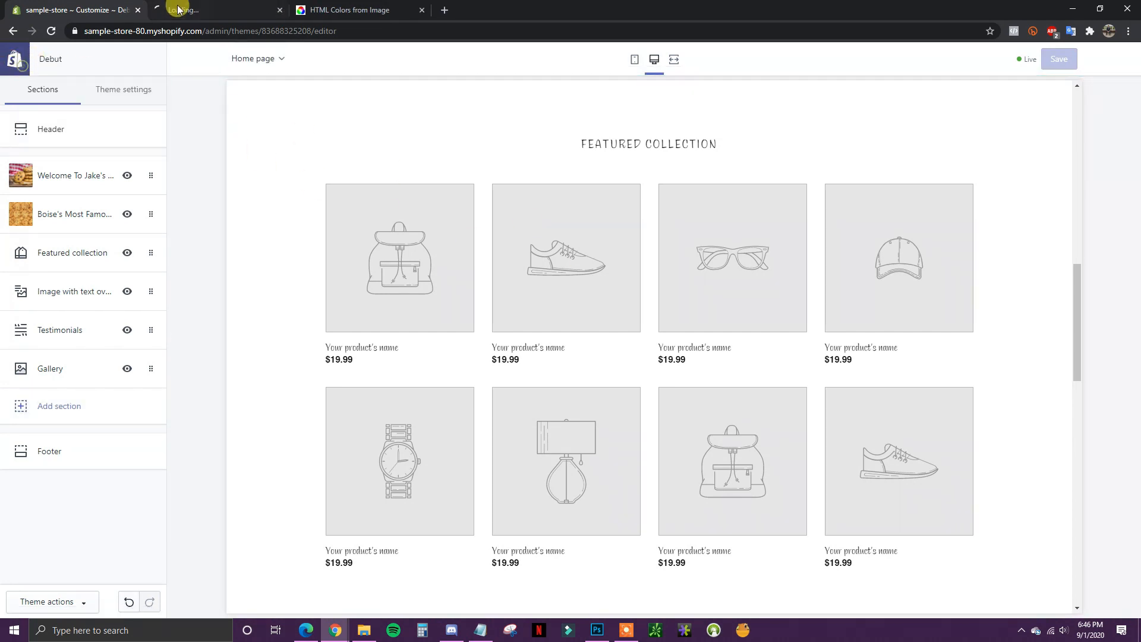
{"action": "left_click", "coordinate": [179, 9]}
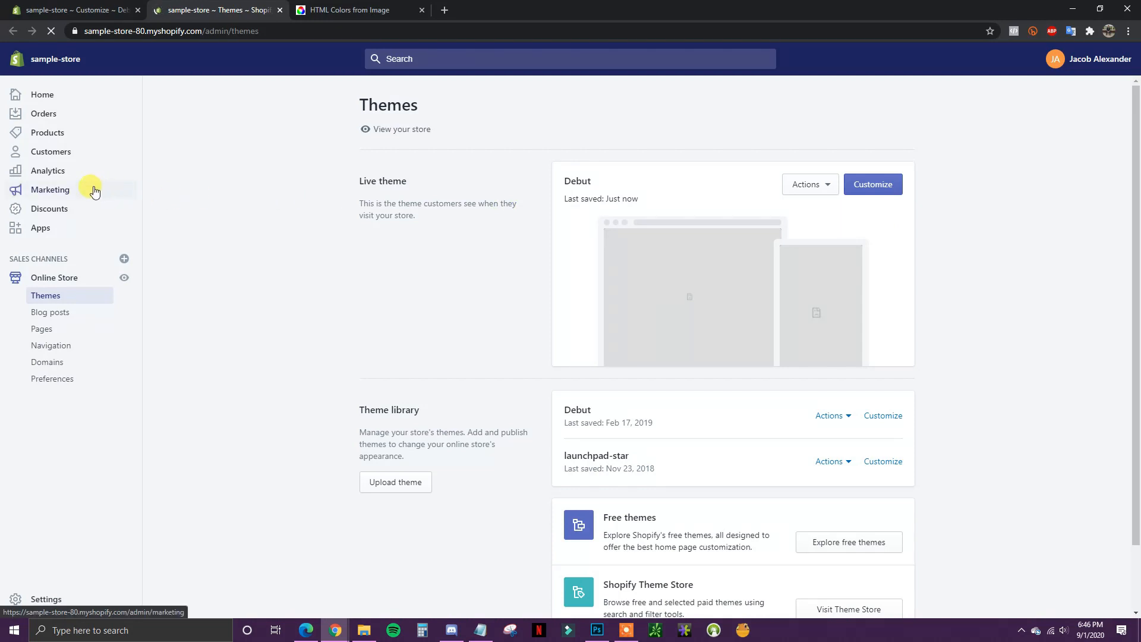
Create and save a new product collection titled Cookies with the Manual collection type
{"action": "left_click", "coordinate": [47, 136]}
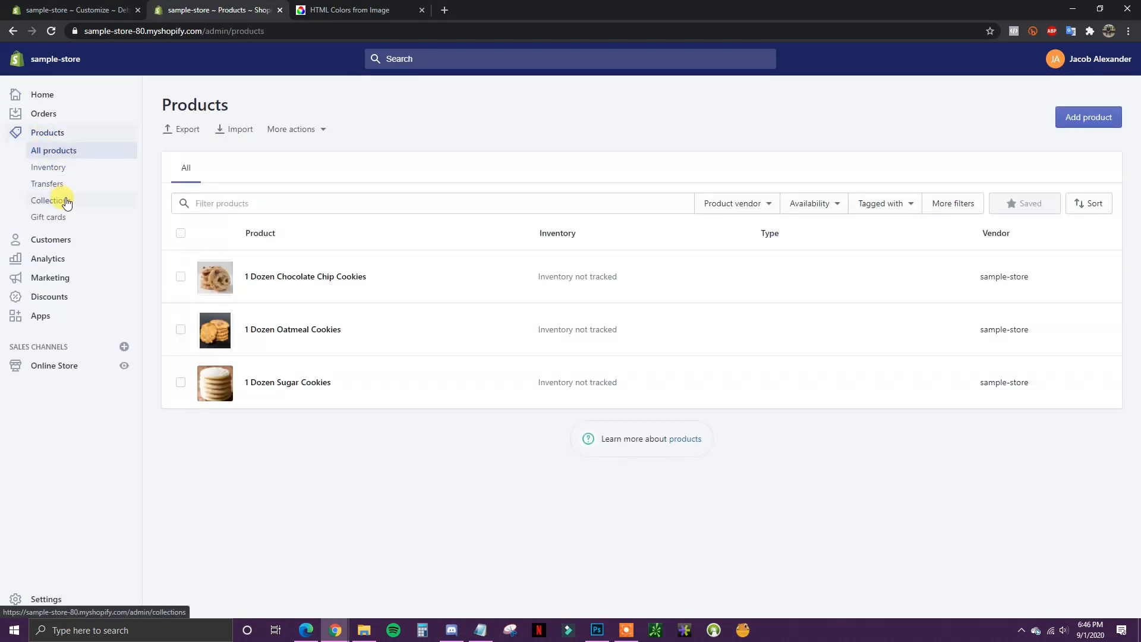
{"action": "left_click", "coordinate": [66, 202]}
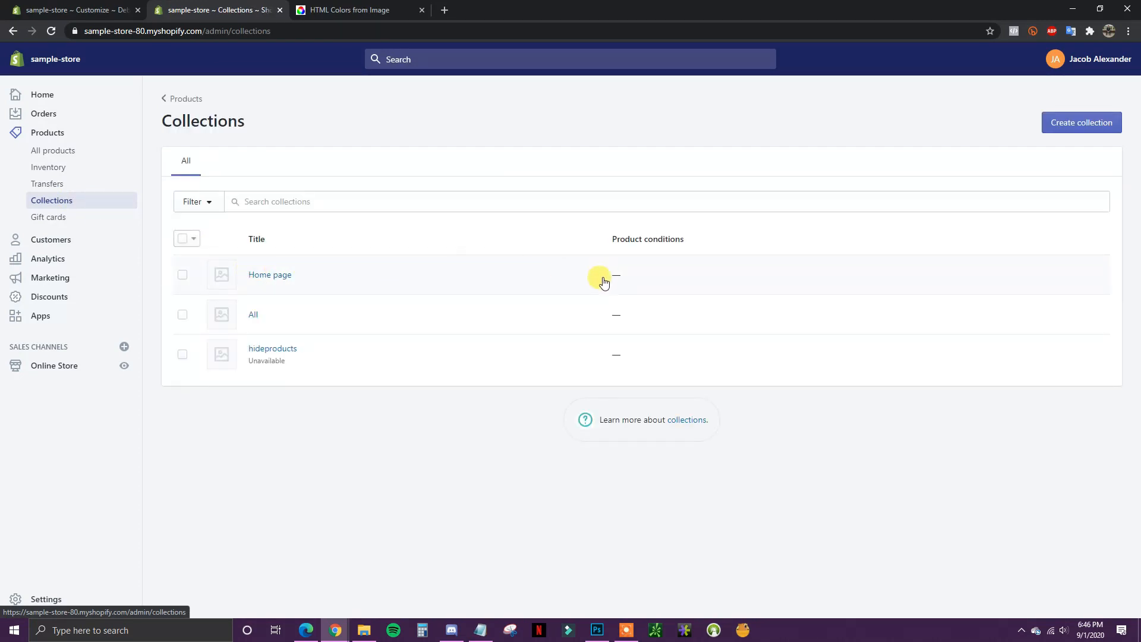
{"action": "left_click", "coordinate": [1077, 123]}
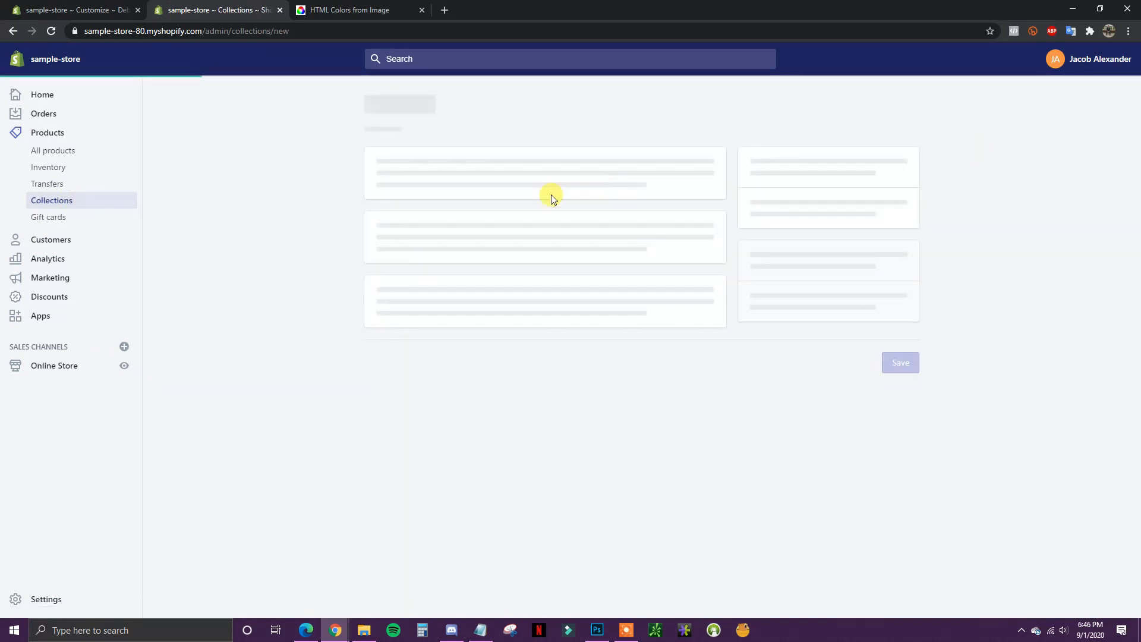
{"action": "left_click", "coordinate": [475, 185]}
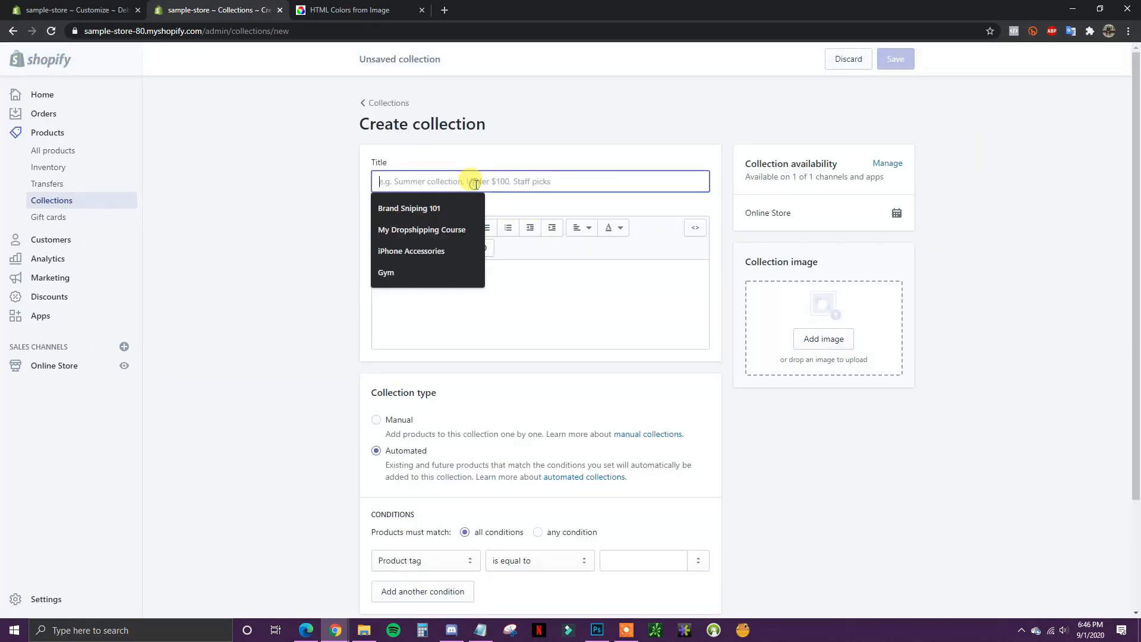
{"action": "type", "text": "Cookies"}
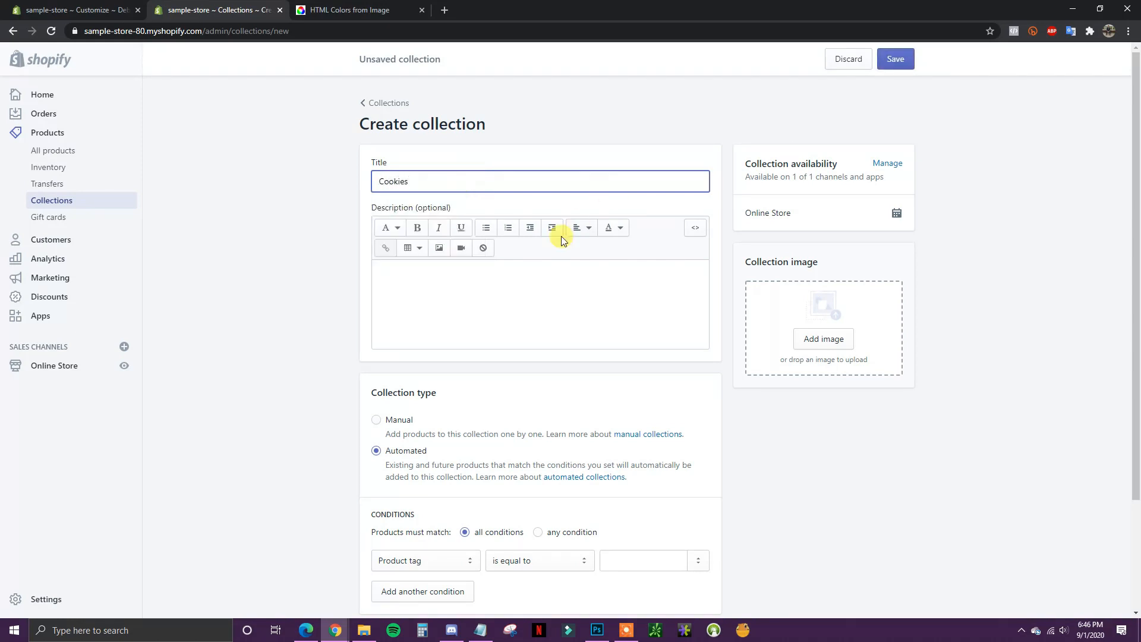
{"action": "scroll", "coordinate": [811, 487], "scroll_direction": "down", "scroll_amount": 2}
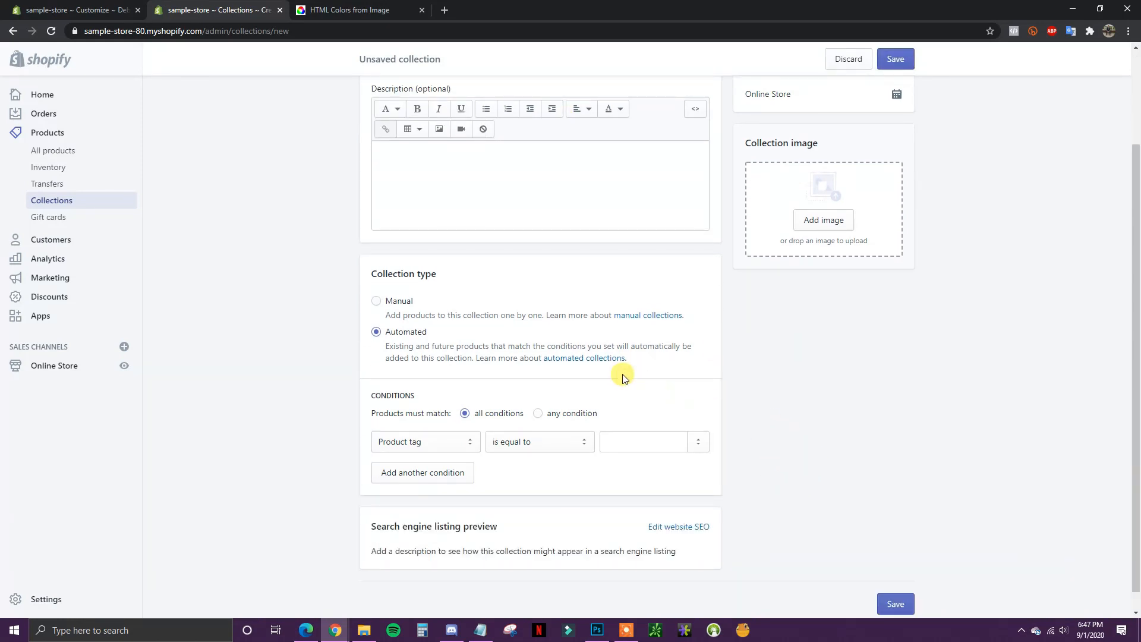
{"action": "left_click", "coordinate": [397, 306]}
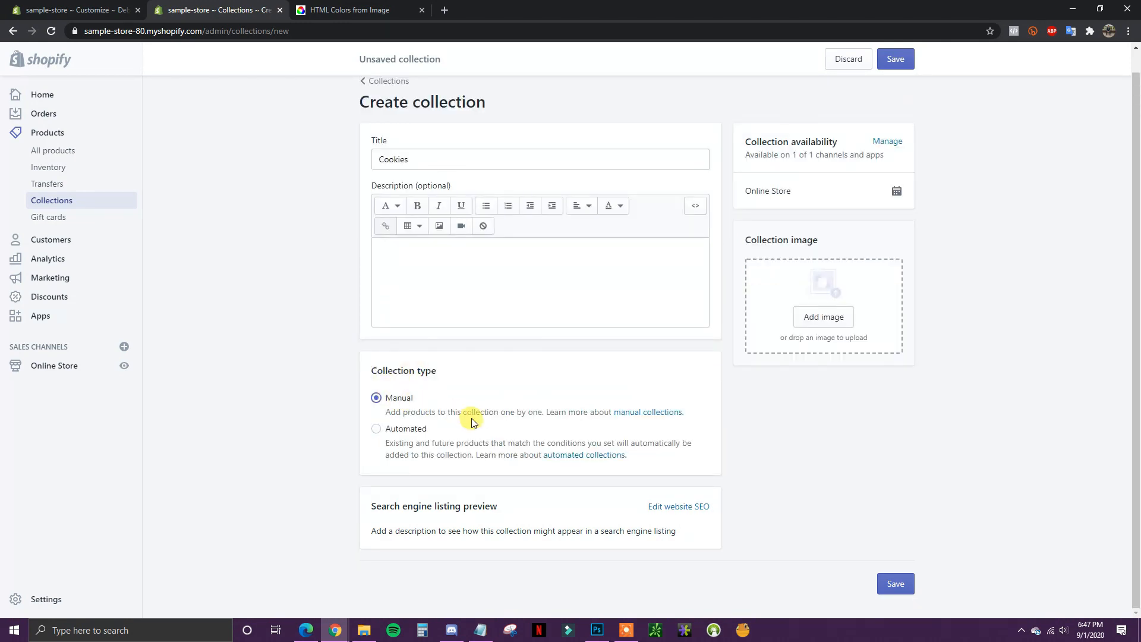
{"action": "left_click", "coordinate": [897, 584]}
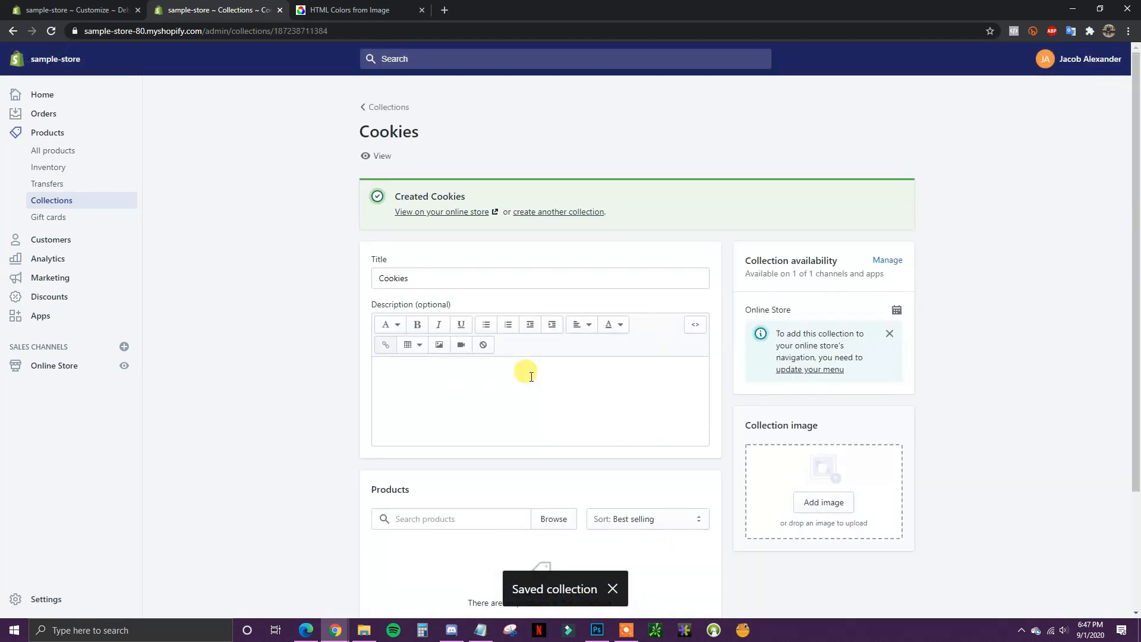
Add the 1 Dozen Sugar, Oatmeal and Chocolate Chip Cookies products to the Cookies collection
{"action": "scroll", "coordinate": [452, 458], "scroll_direction": "down", "scroll_amount": 1}
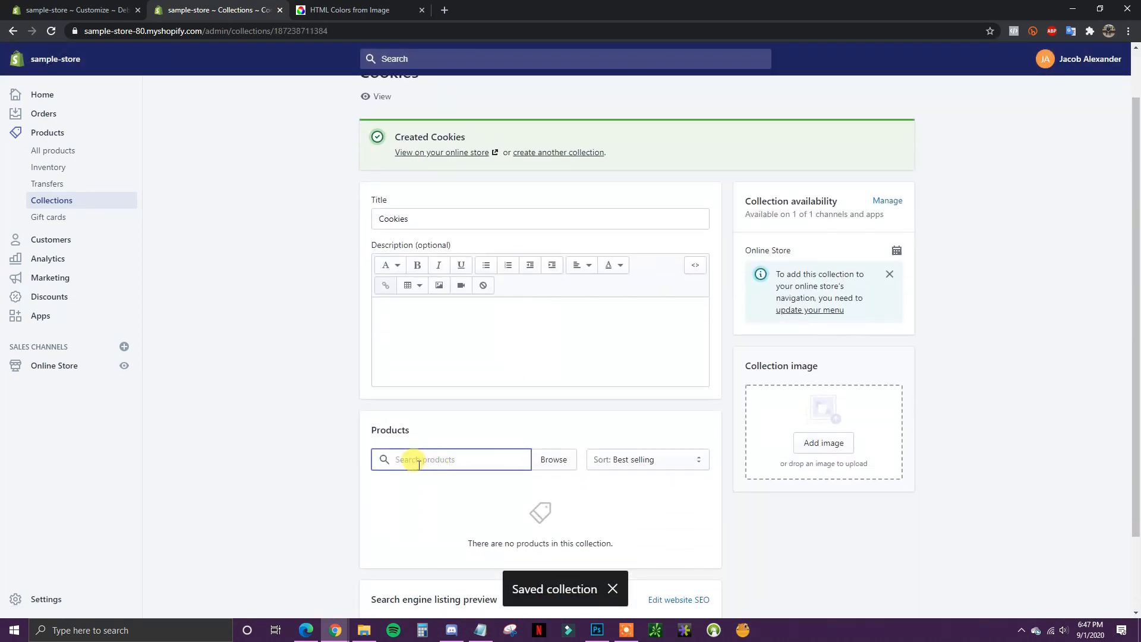
{"action": "left_click", "coordinate": [541, 459]}
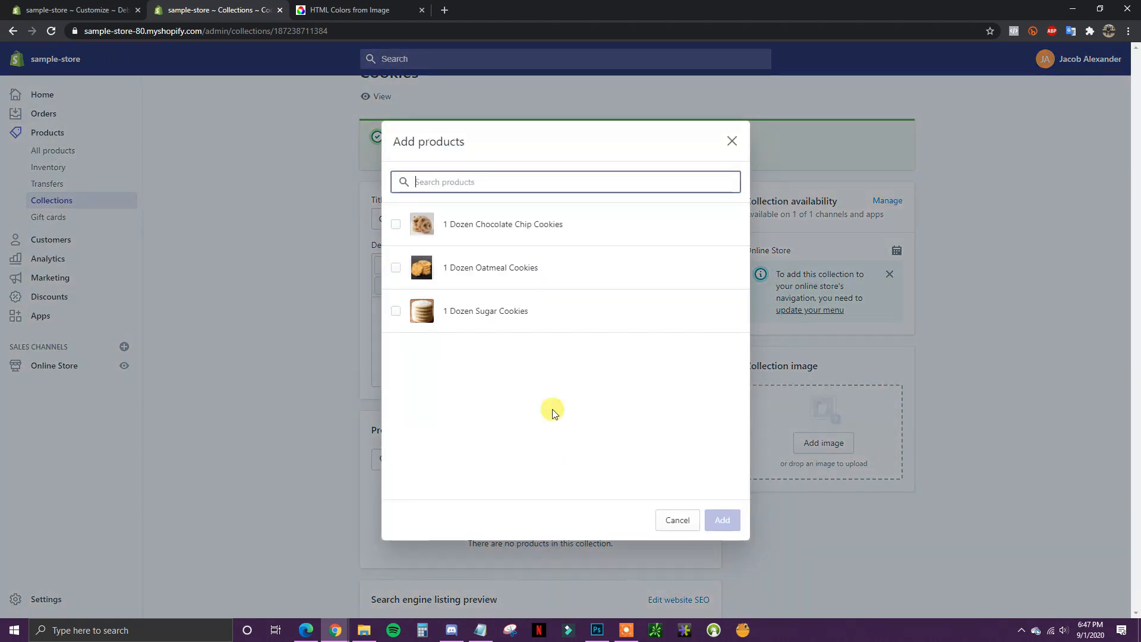
{"action": "left_click", "coordinate": [462, 320]}
{"action": "left_click", "coordinate": [471, 278]}
{"action": "left_click", "coordinate": [481, 224]}
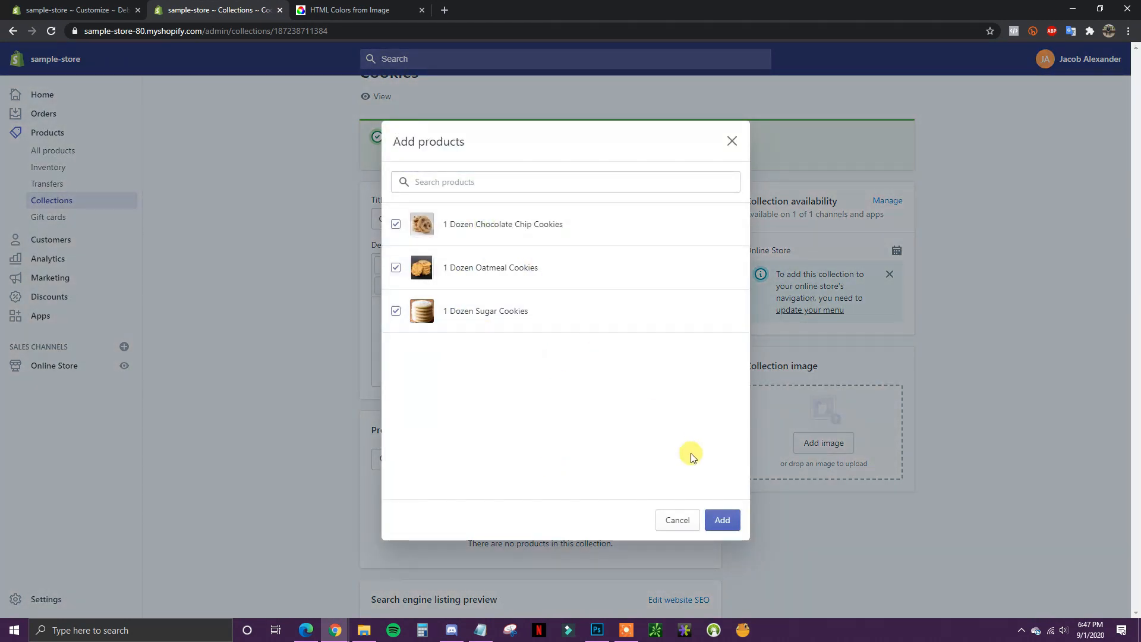
{"action": "left_click", "coordinate": [721, 521]}
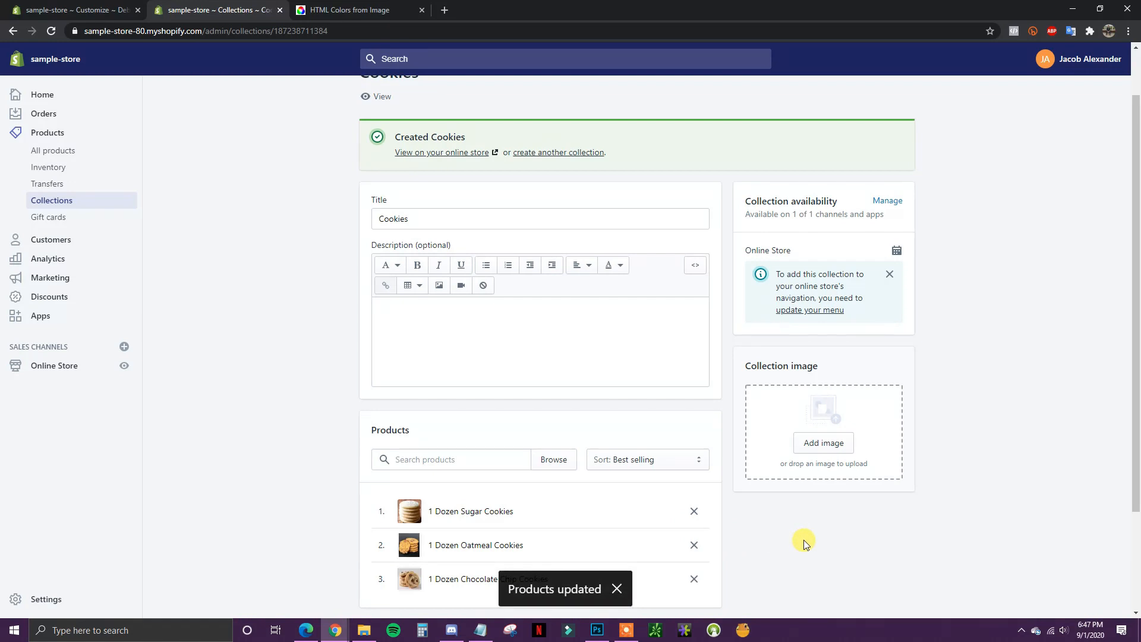
Return to the theme editor, reload it, and assign the Cookies collection to the Featured collection section with 3 products per row
{"action": "left_click", "coordinate": [101, 8]}
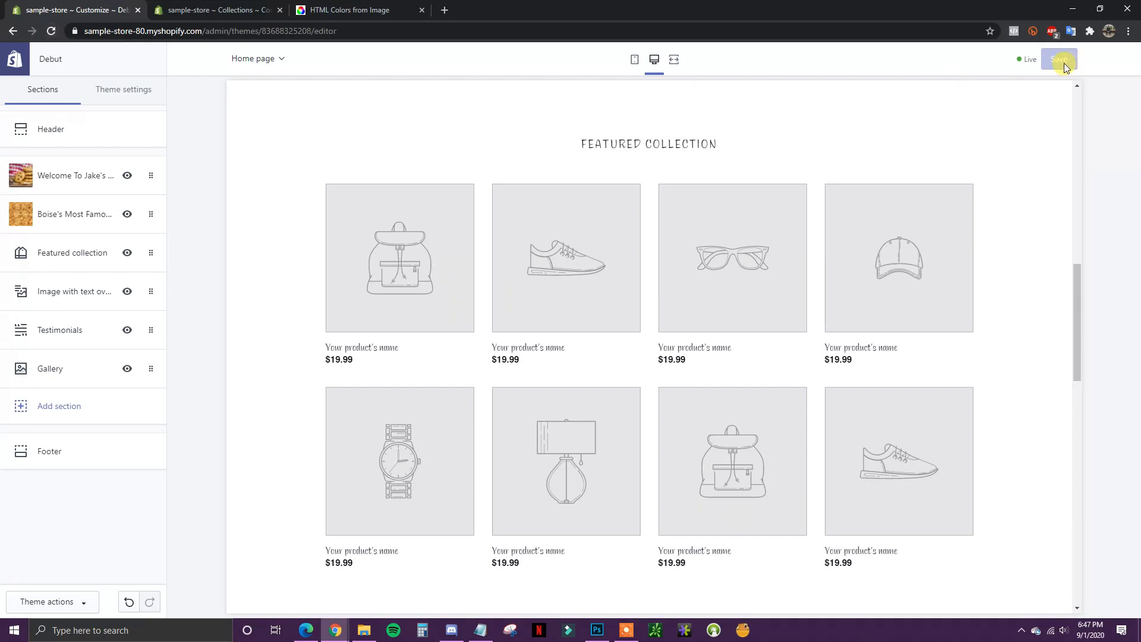
{"action": "left_click", "coordinate": [49, 31]}
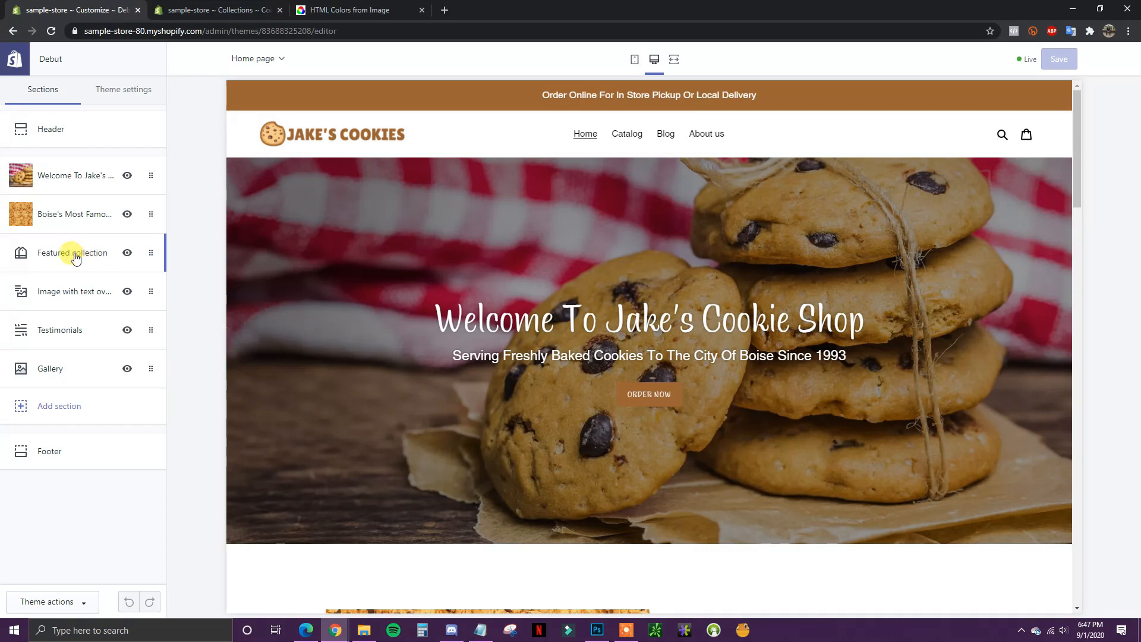
{"action": "left_click", "coordinate": [74, 255]}
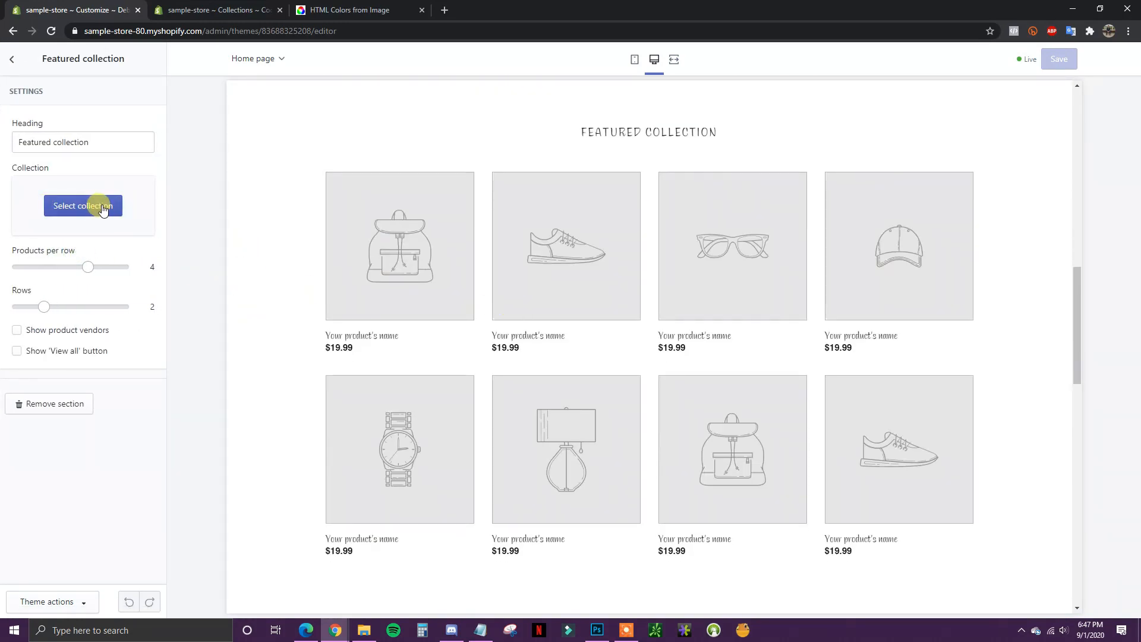
{"action": "left_click", "coordinate": [63, 209]}
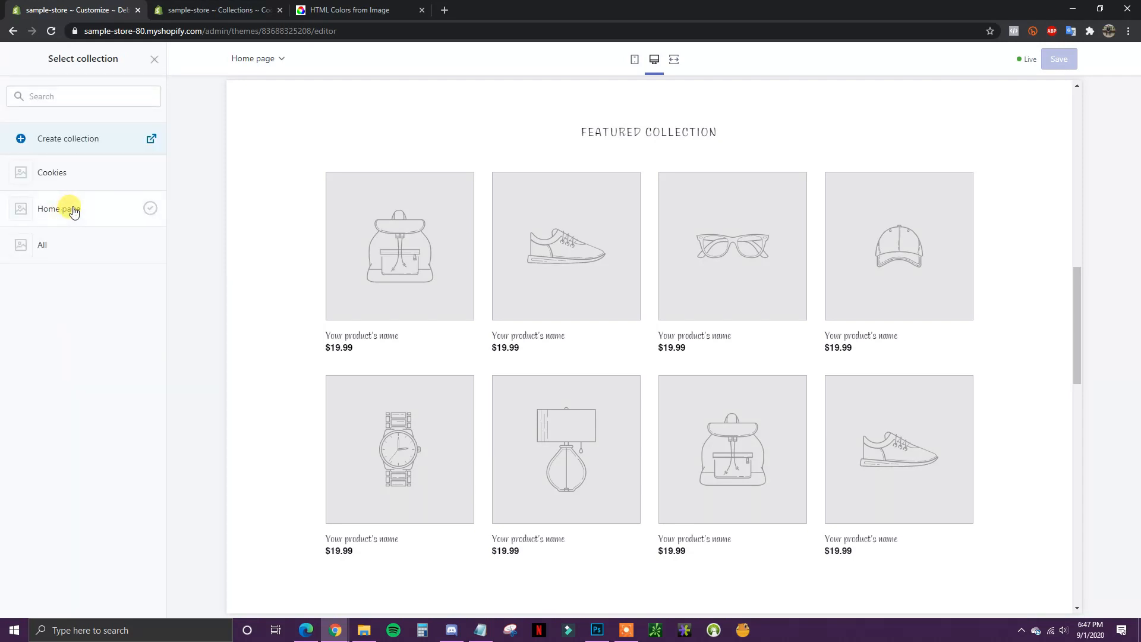
{"action": "left_click", "coordinate": [98, 177]}
{"action": "left_click", "coordinate": [95, 181]}
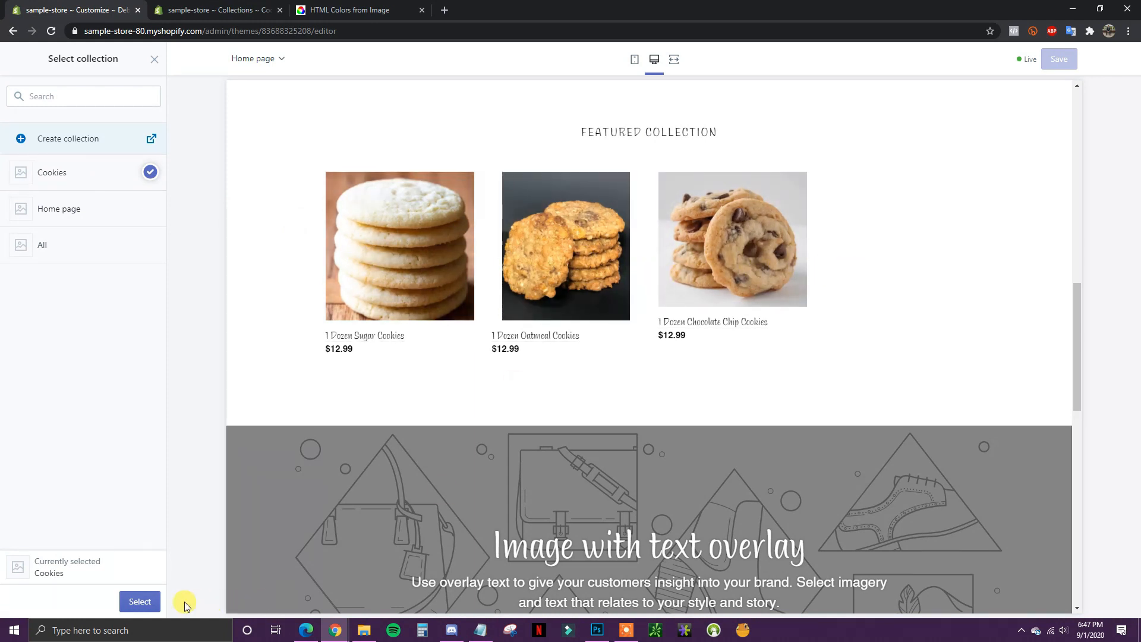
{"action": "left_click", "coordinate": [139, 602]}
{"action": "scroll", "coordinate": [598, 482], "scroll_direction": "up", "scroll_amount": 2}
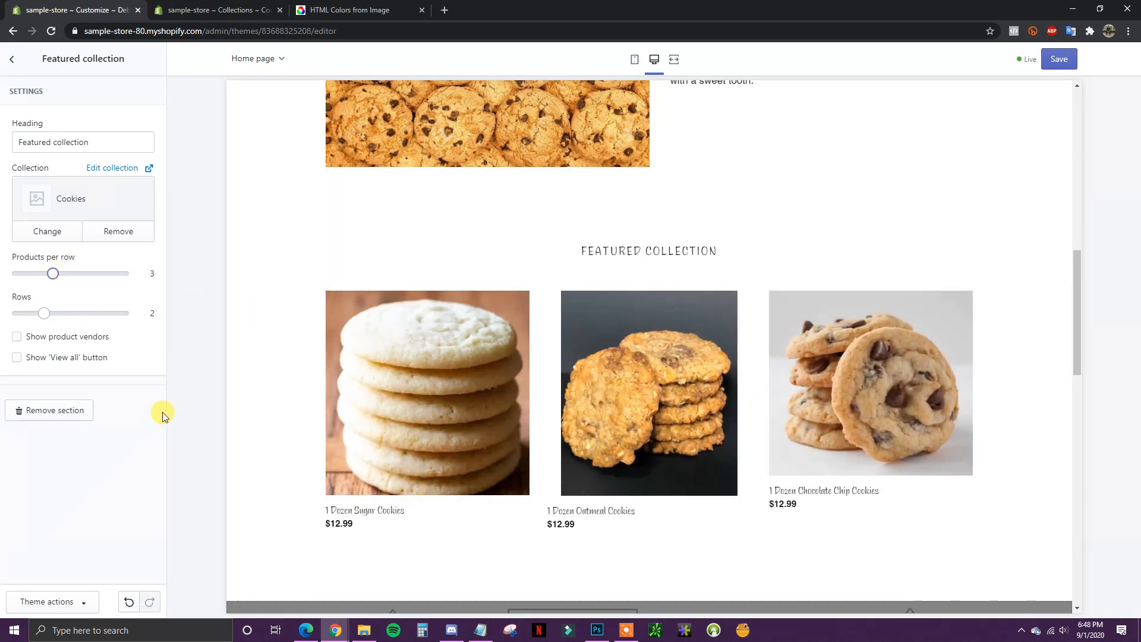
Try the 'View all' button and product vendors options in the Featured collection section
{"action": "left_click", "coordinate": [78, 358]}
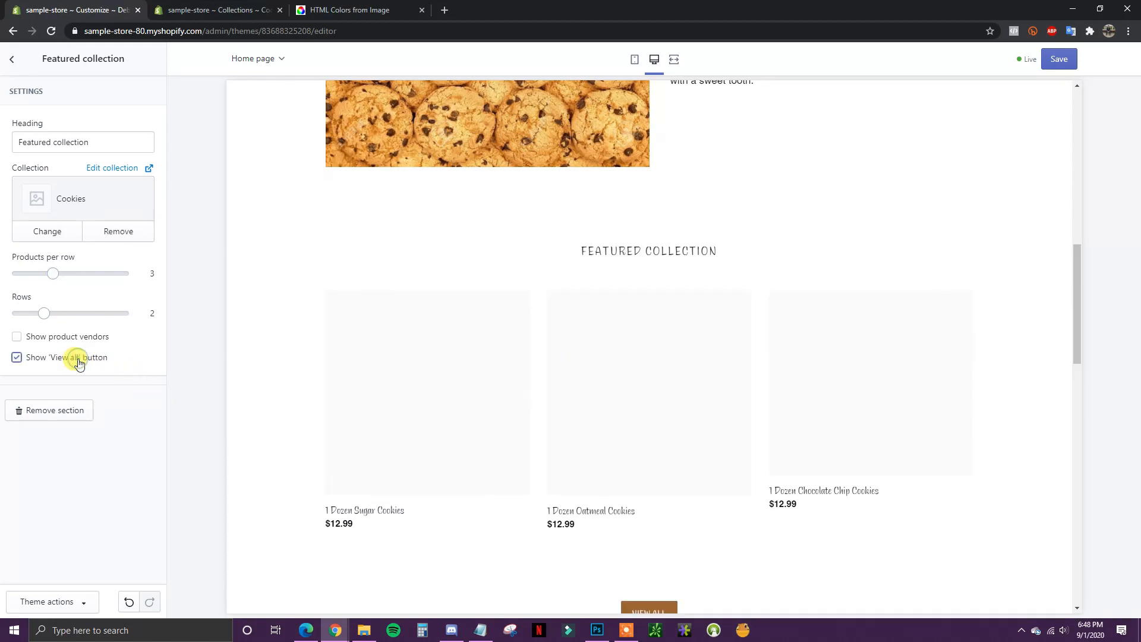
{"action": "scroll", "coordinate": [688, 461], "scroll_direction": "down", "scroll_amount": 2}
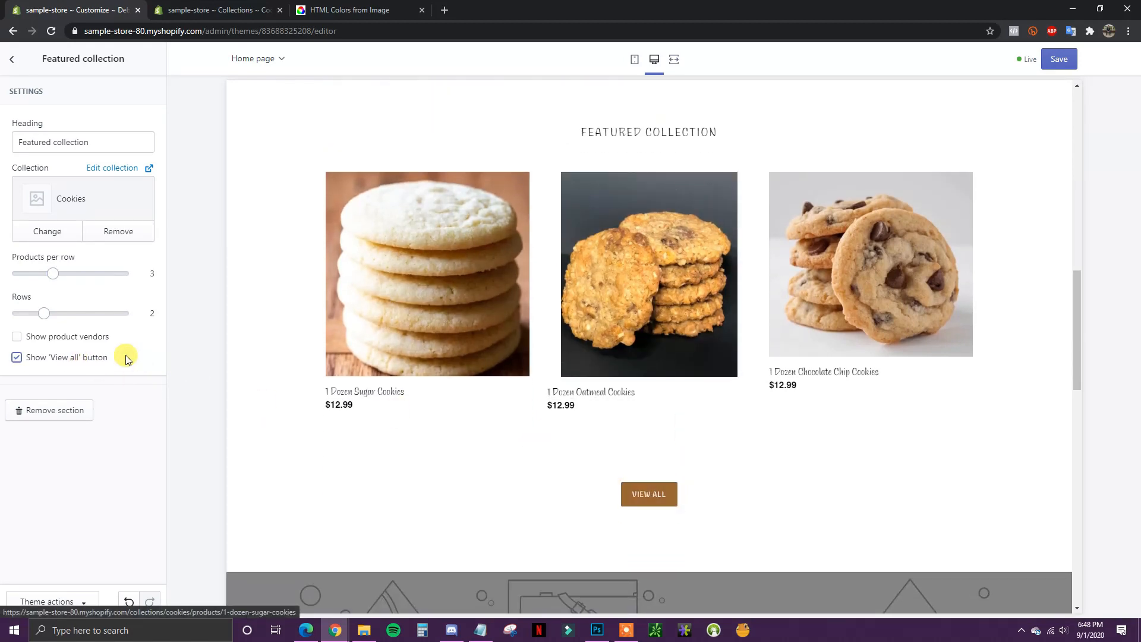
{"action": "left_click", "coordinate": [76, 336]}
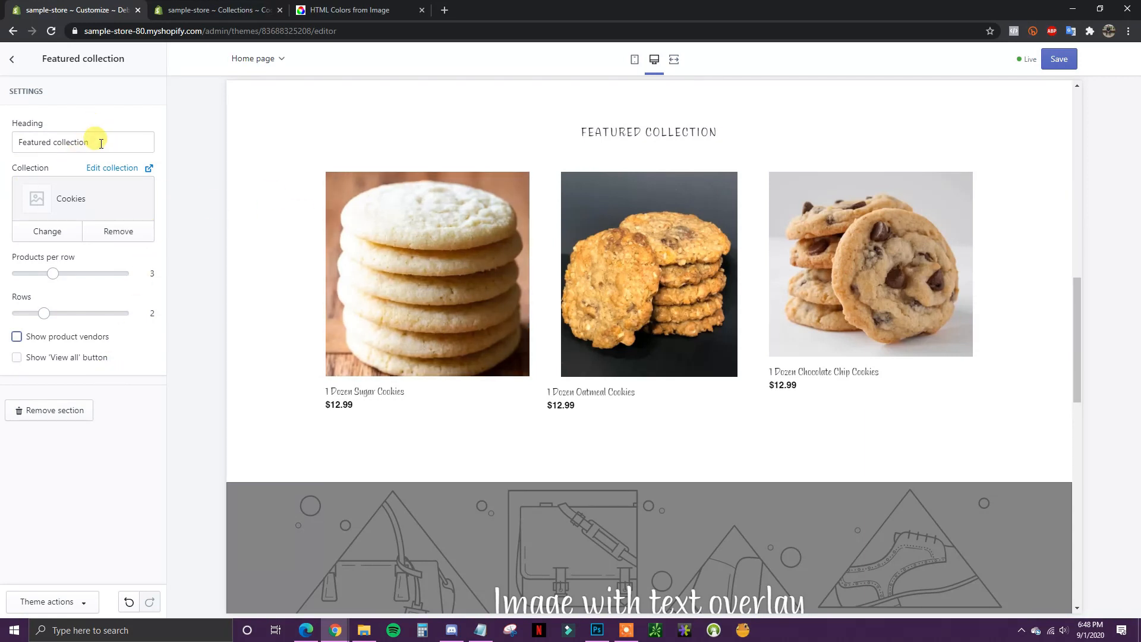
Change the Featured collection section's heading to 'Our Favorites' and save the theme changes
{"action": "left_click_drag", "start_coordinate": [154, 146], "coordinate": [1, 155]}
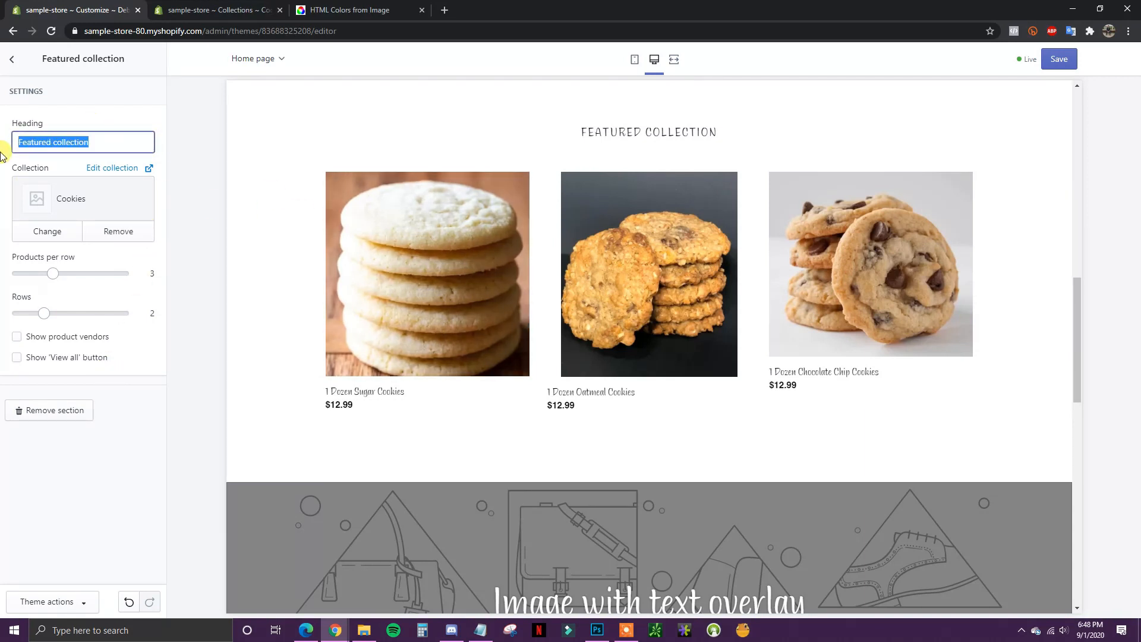
{"action": "type", "text": "Our Favorites"}
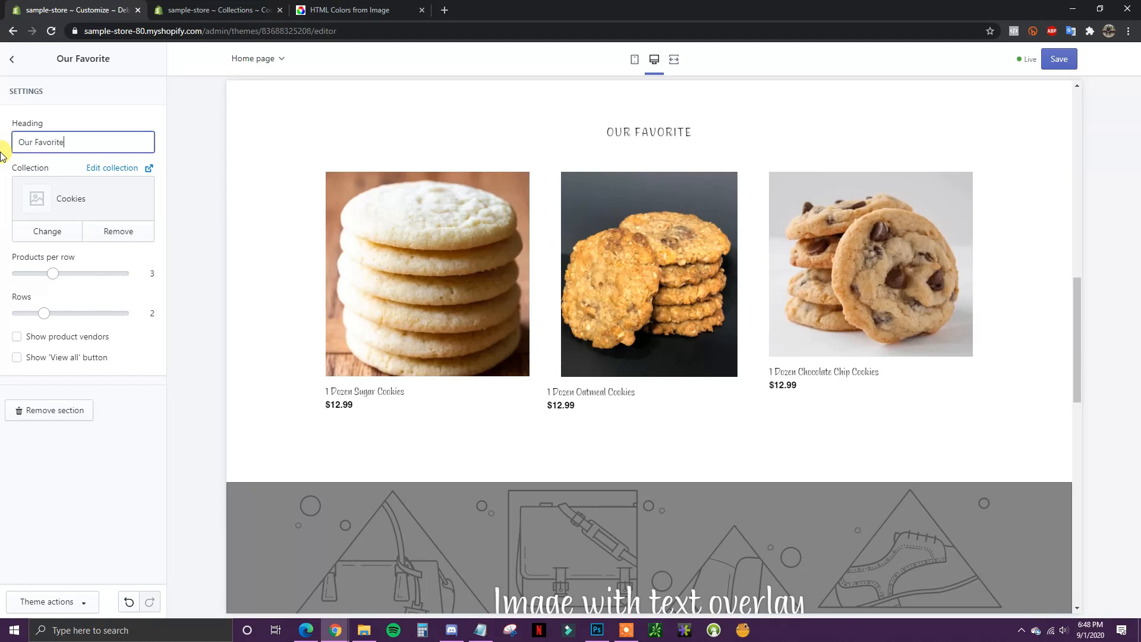
{"action": "left_click", "coordinate": [1062, 60]}
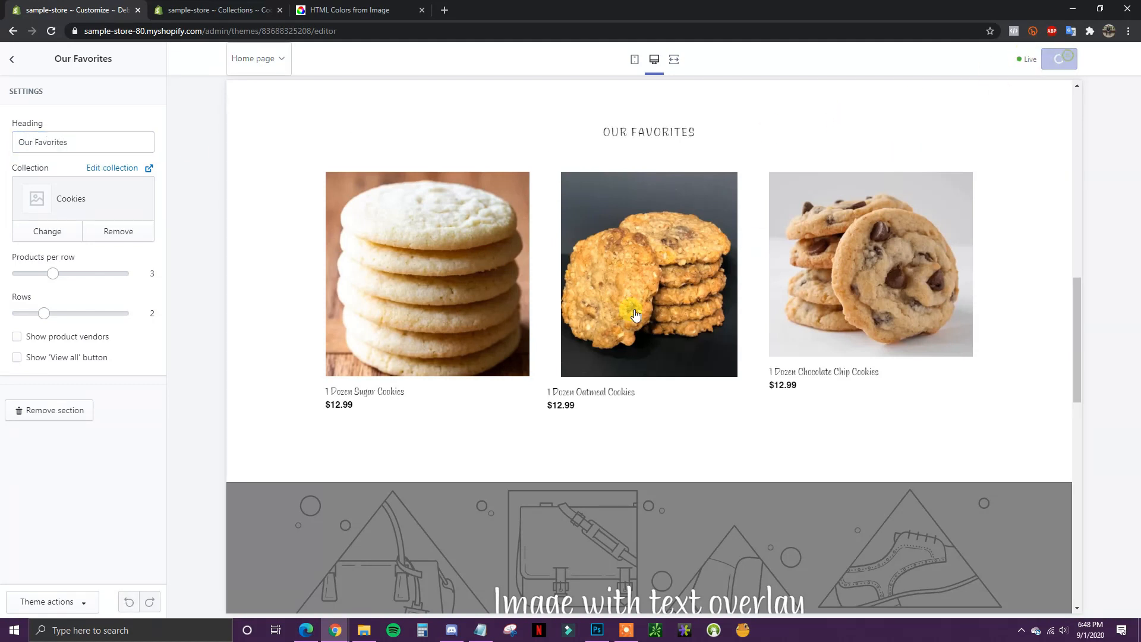
{"action": "left_click", "coordinate": [14, 69]}
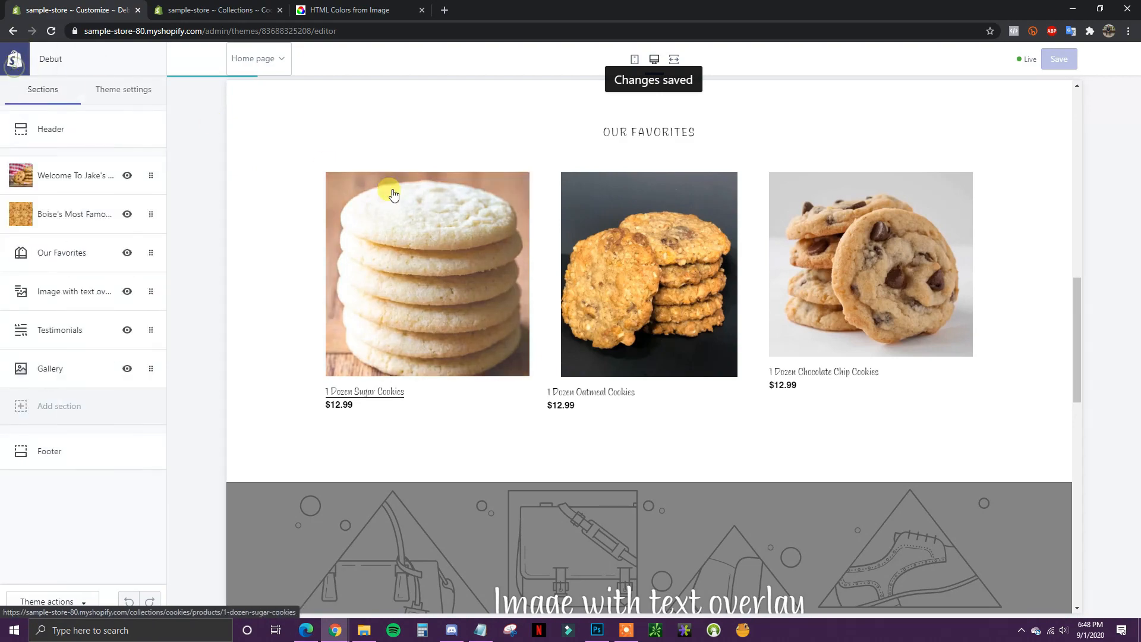
Upload the 'middle hp wp' picture from the example cookie shop folder as the Image with text overlay section's image
{"action": "scroll", "coordinate": [660, 363], "scroll_direction": "up", "scroll_amount": 10}
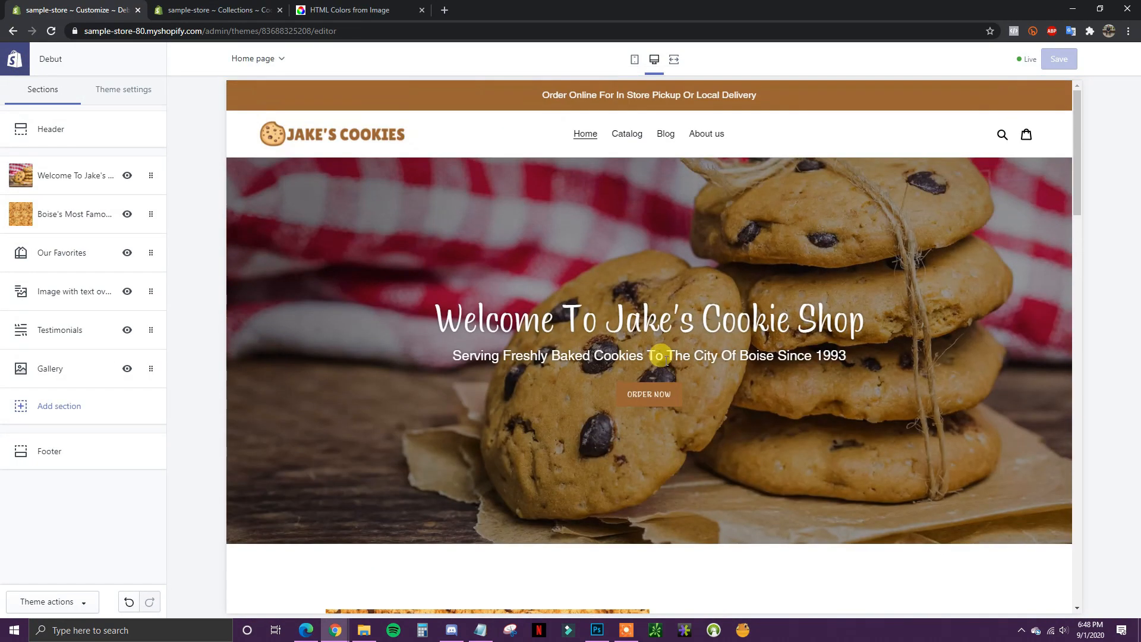
{"action": "scroll", "coordinate": [669, 361], "scroll_direction": "down", "scroll_amount": 12}
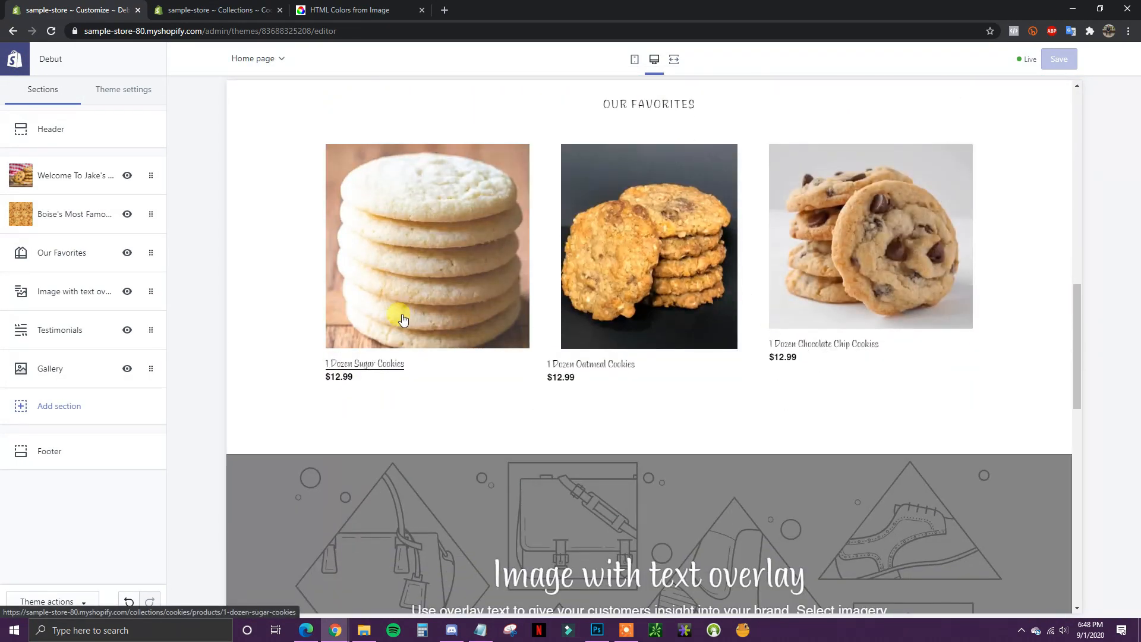
{"action": "scroll", "coordinate": [703, 364], "scroll_direction": "up", "scroll_amount": 3}
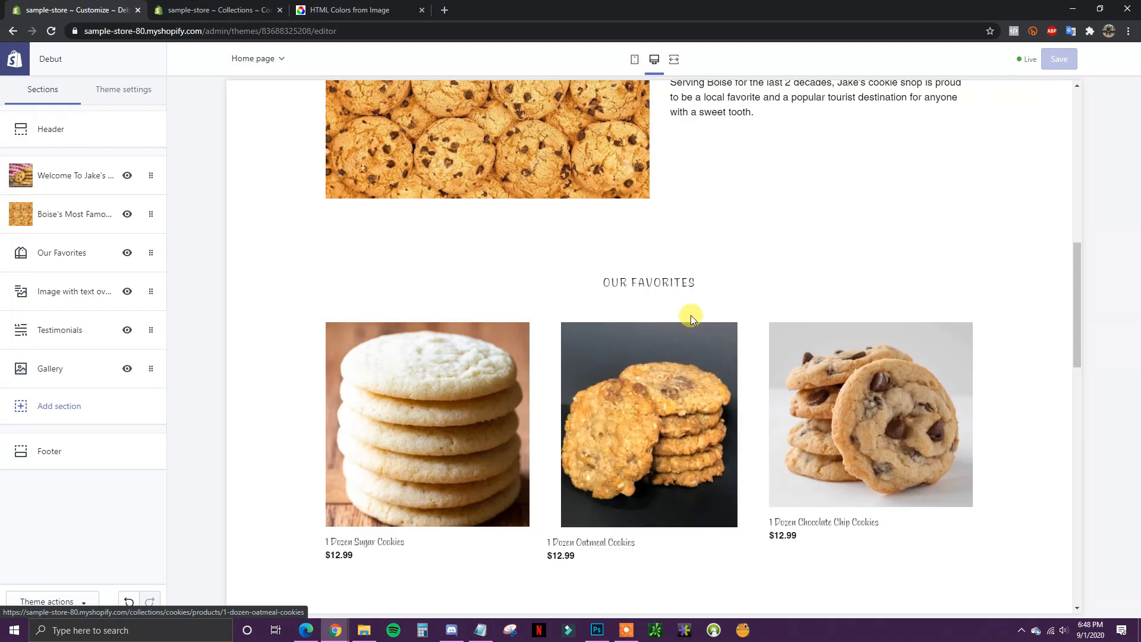
{"action": "scroll", "coordinate": [730, 361], "scroll_direction": "up", "scroll_amount": 2}
{"action": "scroll", "coordinate": [730, 361], "scroll_direction": "down", "scroll_amount": 10}
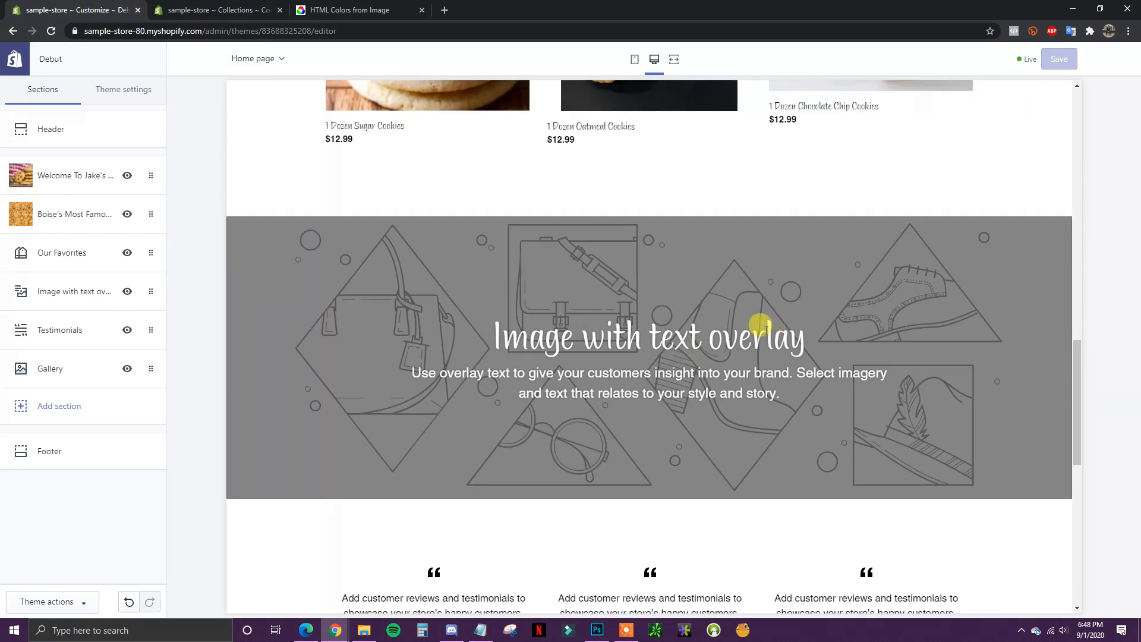
{"action": "left_click", "coordinate": [74, 304]}
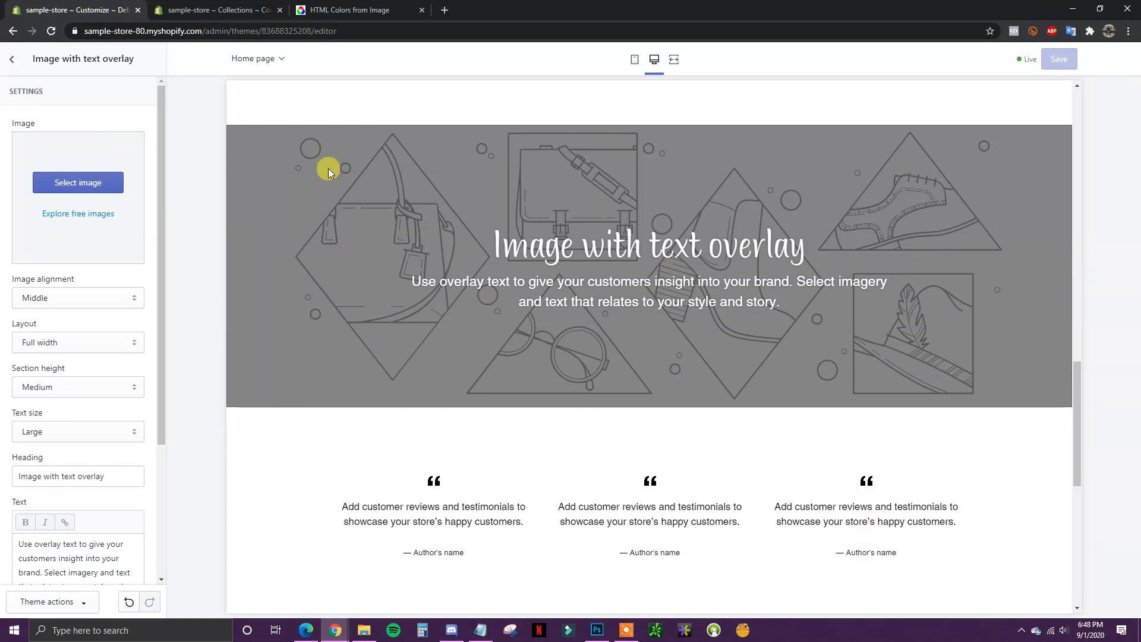
{"action": "left_click", "coordinate": [88, 188]}
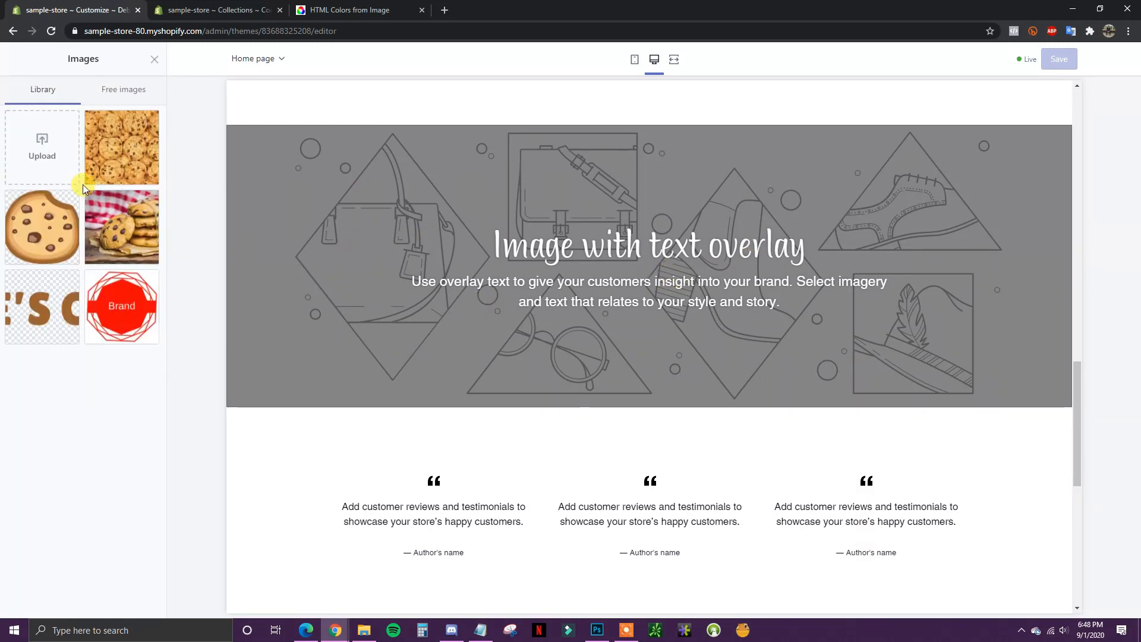
{"action": "left_click", "coordinate": [38, 153]}
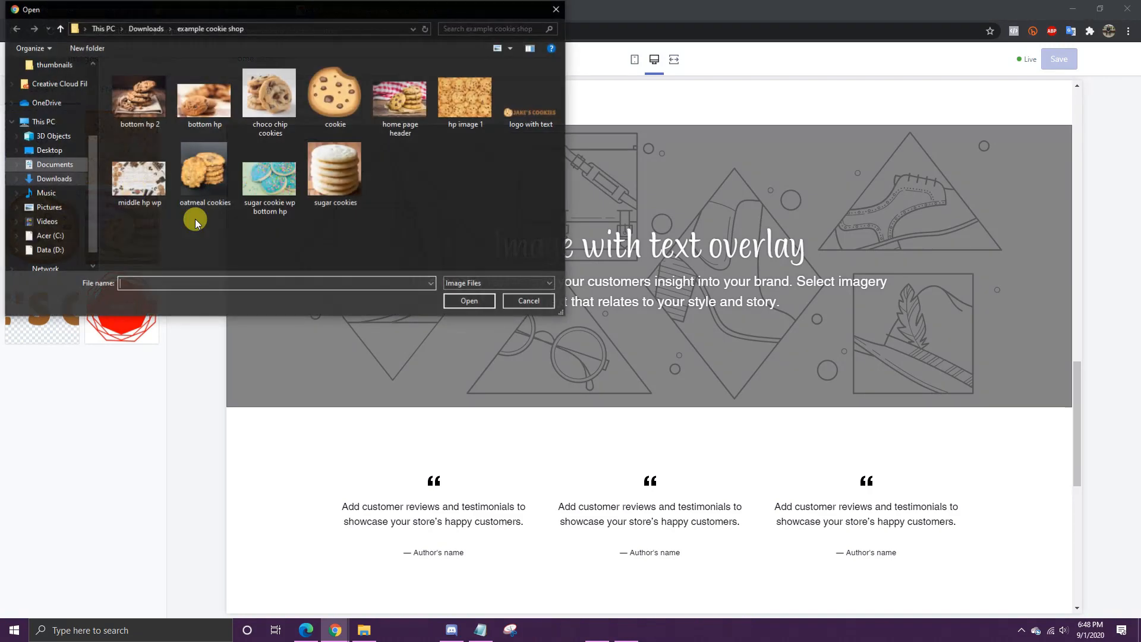
{"action": "left_click", "coordinate": [481, 629]}
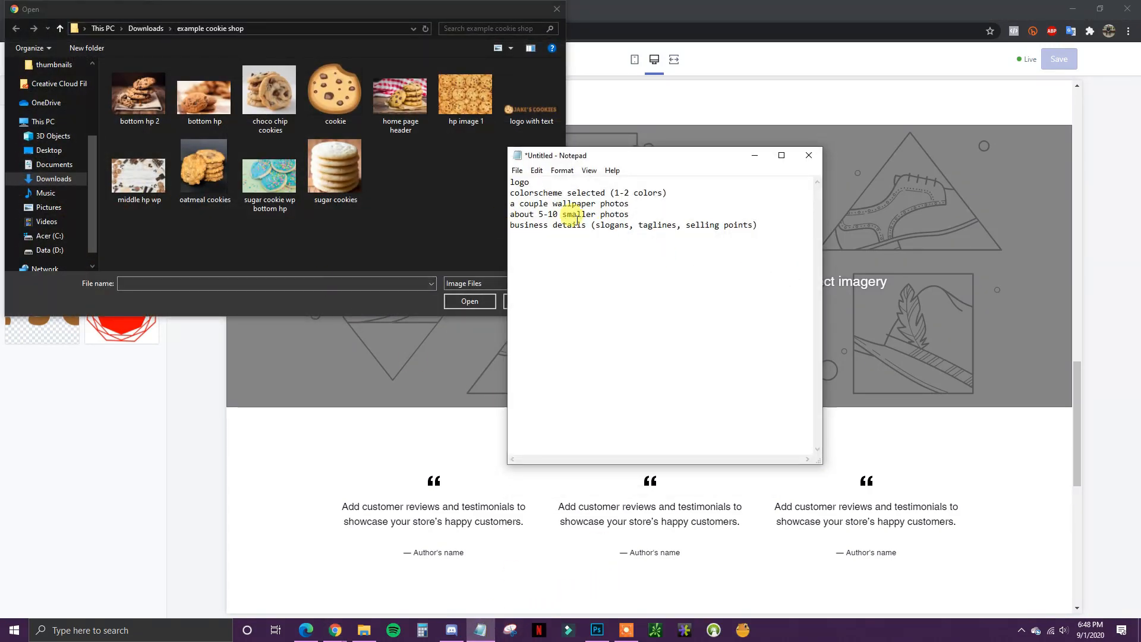
{"action": "left_click", "coordinate": [755, 157]}
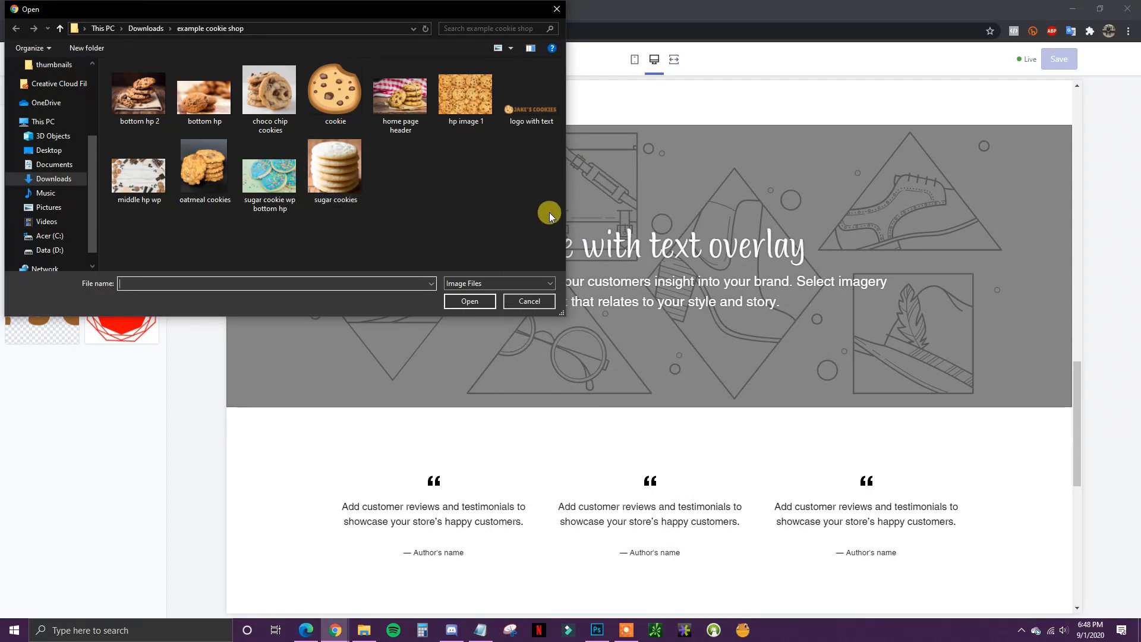
{"action": "double_click", "coordinate": [142, 192]}
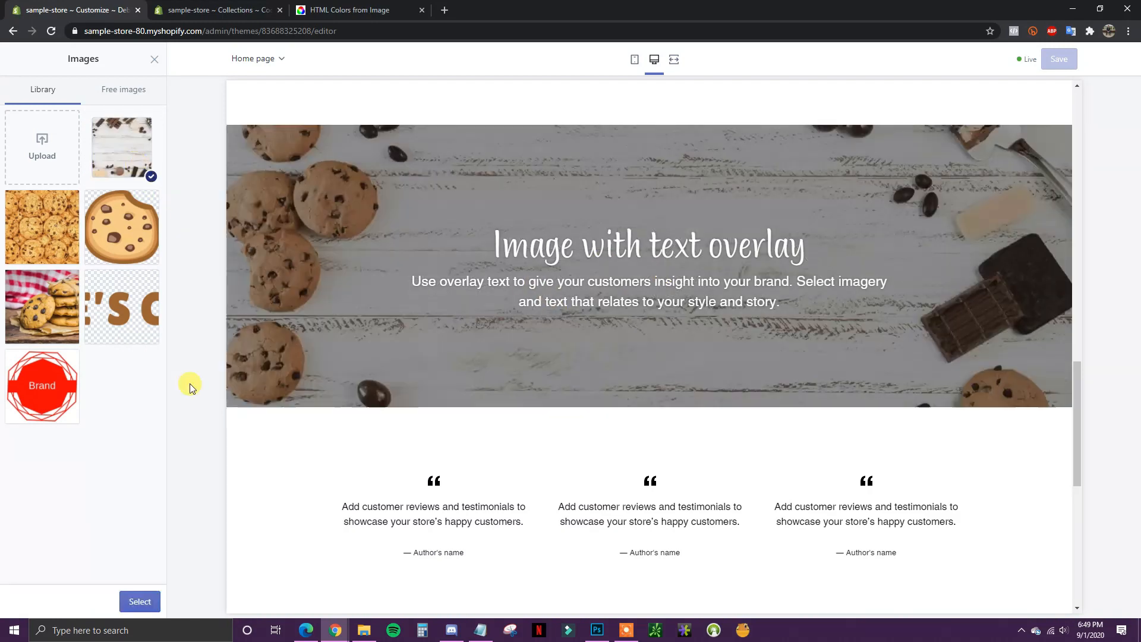
{"action": "left_click", "coordinate": [142, 602]}
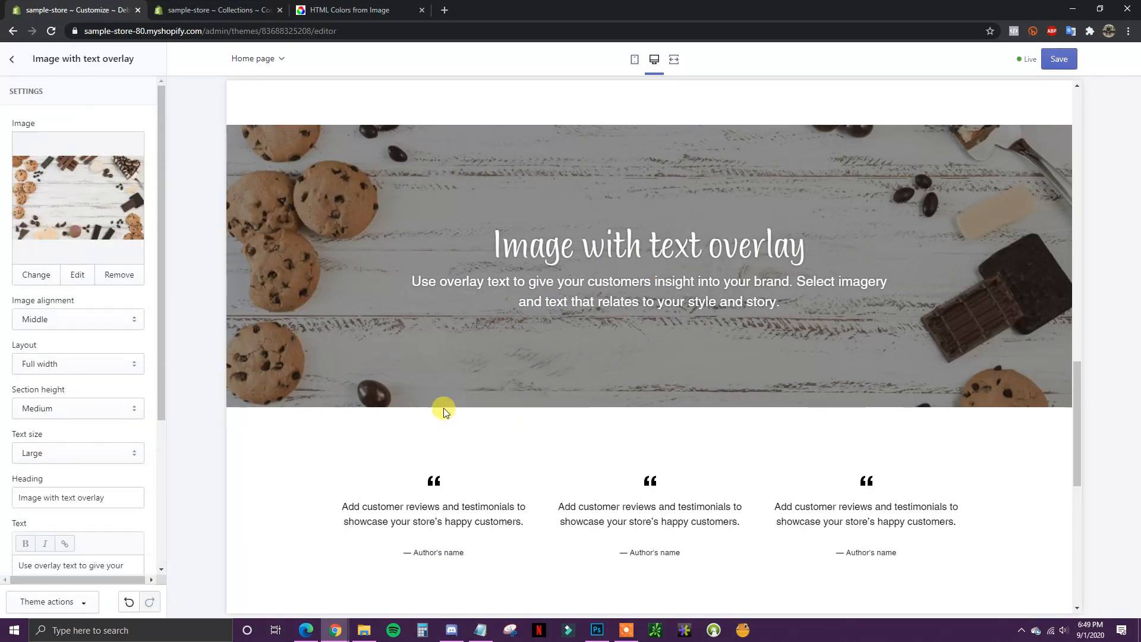
Try the Fixed width layout on the image overlay section, then restore Full width and keep Middle image alignment
{"action": "left_click", "coordinate": [117, 319]}
{"action": "left_click", "coordinate": [155, 340]}
{"action": "left_click", "coordinate": [119, 364]}
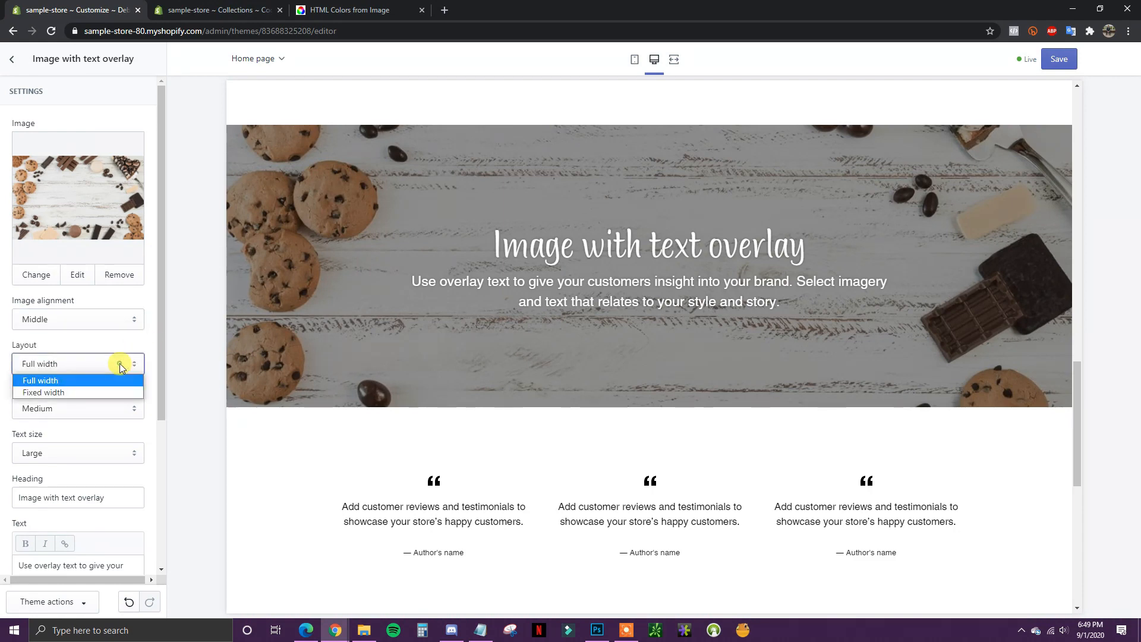
{"action": "left_click", "coordinate": [88, 390]}
{"action": "left_click", "coordinate": [98, 363]}
{"action": "left_click", "coordinate": [84, 379]}
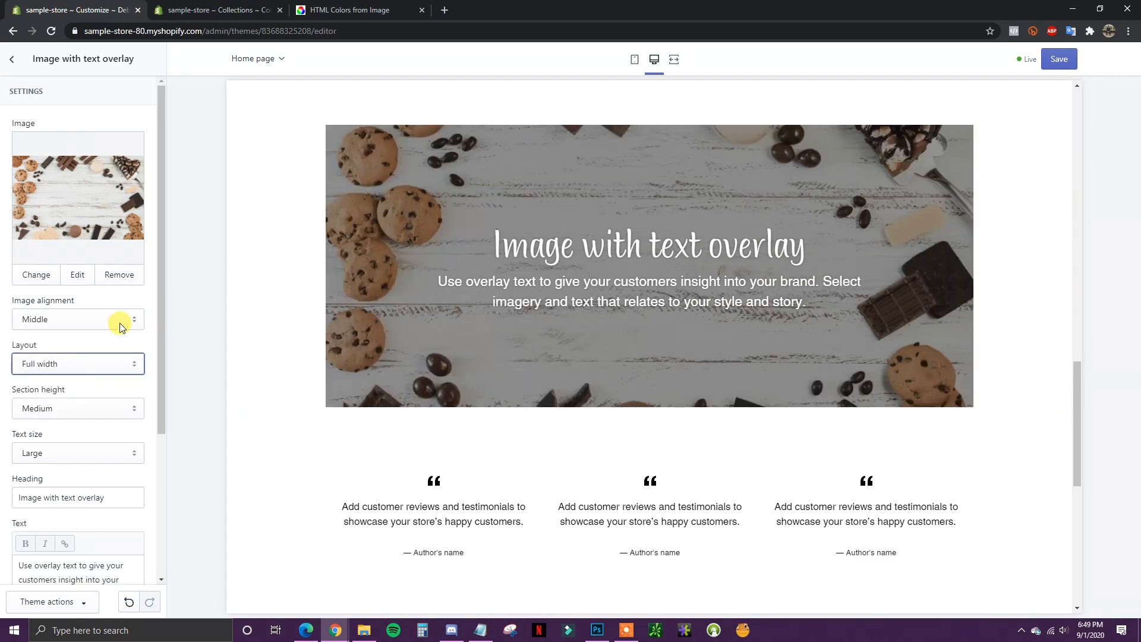
{"action": "left_click", "coordinate": [119, 321]}
{"action": "left_click", "coordinate": [94, 350]}
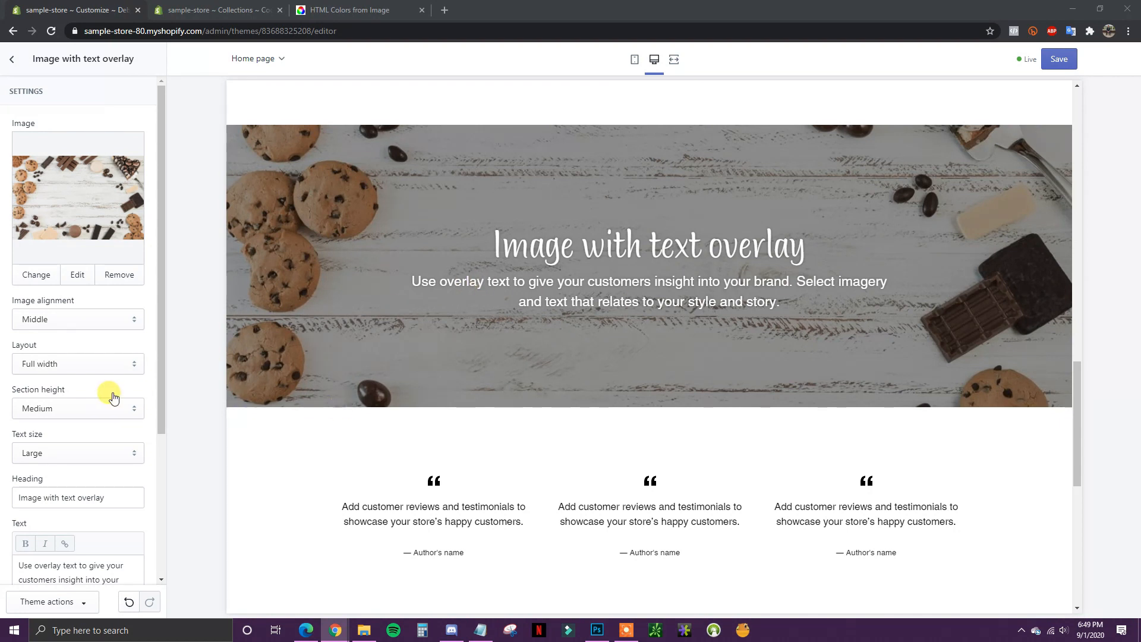
Replace the image overlay section's heading with 'Satisfy Your Sweet Tooth'
{"action": "scroll", "coordinate": [109, 394], "scroll_direction": "down", "scroll_amount": 3}
{"action": "left_click", "coordinate": [113, 319]}
{"action": "key", "text": "ctrl+a"}
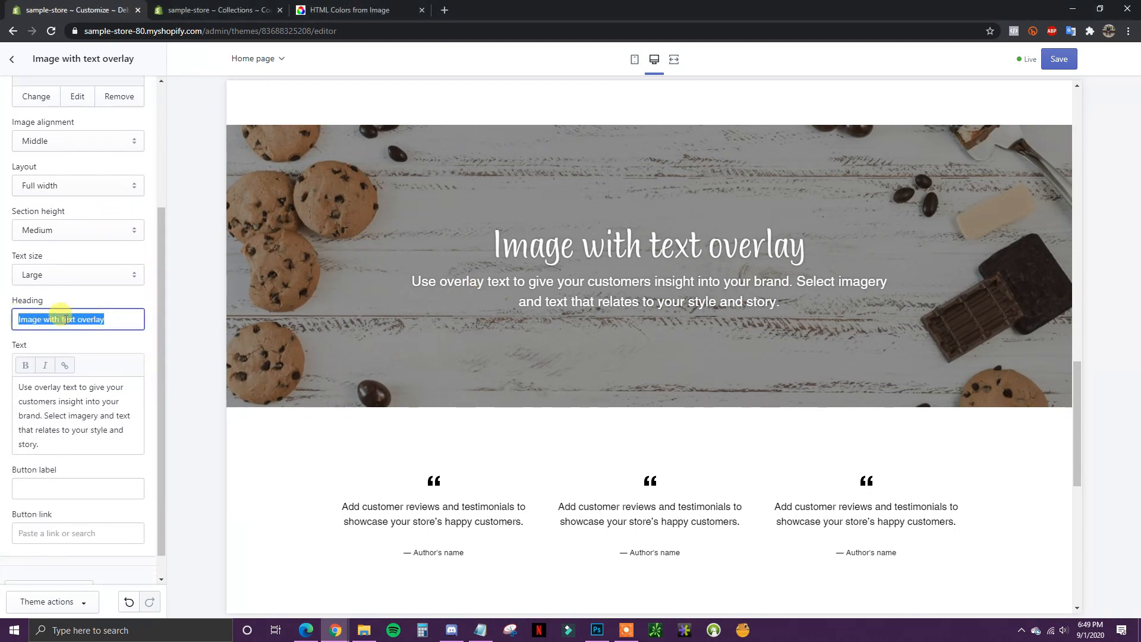
{"action": "type", "text": "Satisfy Your Sweet Tooth"}
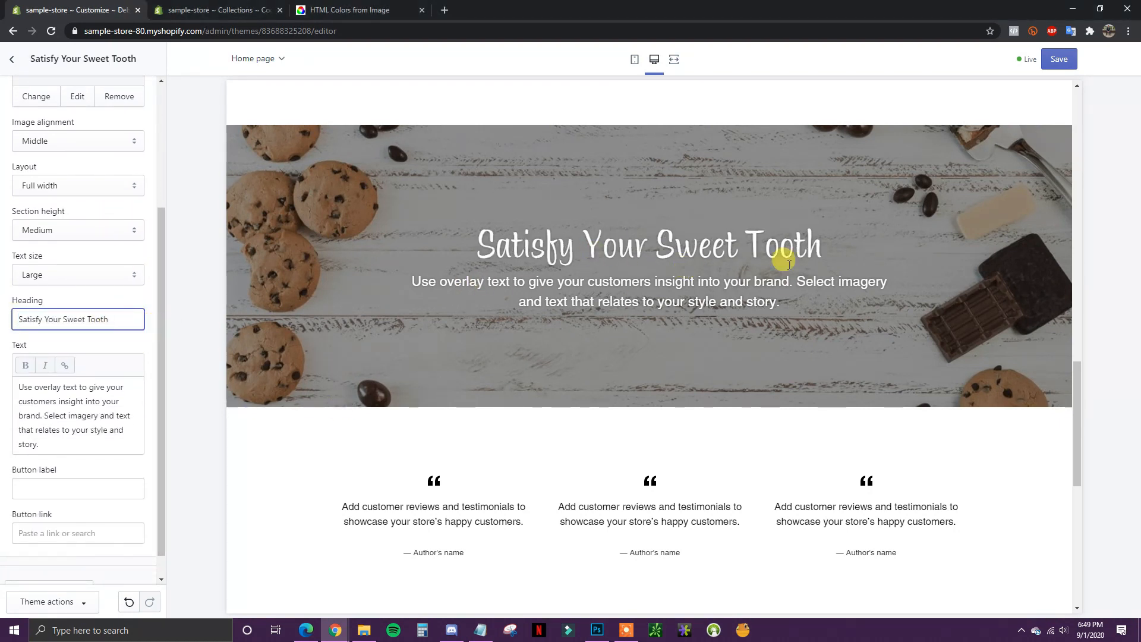
{"action": "key", "text": "alt+Tab"}
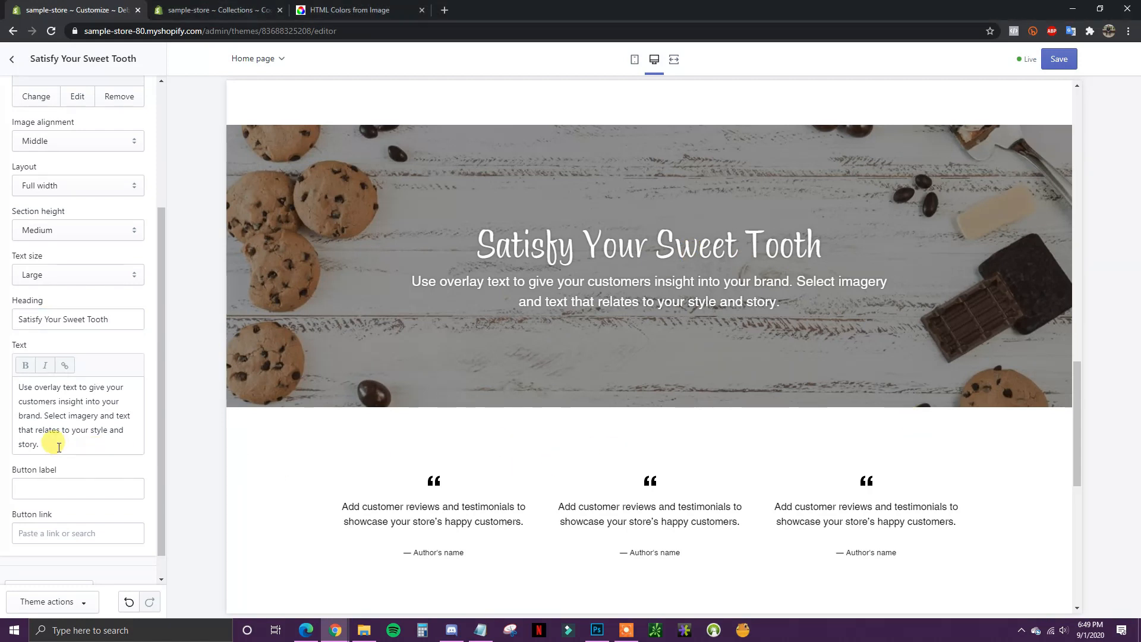
Set the overlay text to 'Come in and satisfy your craving with a dozen of our world renowned cookies.' and save the theme
{"action": "left_click_drag", "start_coordinate": [52, 440], "coordinate": [20, 385]}
{"action": "type", "text": "Come in and satisfy your craving with a dozen of our world renowned cookies."}
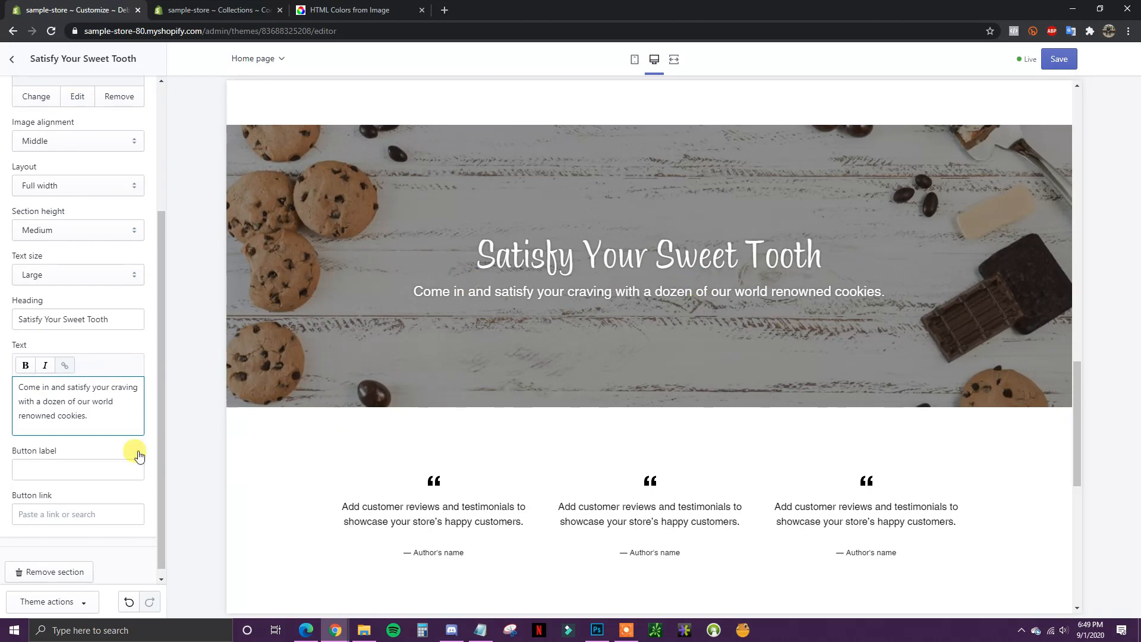
{"action": "scroll", "coordinate": [132, 452], "scroll_direction": "down", "scroll_amount": 1}
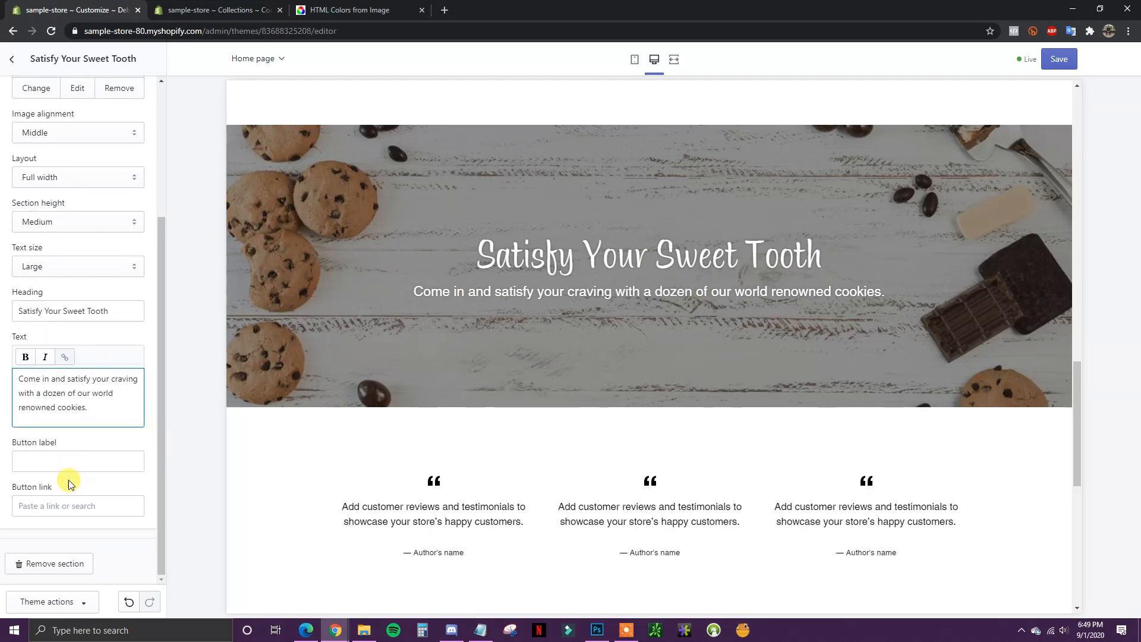
{"action": "scroll", "coordinate": [122, 428], "scroll_direction": "up", "scroll_amount": 4}
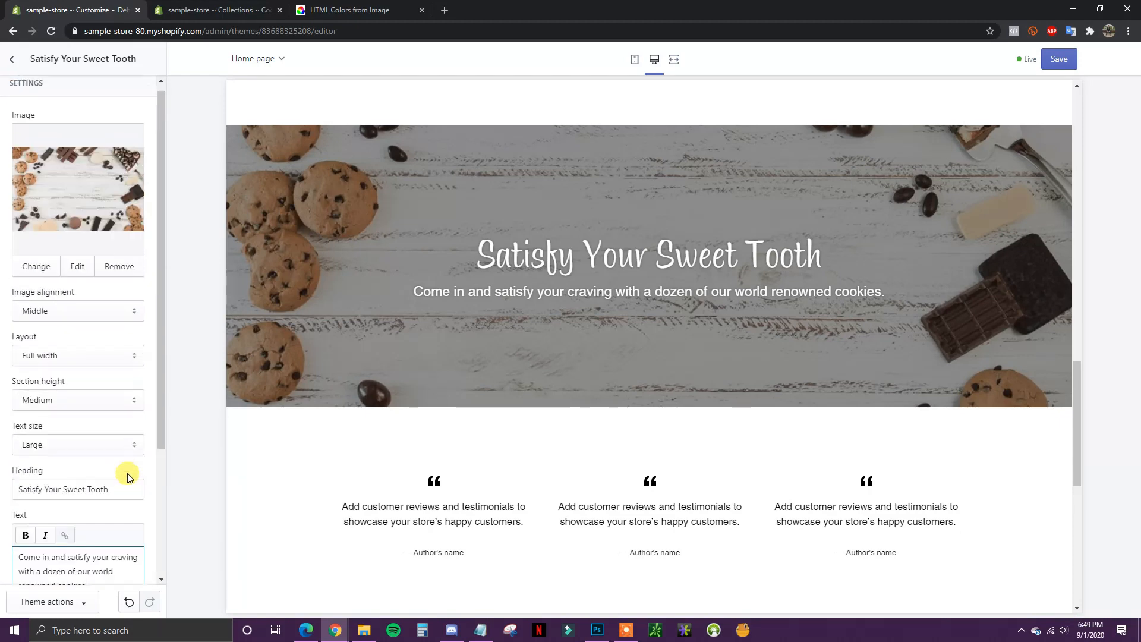
{"action": "left_click", "coordinate": [13, 64]}
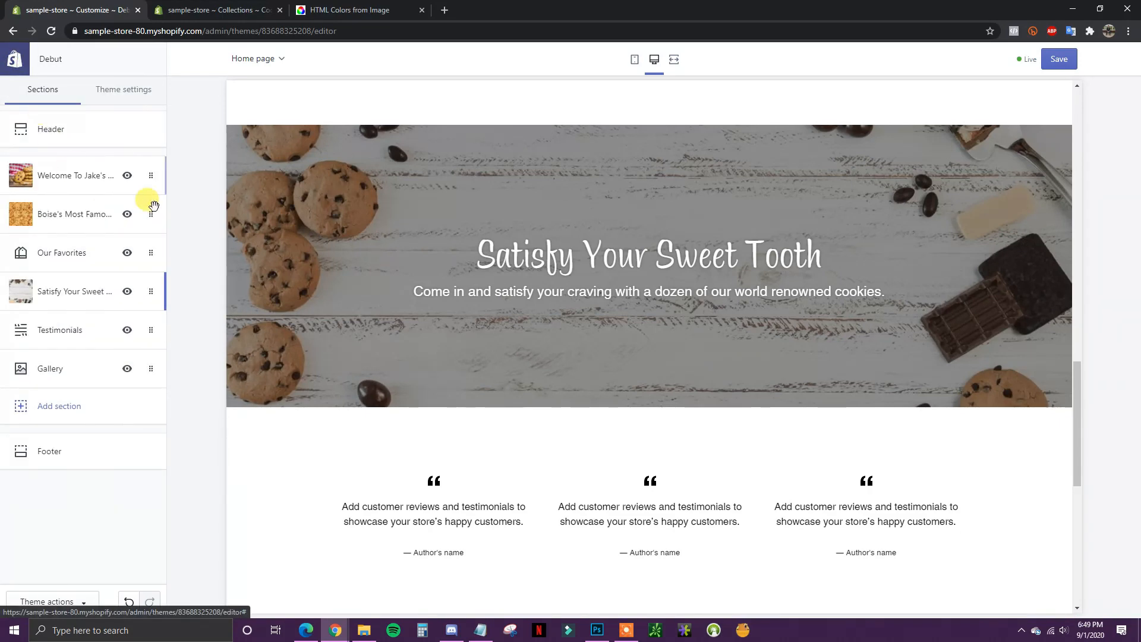
{"action": "left_click", "coordinate": [1057, 60]}
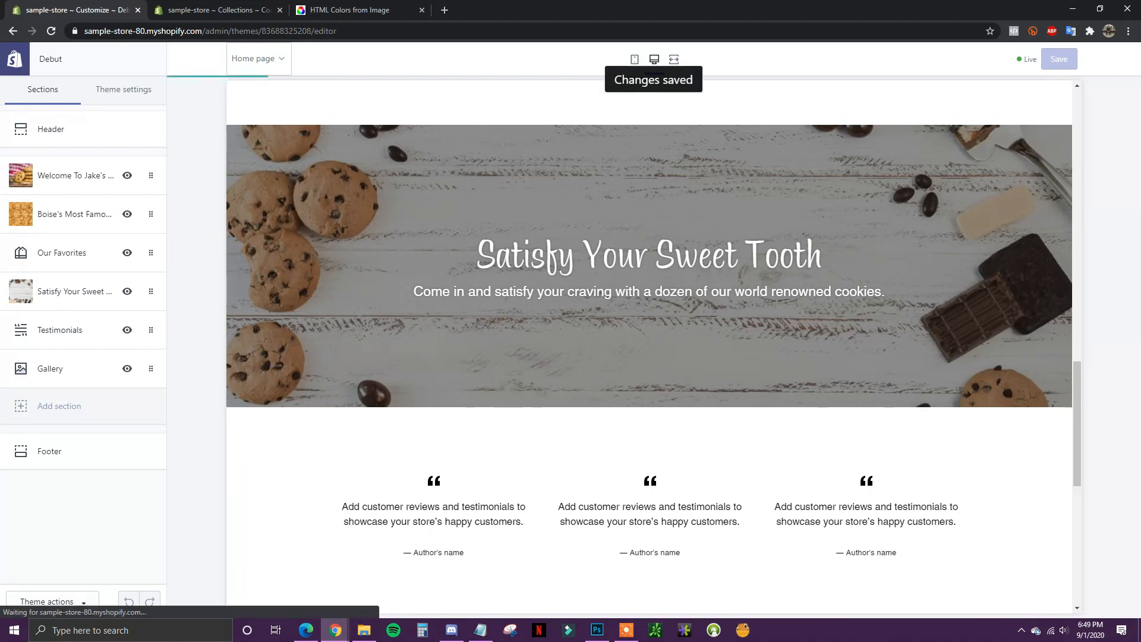
Set the Testimonials section's heading to 'WHAT OUR CUSTOMERS ARE SAYING'
{"action": "scroll", "coordinate": [394, 324], "scroll_direction": "down", "scroll_amount": 2}
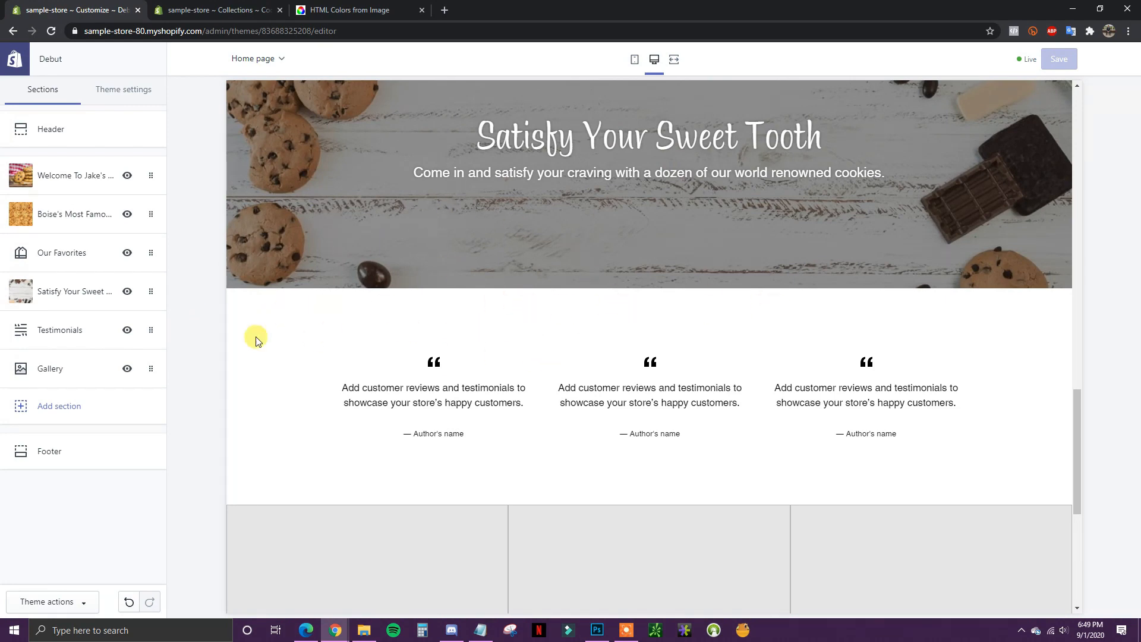
{"action": "left_click", "coordinate": [62, 332]}
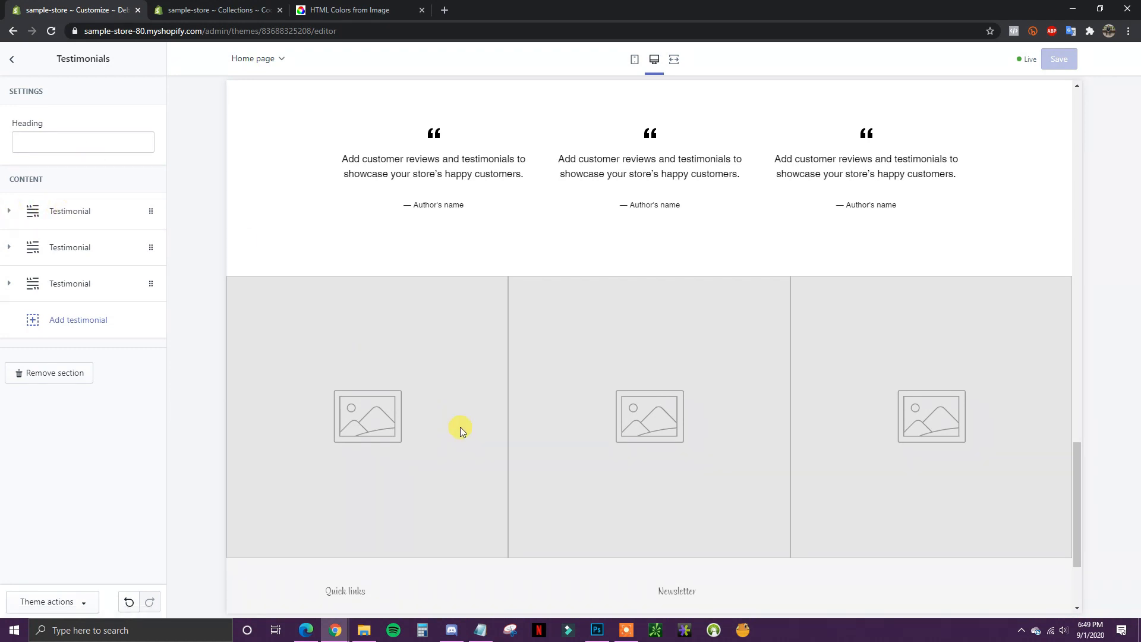
{"action": "scroll", "coordinate": [704, 405], "scroll_direction": "up", "scroll_amount": 1}
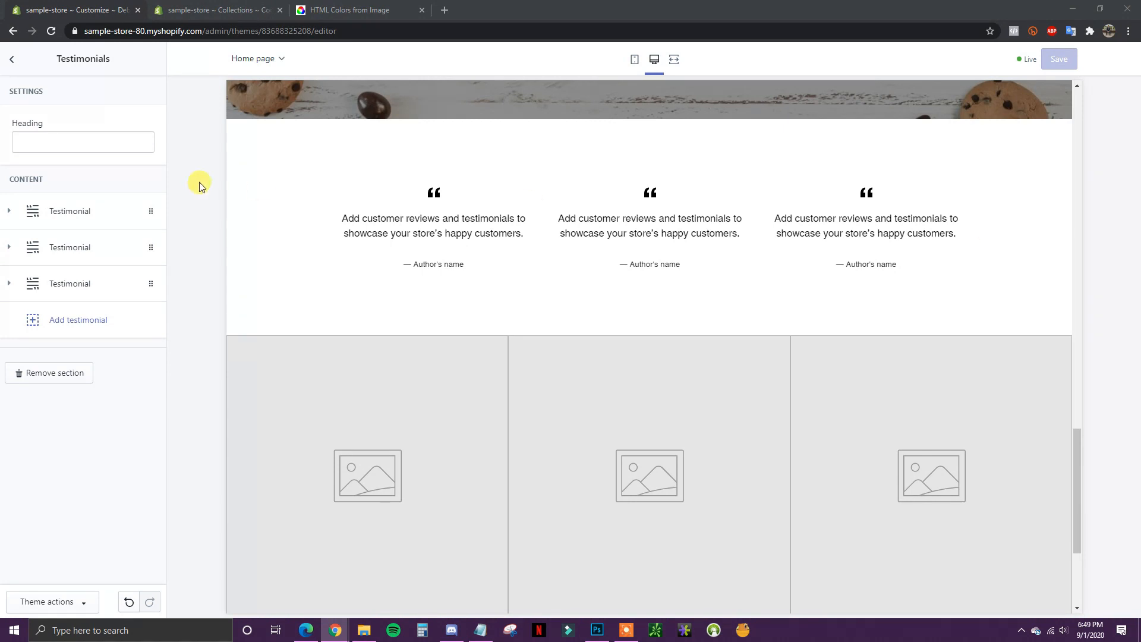
{"action": "left_click", "coordinate": [46, 142]}
{"action": "type", "text": "WHAT OUR CUSTOMERS ARE SAYING"}
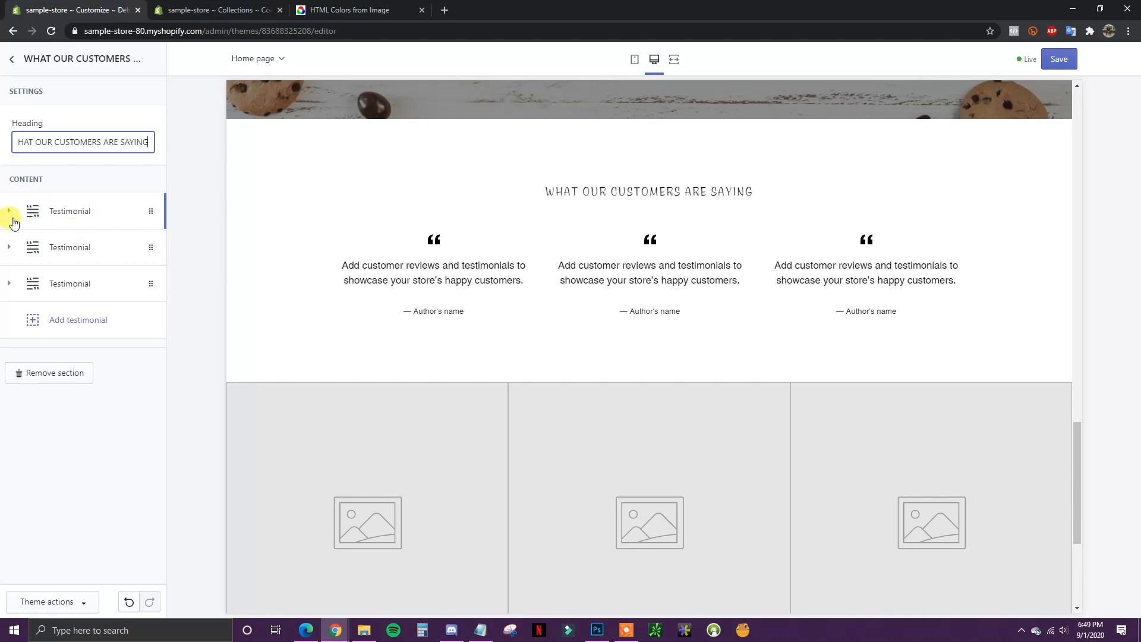
Expand the first testimonial and select its placeholder text
{"action": "left_click", "coordinate": [95, 222]}
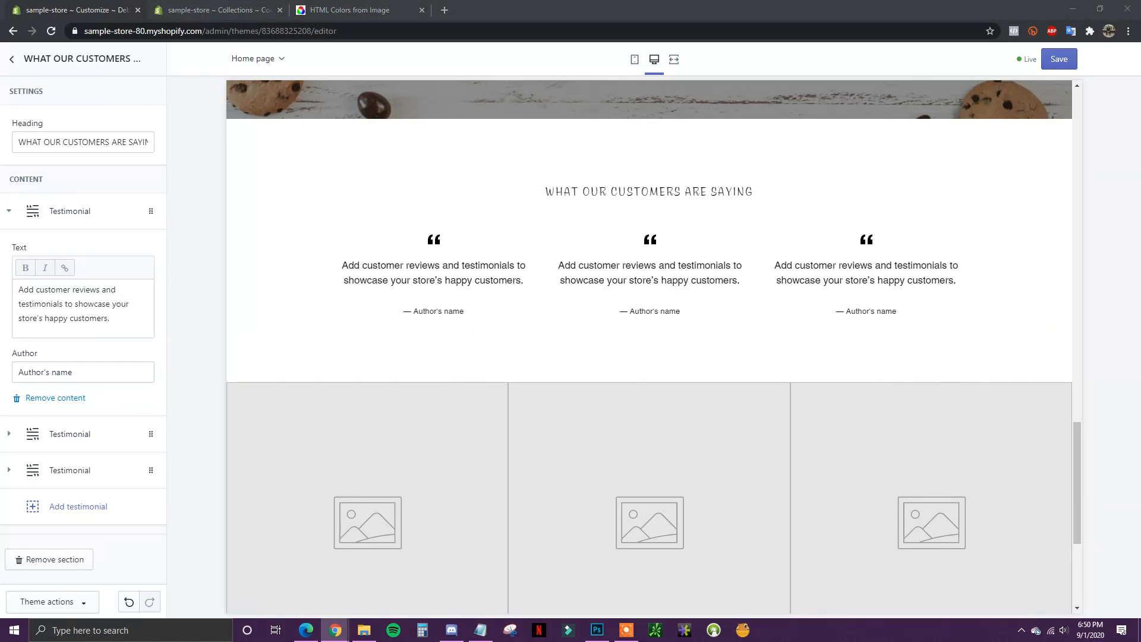
{"action": "left_click", "coordinate": [124, 328]}
{"action": "triple_click", "coordinate": [125, 325]}
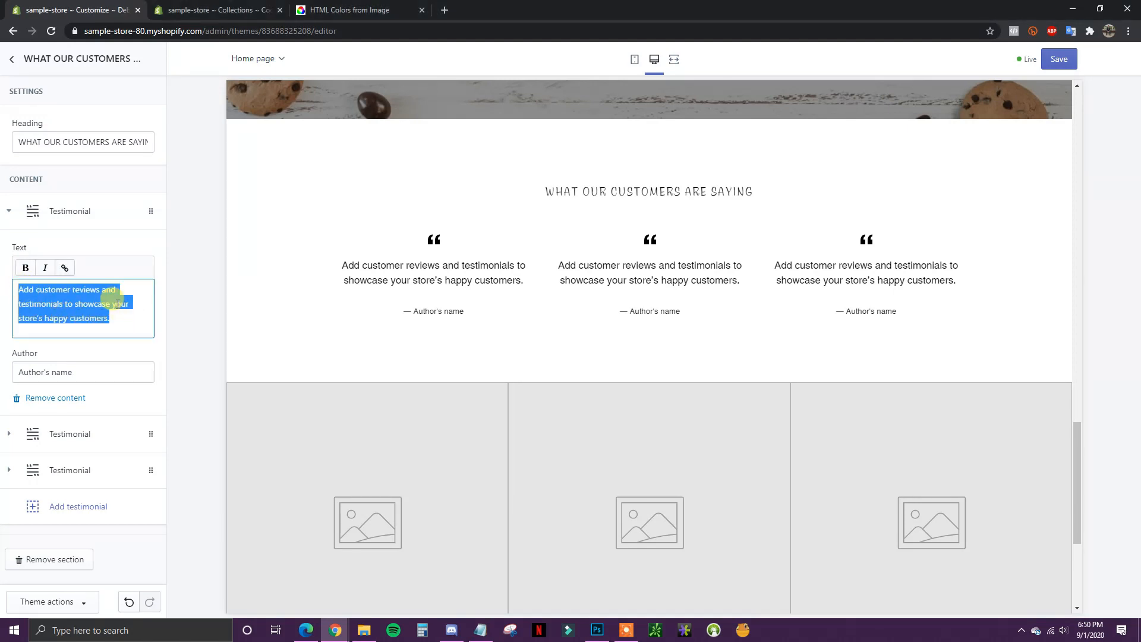
Switch to the Notepad checklist, add ', testimonials' to the business details line, and widen the window to fit it
{"action": "left_click", "coordinate": [480, 629]}
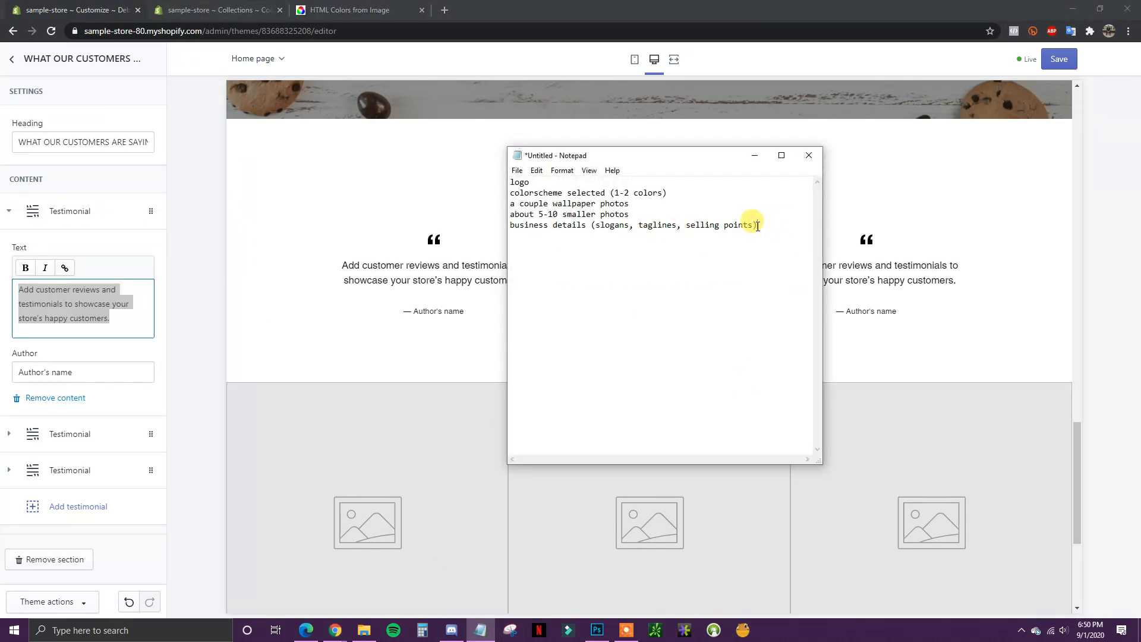
{"action": "left_click", "coordinate": [754, 226]}
{"action": "type", "text": ", testimonials"}
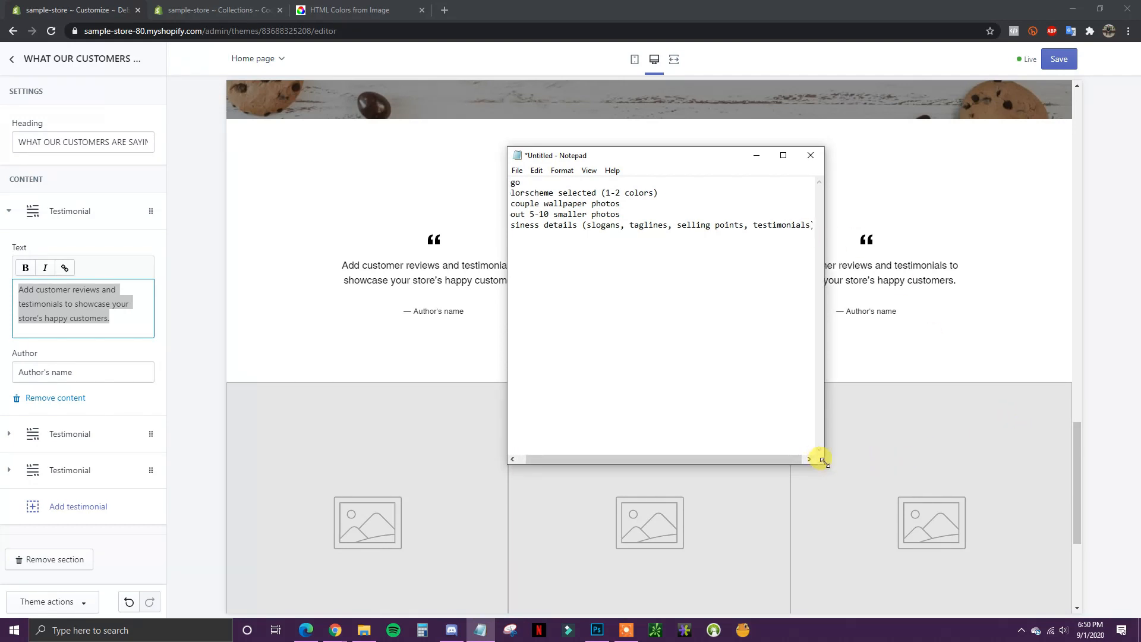
{"action": "left_click_drag", "start_coordinate": [821, 461], "coordinate": [858, 472]}
{"action": "left_click_drag", "start_coordinate": [826, 228], "coordinate": [564, 215]}
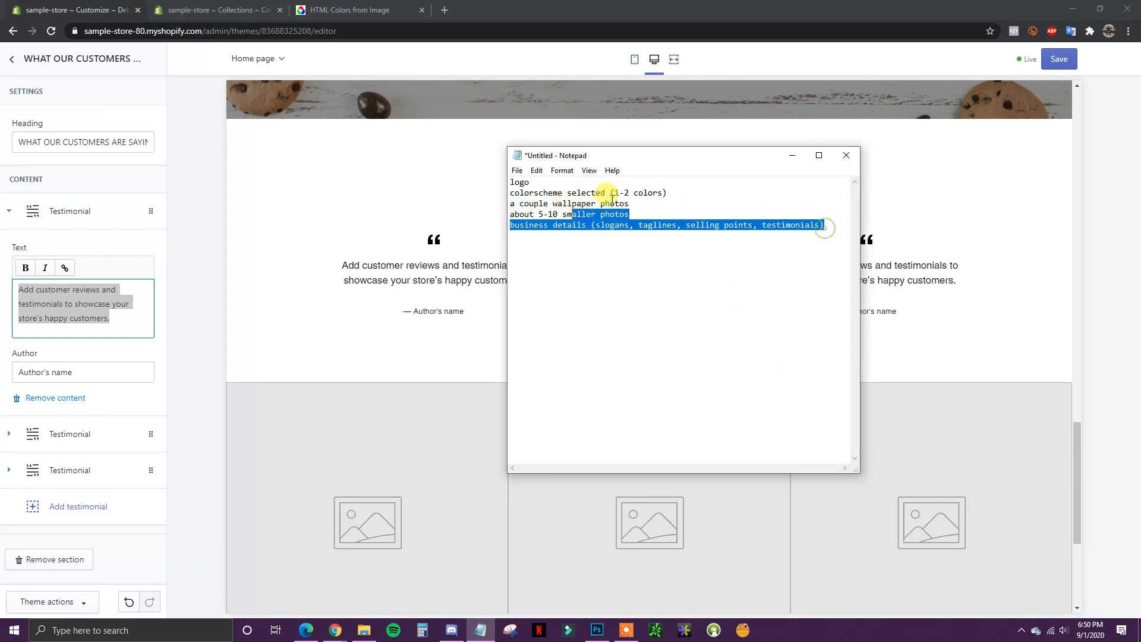
{"action": "left_click", "coordinate": [792, 155]}
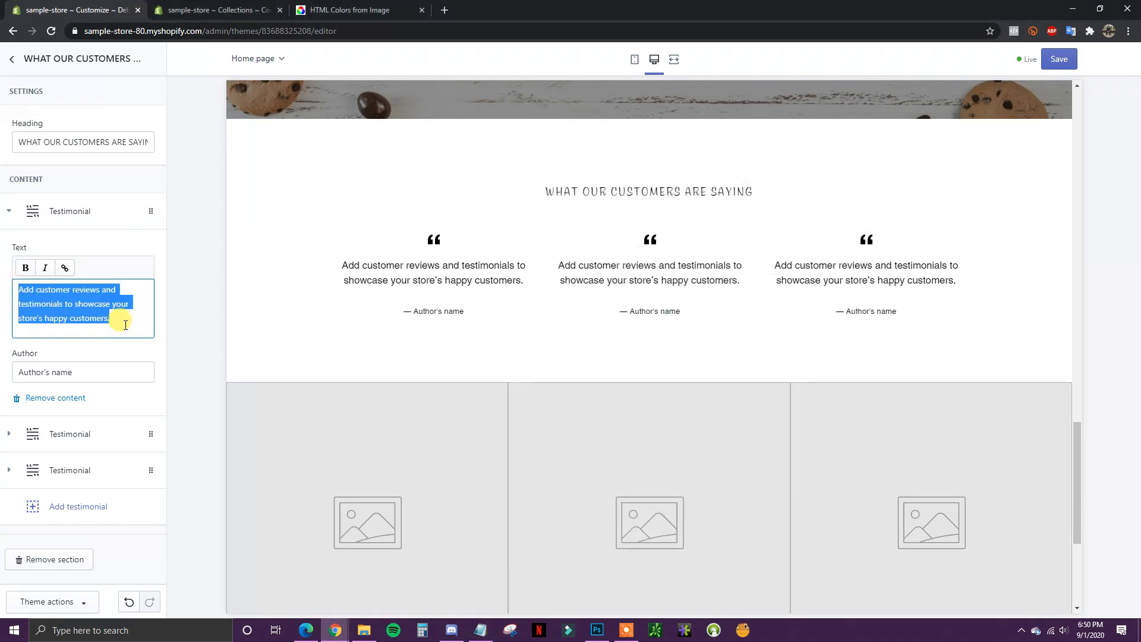
Replace the first testimonial's text with 'We love their cookies.' and fill in the author's first name
{"action": "left_click_drag", "start_coordinate": [119, 322], "coordinate": [19, 288]}
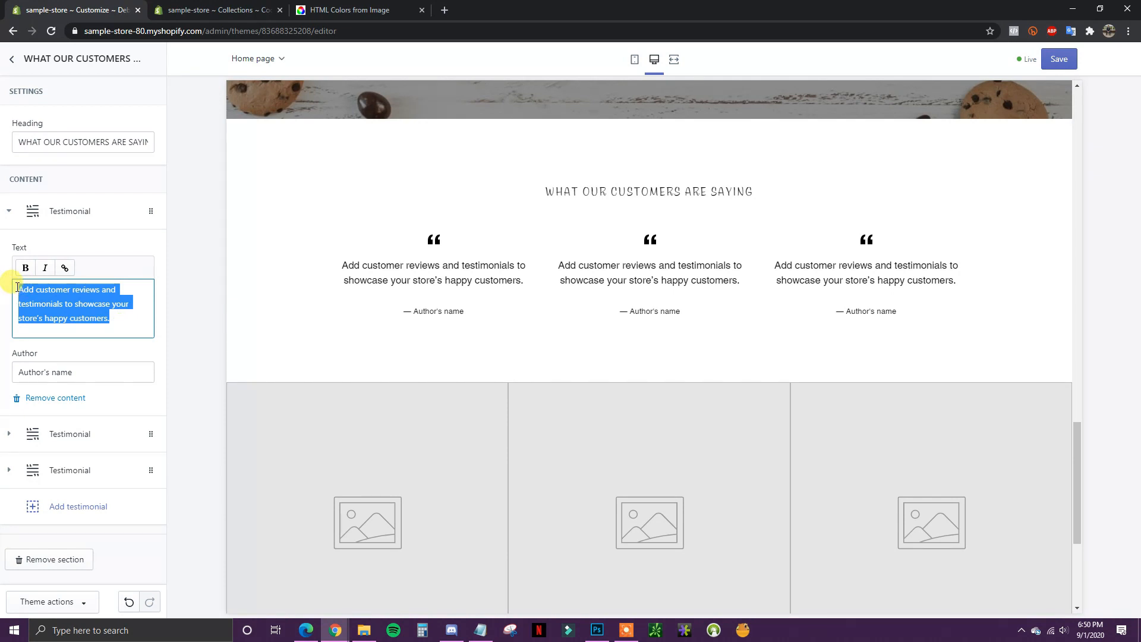
{"action": "key", "text": "BackSpace"}
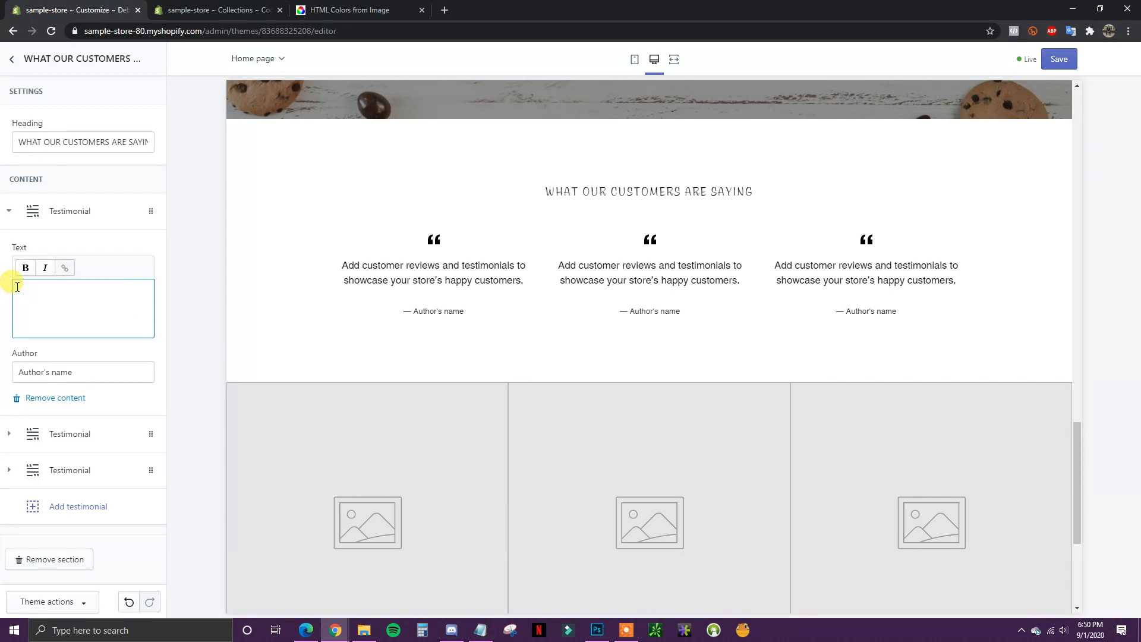
{"action": "type", "text": "We love their cookies."}
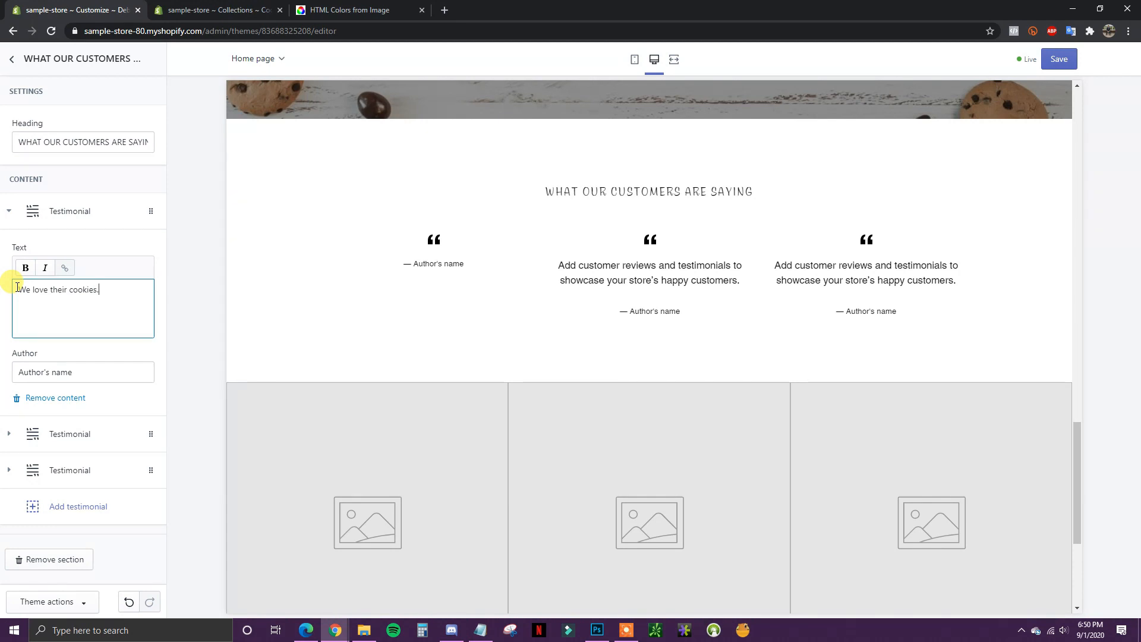
{"action": "left_click_drag", "start_coordinate": [85, 372], "coordinate": [2, 379]}
{"action": "type", "text": "Kathy"}
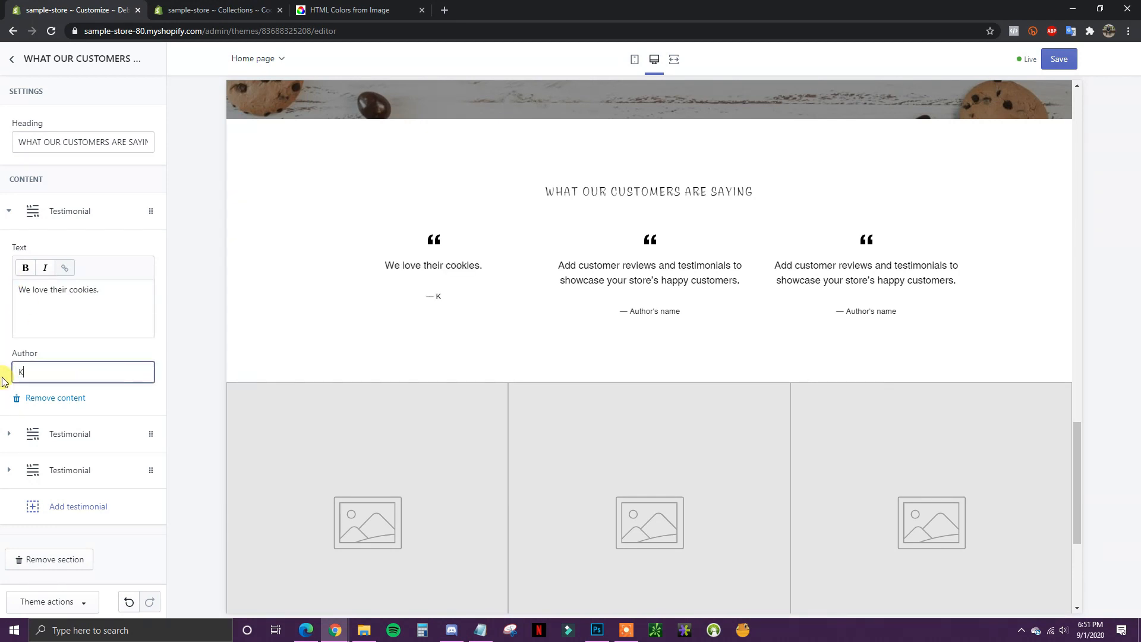
Replace the second testimonial's text with 'Great cookies!' and fill in its author's first name
{"action": "left_click", "coordinate": [61, 436]}
{"action": "triple_click", "coordinate": [109, 326]}
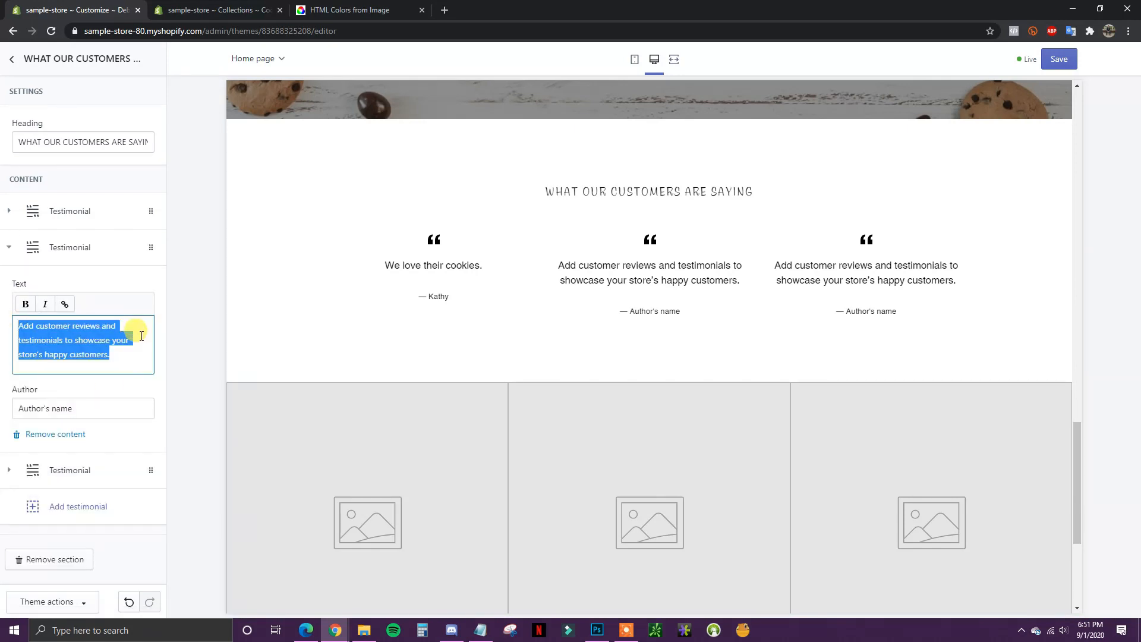
{"action": "type", "text": "Great cookies!"}
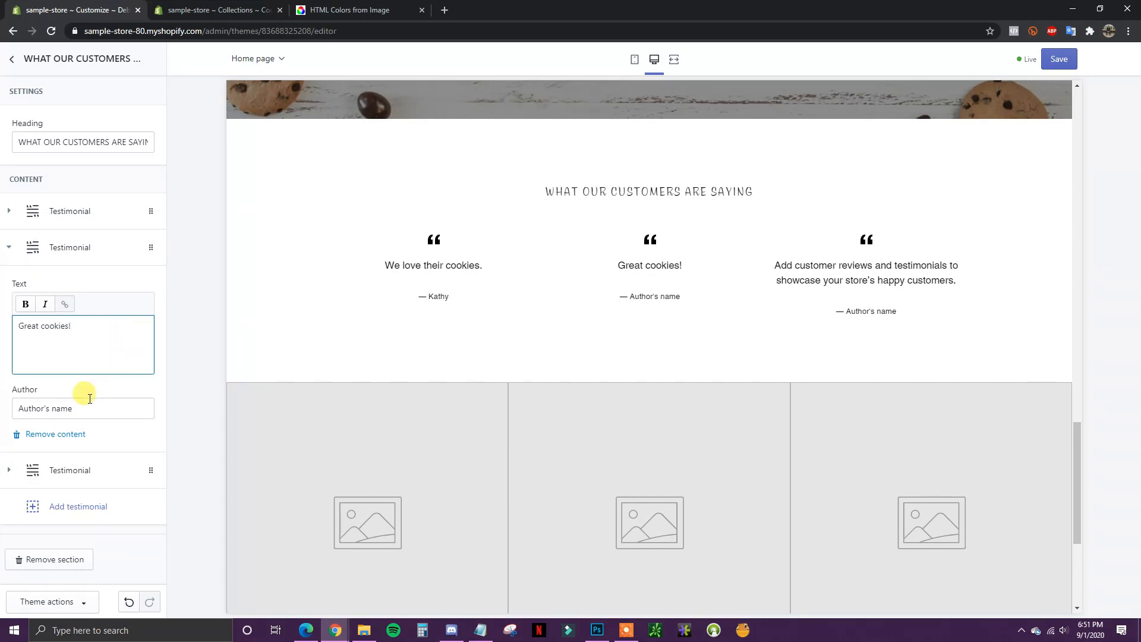
{"action": "triple_click", "coordinate": [12, 407]}
{"action": "type", "text": "Jack"}
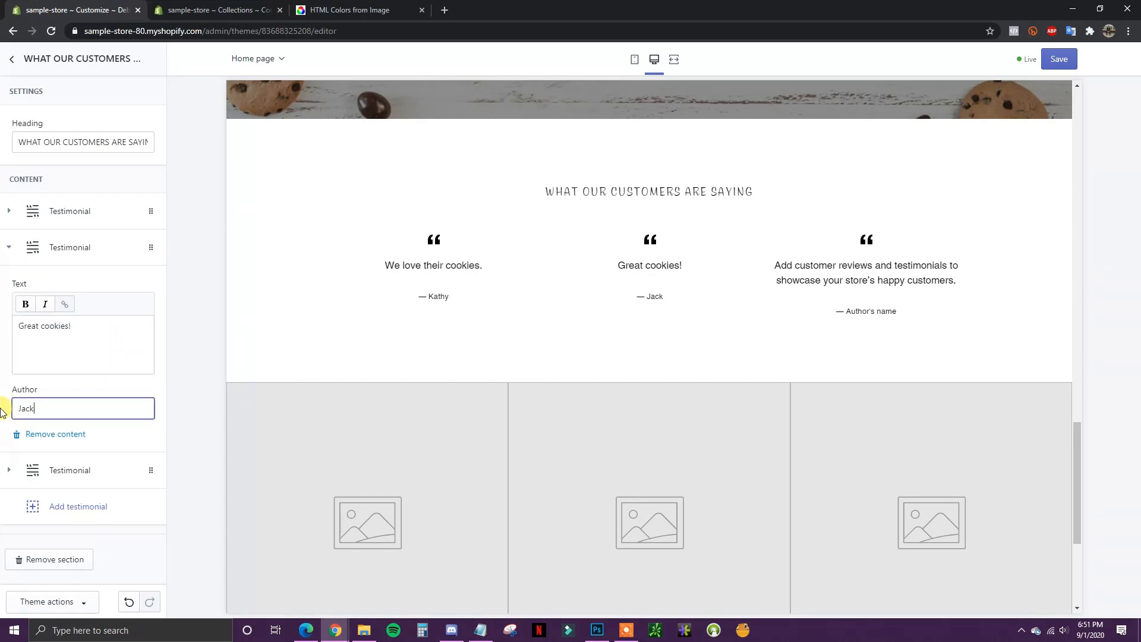
{"action": "left_click", "coordinate": [63, 248]}
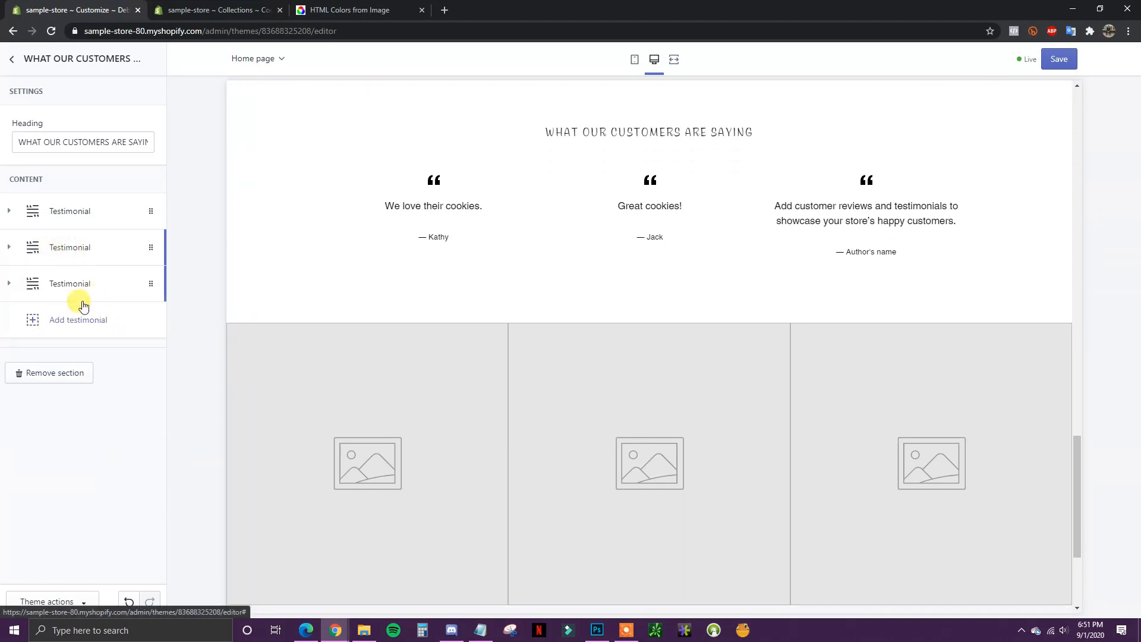
Replace the third testimonial's text with 'Excellent cookies.' and fill in its author's first name
{"action": "left_click", "coordinate": [74, 290]}
{"action": "triple_click", "coordinate": [122, 403]}
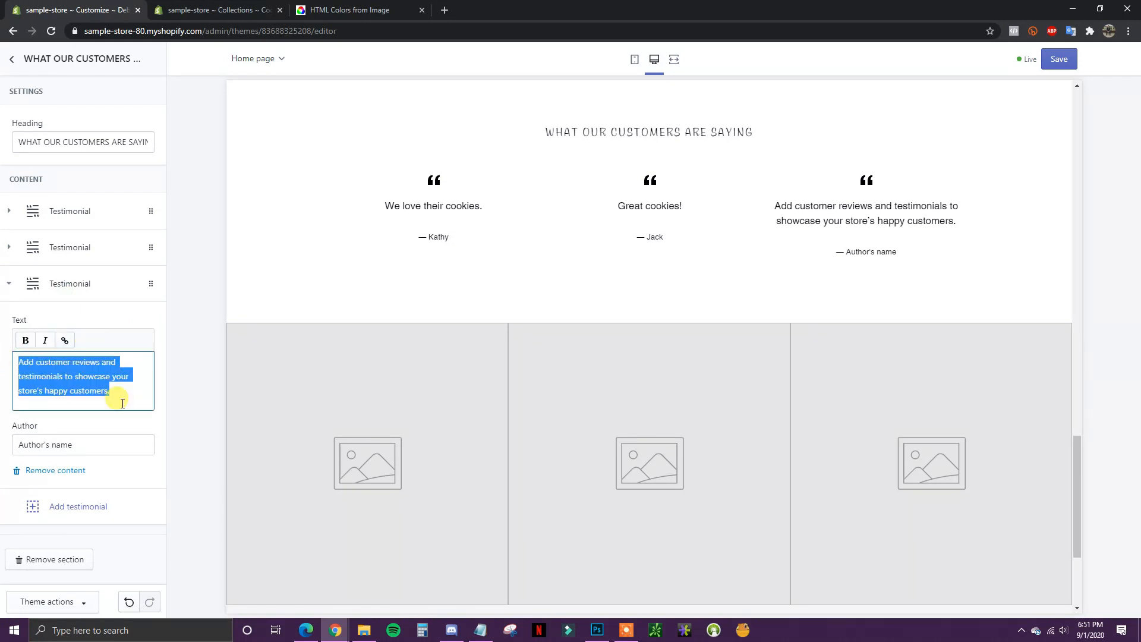
{"action": "type", "text": "Excellent cookies."}
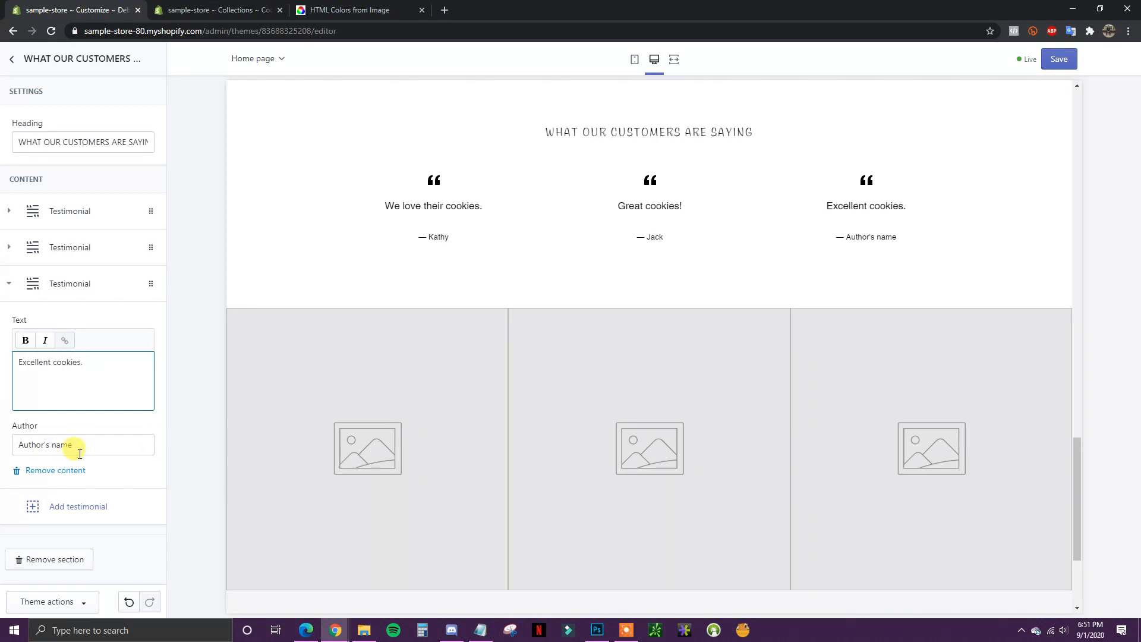
{"action": "left_click_drag", "start_coordinate": [95, 448], "coordinate": [3, 446]}
{"action": "type", "text": "Jim"}
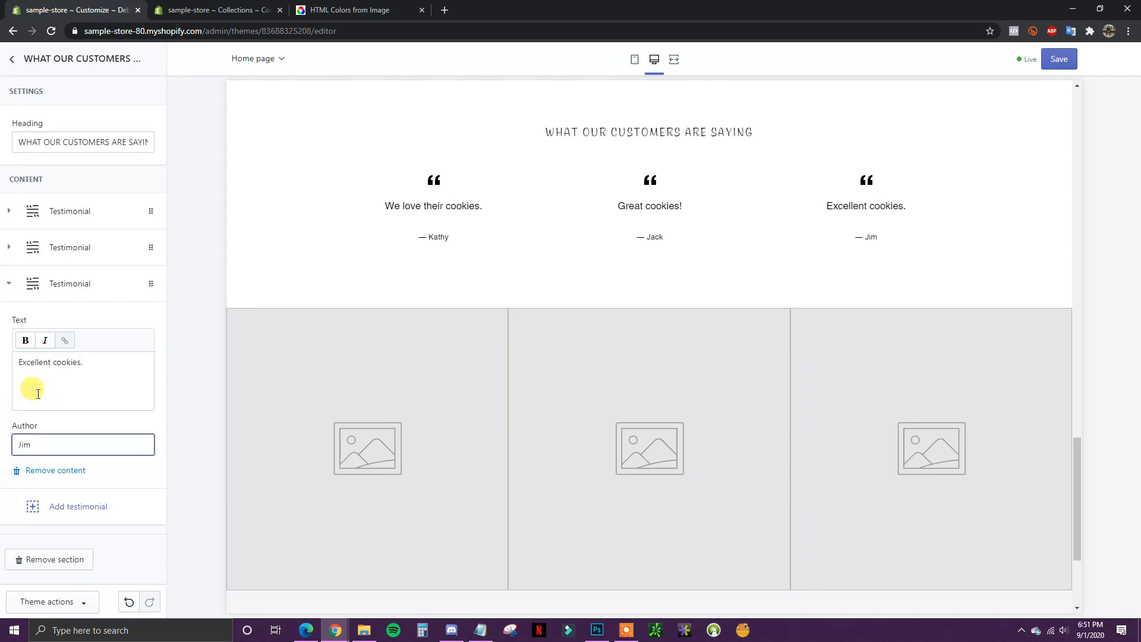
{"action": "left_click", "coordinate": [66, 286]}
Save the theme with the finished testimonials and open the Gallery section's settings
{"action": "scroll", "coordinate": [824, 364], "scroll_direction": "up", "scroll_amount": 2}
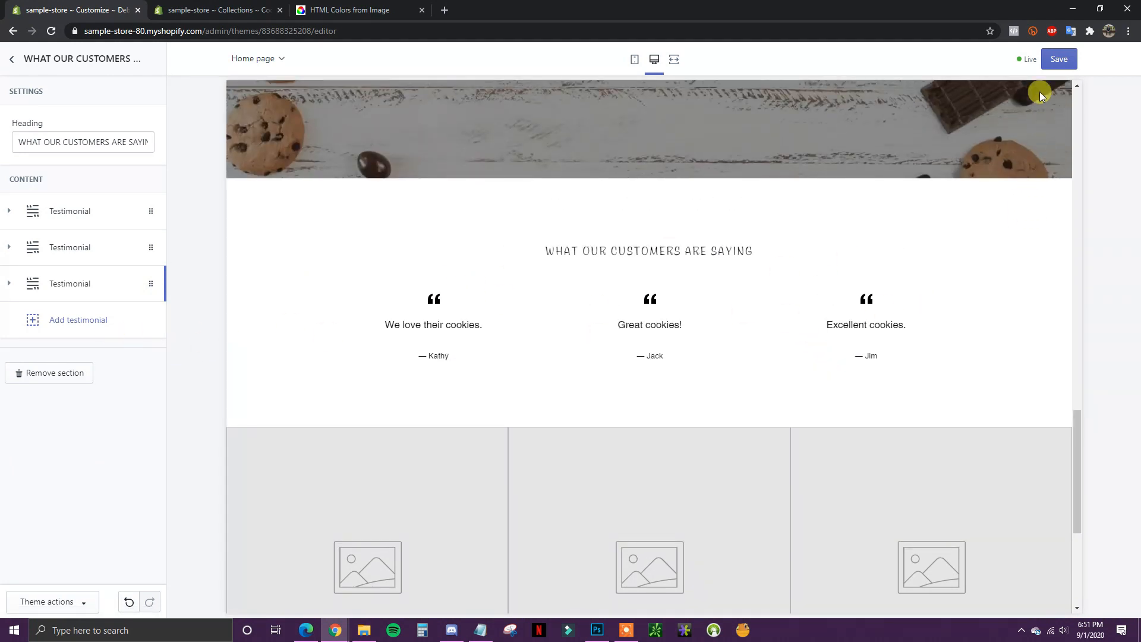
{"action": "left_click", "coordinate": [18, 65]}
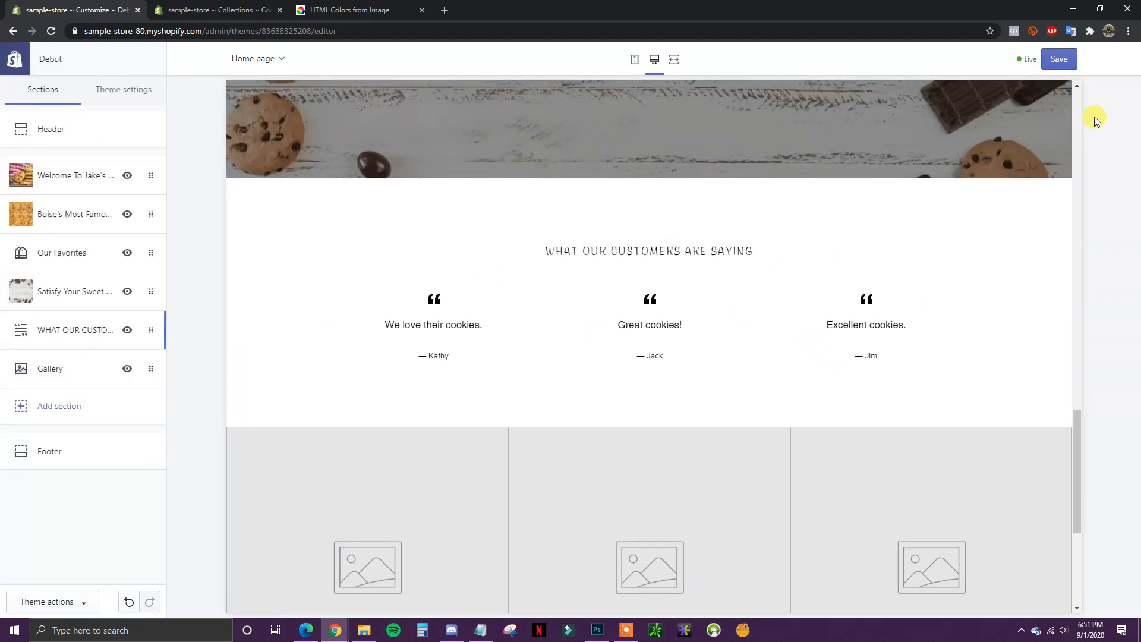
{"action": "left_click", "coordinate": [1058, 59]}
{"action": "scroll", "coordinate": [847, 308], "scroll_direction": "down", "scroll_amount": 4}
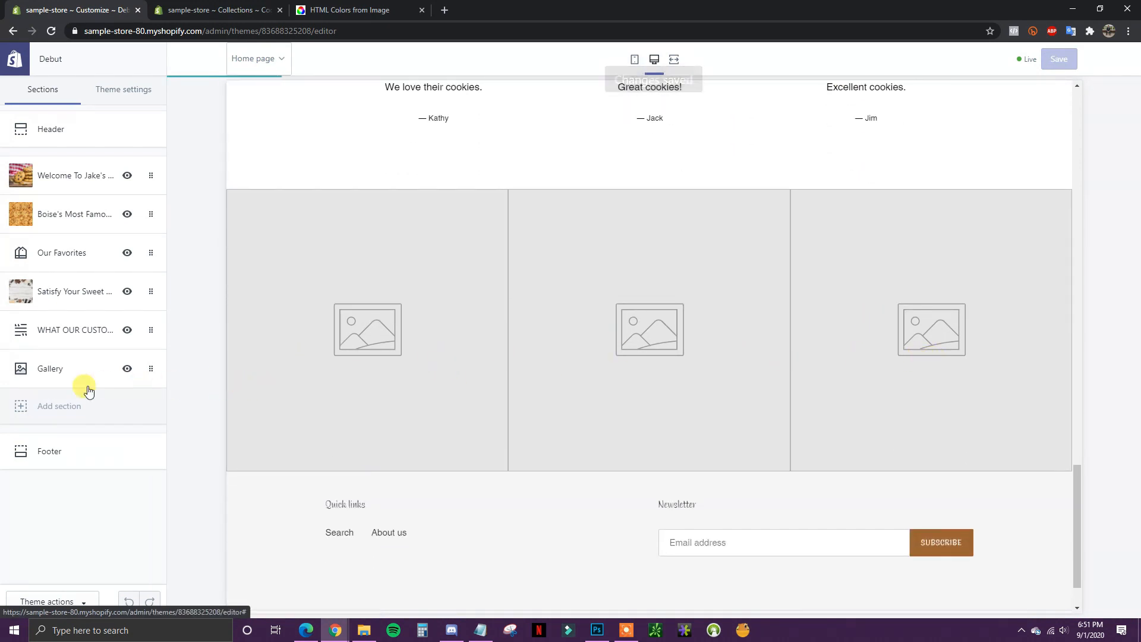
{"action": "left_click", "coordinate": [49, 370]}
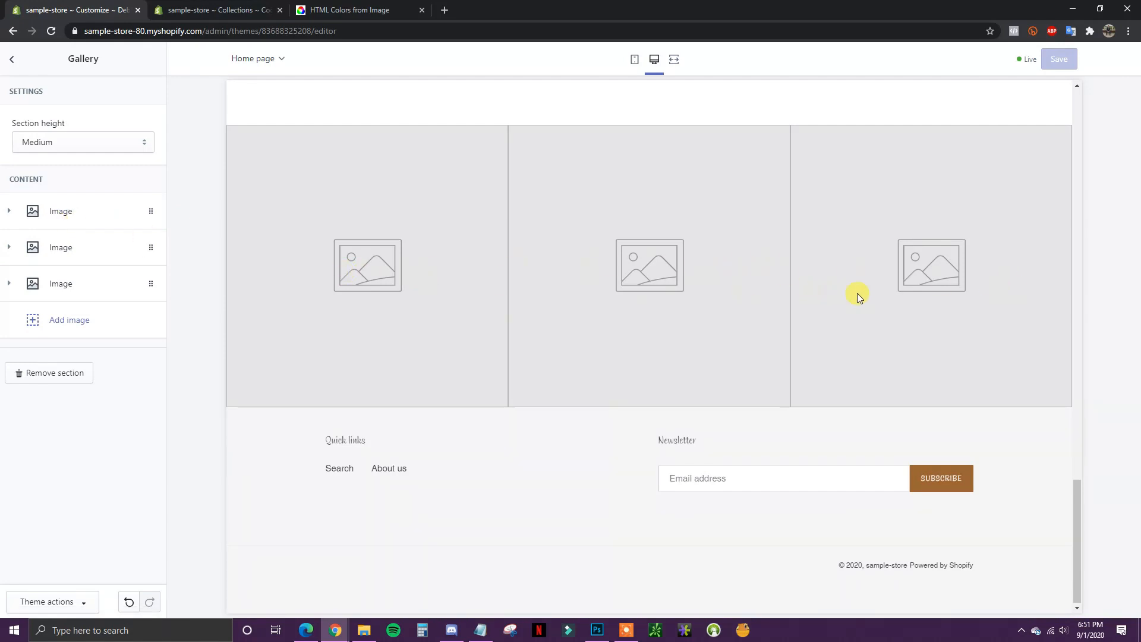
Try the Small and Large section heights on the Gallery section, then restore Medium
{"action": "left_click", "coordinate": [144, 148]}
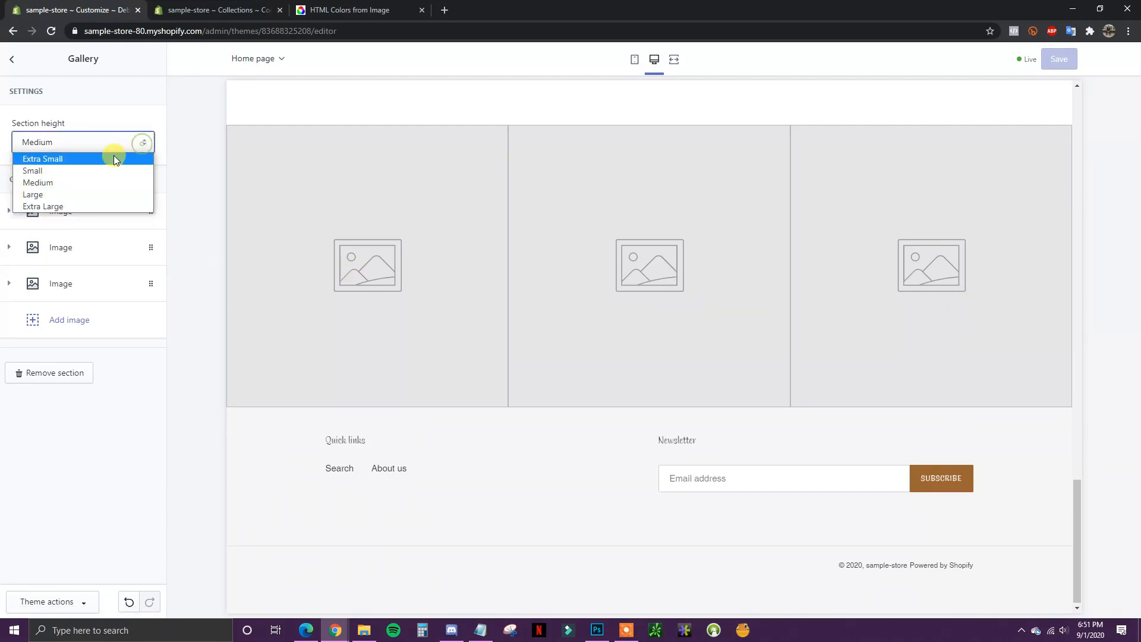
{"action": "left_click", "coordinate": [81, 169]}
{"action": "left_click", "coordinate": [117, 144]}
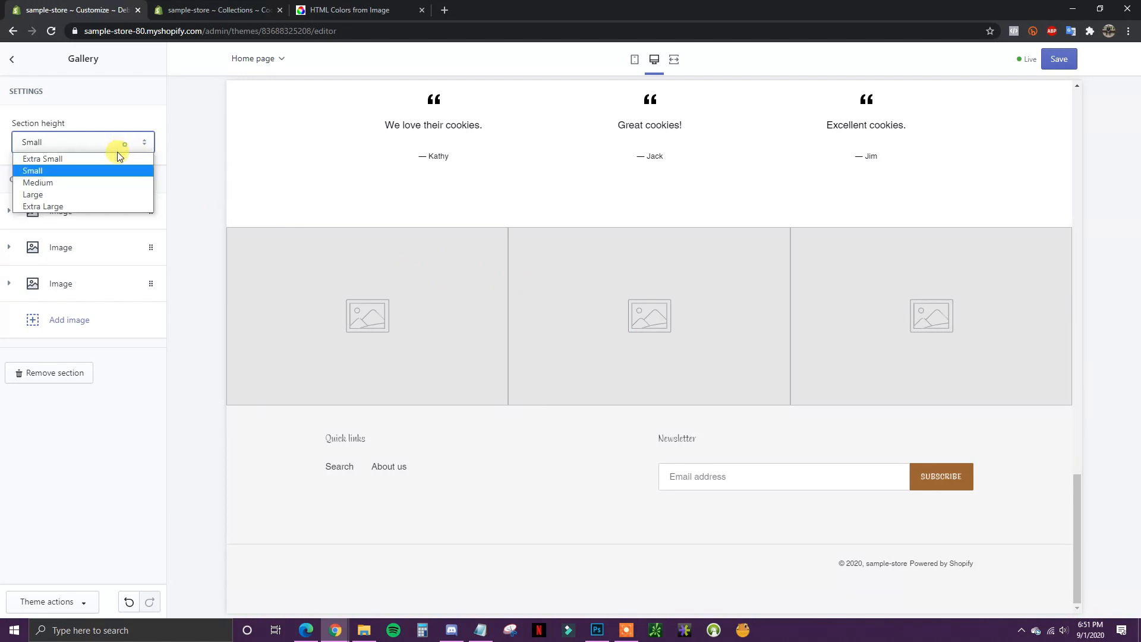
{"action": "left_click", "coordinate": [69, 190]}
{"action": "left_click", "coordinate": [133, 142]}
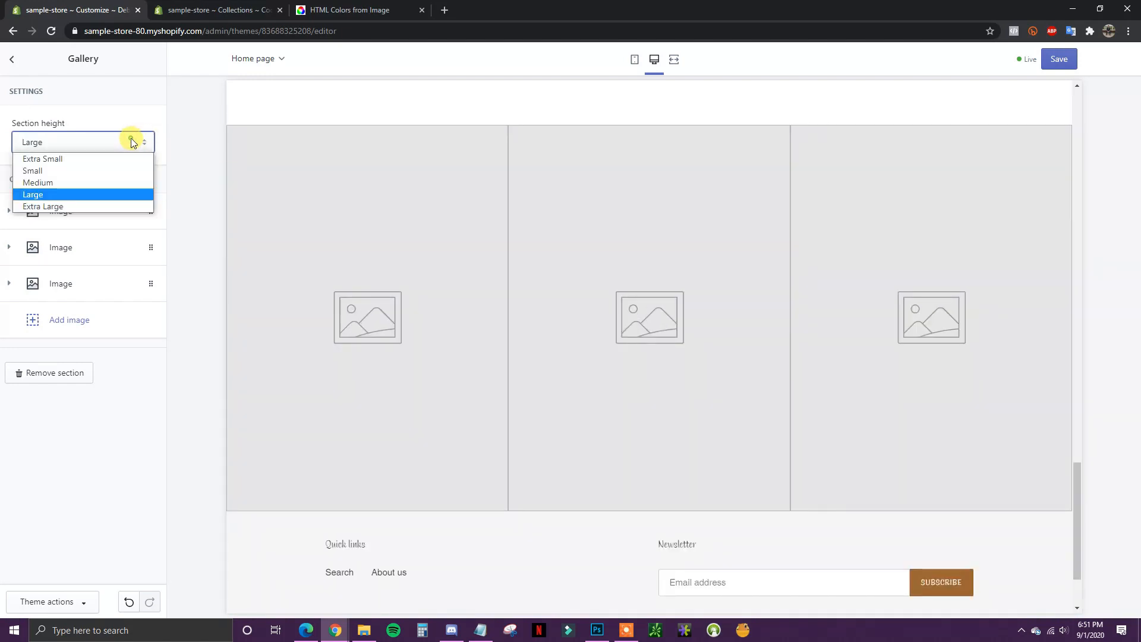
{"action": "left_click", "coordinate": [88, 184]}
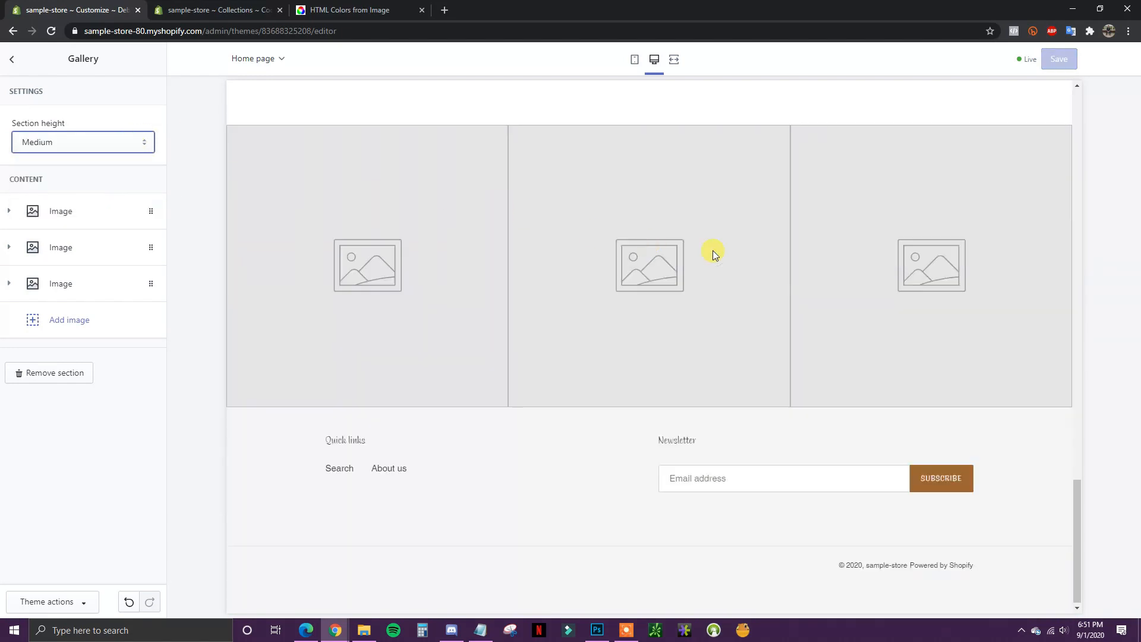
{"action": "left_click", "coordinate": [123, 165]}
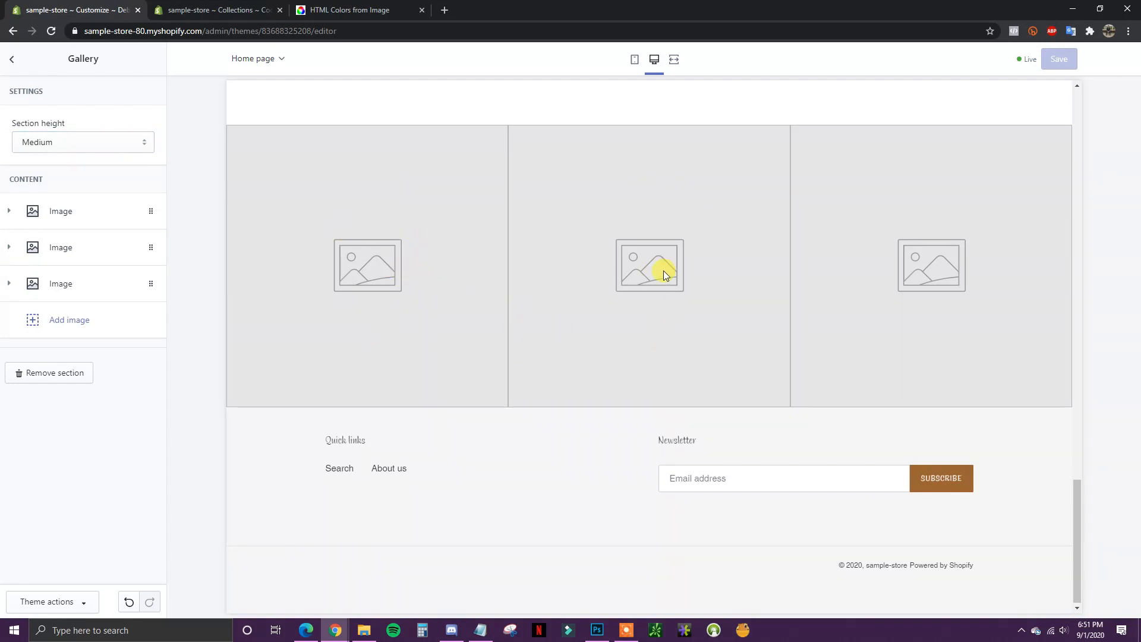
Open the image library to choose a picture for the gallery's first image block
{"action": "scroll", "coordinate": [298, 336], "scroll_direction": "up", "scroll_amount": 1}
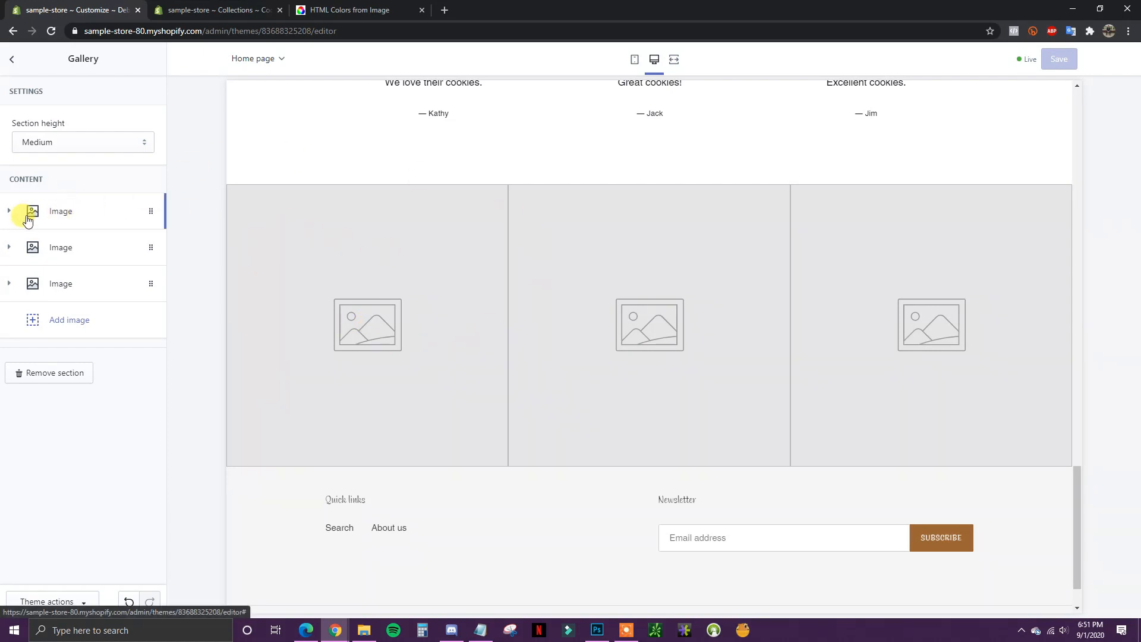
{"action": "left_click", "coordinate": [76, 219]}
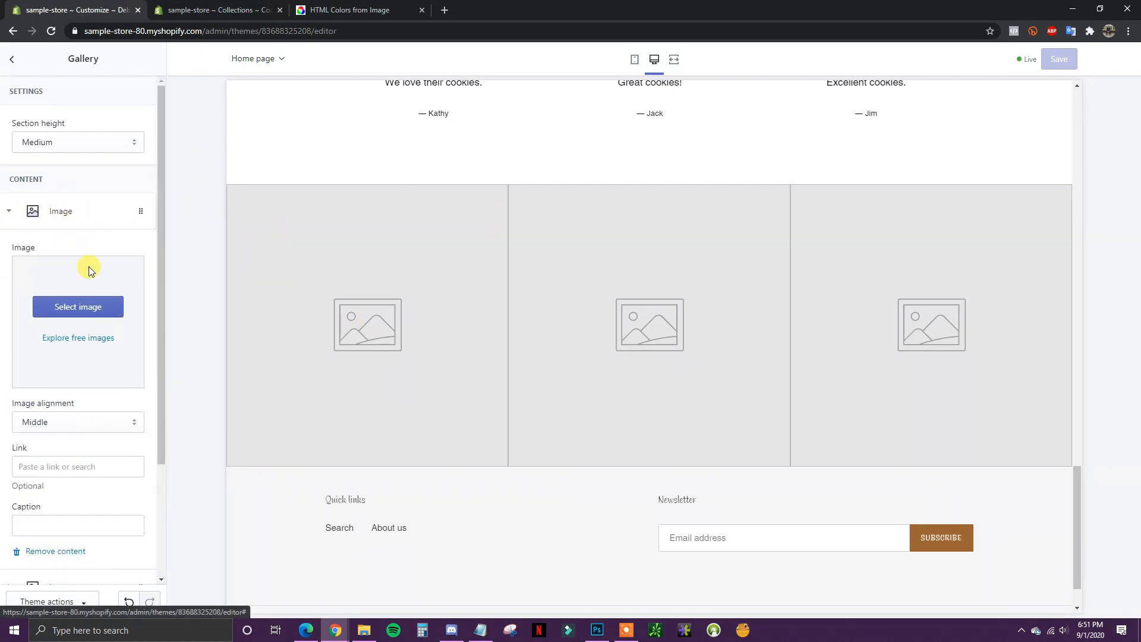
{"action": "left_click", "coordinate": [79, 303]}
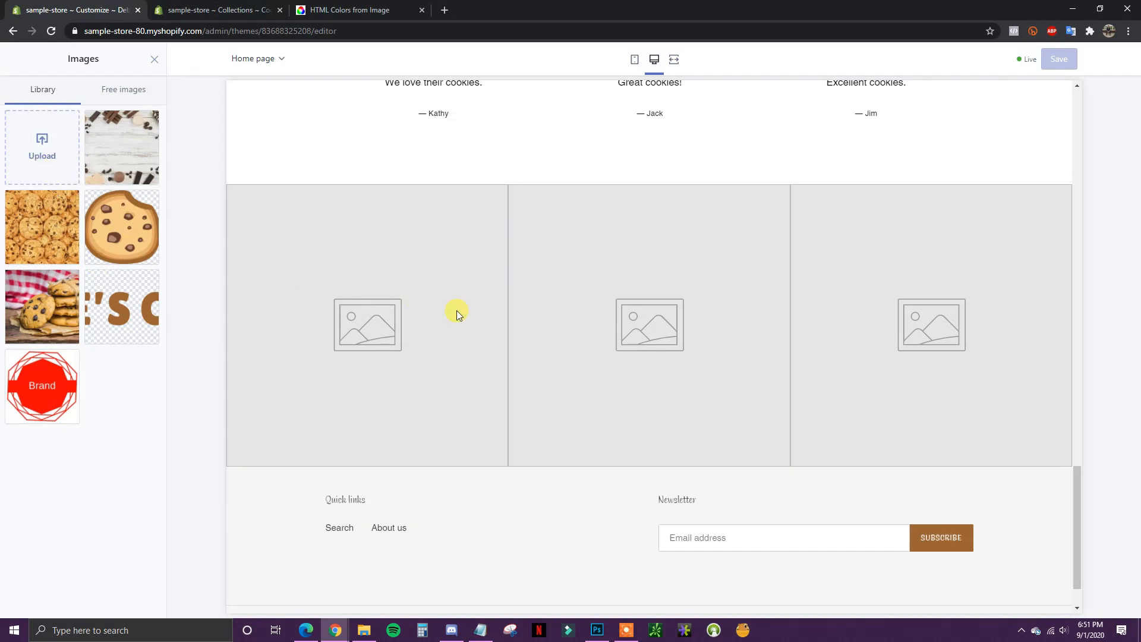
Check the 'about 5-10 smaller photos' item in the Notepad checklist, then return to the image library
{"action": "left_click", "coordinate": [480, 630]}
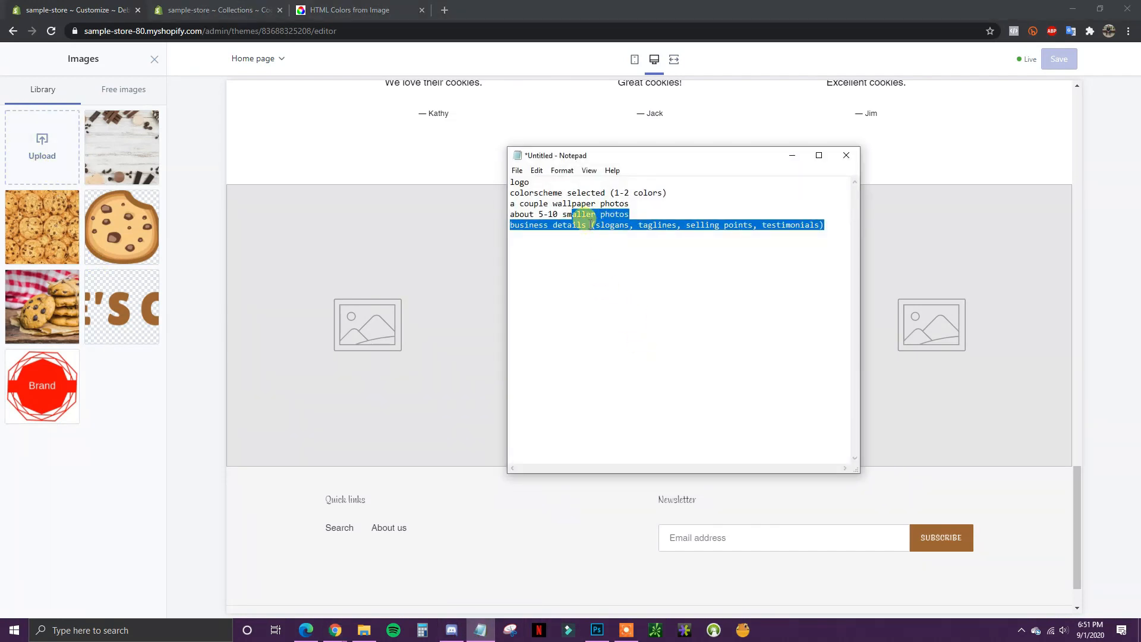
{"action": "left_click_drag", "start_coordinate": [631, 214], "coordinate": [539, 215]}
{"action": "left_click", "coordinate": [784, 156]}
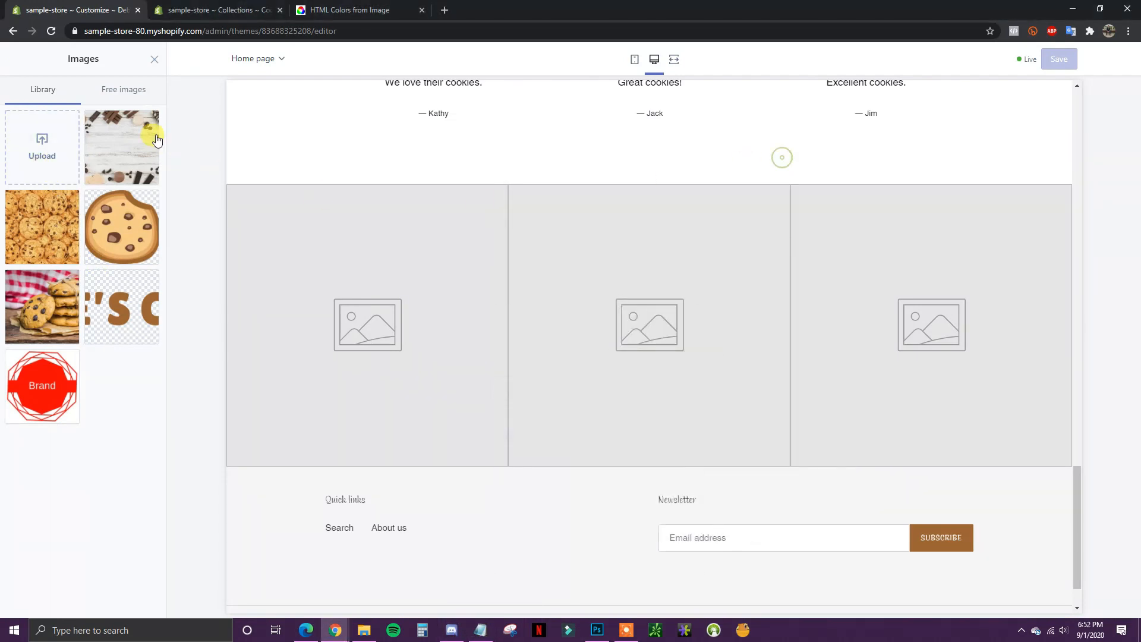
Upload the 'bottom hp' picture from the example cookie shop folder and use it for the gallery's first image block
{"action": "left_click", "coordinate": [56, 147]}
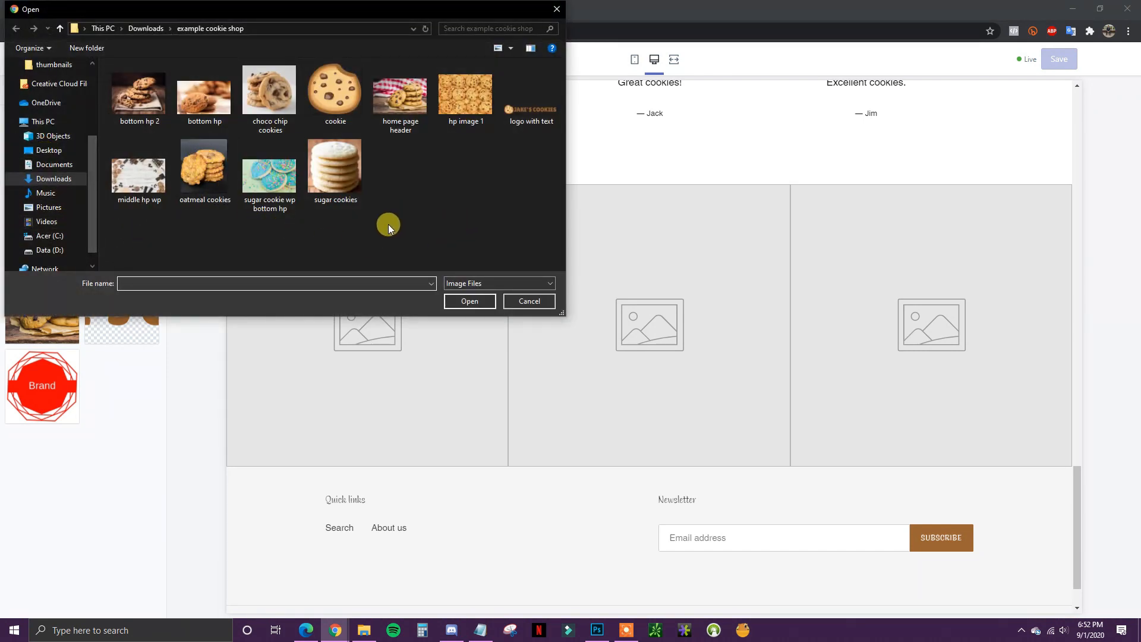
{"action": "double_click", "coordinate": [201, 114]}
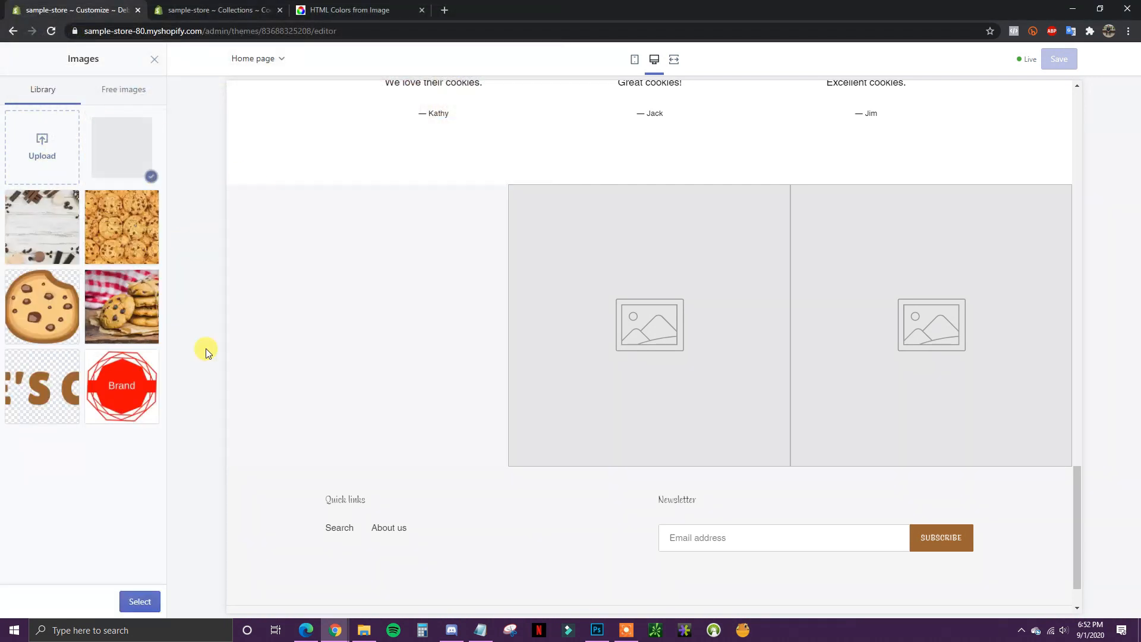
{"action": "left_click", "coordinate": [140, 602]}
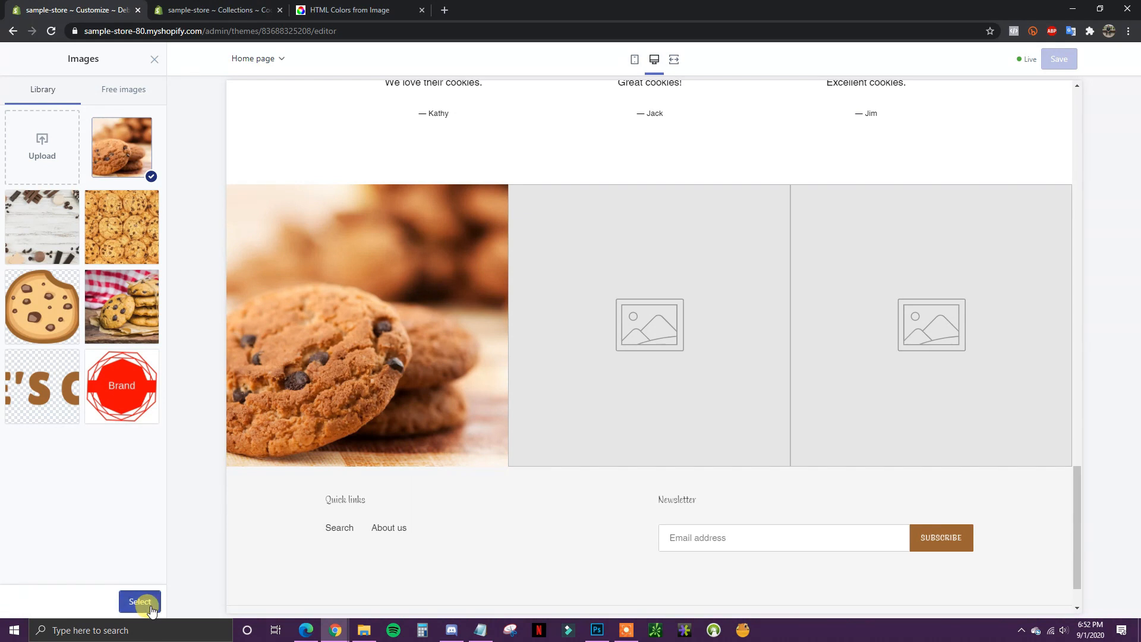
Try the Top image alignment on the first gallery picture, then restore Middle
{"action": "scroll", "coordinate": [92, 425], "scroll_direction": "down", "scroll_amount": 1}
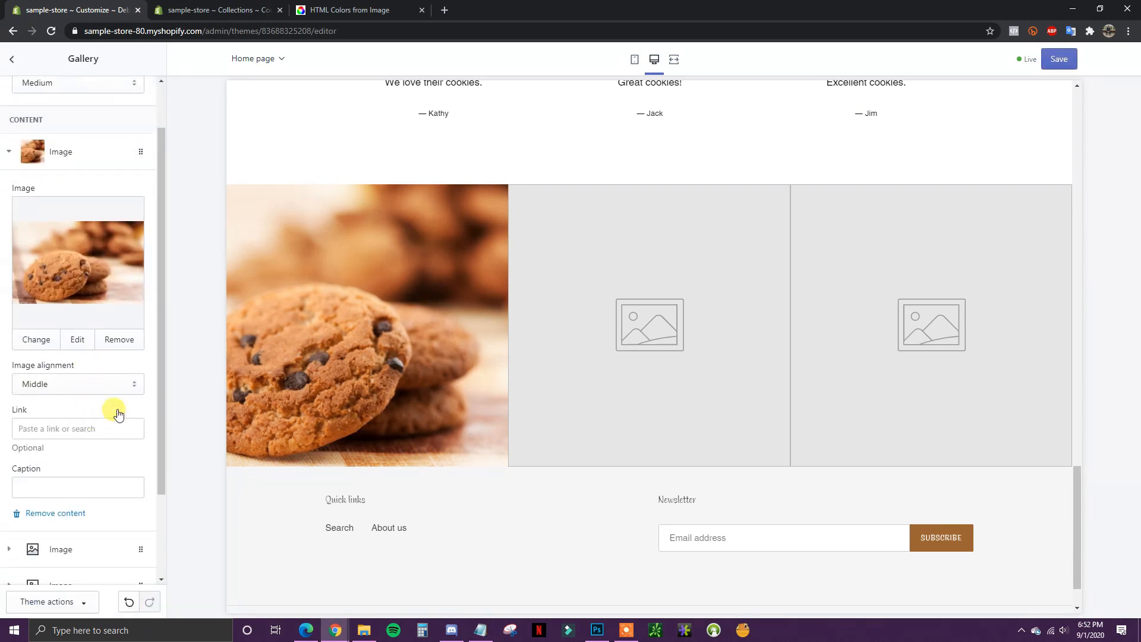
{"action": "left_click", "coordinate": [119, 387]}
{"action": "left_click", "coordinate": [110, 402]}
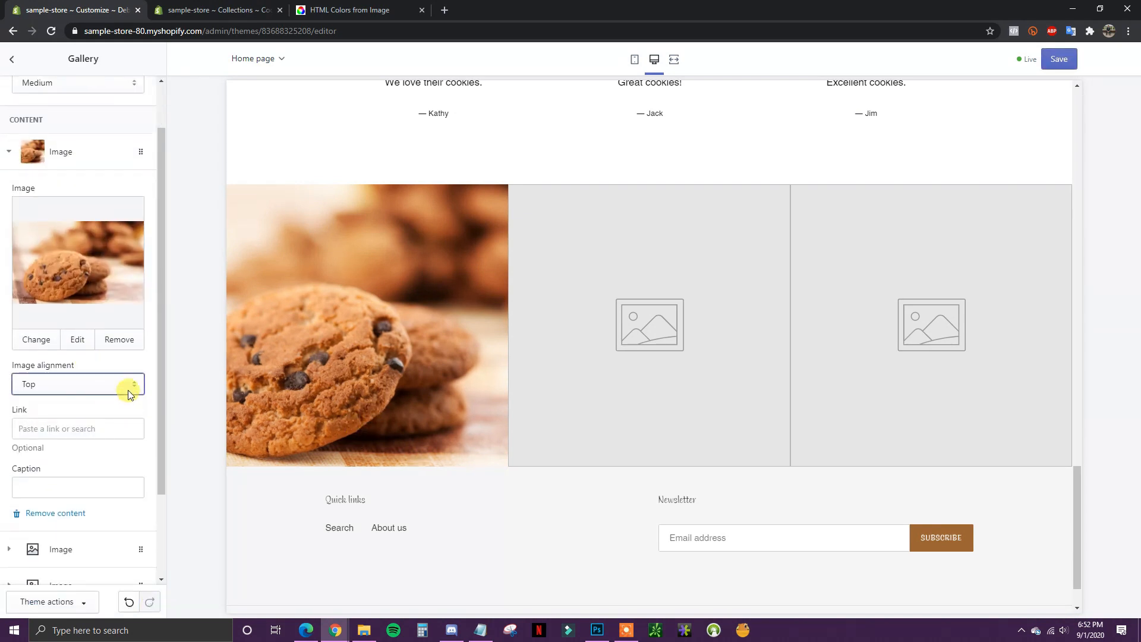
{"action": "left_click", "coordinate": [126, 385]}
{"action": "left_click", "coordinate": [106, 411]}
Try the caption 'Hello' on the first gallery picture, then clear the caption
{"action": "scroll", "coordinate": [145, 407], "scroll_direction": "down", "scroll_amount": 2}
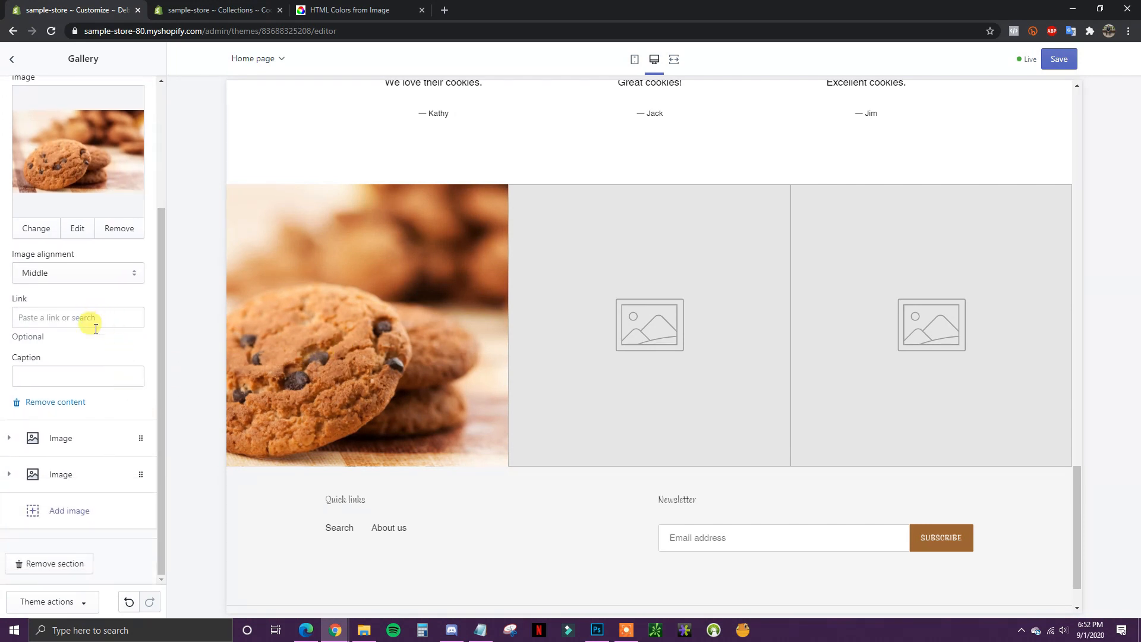
{"action": "left_click", "coordinate": [95, 374]}
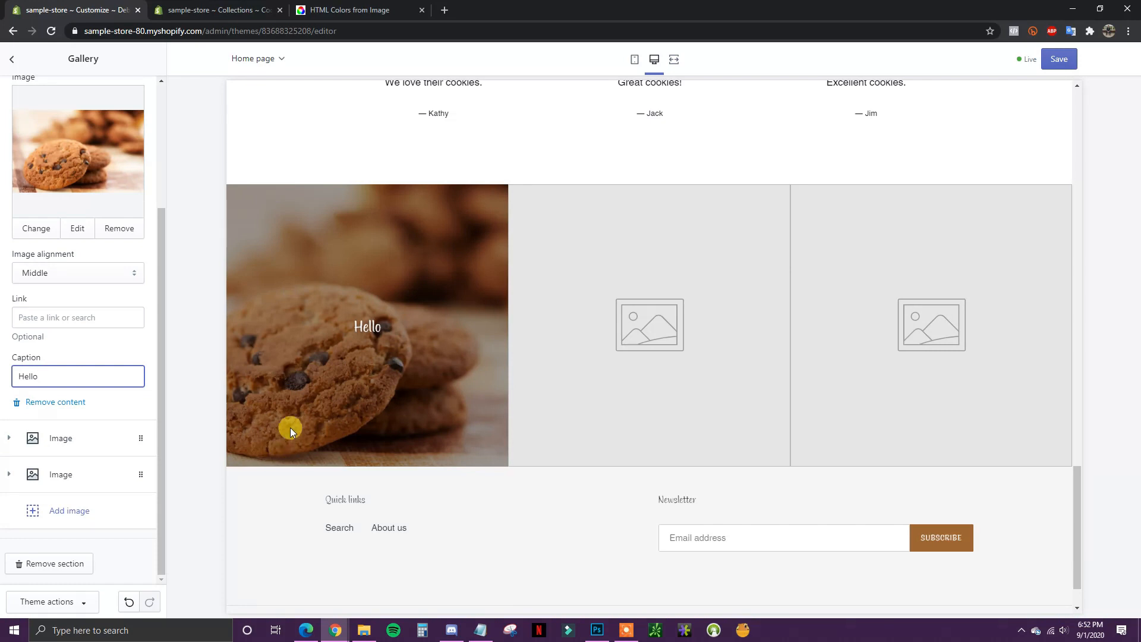
{"action": "left_click_drag", "start_coordinate": [47, 375], "coordinate": [1, 380]}
{"action": "left_click", "coordinate": [153, 351]}
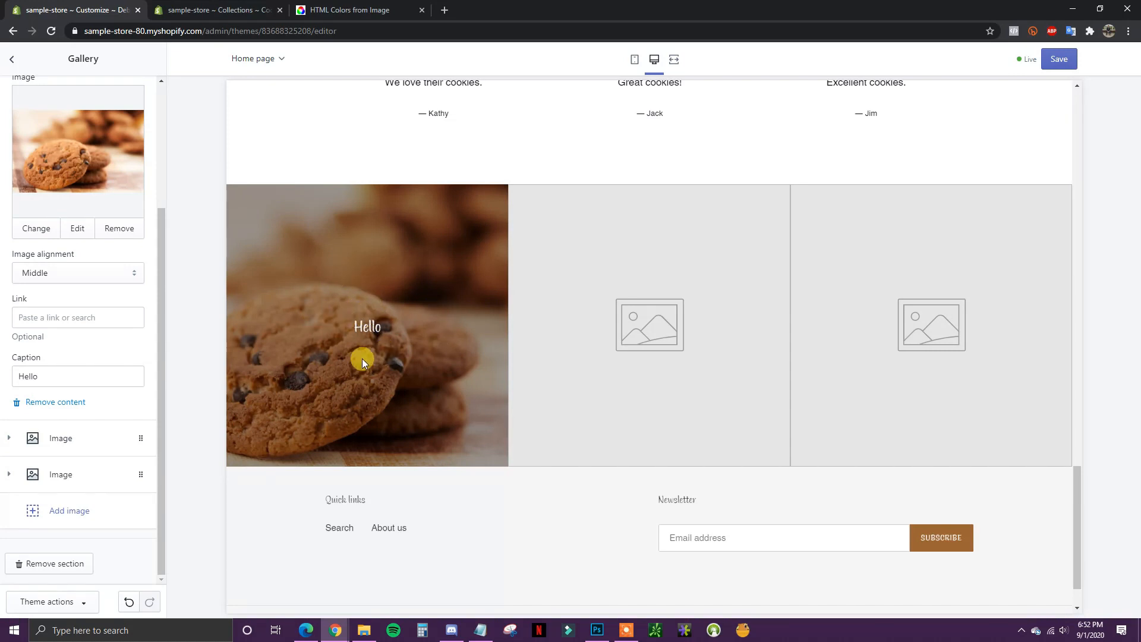
{"action": "double_click", "coordinate": [66, 374]}
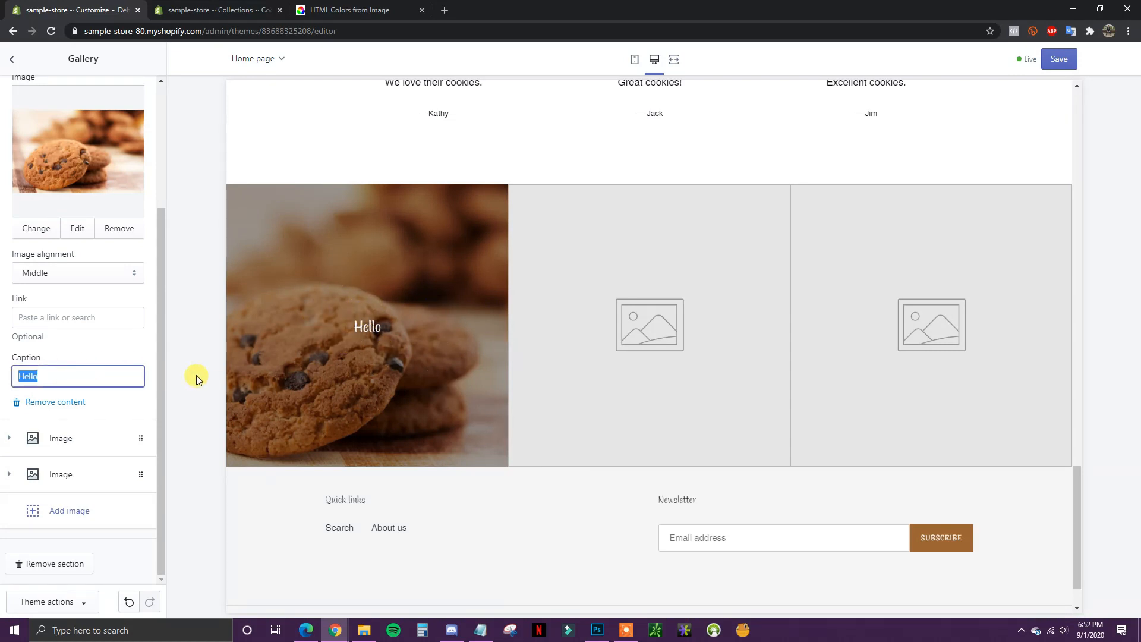
{"action": "key", "text": "BackSpace"}
{"action": "left_click", "coordinate": [152, 348]}
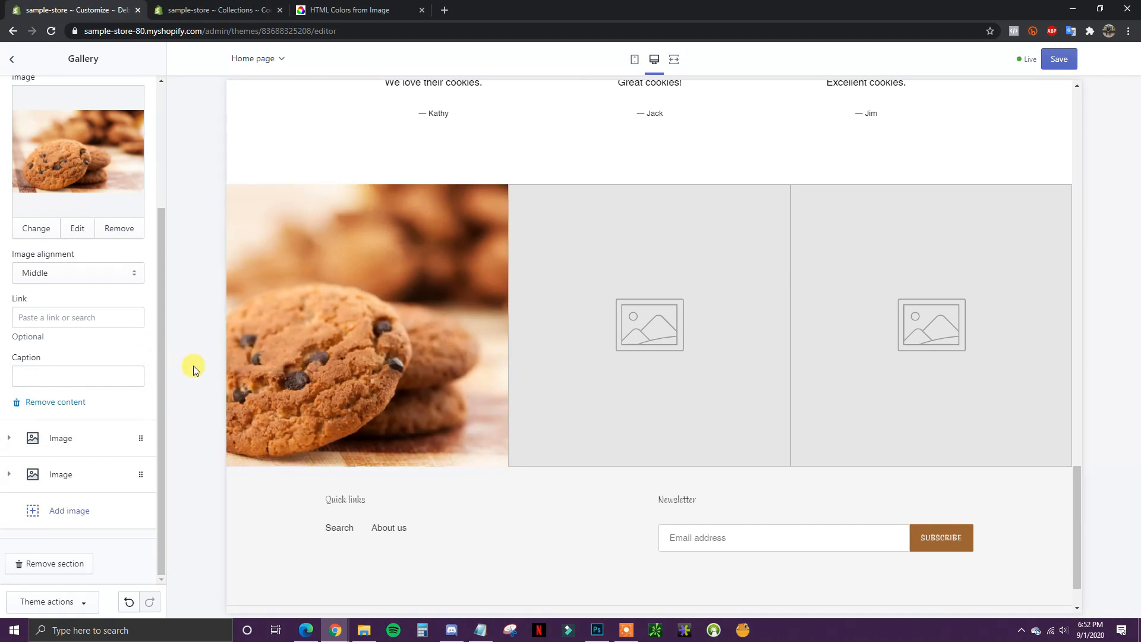
Upload the 'sugar cookie wp bottom hp' picture and use it for the gallery's second image block
{"action": "left_click", "coordinate": [16, 438]}
{"action": "scroll", "coordinate": [99, 351], "scroll_direction": "up", "scroll_amount": 1}
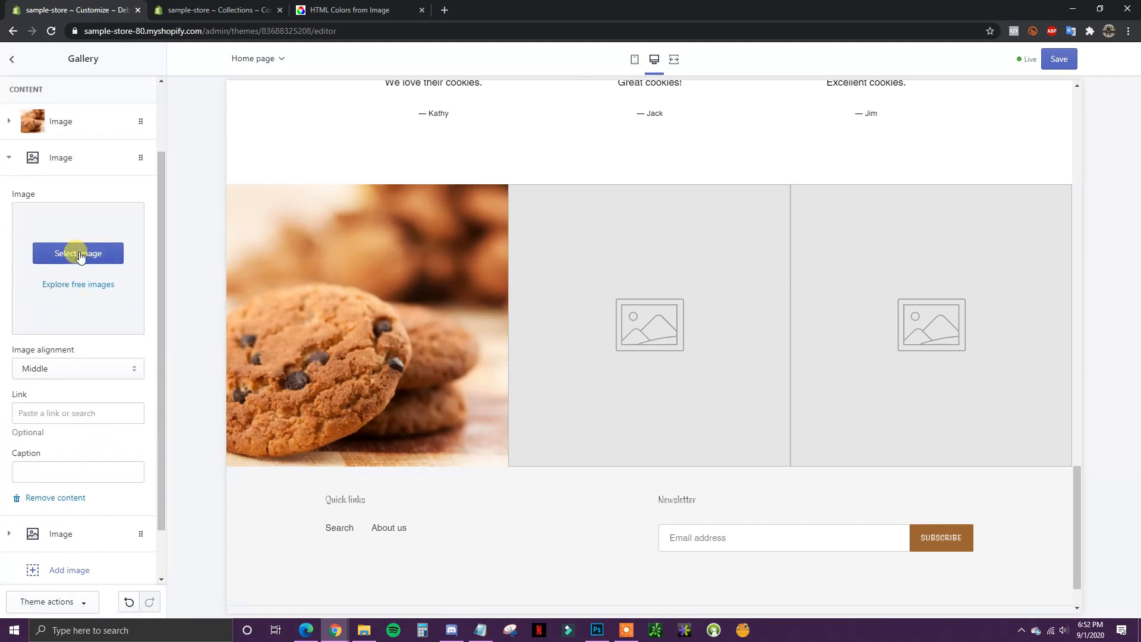
{"action": "left_click", "coordinate": [80, 254]}
{"action": "left_click", "coordinate": [42, 151]}
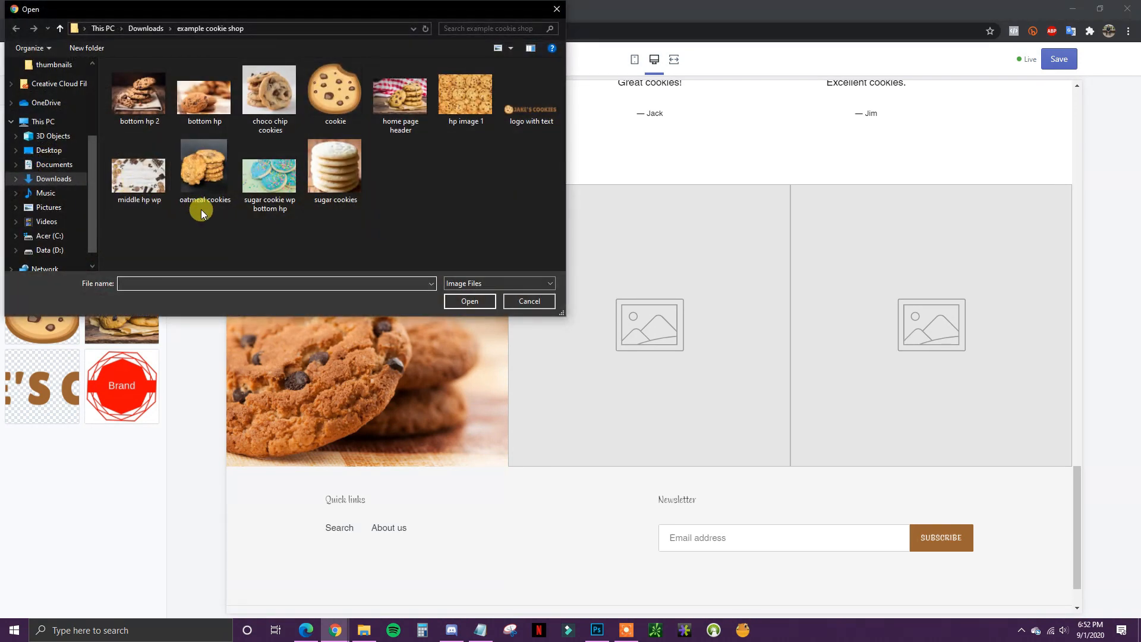
{"action": "double_click", "coordinate": [265, 179]}
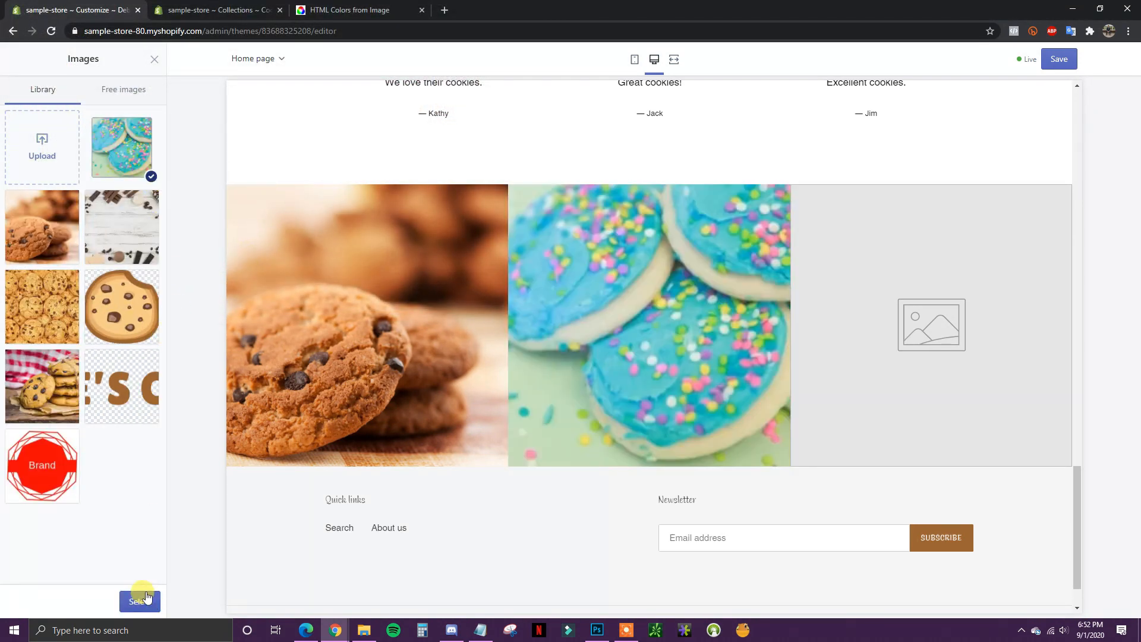
{"action": "left_click", "coordinate": [143, 602]}
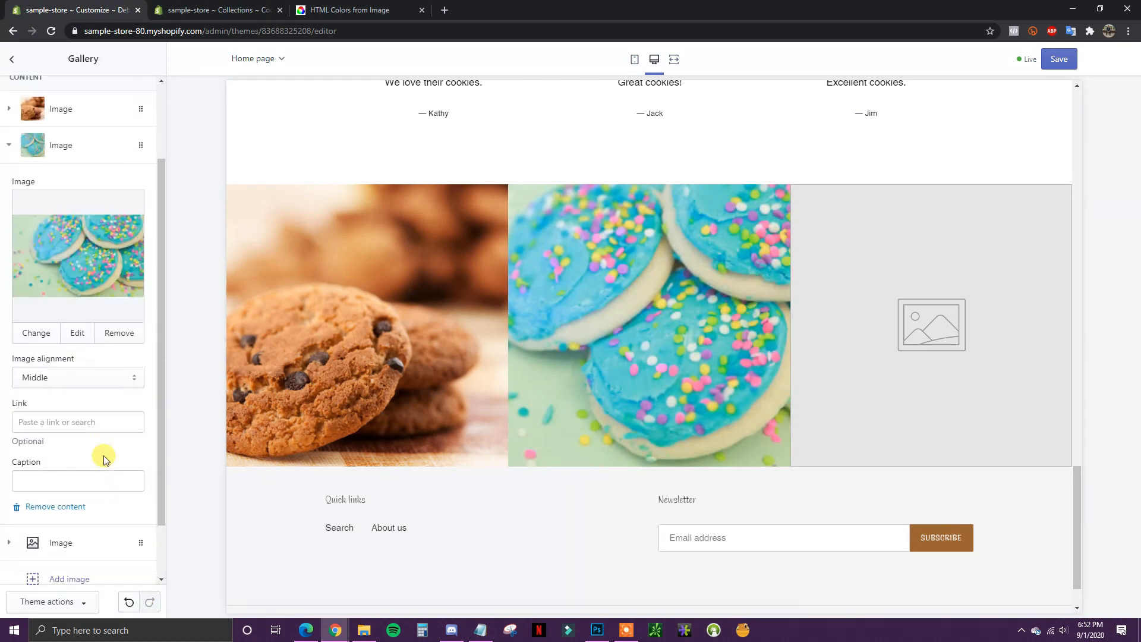
Upload the 'bottom hp 2' picture and use it for the gallery's third image block
{"action": "scroll", "coordinate": [103, 459], "scroll_direction": "down", "scroll_amount": 1}
{"action": "left_click", "coordinate": [74, 475]}
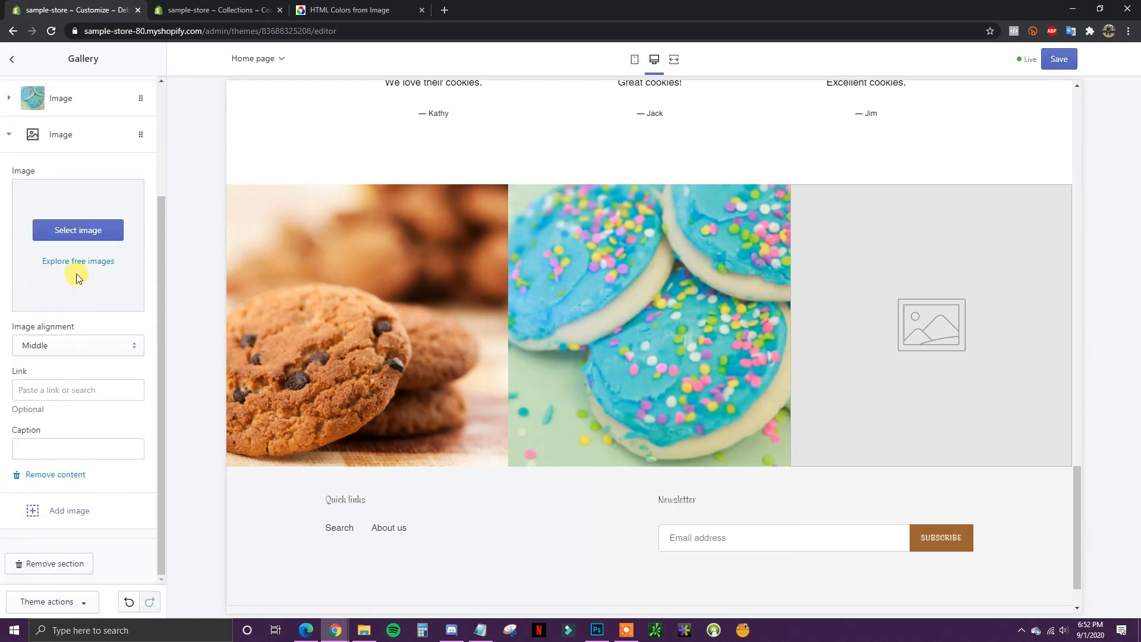
{"action": "left_click", "coordinate": [67, 234]}
{"action": "left_click", "coordinate": [43, 136]}
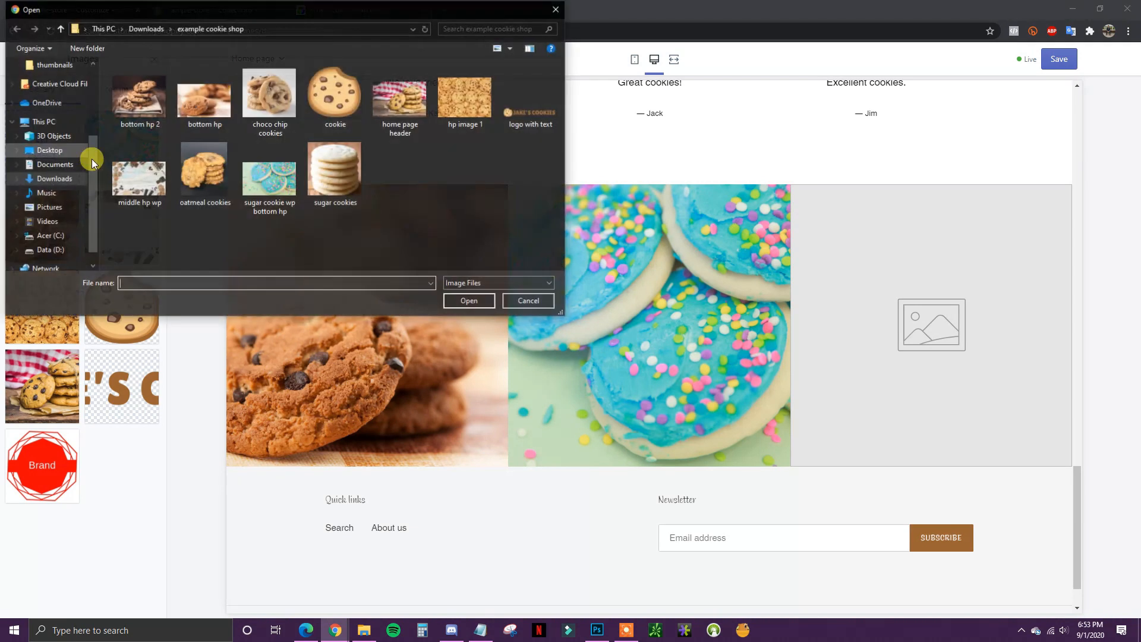
{"action": "double_click", "coordinate": [152, 105]}
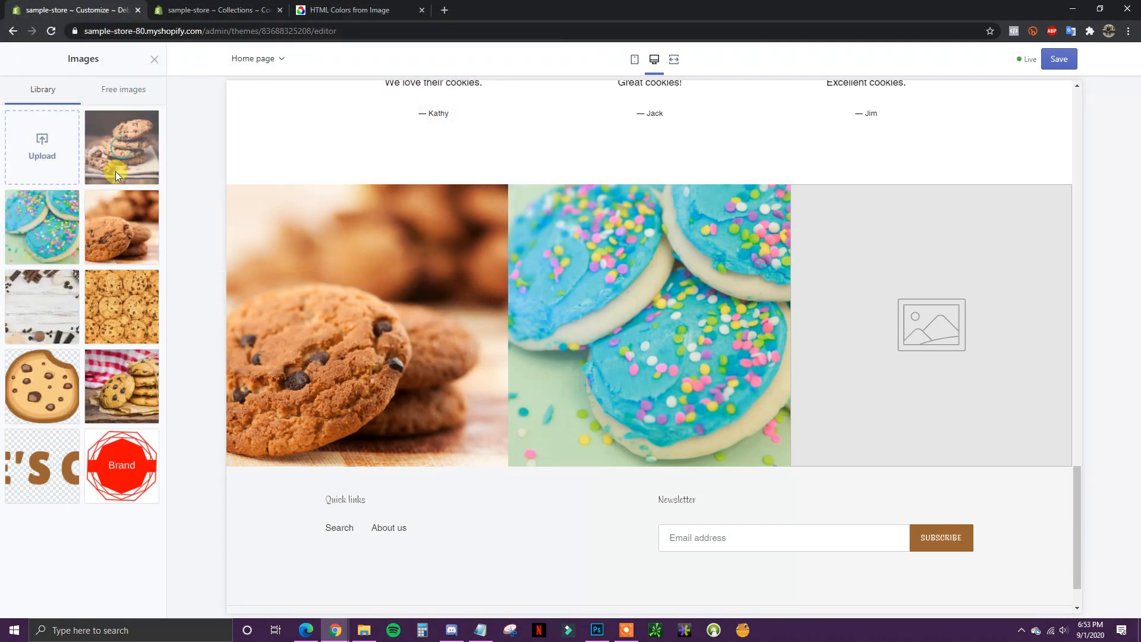
{"action": "left_click", "coordinate": [148, 591]}
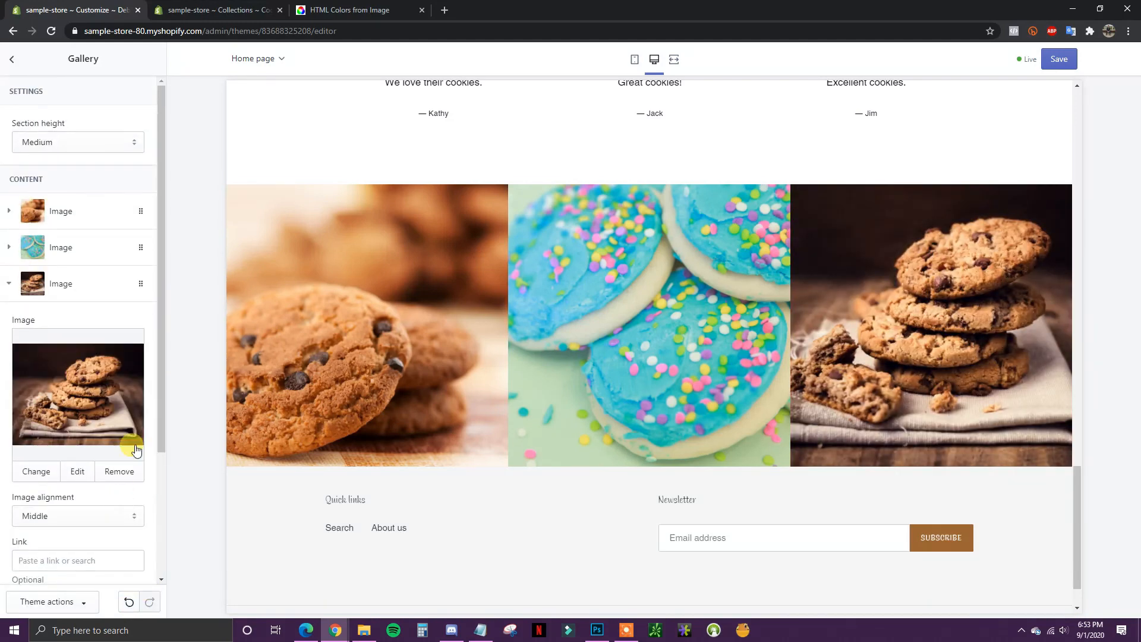
Save the theme with the completed gallery, return to the sections list and review the whole home page preview
{"action": "left_click", "coordinate": [1047, 59]}
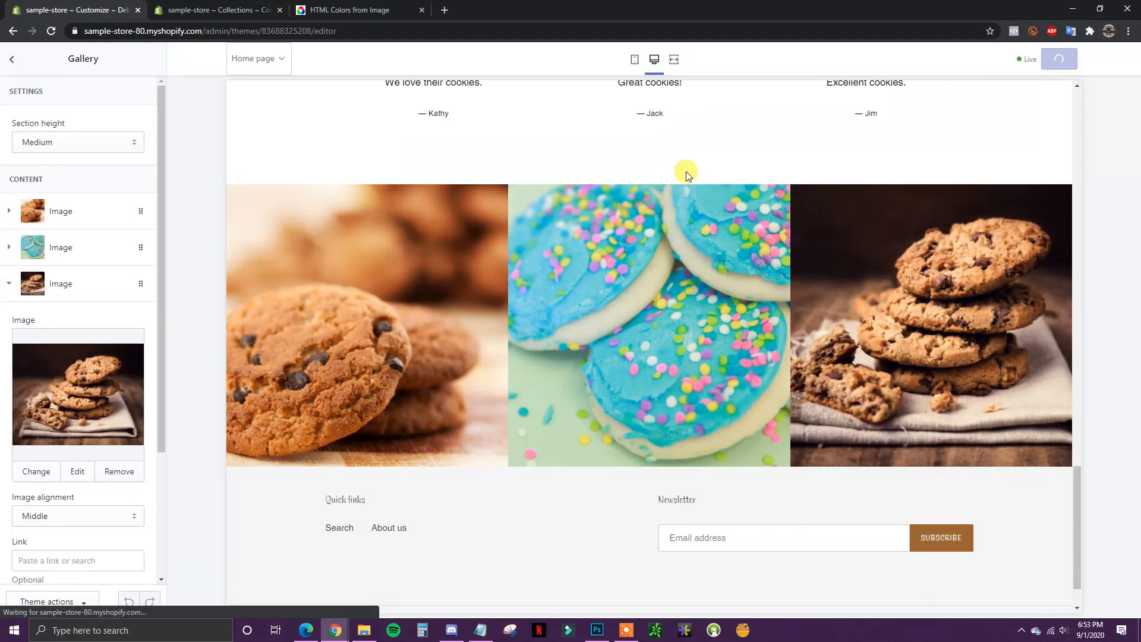
{"action": "left_click", "coordinate": [12, 59]}
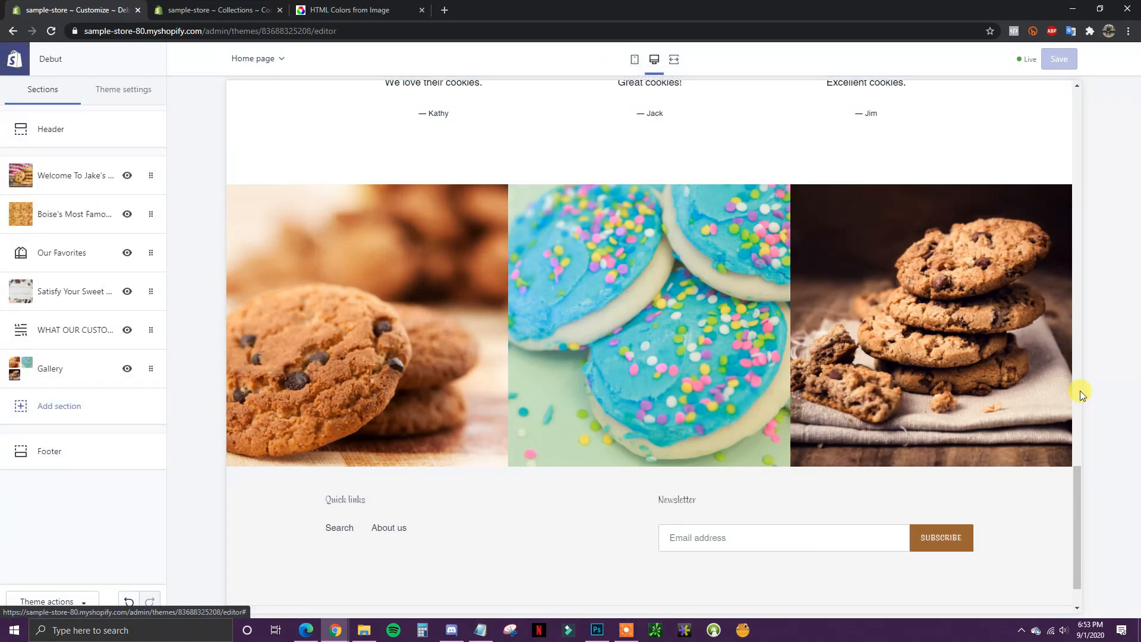
{"action": "left_click_drag", "start_coordinate": [1078, 487], "coordinate": [1034, 106]}
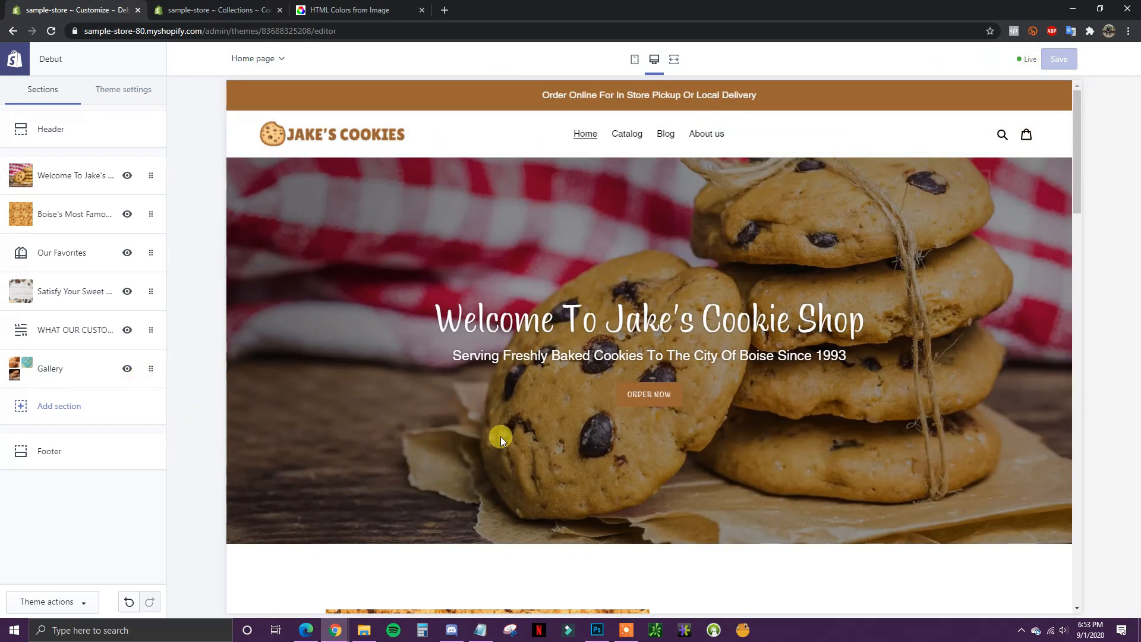
{"action": "scroll", "coordinate": [707, 463], "scroll_direction": "down", "scroll_amount": 15}
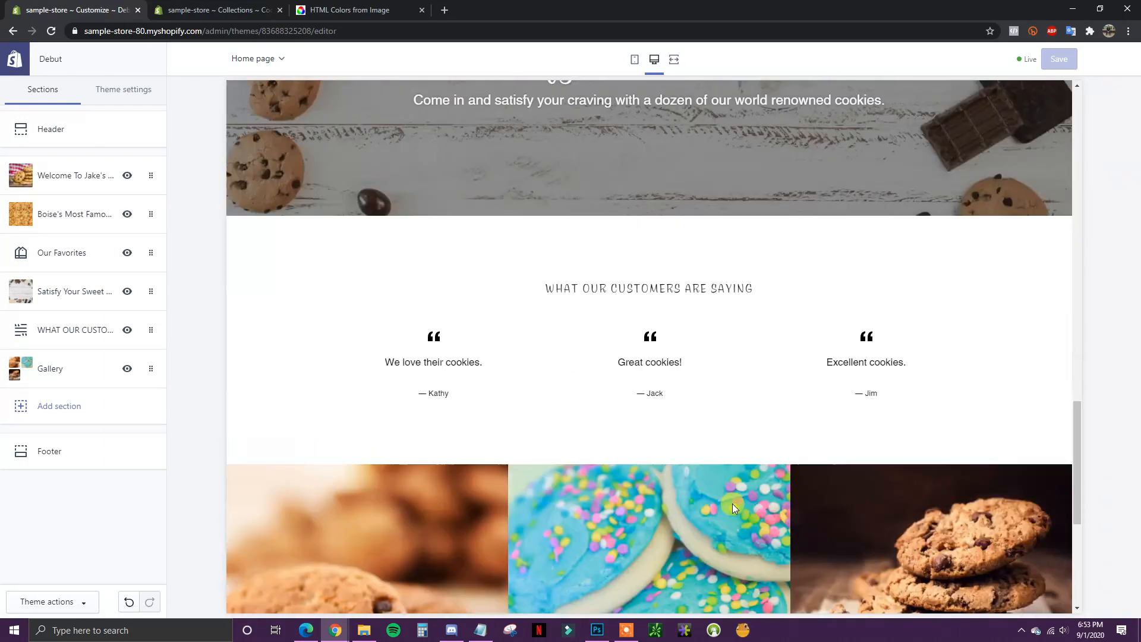
{"action": "scroll", "coordinate": [732, 504], "scroll_direction": "down", "scroll_amount": 5}
Preview addable sections such as Logo list, Image with text and Collection list, then close the section chooser without adding any
{"action": "left_click", "coordinate": [65, 406]}
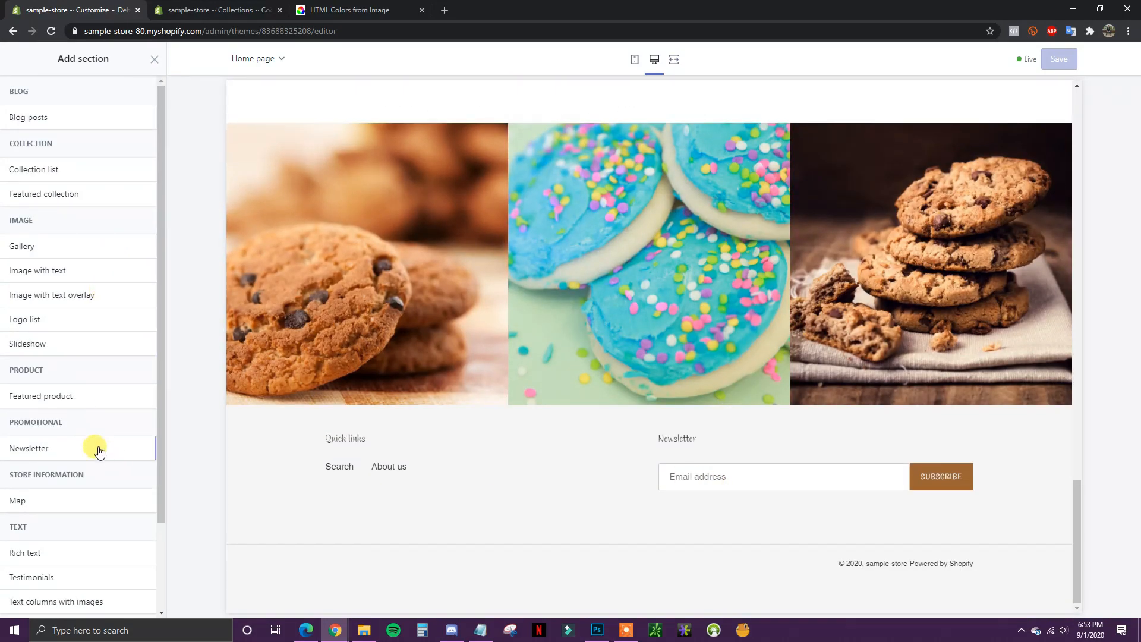
{"action": "left_click", "coordinate": [92, 406]}
{"action": "left_click", "coordinate": [87, 343]}
{"action": "left_click", "coordinate": [77, 318]}
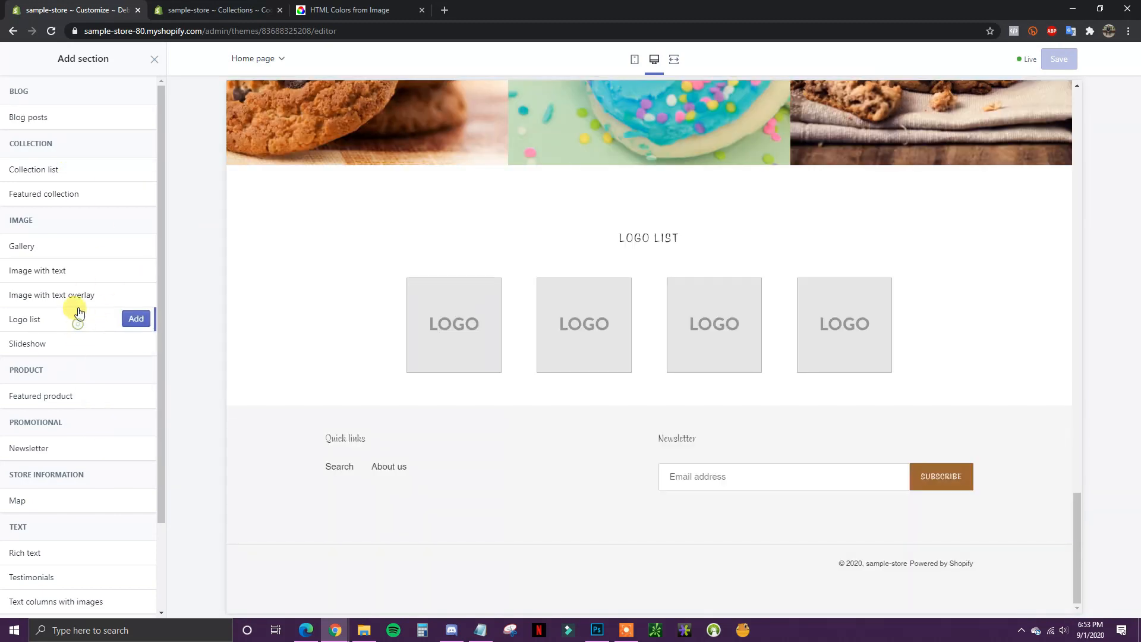
{"action": "left_click", "coordinate": [79, 300]}
{"action": "left_click", "coordinate": [69, 277]}
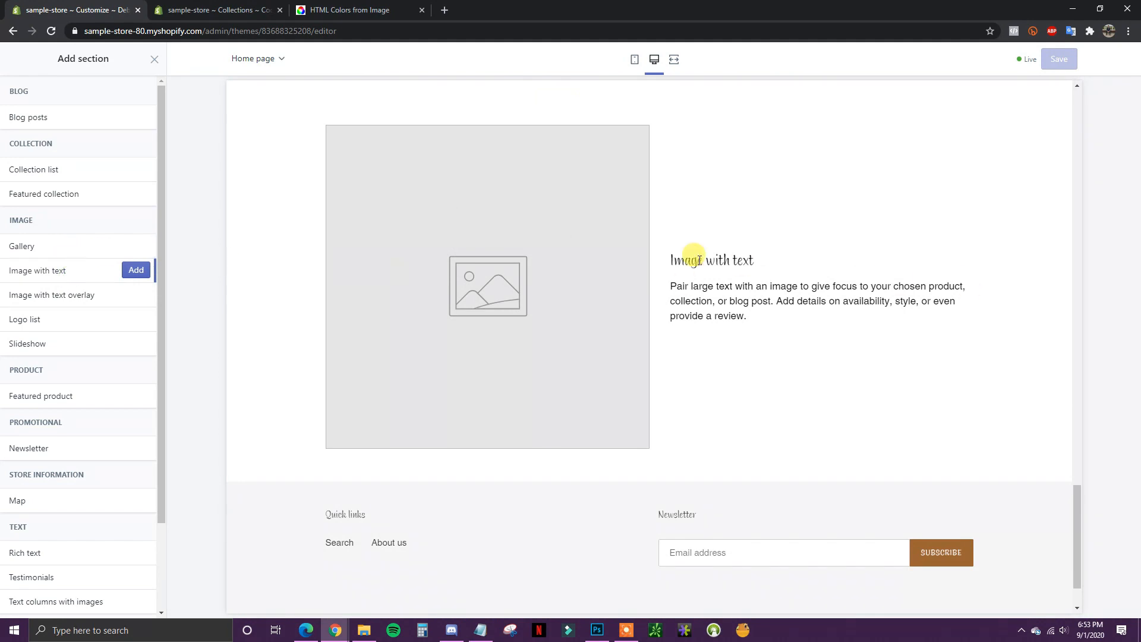
{"action": "left_click", "coordinate": [67, 249]}
{"action": "left_click", "coordinate": [71, 172]}
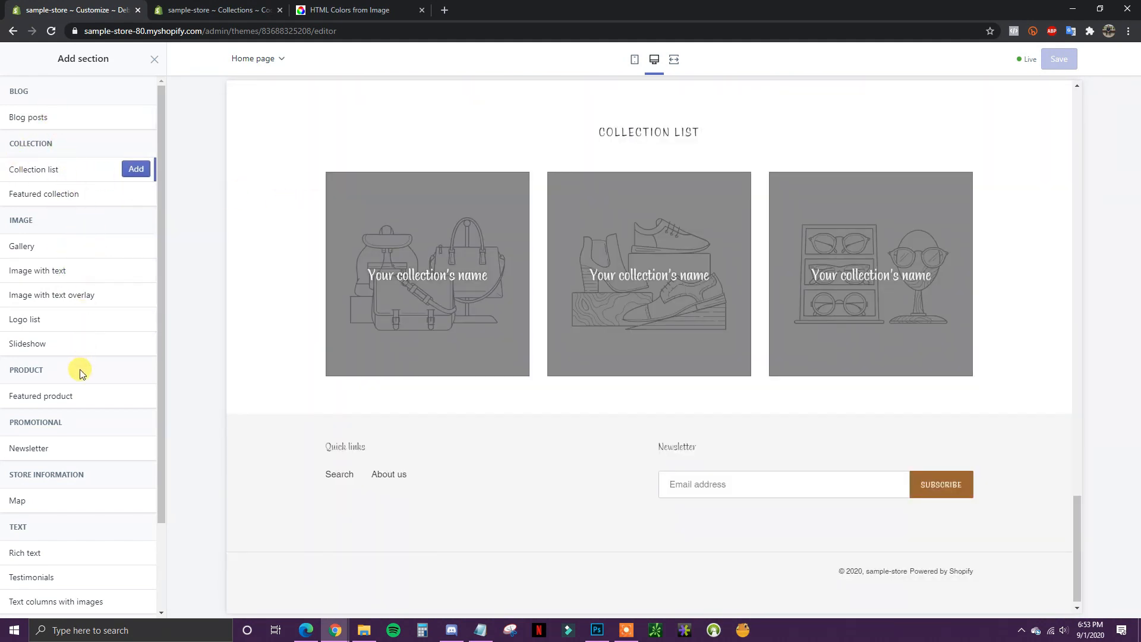
{"action": "left_click", "coordinate": [154, 59]}
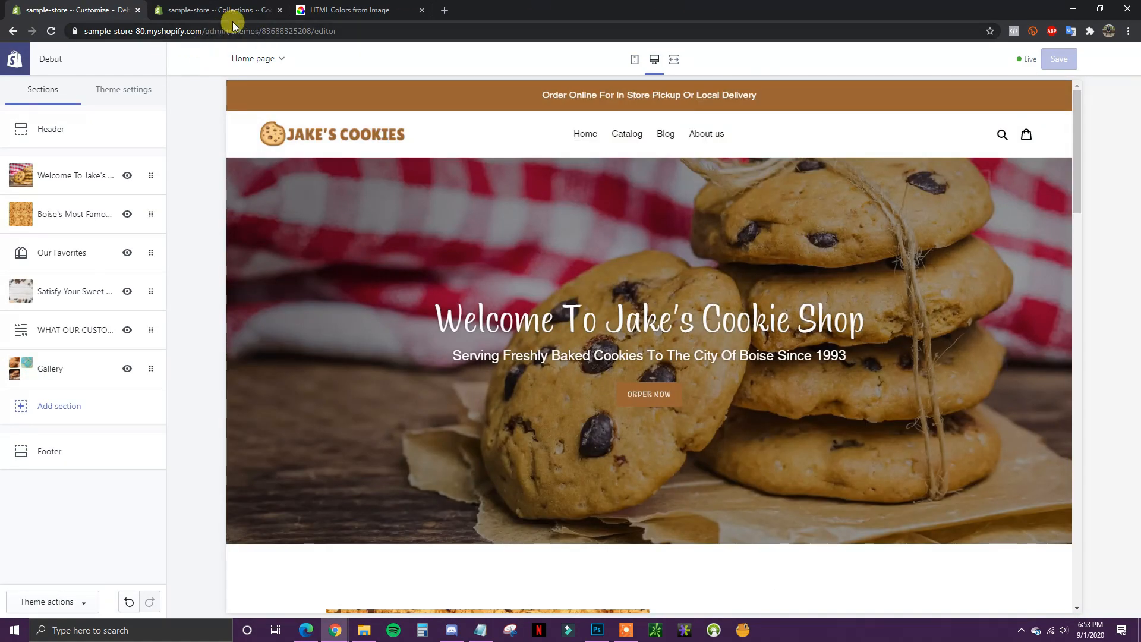
Leave the theme editor and open the live online store in a new browser tab
{"action": "left_click", "coordinate": [218, 8]}
{"action": "left_click", "coordinate": [113, 9]}
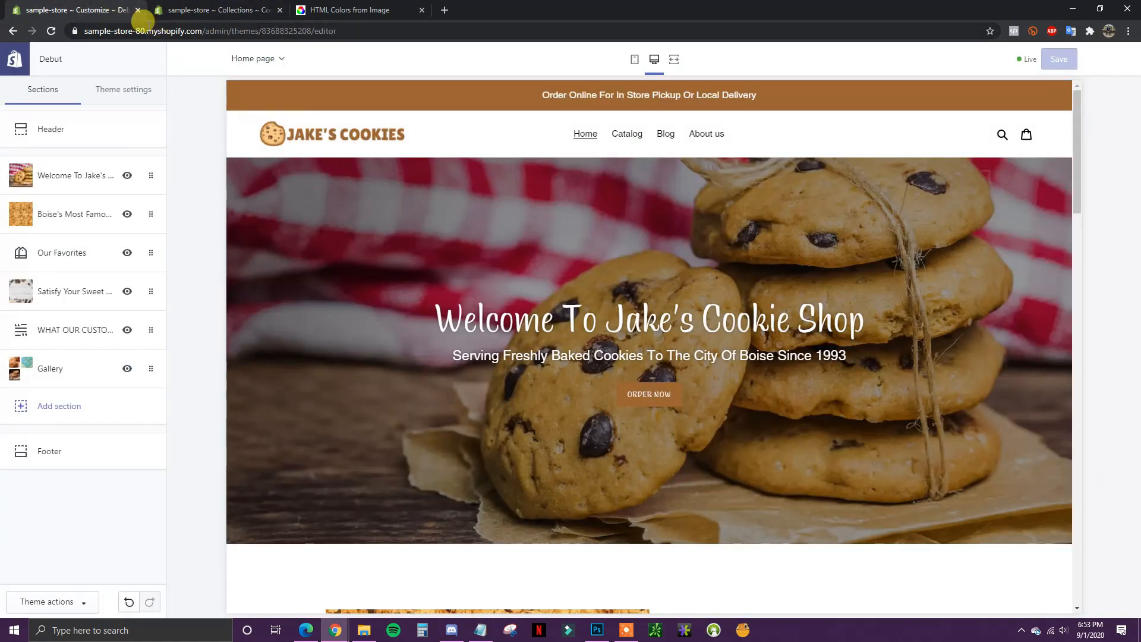
{"action": "left_click", "coordinate": [13, 62]}
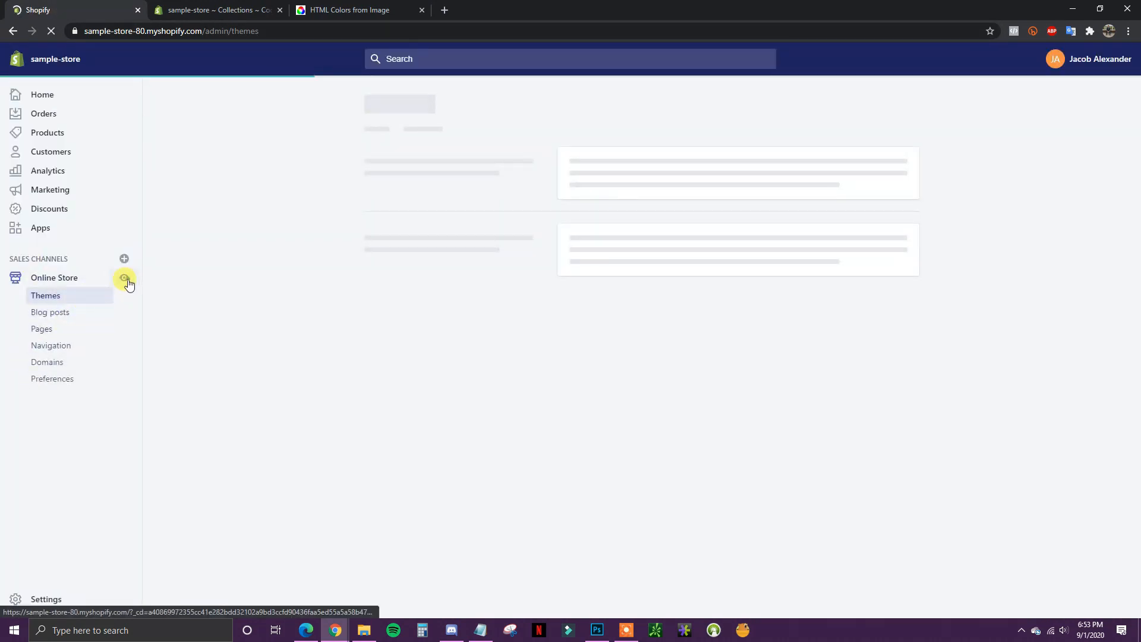
{"action": "left_click", "coordinate": [128, 284]}
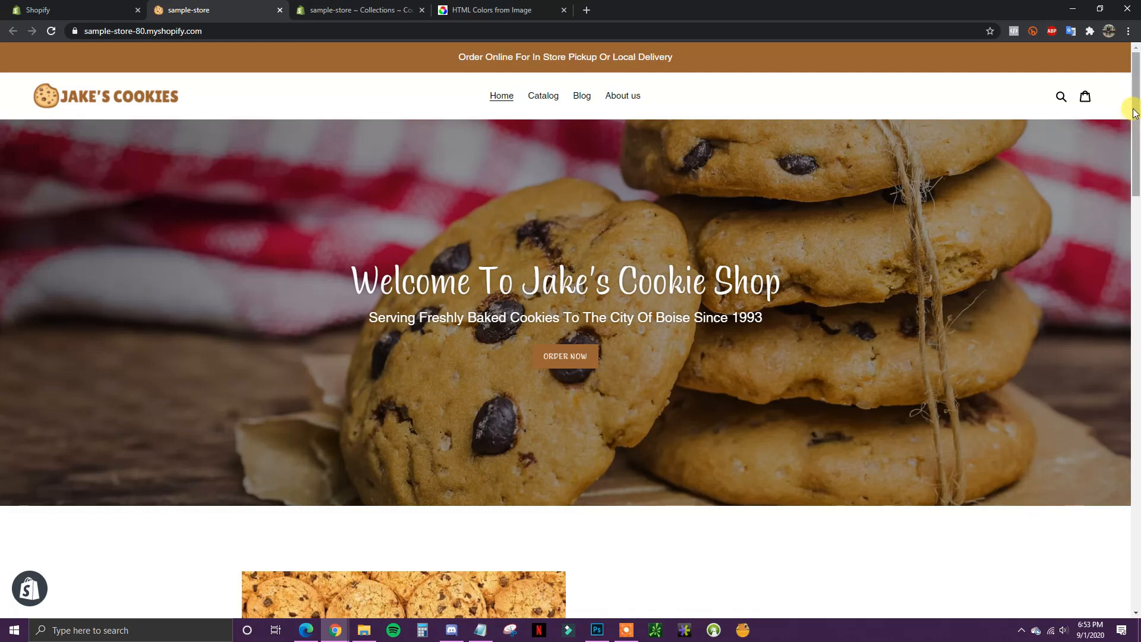
{"action": "mouse_move", "coordinate": [1130, 96]}
{"action": "left_mouse_down"}
{"action": "mouse_move", "coordinate": [1136, 511]}
{"action": "mouse_move", "coordinate": [1123, 255]}
{"action": "mouse_move", "coordinate": [1133, 119]}
{"action": "left_mouse_up"}
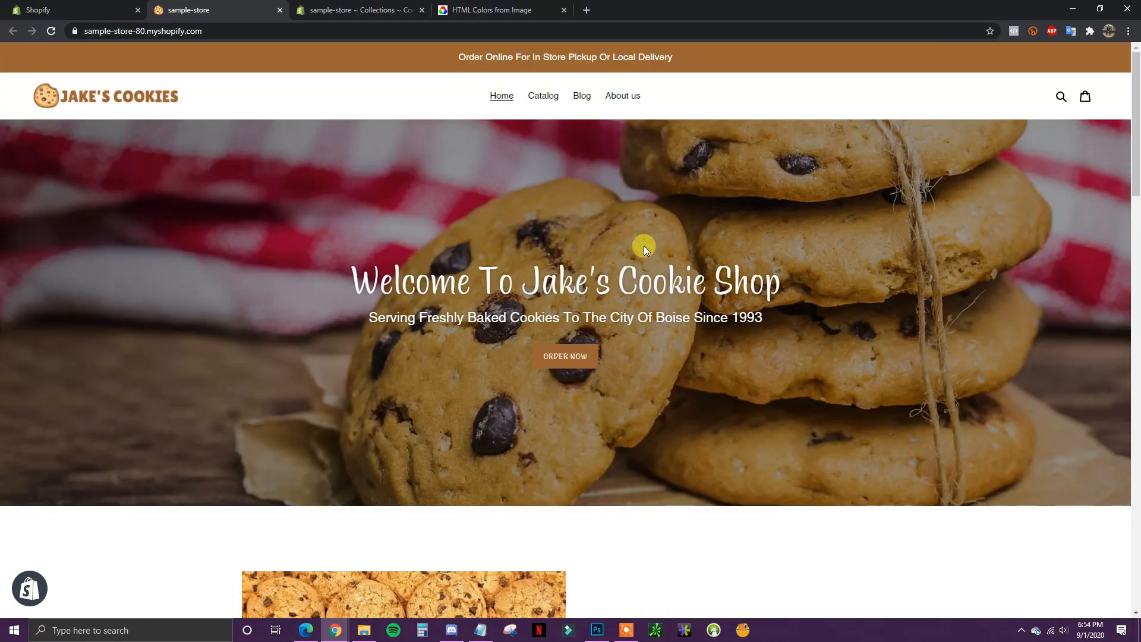
Switch to Notepad to review the checklist of store materials, including the business details line, then minimize it
{"action": "left_click", "coordinate": [489, 627]}
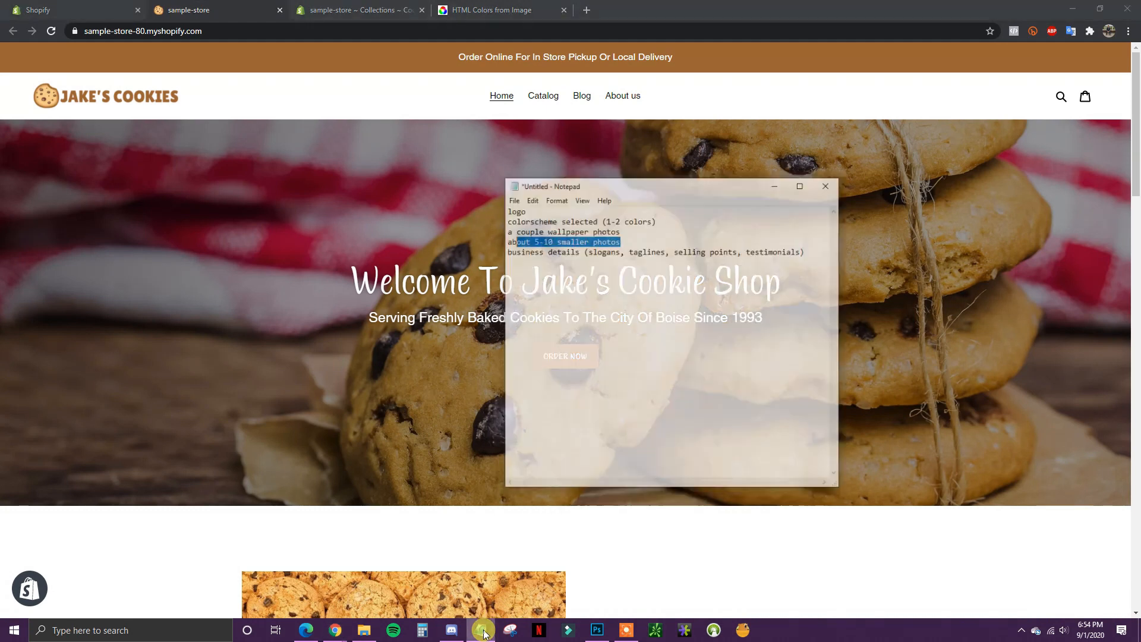
{"action": "mouse_move", "coordinate": [824, 225]}
{"action": "left_mouse_down"}
{"action": "mouse_move", "coordinate": [502, 183]}
{"action": "mouse_move", "coordinate": [667, 189]}
{"action": "mouse_move", "coordinate": [846, 225]}
{"action": "mouse_move", "coordinate": [675, 191]}
{"action": "mouse_move", "coordinate": [510, 171]}
{"action": "mouse_move", "coordinate": [581, 191]}
{"action": "mouse_move", "coordinate": [503, 180]}
{"action": "mouse_move", "coordinate": [840, 219]}
{"action": "mouse_move", "coordinate": [525, 191]}
{"action": "mouse_move", "coordinate": [828, 225]}
{"action": "left_mouse_up"}
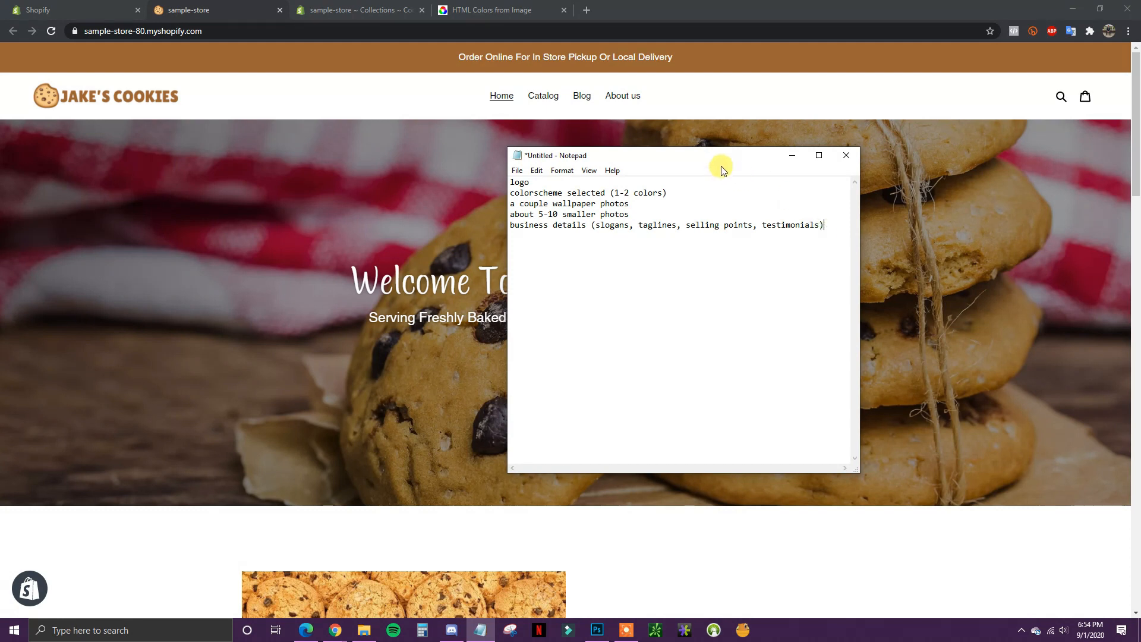
{"action": "left_click", "coordinate": [788, 155]}
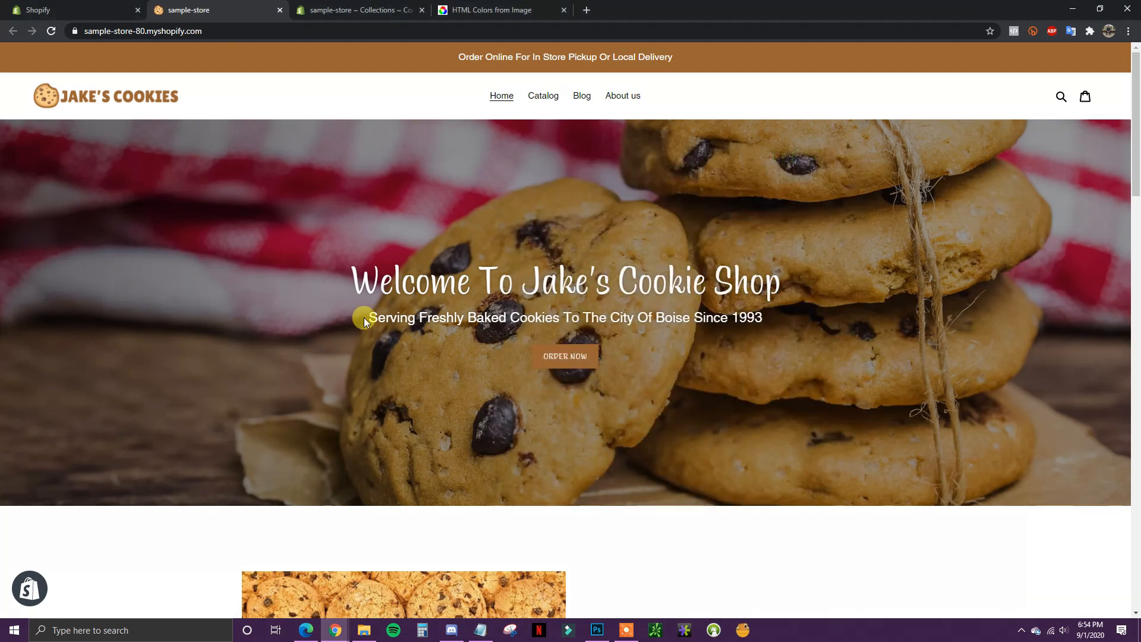
Examine the live storefront's home page from the header and welcome banner down to the Our Favorites section
{"action": "scroll", "coordinate": [683, 286], "scroll_direction": "down", "scroll_amount": 4}
{"action": "scroll", "coordinate": [767, 378], "scroll_direction": "up", "scroll_amount": 3}
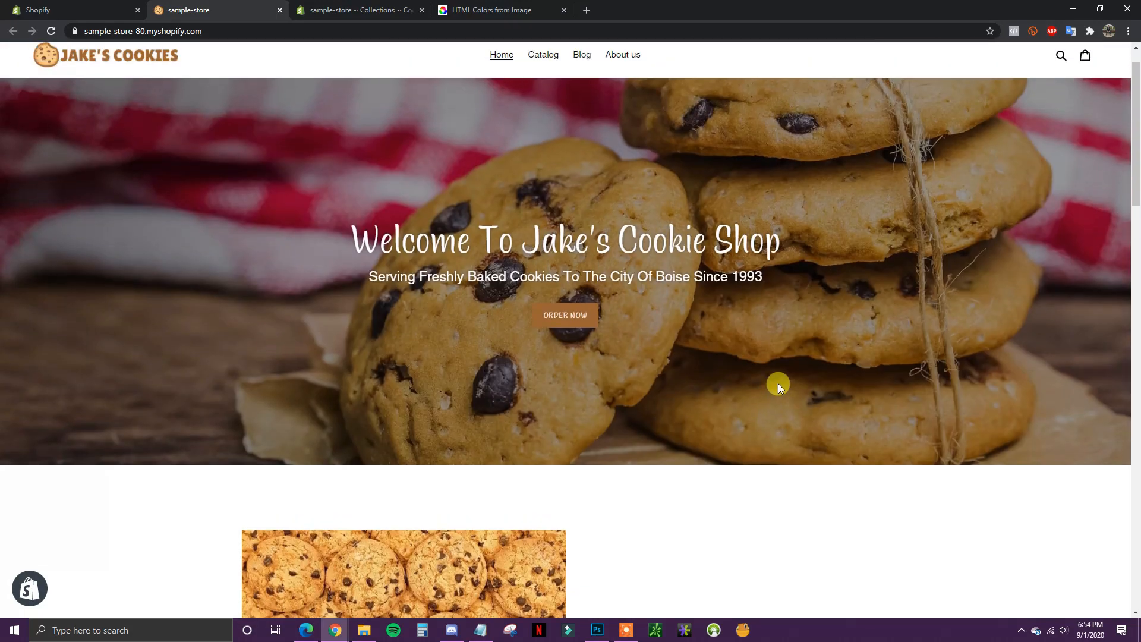
{"action": "scroll", "coordinate": [779, 383], "scroll_direction": "up", "scroll_amount": 1}
{"action": "scroll", "coordinate": [756, 416], "scroll_direction": "down", "scroll_amount": 1}
{"action": "scroll", "coordinate": [622, 387], "scroll_direction": "up", "scroll_amount": 1}
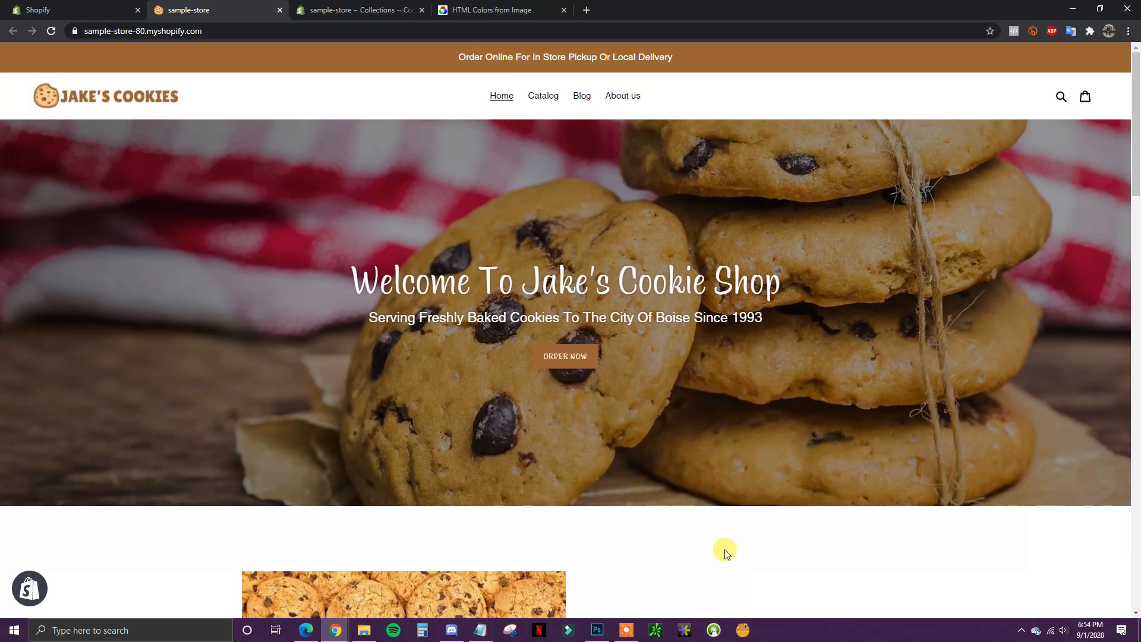
{"action": "scroll", "coordinate": [670, 428], "scroll_direction": "down", "scroll_amount": 8}
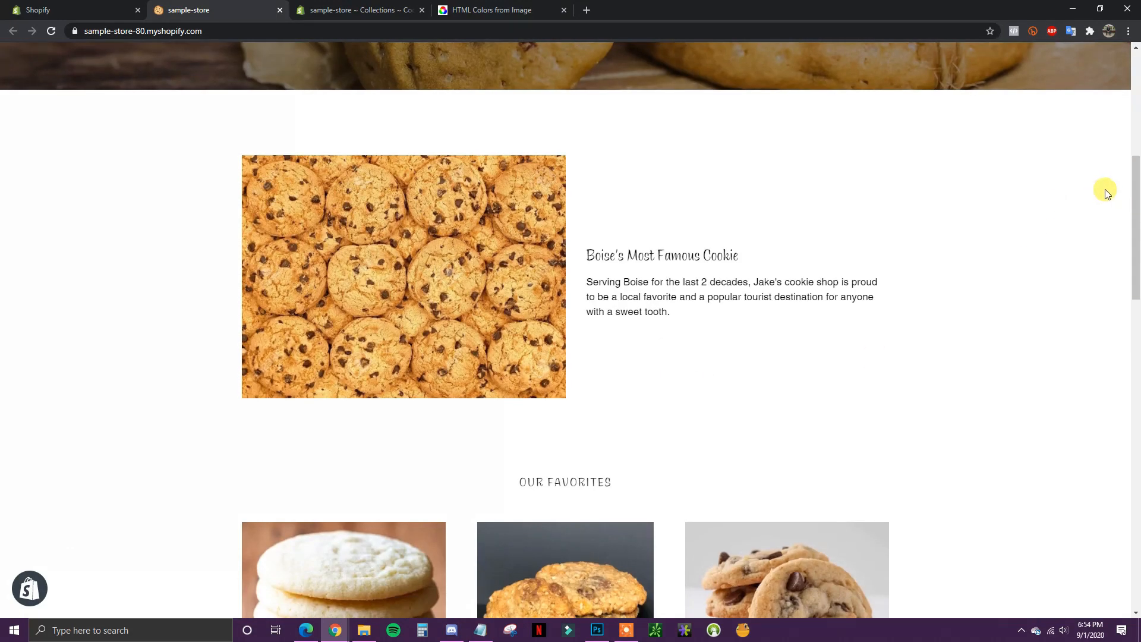
{"action": "left_click_drag", "start_coordinate": [1132, 209], "coordinate": [1124, 24]}
{"action": "scroll", "coordinate": [675, 305], "scroll_direction": "down", "scroll_amount": 4}
{"action": "scroll", "coordinate": [364, 275], "scroll_direction": "up", "scroll_amount": 3}
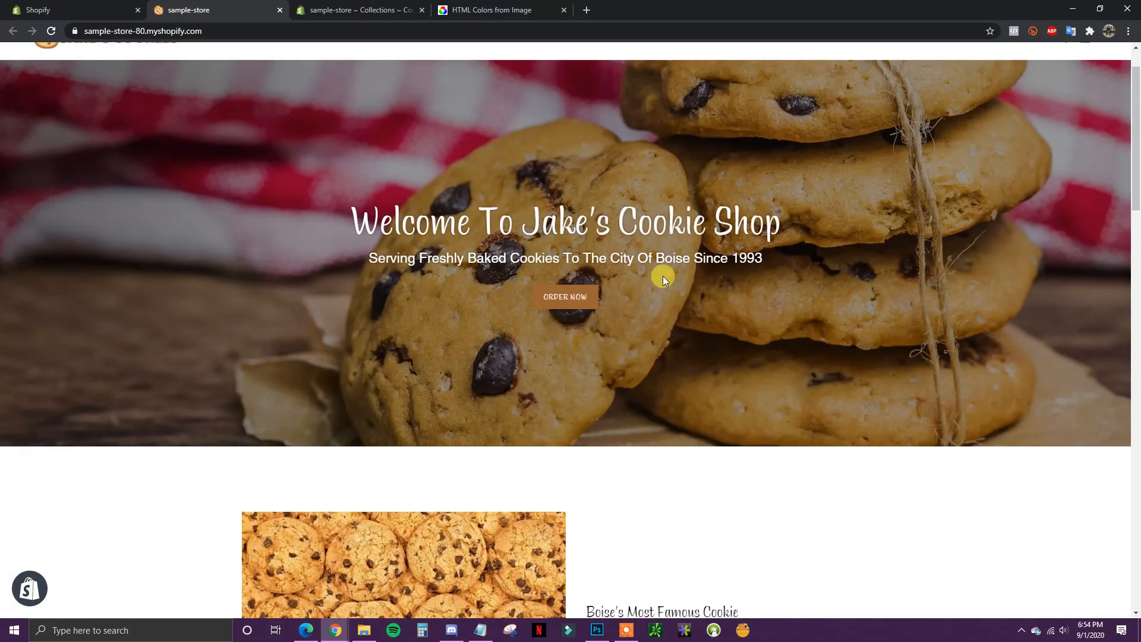
{"action": "scroll", "coordinate": [645, 273], "scroll_direction": "up", "scroll_amount": 1}
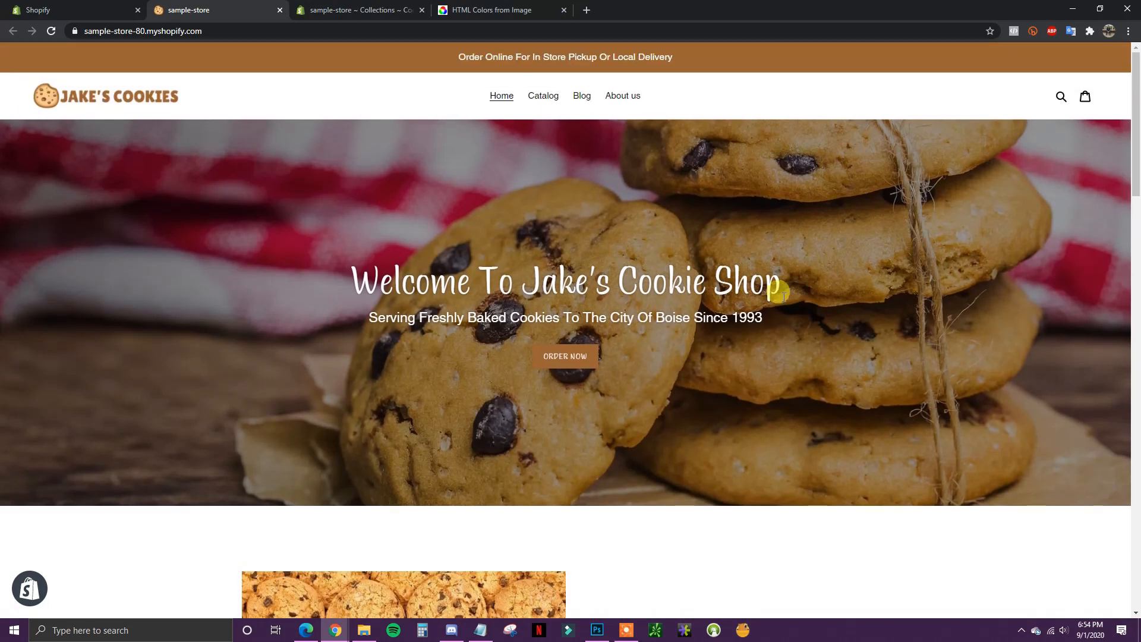